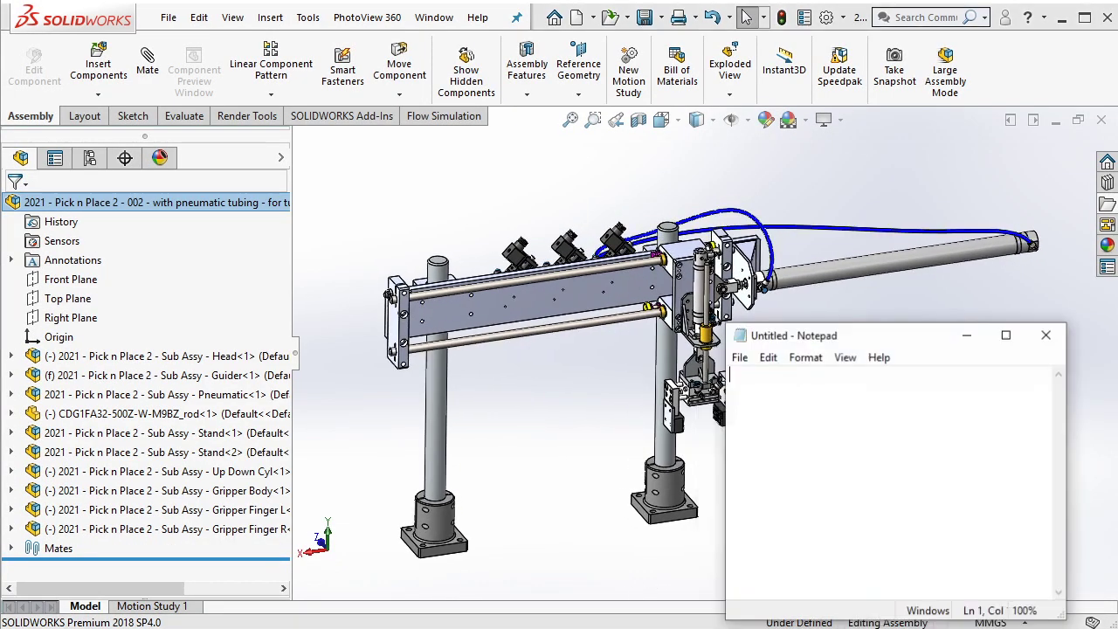
Clear the intro text from the Notepad note and minimize it to reveal the assembly
left_click_drag(875, 339, 928, 352)
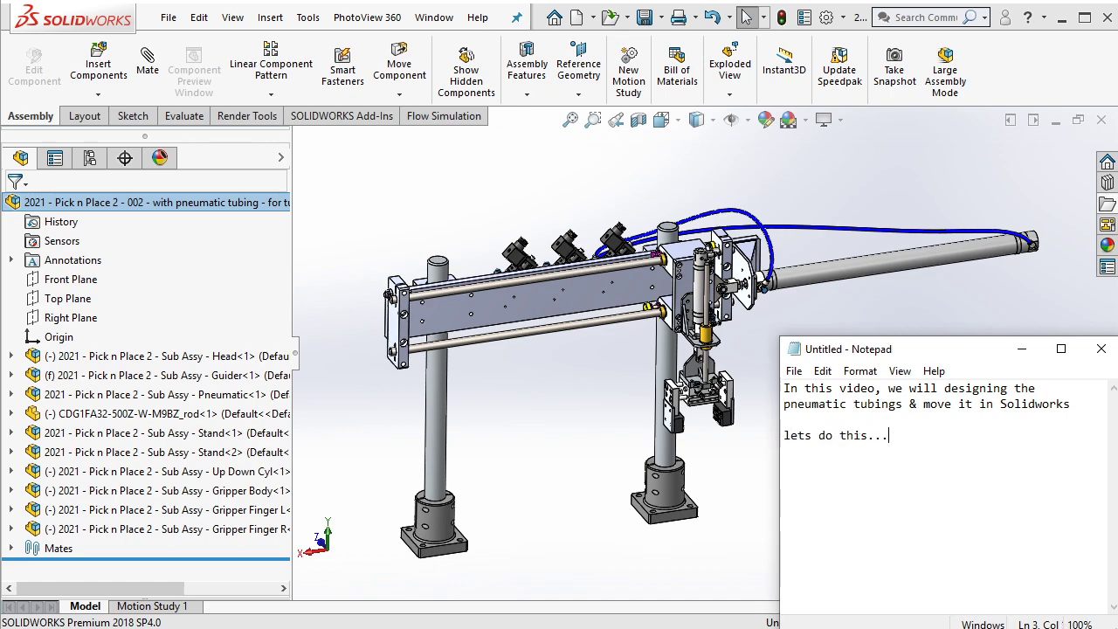
key("ctrl+a")
key("BackSpace")
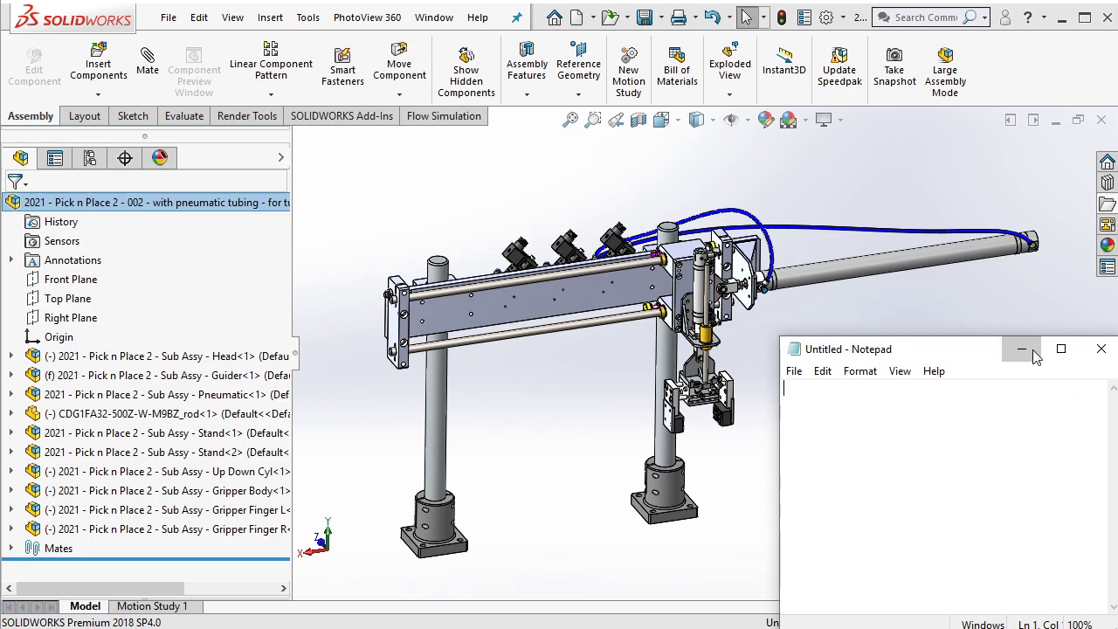
left_click(1022, 350)
Make the long cylinder, the up-down cylinder and the gripper body transparent
scroll(780, 318, "down", 3)
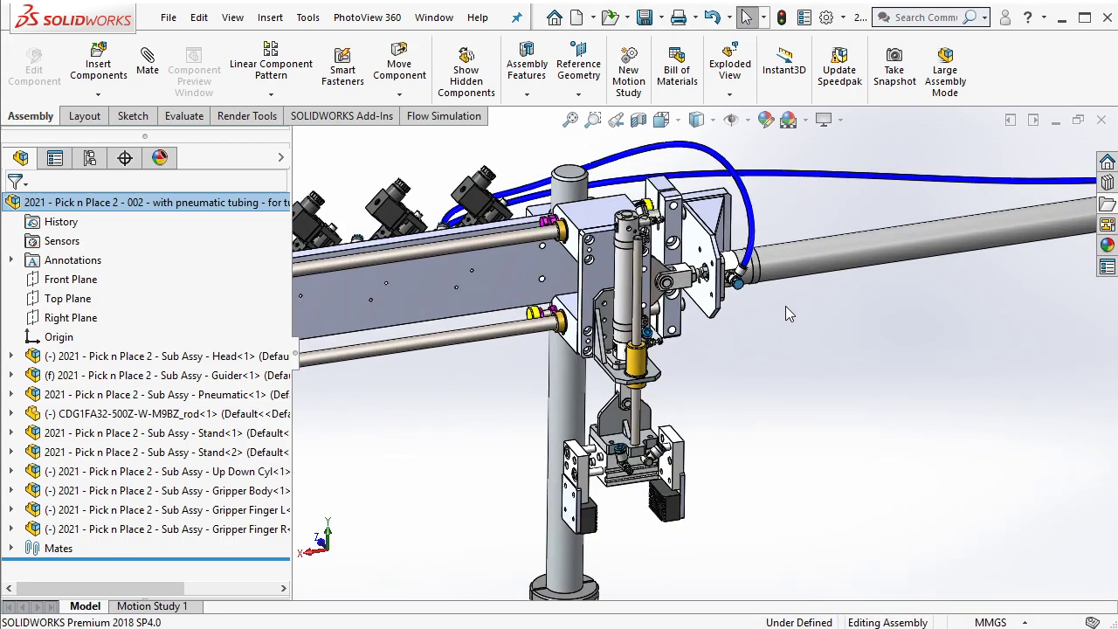
left_click(792, 266)
left_click(986, 166)
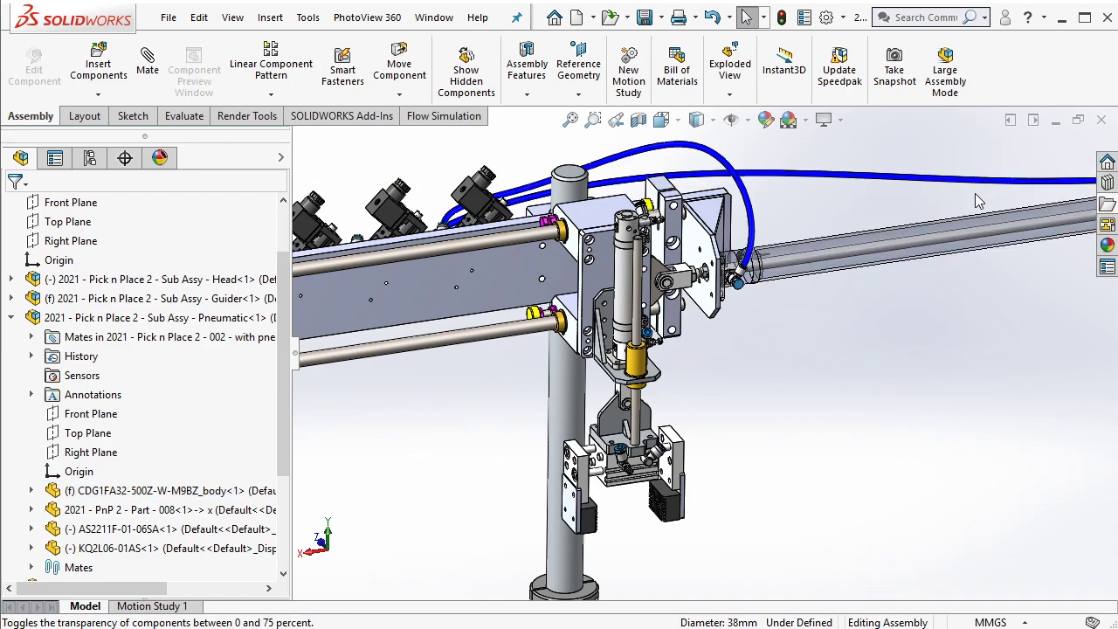
left_click(626, 271)
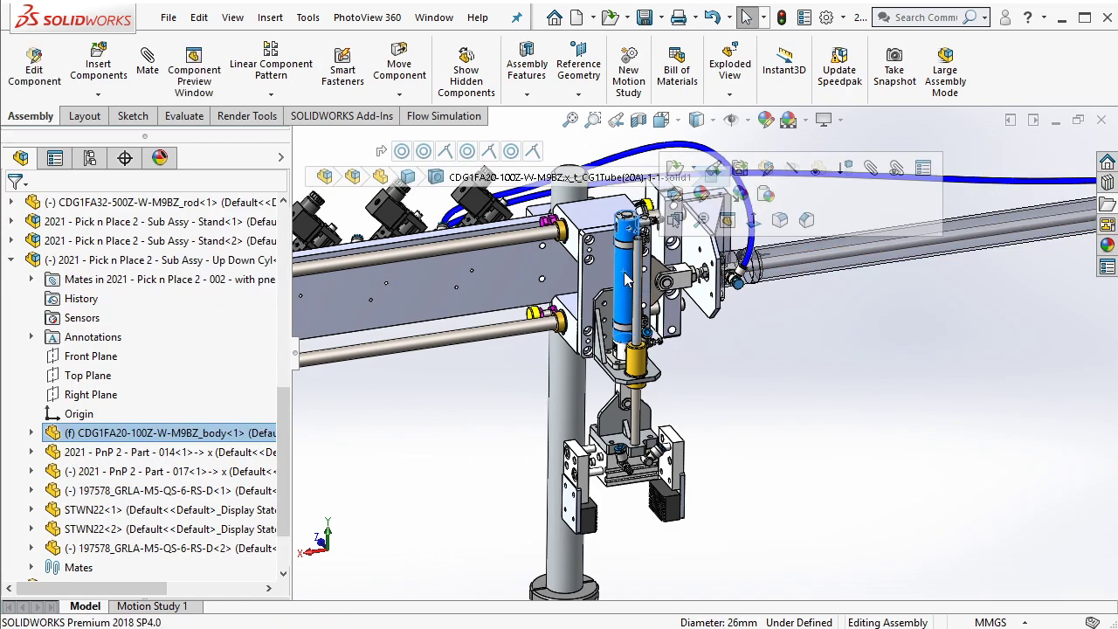
left_click(816, 167)
scroll(558, 454, "down", 5)
left_click(554, 454)
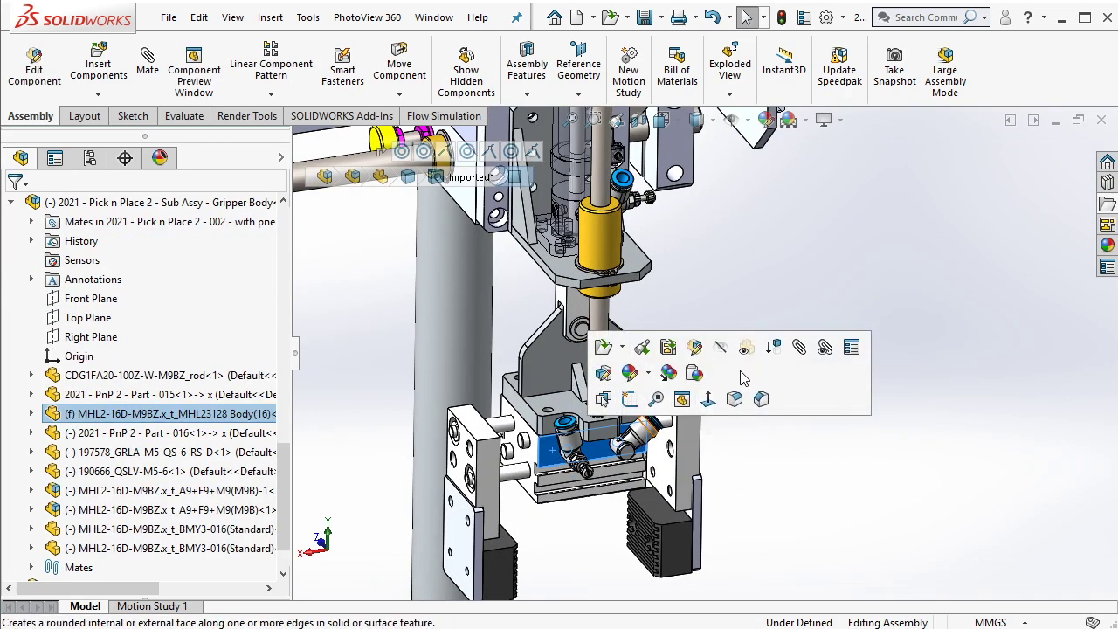
left_click(760, 346)
Orbit the assembly to a new angle and collapse the feature tree to top-level items
scroll(760, 346, "up", 5)
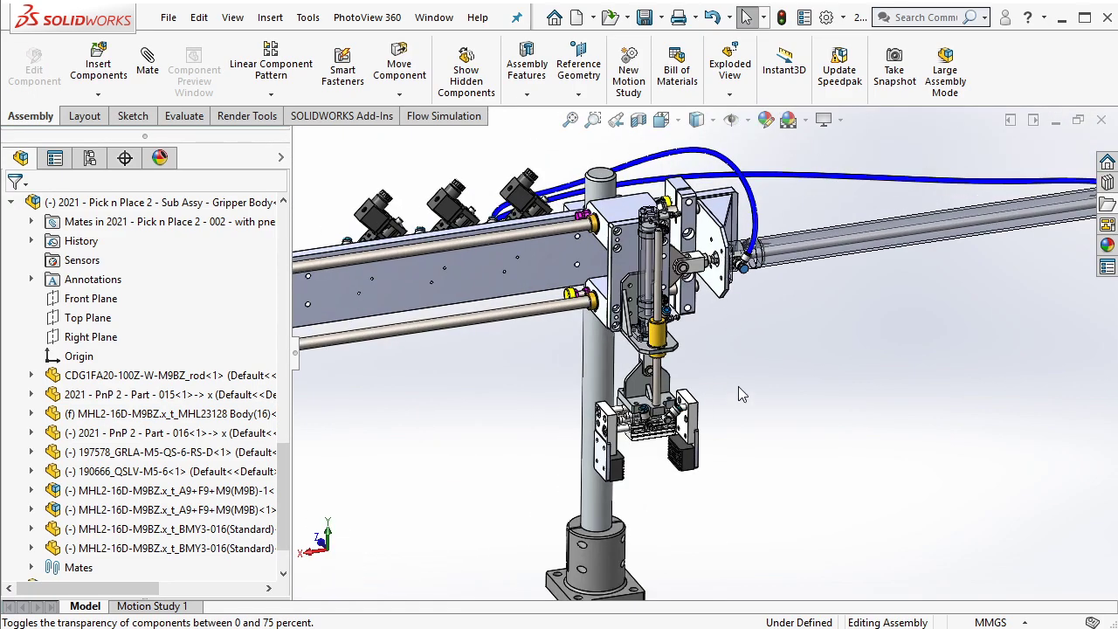
middle_click_drag(737, 376, 687, 367)
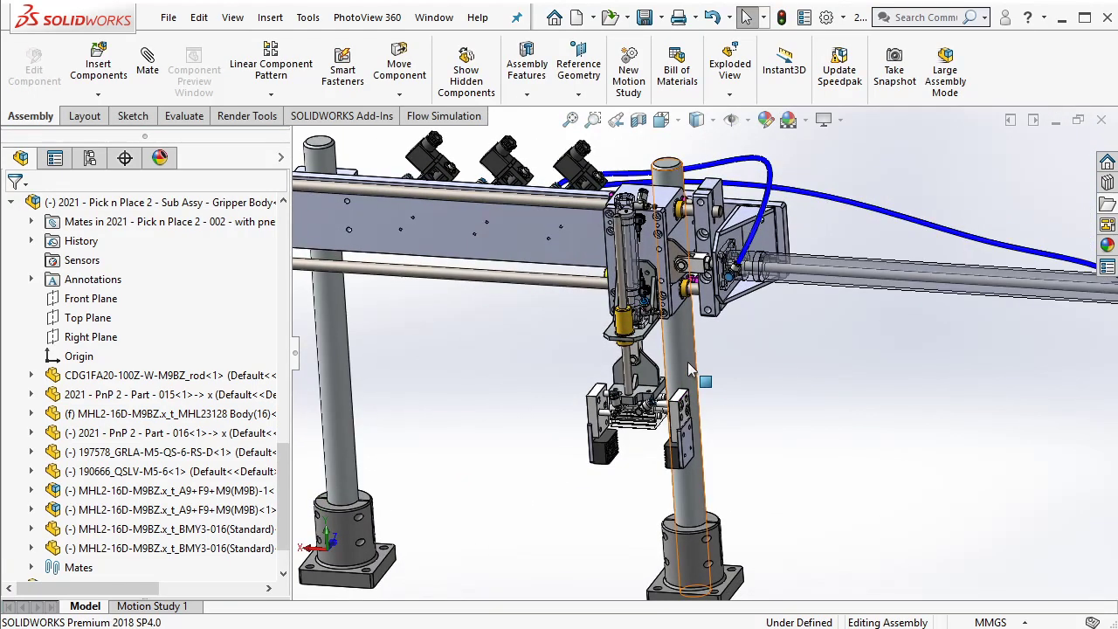
scroll(687, 362, "up", 3)
scroll(687, 362, "down", 3)
scroll(687, 362, "up", 2)
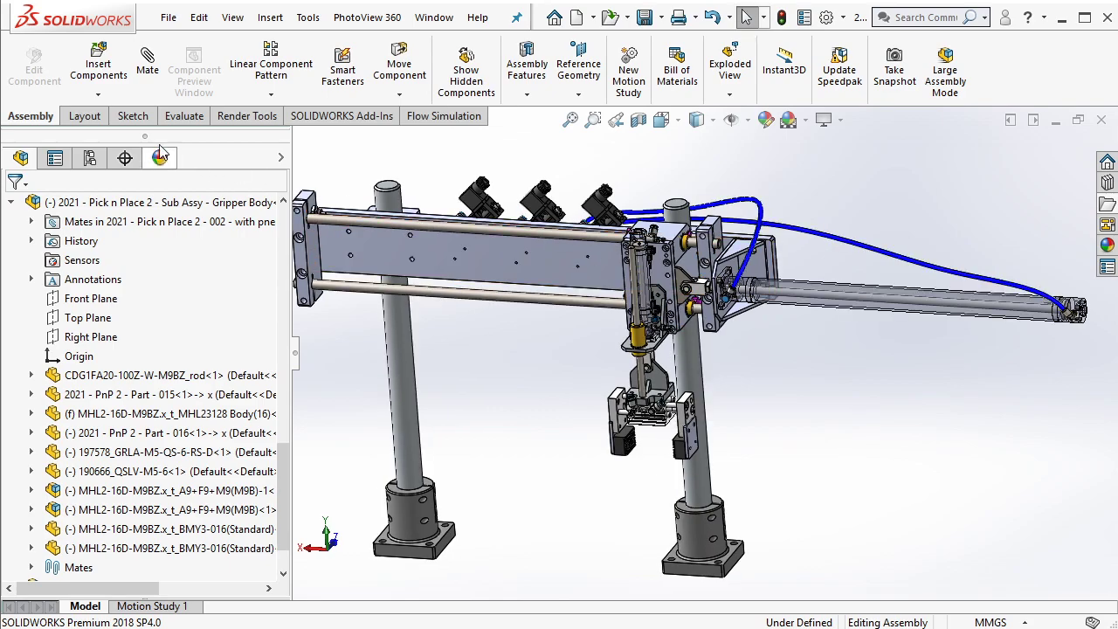
right_click(185, 253)
left_click(210, 261)
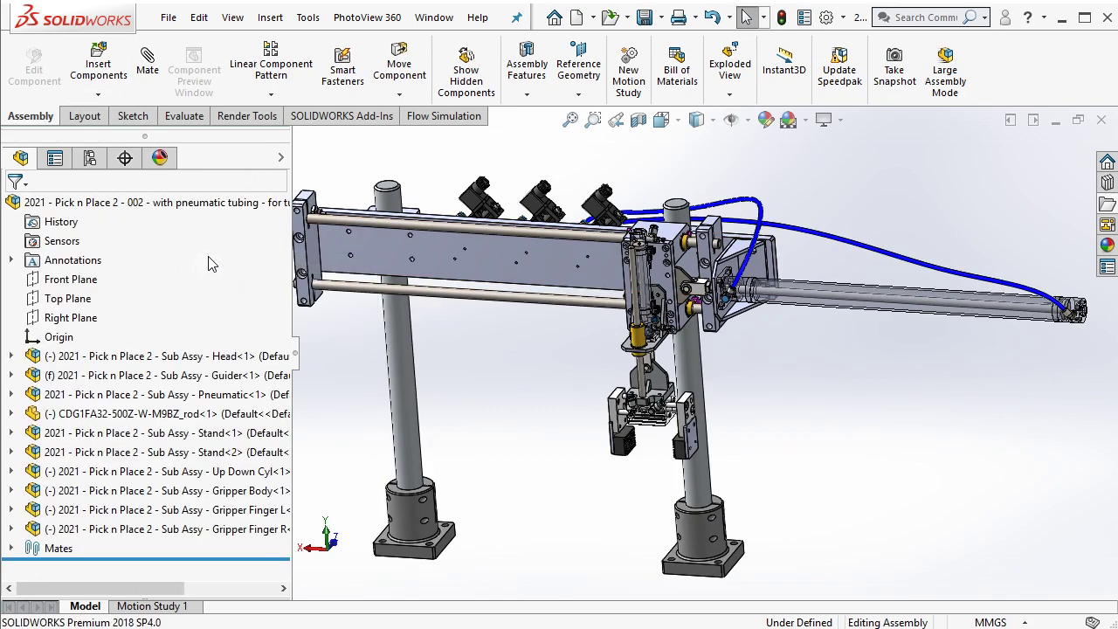
left_click(98, 95)
Insert a new blank part, Part5, and edit it in the context of the assembly
left_click(113, 134)
left_click(177, 291)
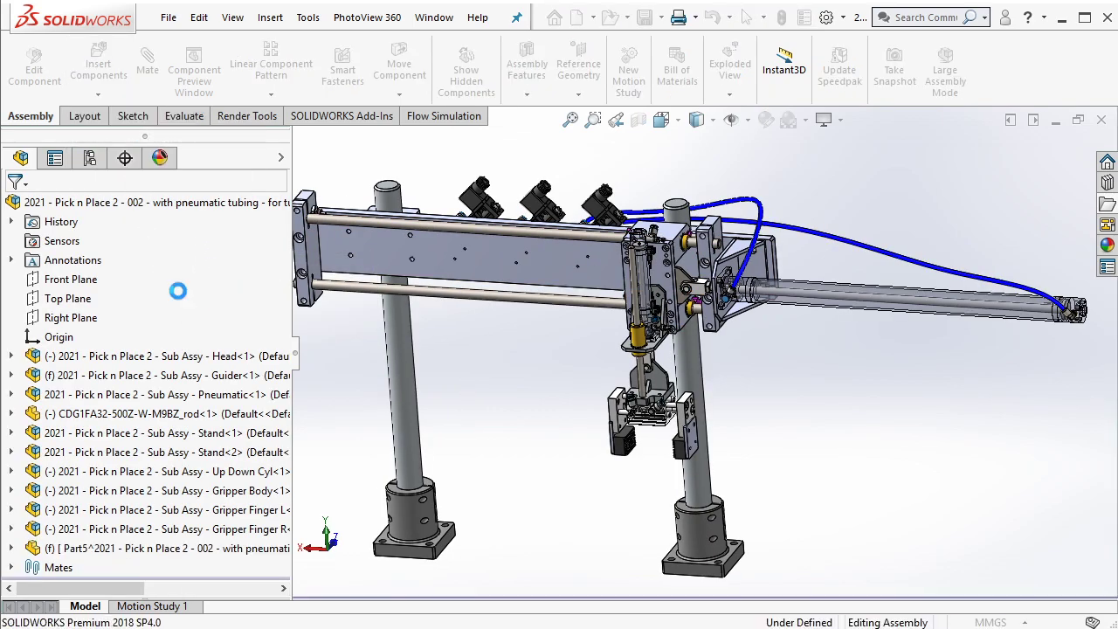
left_click(135, 548)
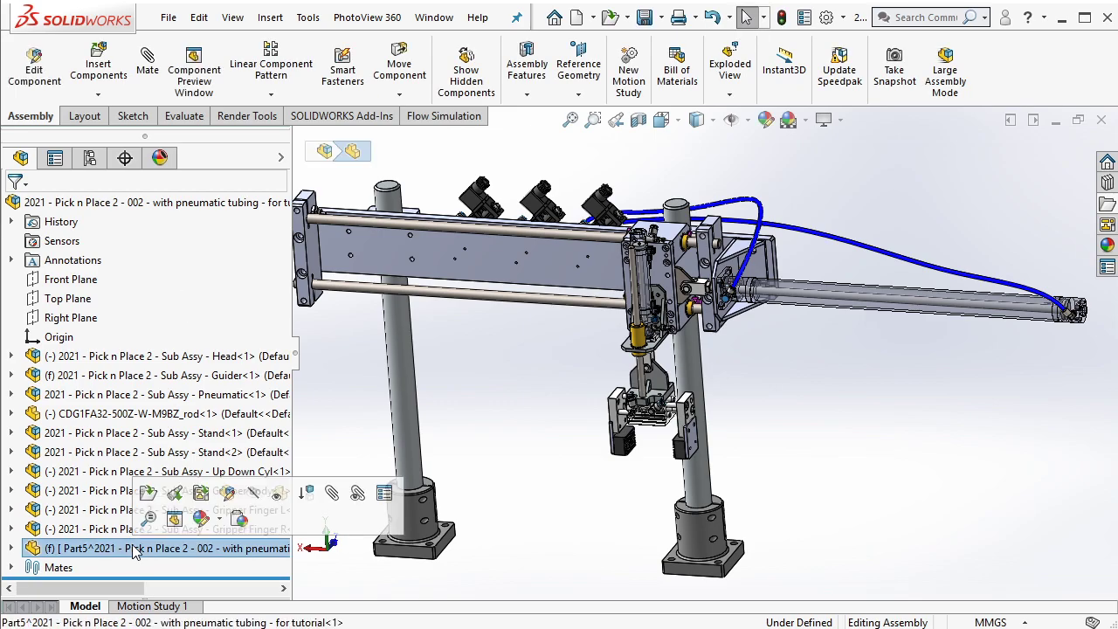
left_click(185, 494)
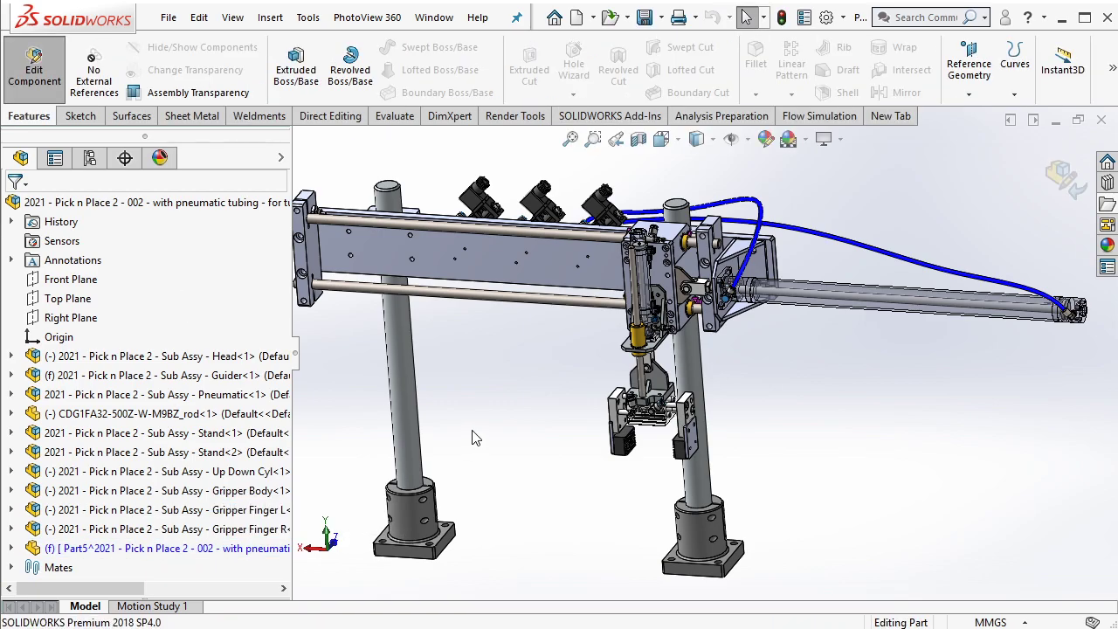
Start a new 3D sketch inside Part5
scroll(717, 381, "down", 2)
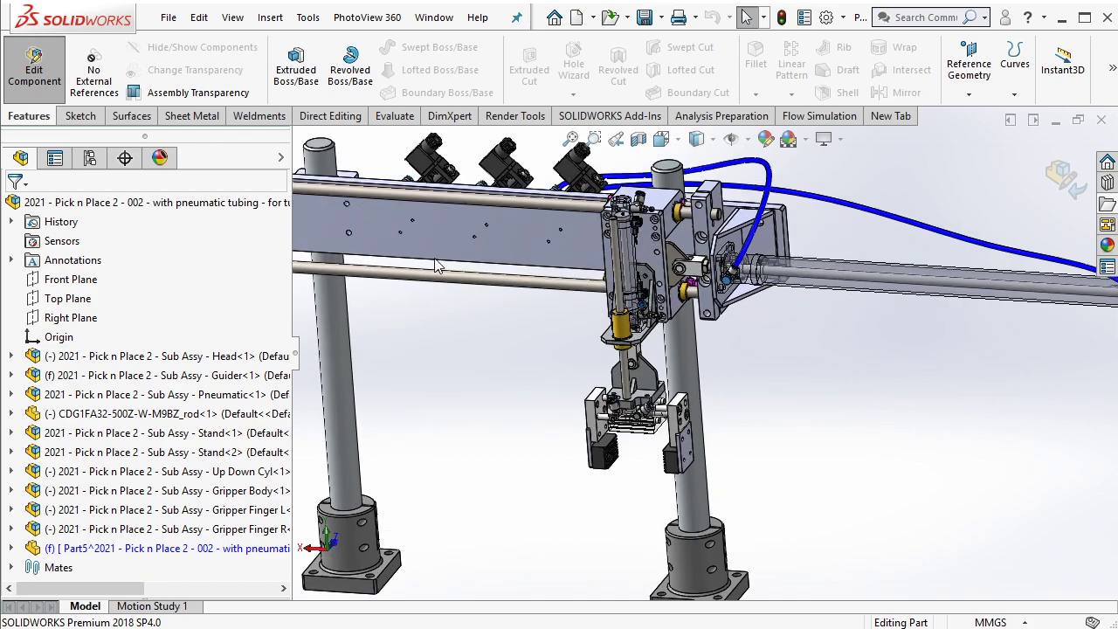
left_click(81, 116)
left_click(287, 94)
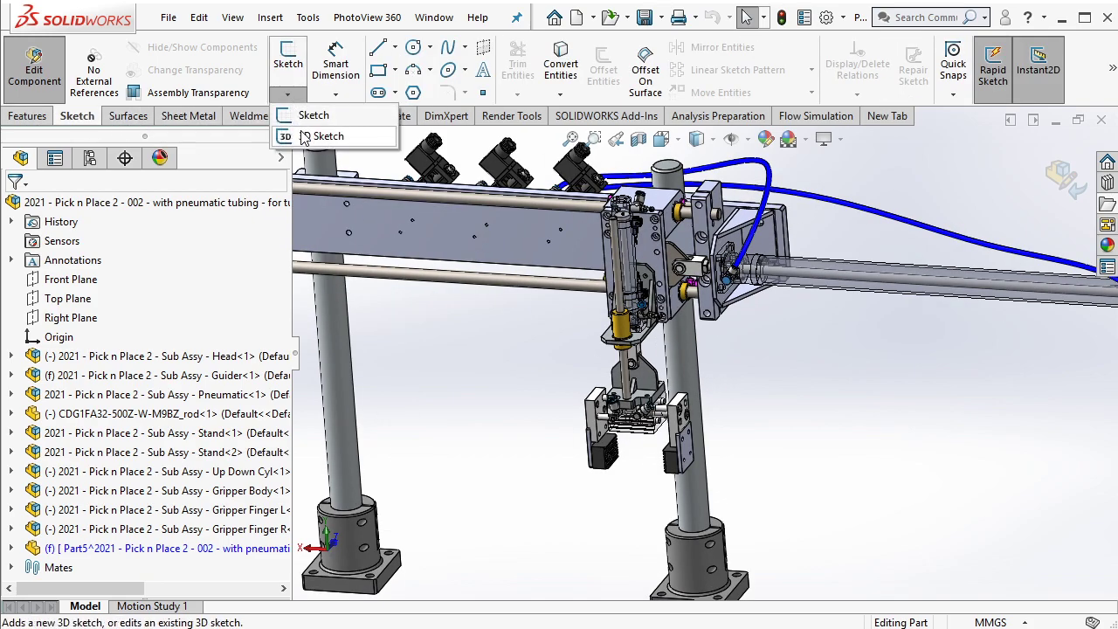
left_click(310, 113)
Convert the gripper fitting's two circular edges into sketch arcs Arc3 and Arc4
scroll(584, 349, "down", 2)
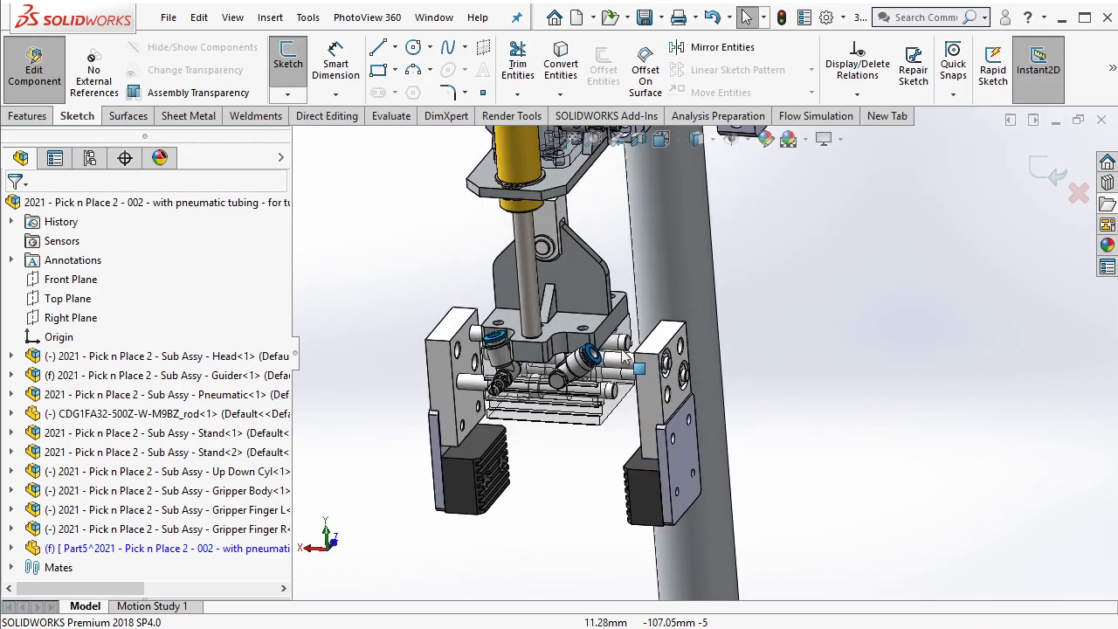
scroll(594, 349, "down", 2)
scroll(603, 350, "down", 2)
scroll(603, 350, "down", 2)
scroll(601, 371, "down", 3)
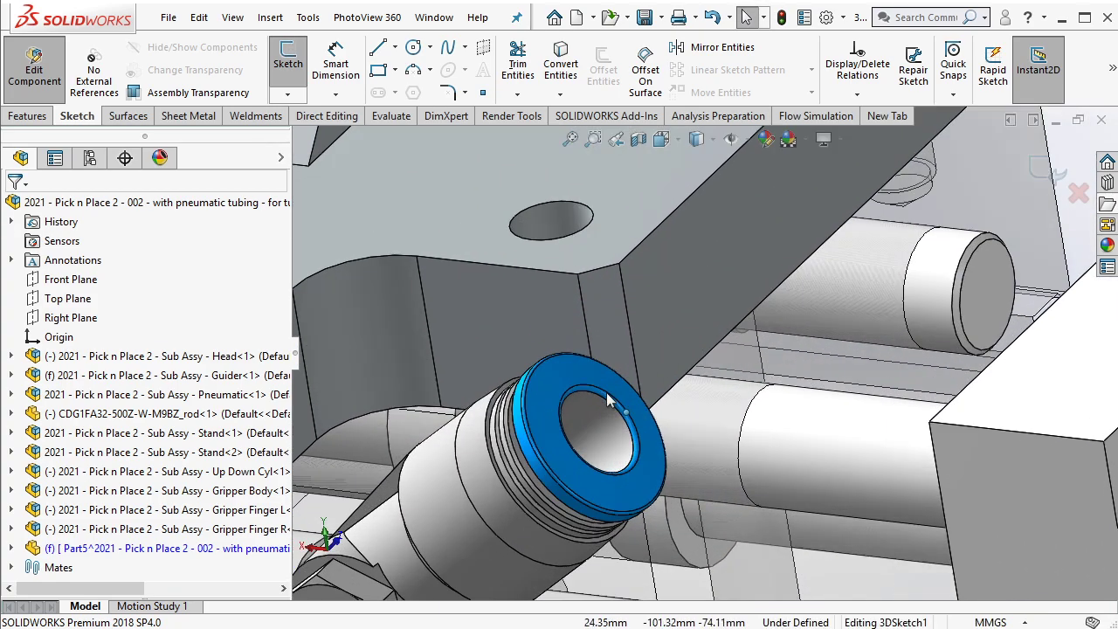
scroll(607, 393, "down", 1)
scroll(602, 391, "up", 3)
scroll(604, 415, "down", 2)
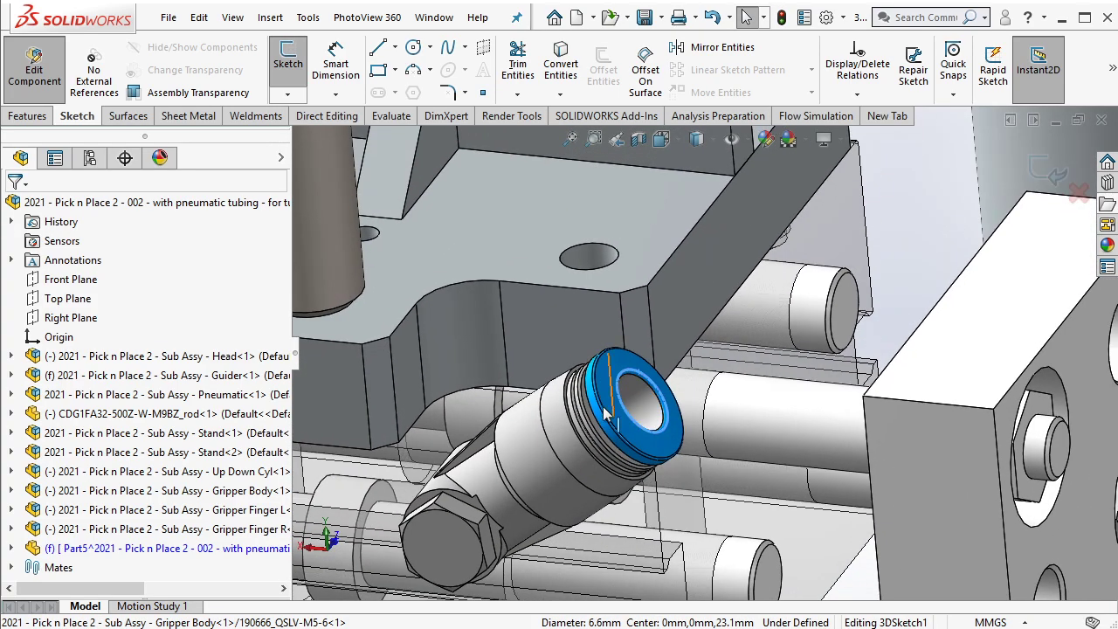
left_click(504, 472)
left_click(620, 385, "ctrl")
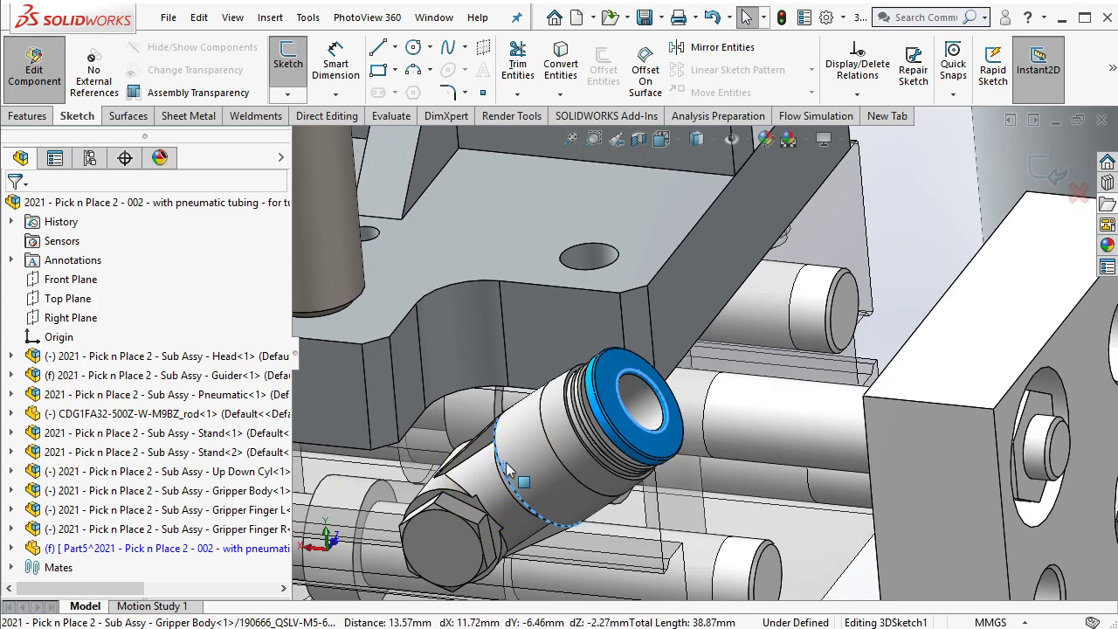
left_click(560, 61)
left_click_drag(367, 321, 751, 592)
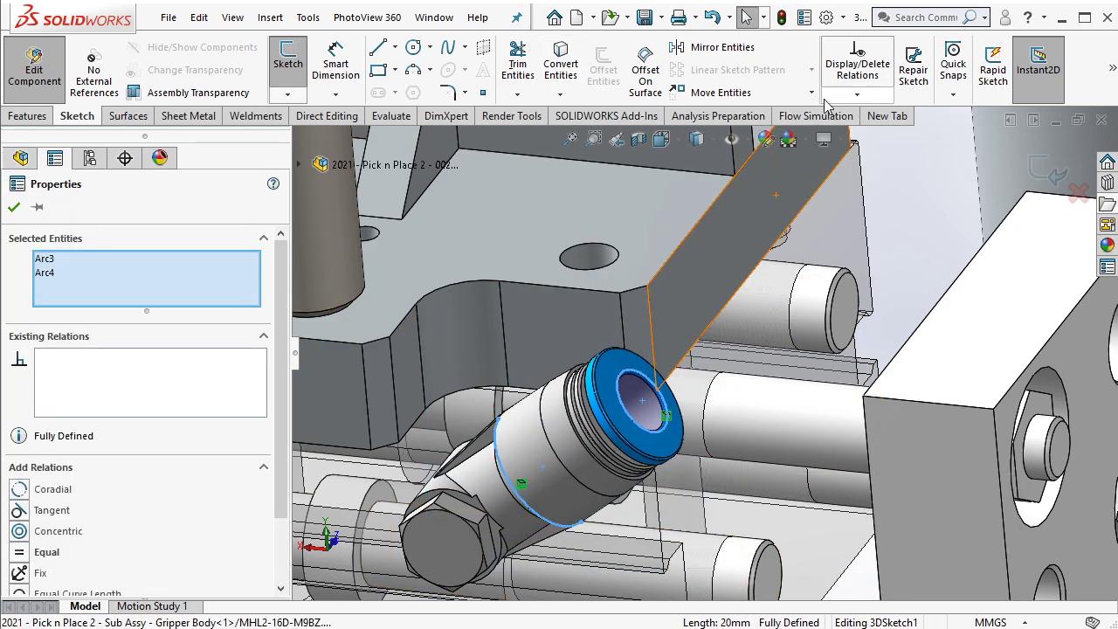
scroll(209, 503, "down", 3)
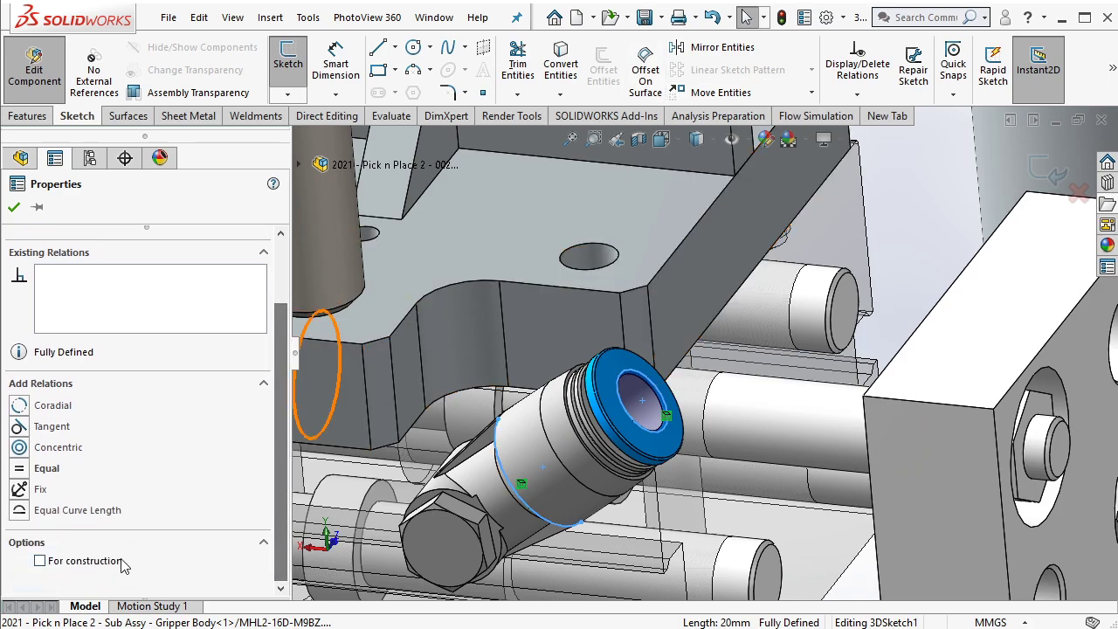
key("Escape")
Draw a short 3D sketch line out from the fitting centre
left_click(379, 48)
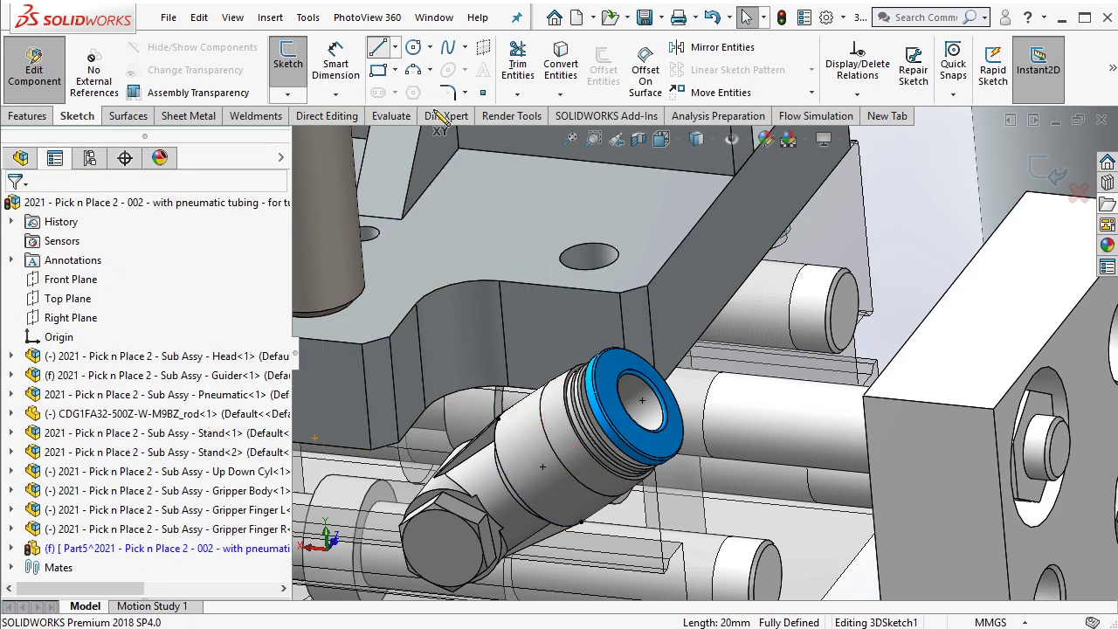
left_click(642, 399)
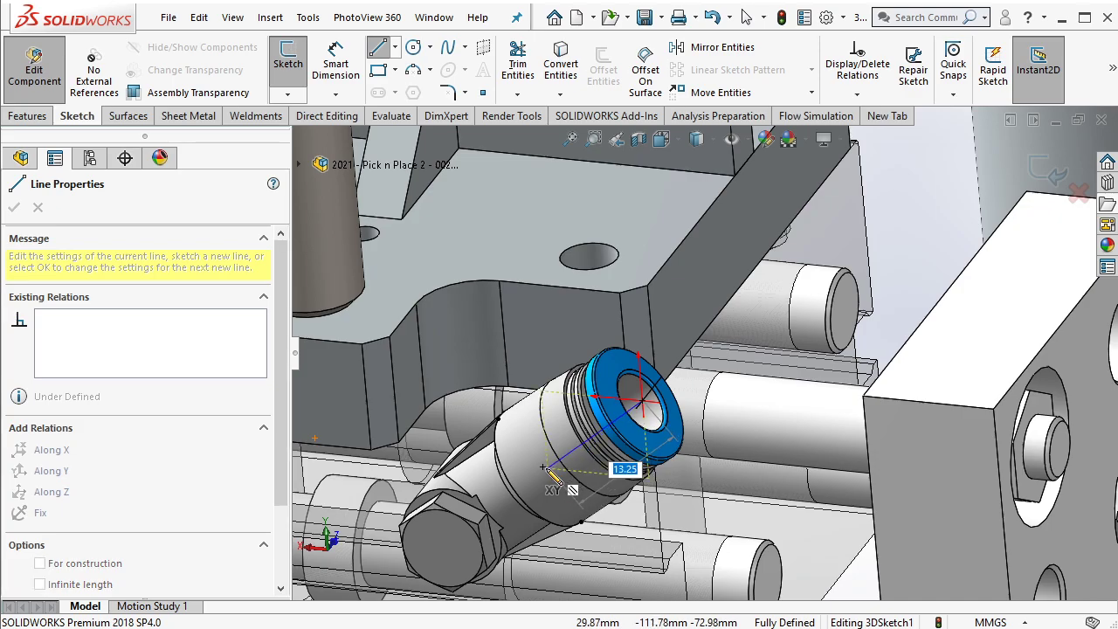
left_click(542, 468)
key("Escape")
Turn toward the valve block and convert its fitting's circular edge into the sketch
scroll(624, 301, "up", 3)
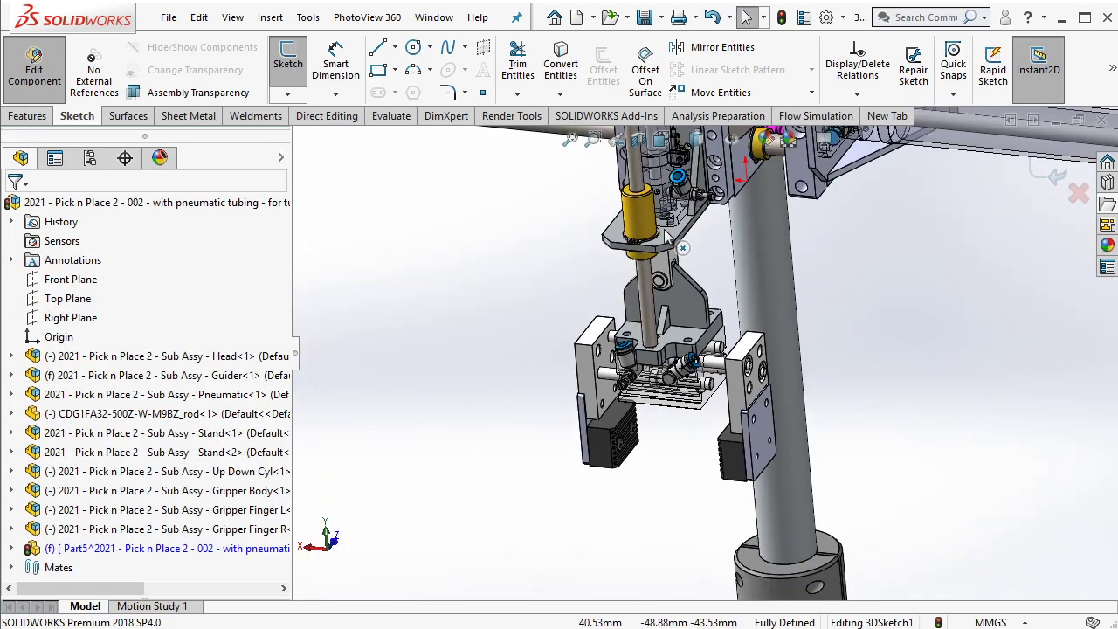
scroll(624, 302, "up", 3)
middle_click_drag(625, 301, 511, 140)
scroll(665, 293, "down", 3)
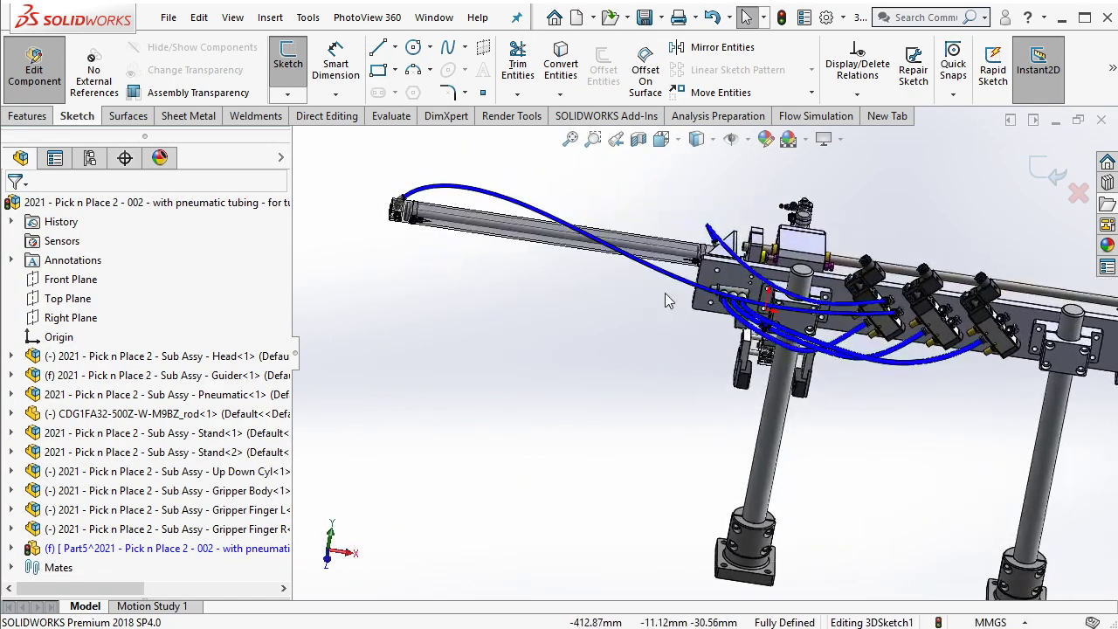
scroll(933, 312, "down", 3)
scroll(933, 312, "down", 3)
scroll(927, 349, "down", 3)
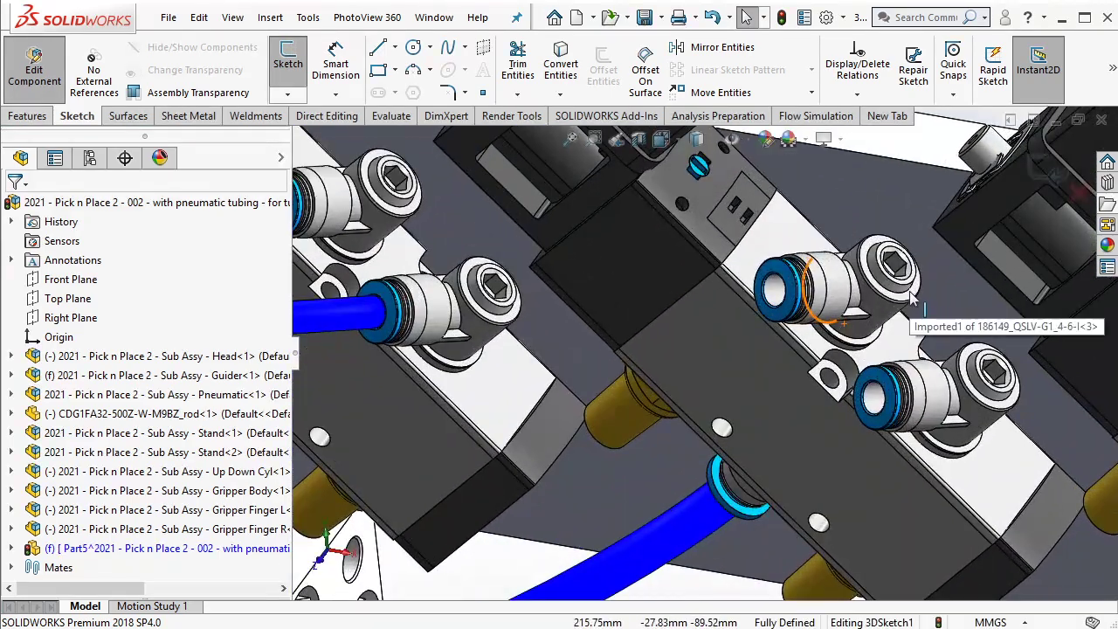
scroll(924, 376, "down", 2)
scroll(924, 377, "down", 2)
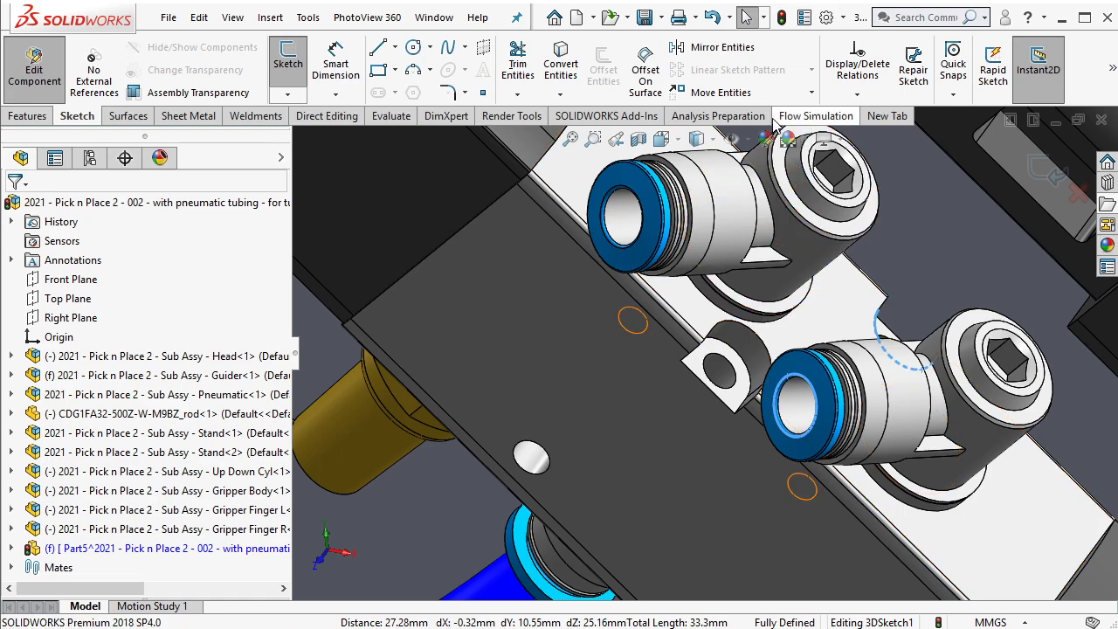
left_click(792, 389)
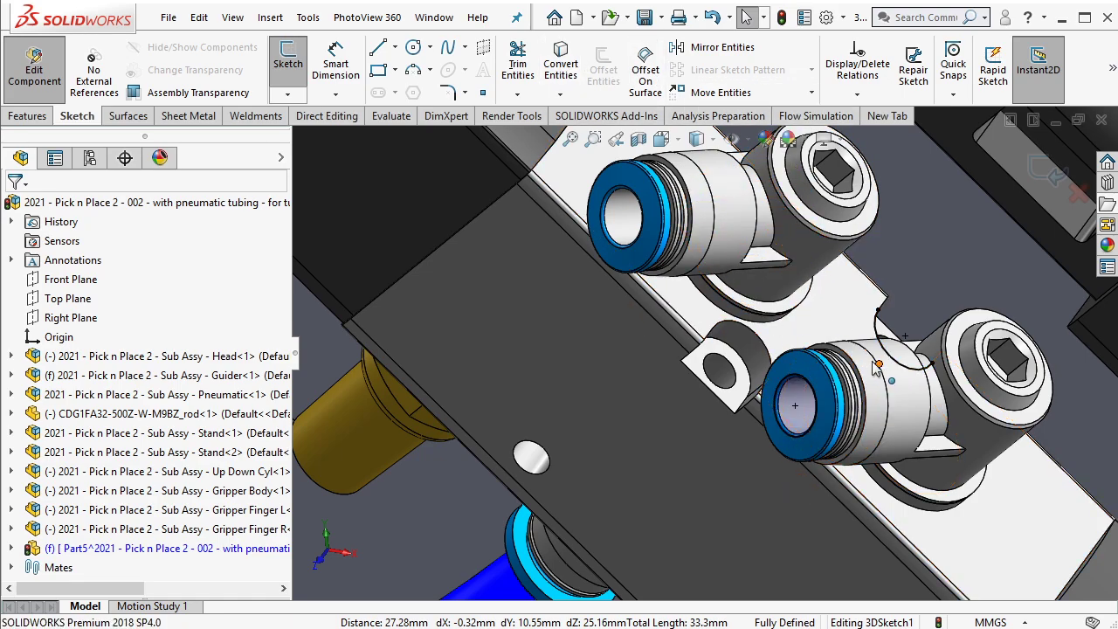
Delete the stray converted arc and select the lower fitting's sketch arc
scroll(899, 358, "down", 1)
right_click(968, 384)
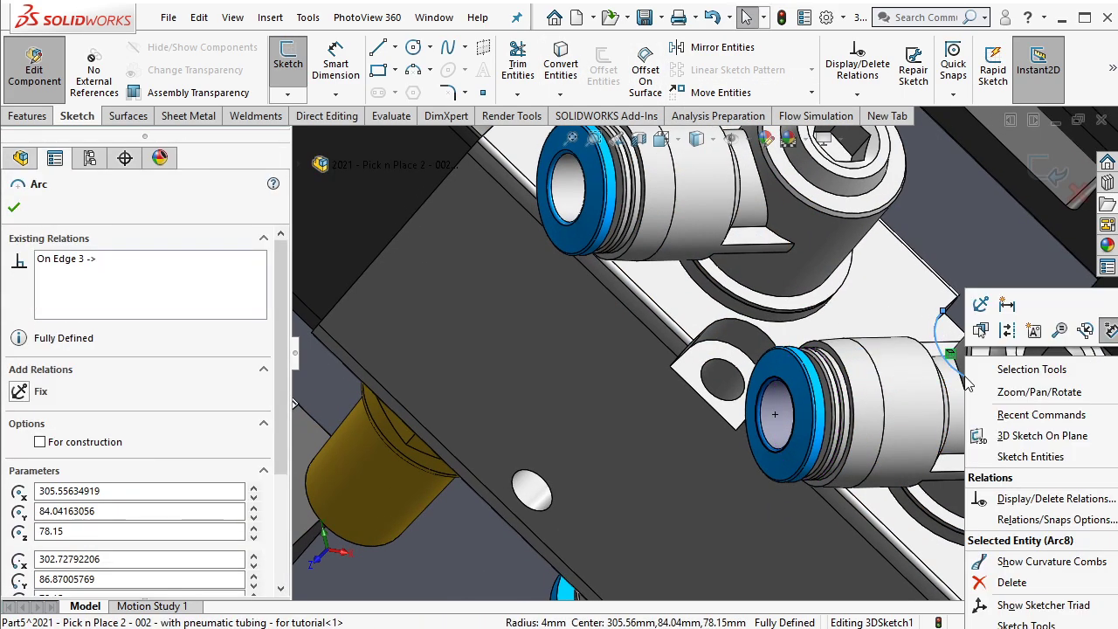
left_click(996, 579)
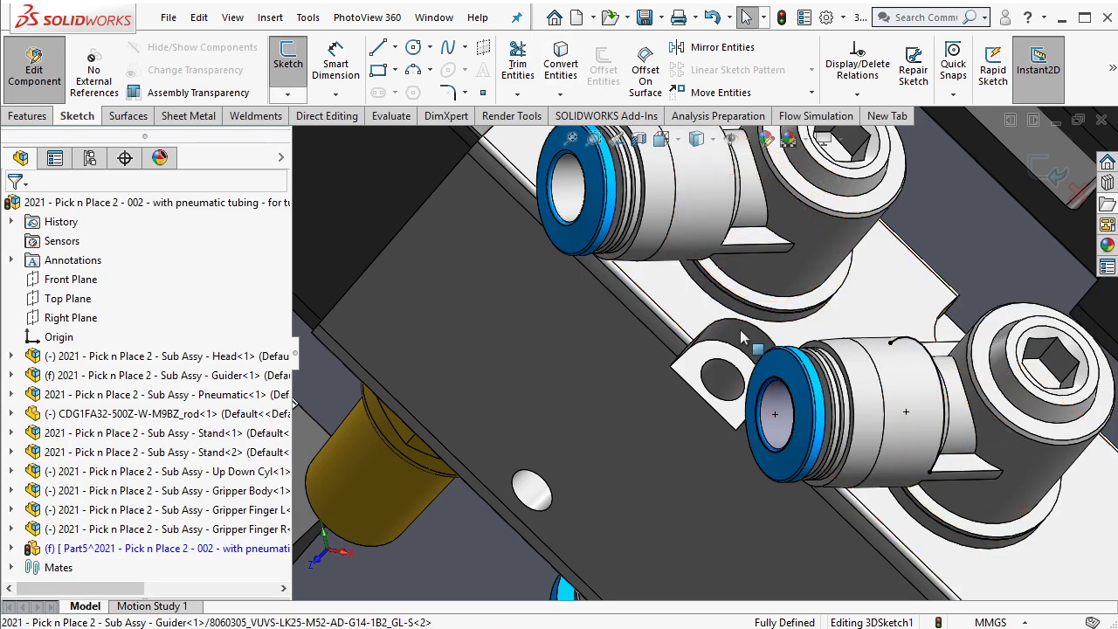
left_click_drag(686, 281, 1000, 534)
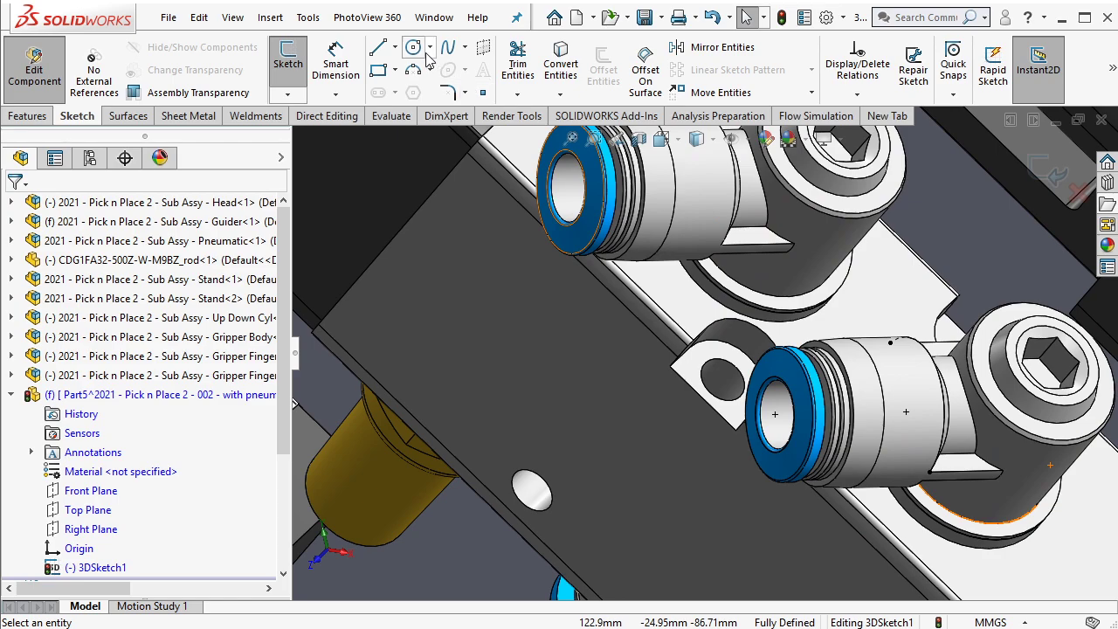
Draw a short straight lead-out line from the valve-block fitting
key("l")
left_click(906, 414)
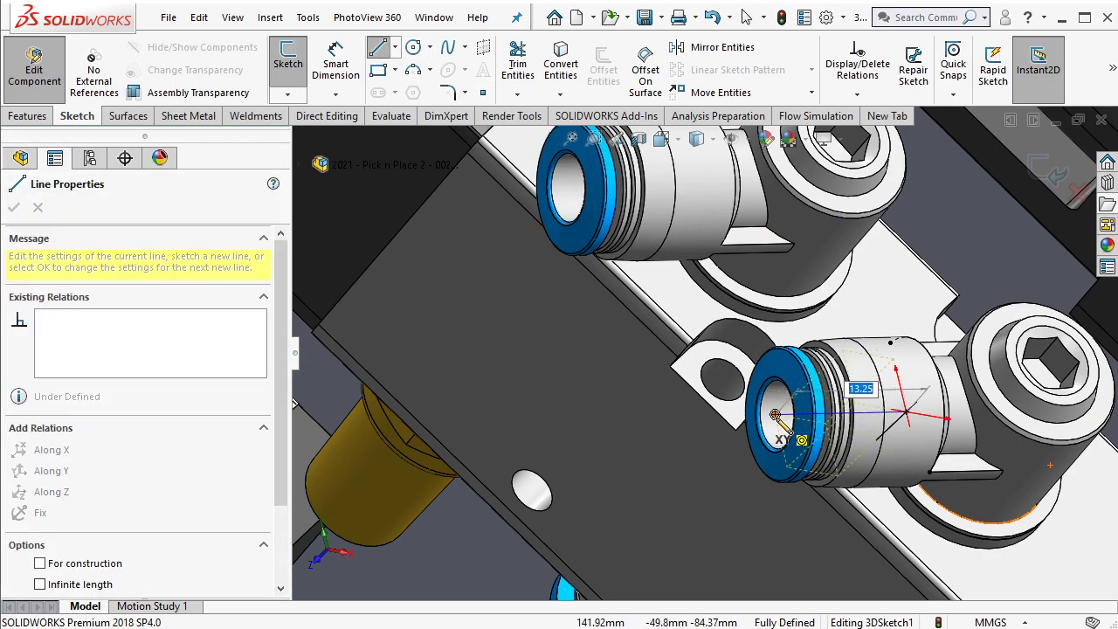
key("Escape")
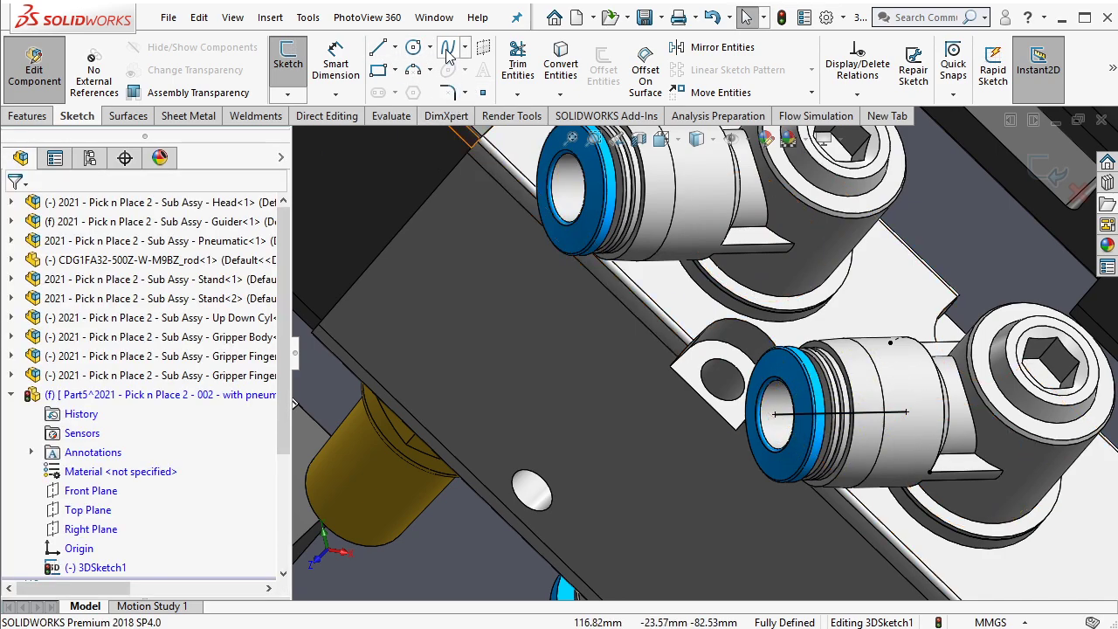
Draw a spline from the line's end through a point at a fitting
left_click(448, 51)
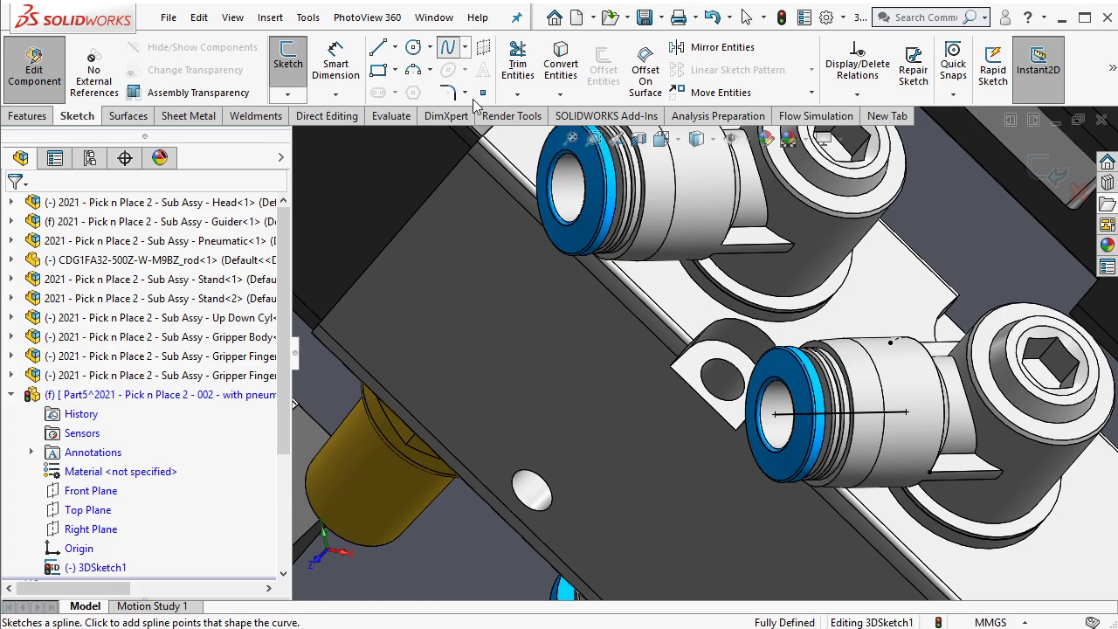
left_click(775, 413)
scroll(774, 413, "down", 5)
middle_click_drag(775, 413, 860, 234)
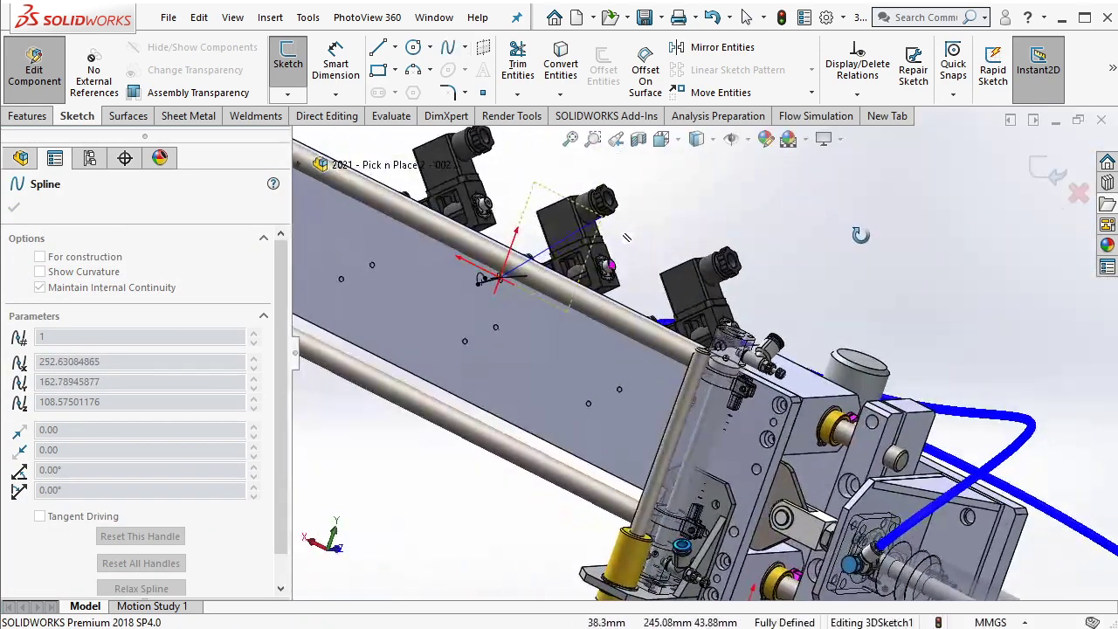
scroll(625, 237, "up", 5)
scroll(602, 339, "up", 5)
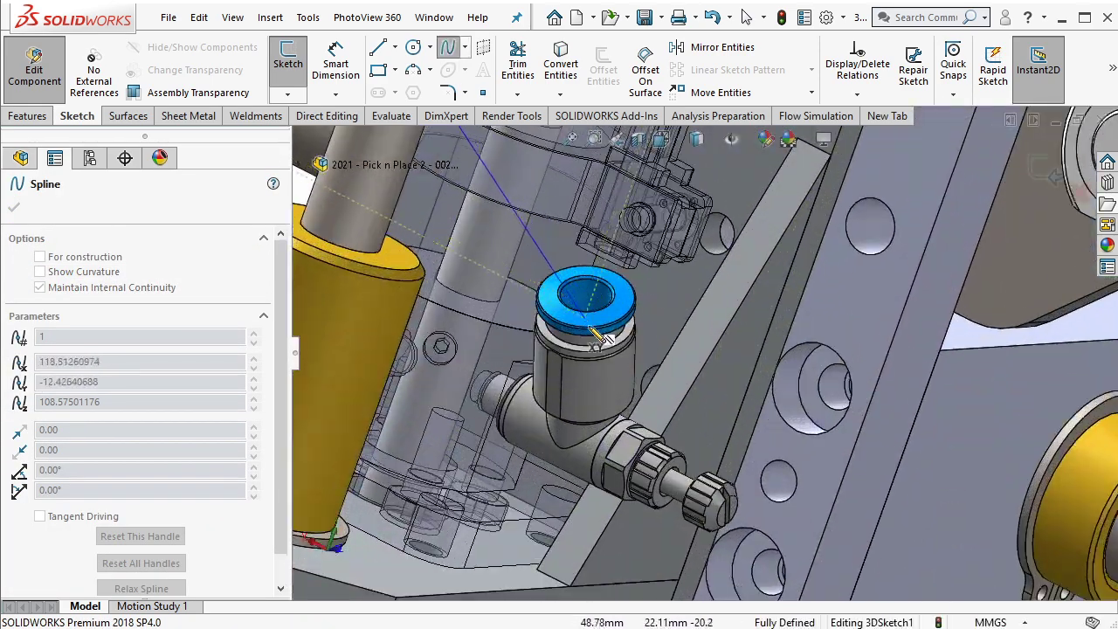
scroll(616, 367, "down", 5)
scroll(644, 466, "down", 3)
scroll(637, 454, "up", 8)
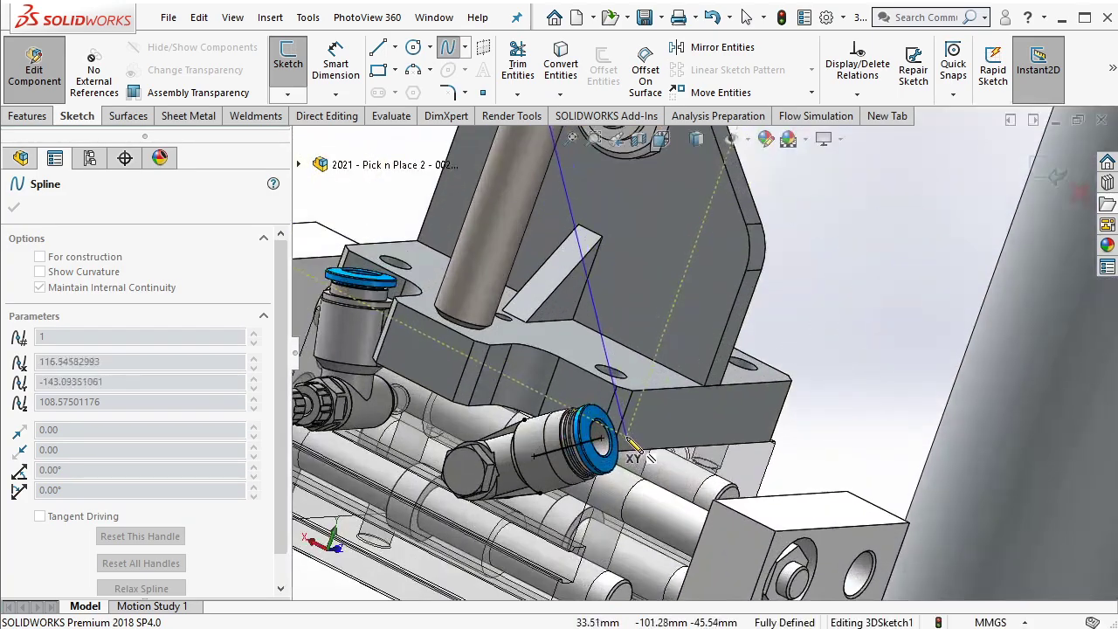
left_click(609, 442)
scroll(624, 418, "down", 5)
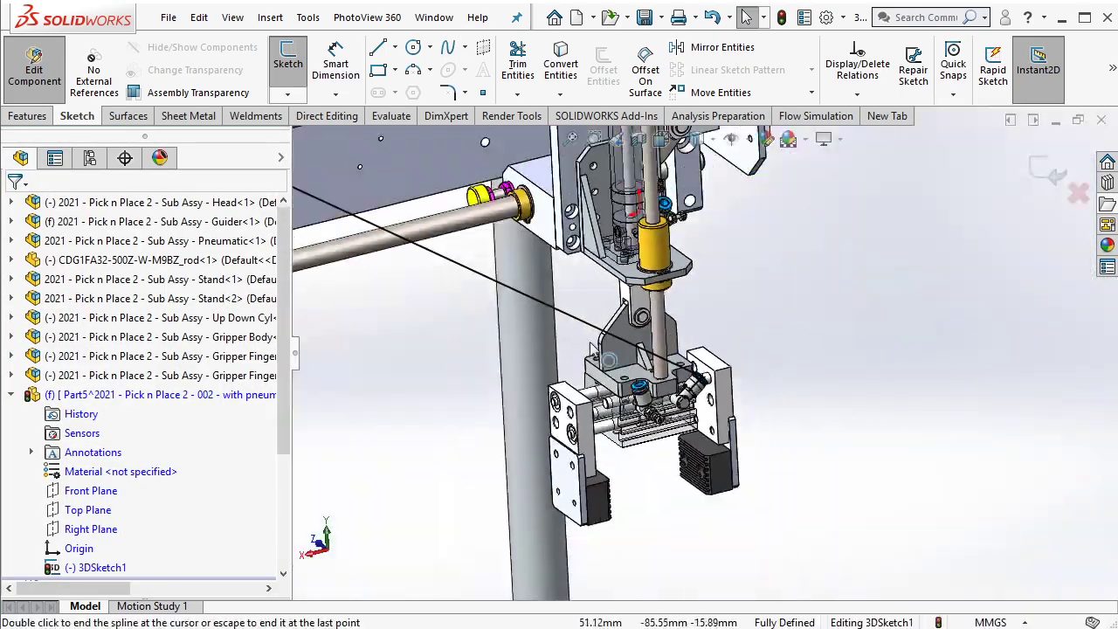
scroll(591, 316, "up", 3)
scroll(591, 318, "up", 2)
double_click(598, 318)
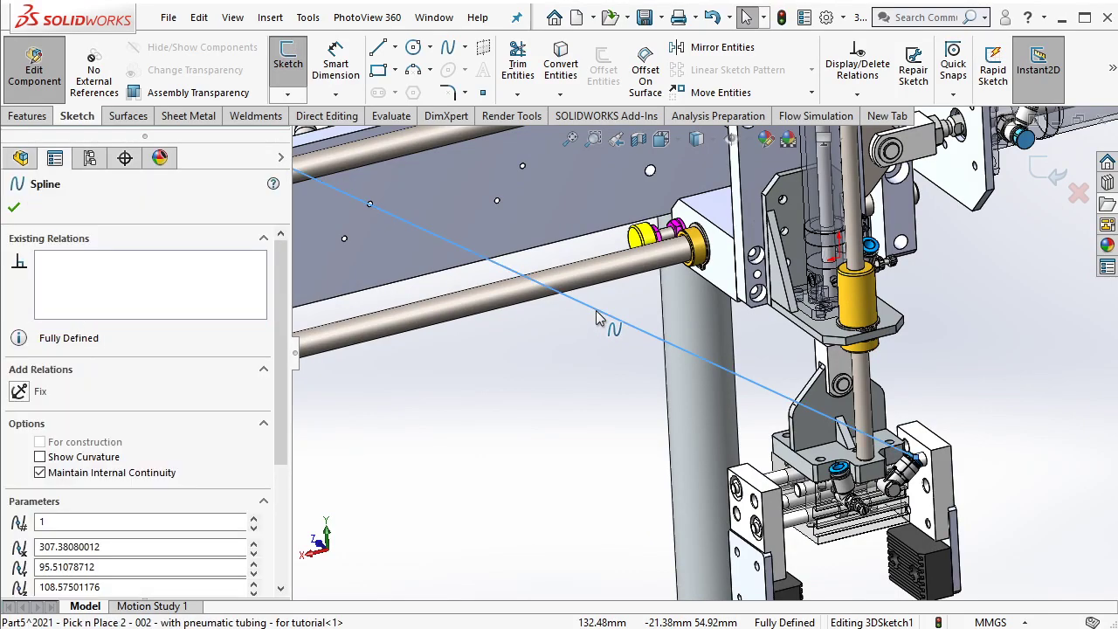
Add an extra point onto the spline
right_click(597, 319)
left_click(642, 455)
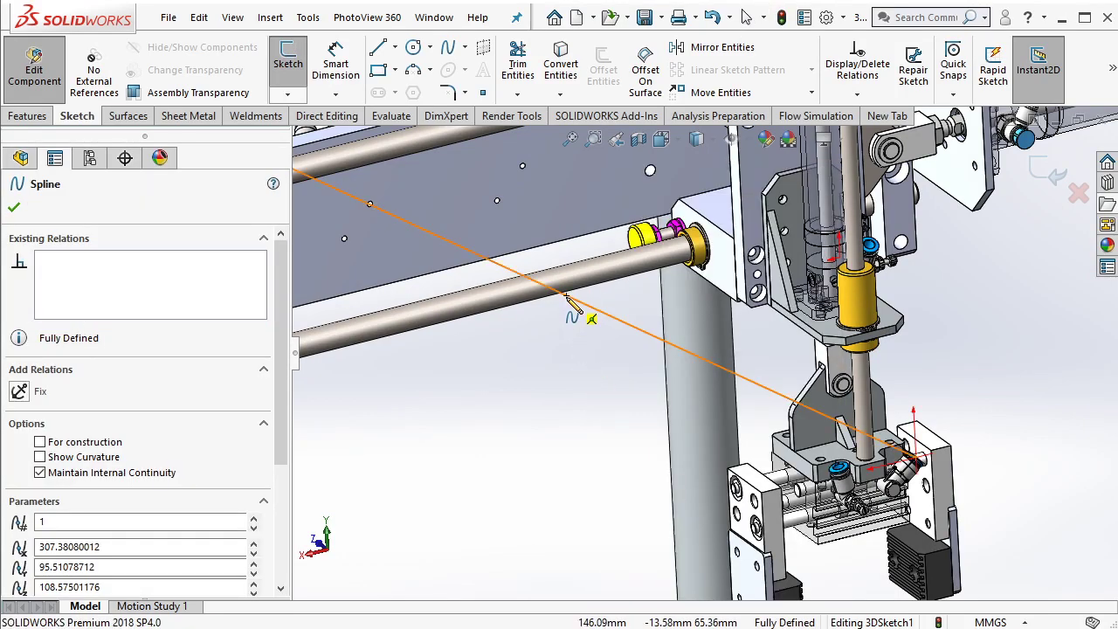
key("Escape")
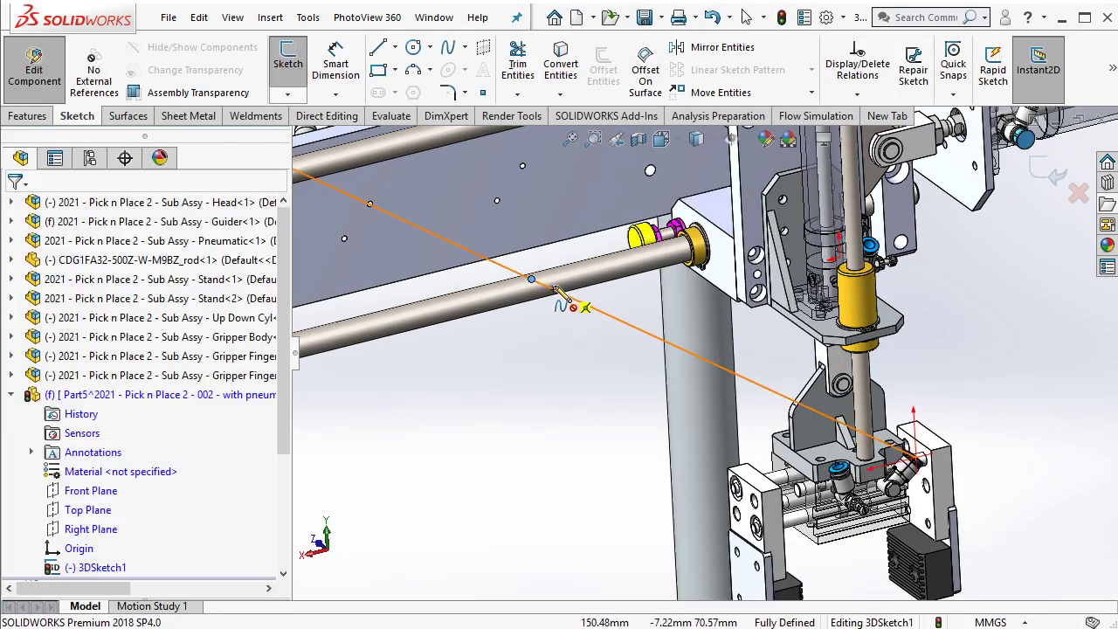
Display the spline's control polygon
right_click(555, 295)
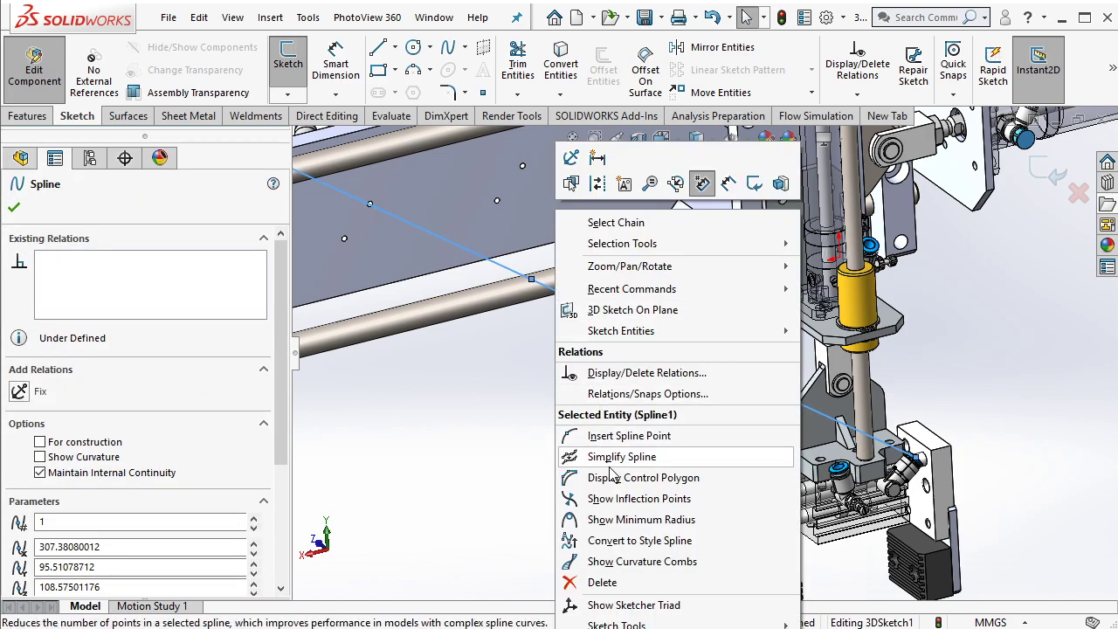
left_click(598, 419)
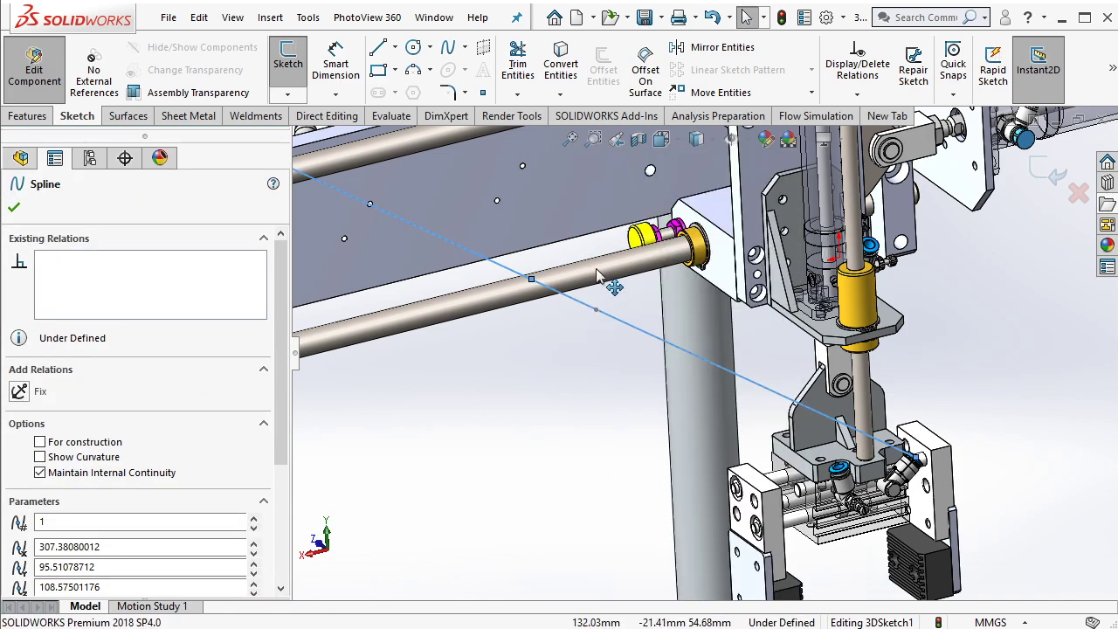
scroll(611, 288, "up", 5)
scroll(671, 310, "up", 4)
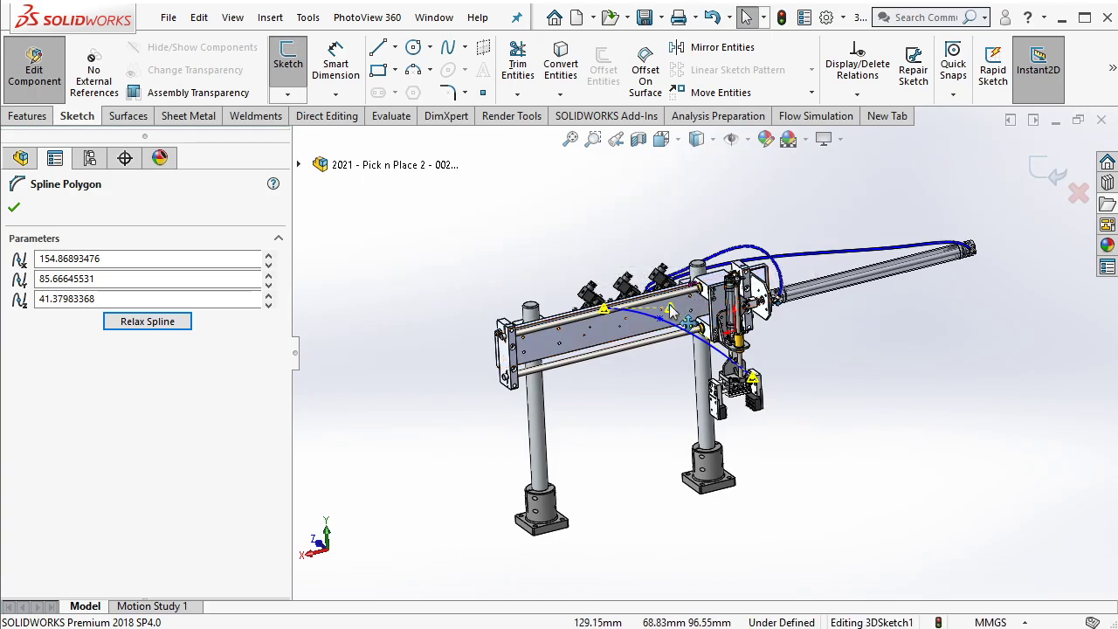
scroll(712, 397, "down", 5)
scroll(712, 397, "down", 3)
key("Escape")
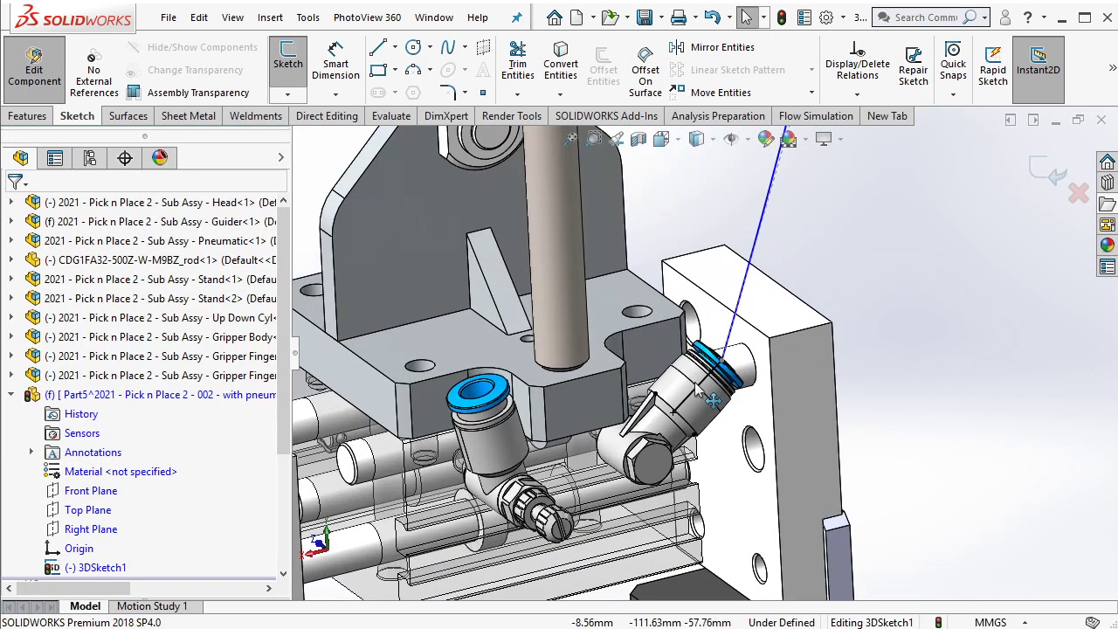
Run the spline onto the angled gripper fitting and make it tangent to the line
middle_click_drag(712, 397, 736, 394)
left_click(726, 361)
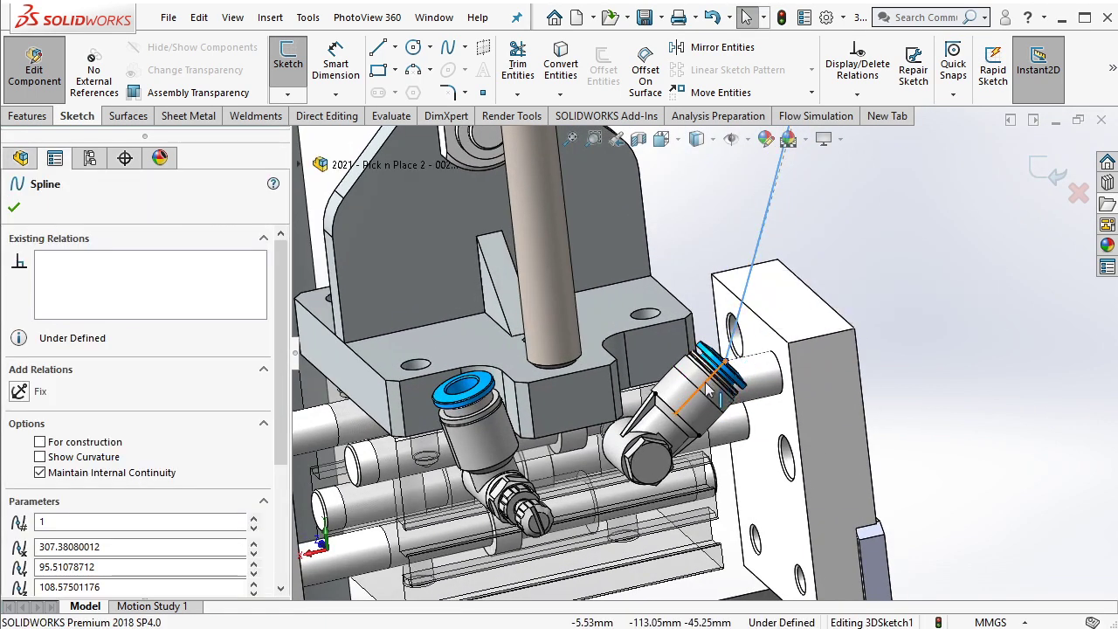
double_click(708, 390)
left_click(741, 325)
End the spline on the valve fitting and make Line2 and Spline1 tangent
scroll(741, 324, "up", 5)
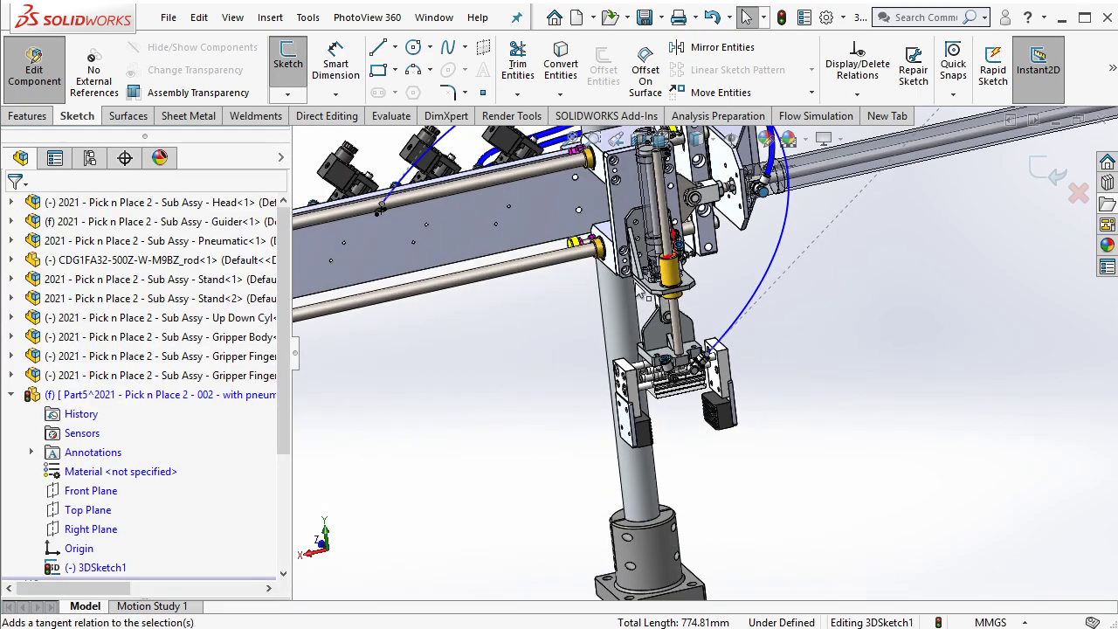
scroll(642, 295, "up", 3)
scroll(612, 279, "down", 2)
scroll(568, 277, "down", 5)
scroll(535, 278, "down", 3)
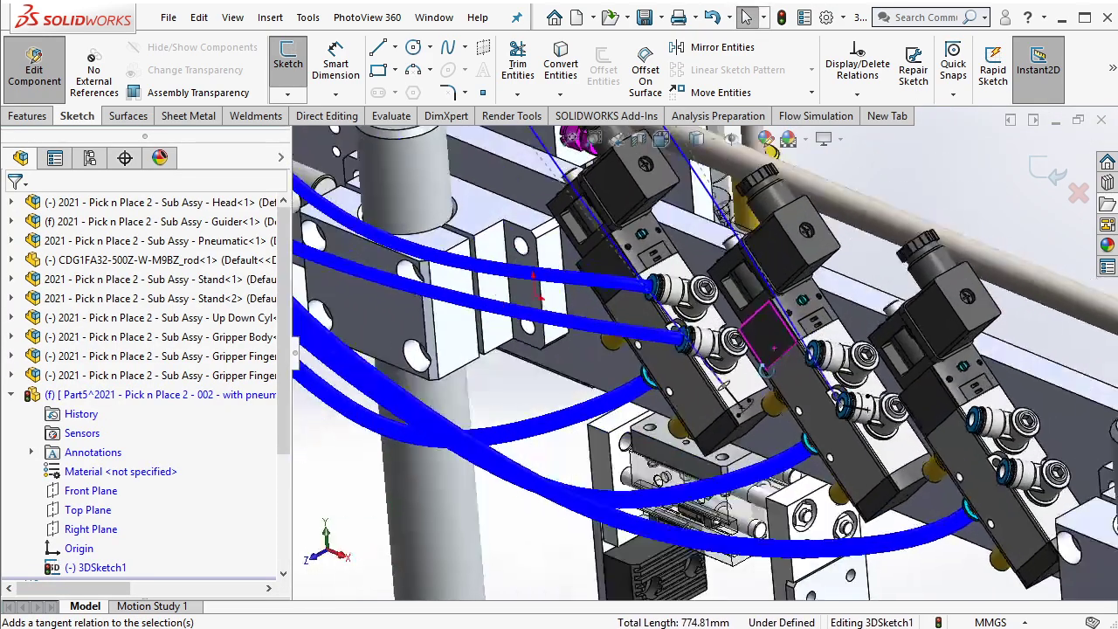
scroll(535, 277, "down", 3)
scroll(699, 349, "down", 3)
scroll(712, 353, "down", 2)
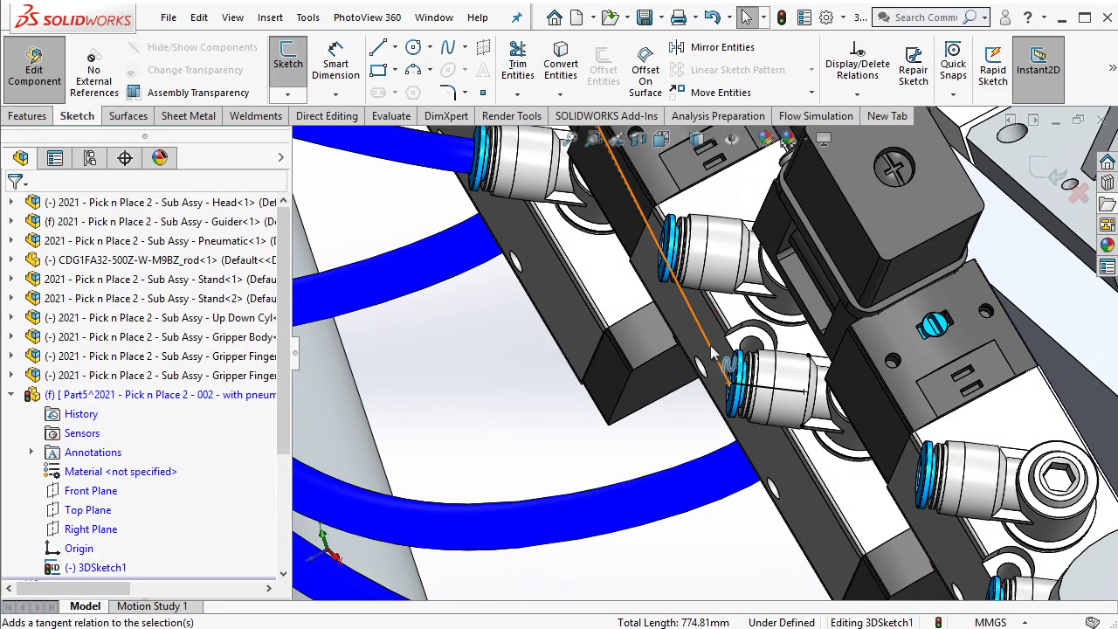
left_click(729, 383)
key("Escape")
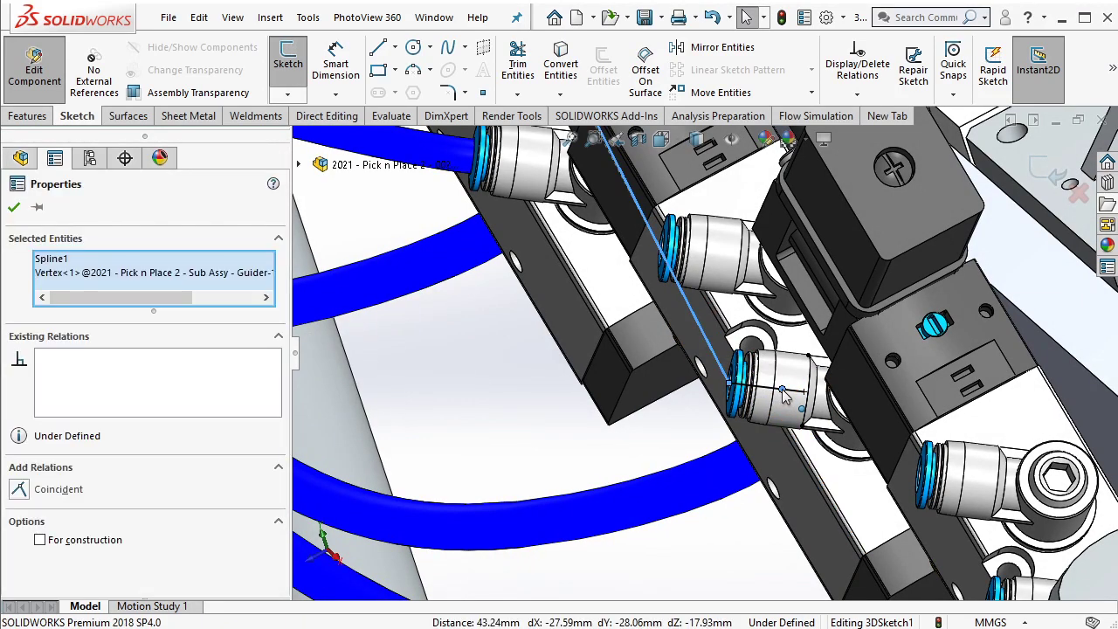
left_click(769, 388)
left_click(718, 360, "ctrl")
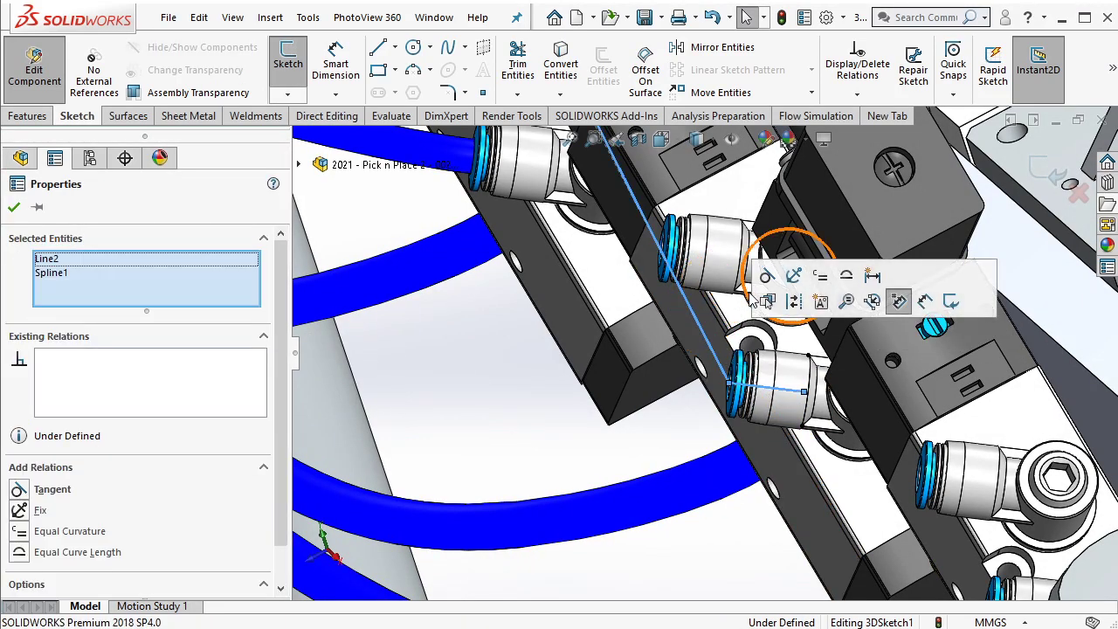
left_click(895, 300)
Fit the assembly in view, show the spline's control handles, and switch to a side view
key("Escape")
key("f")
key("ctrl+1")
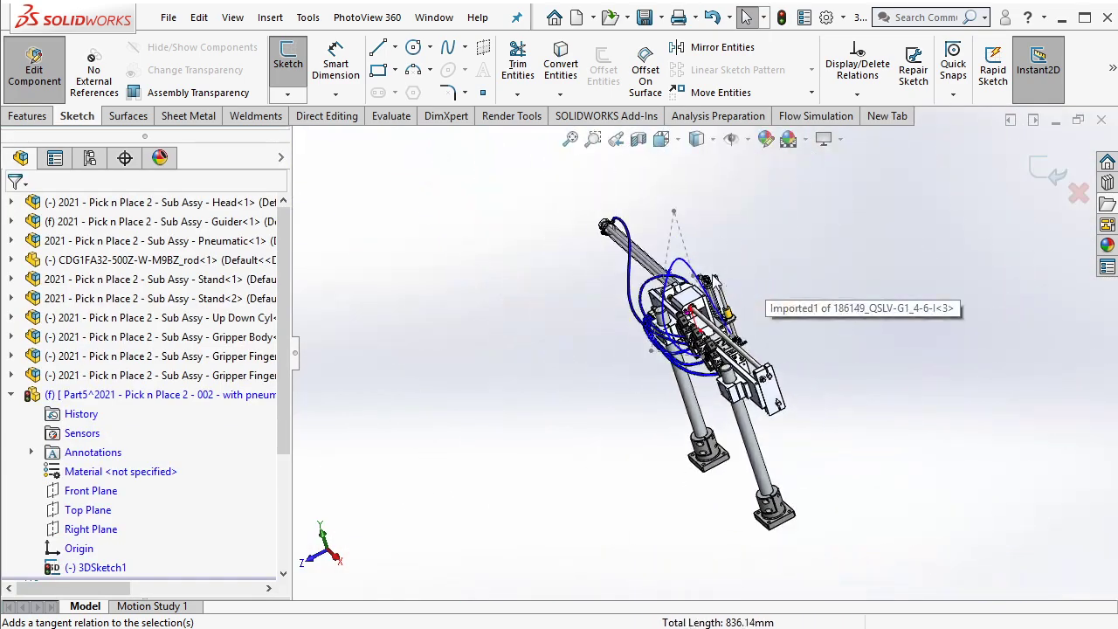
left_click(673, 210)
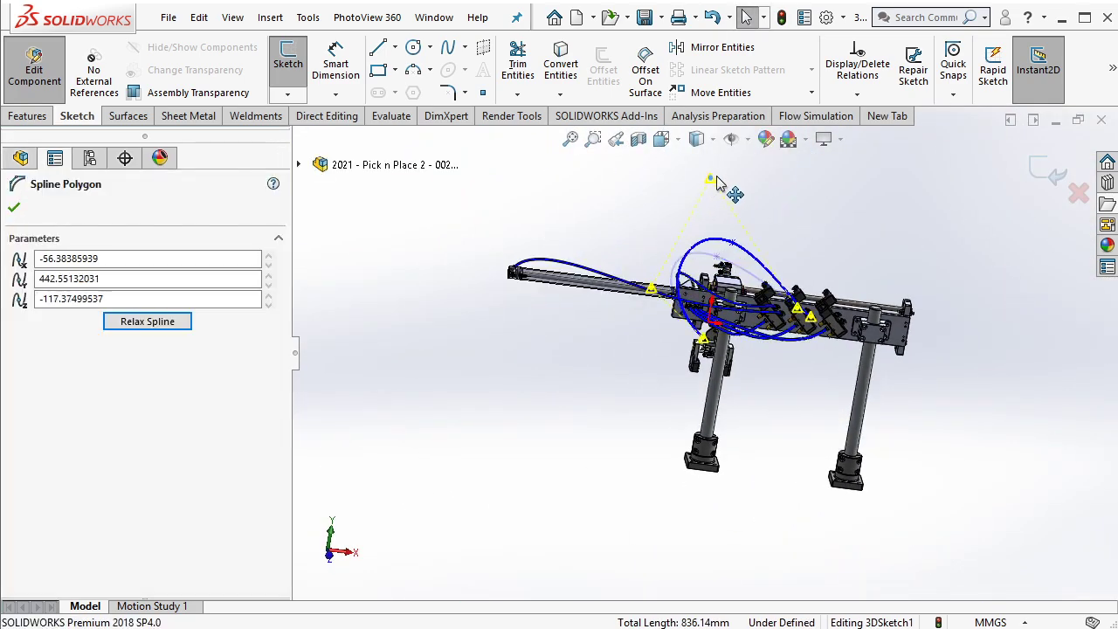
key("ctrl+3")
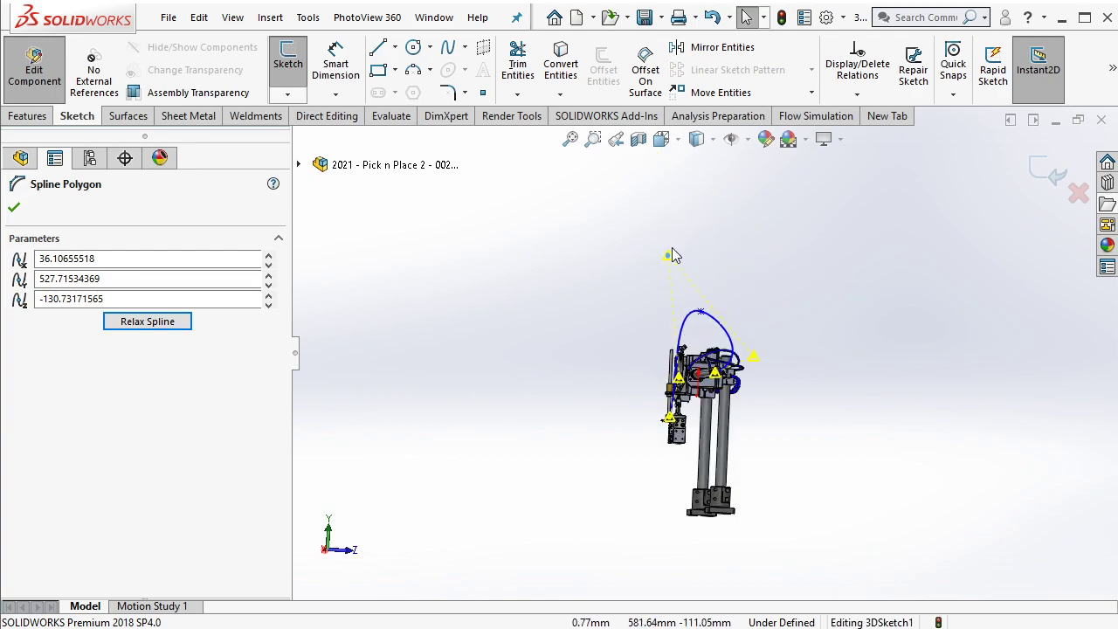
Drag the spline's control handles to raise and widen it into a high arch
left_click_drag(669, 253, 568, 203)
scroll(568, 203, "down", 2)
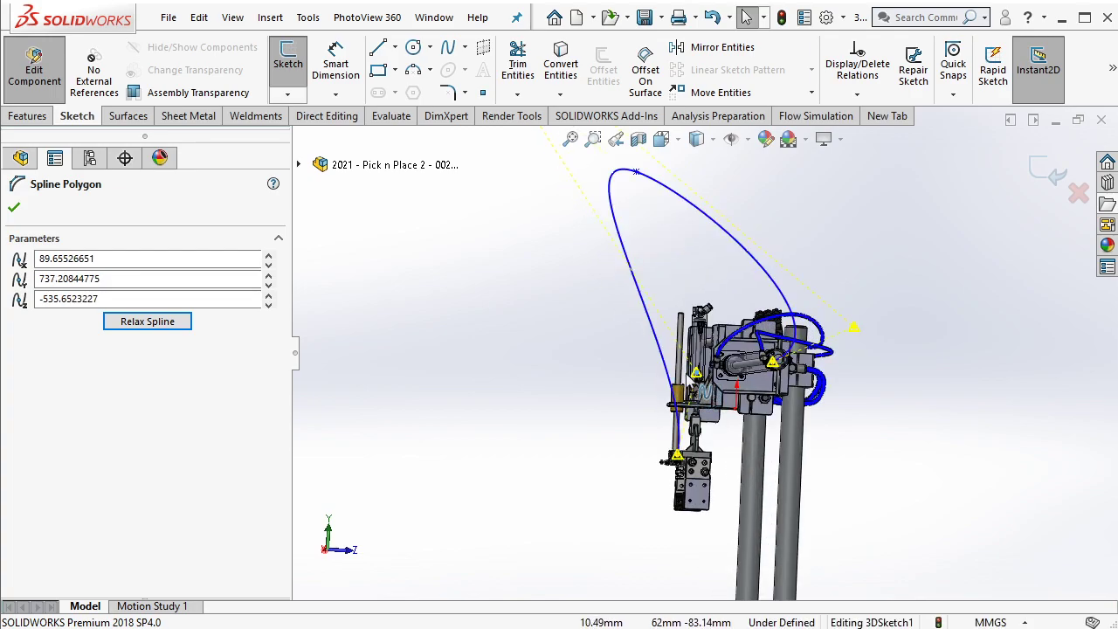
left_click_drag(699, 388, 653, 421)
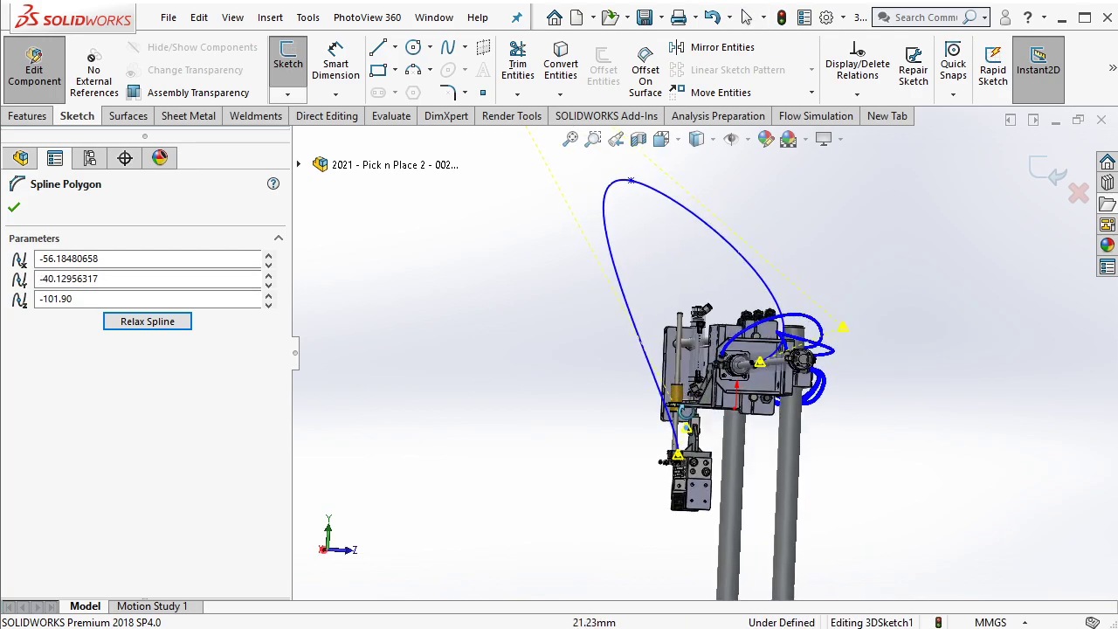
middle_click_drag(653, 421, 697, 240)
scroll(690, 229, "up", 2)
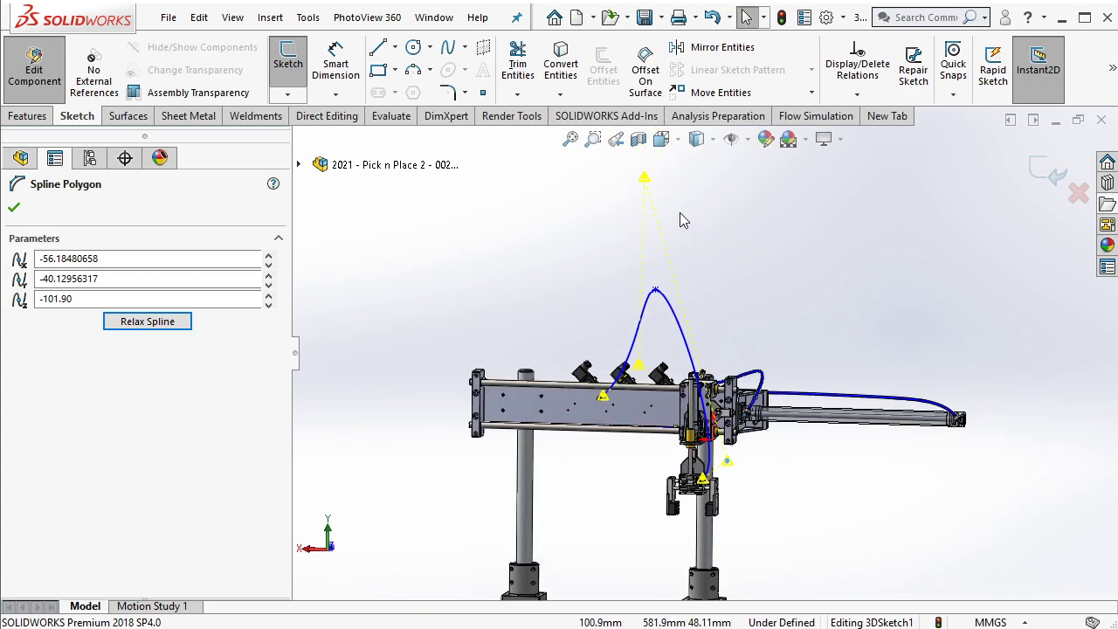
left_click_drag(643, 181, 717, 190)
scroll(736, 336, "down", 2)
left_click(732, 343)
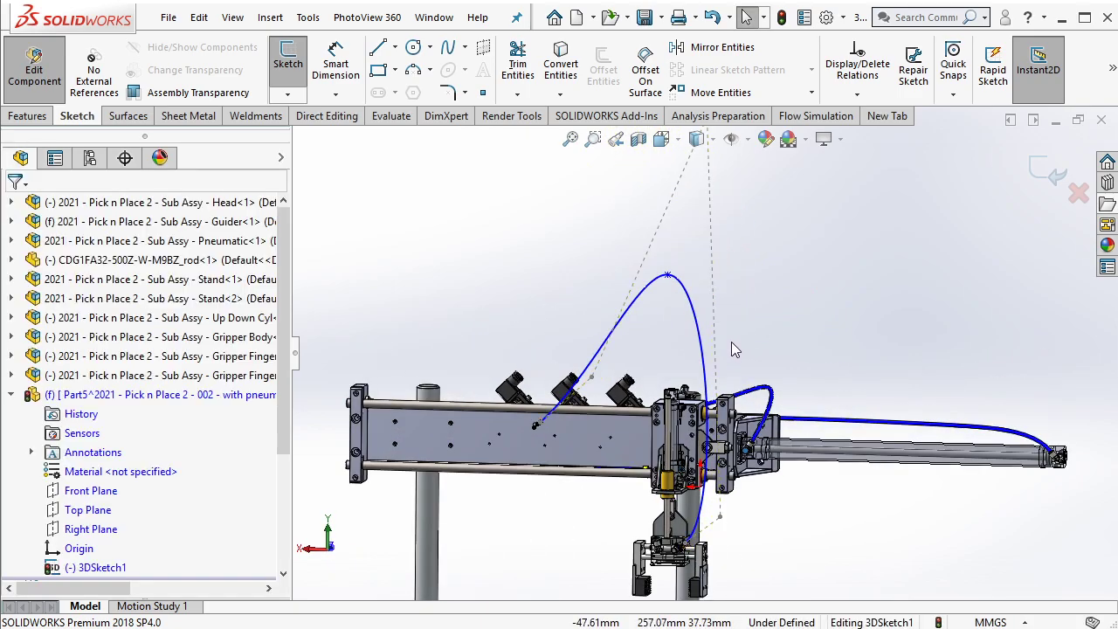
left_click(335, 65)
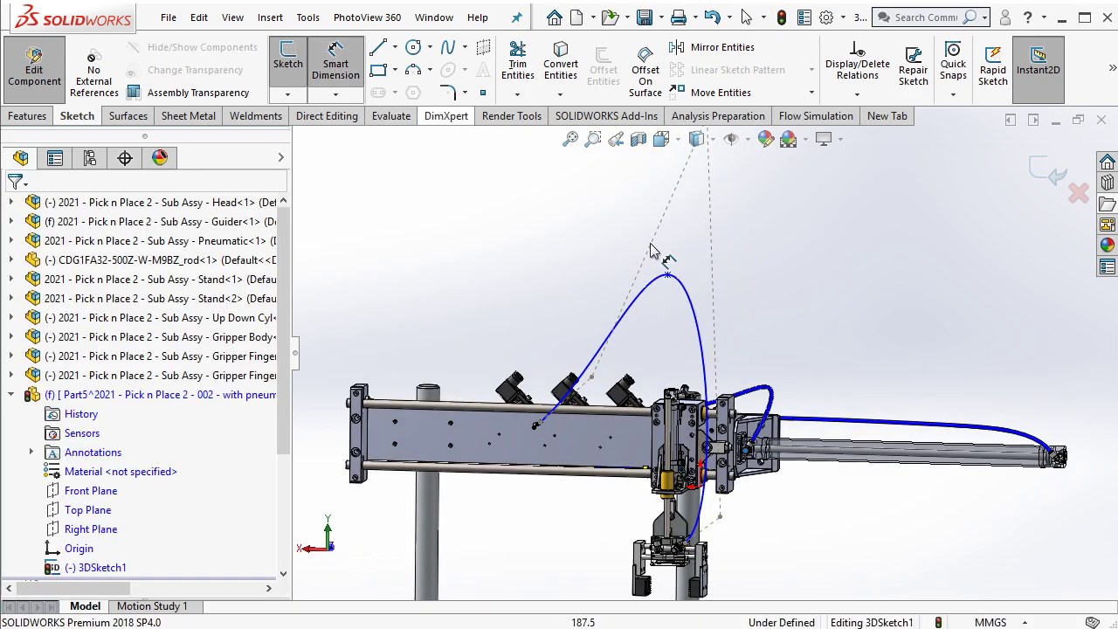
Dimension the spline length to 1300 mm and exit the 3D sketch
left_click(701, 302)
left_click(738, 297)
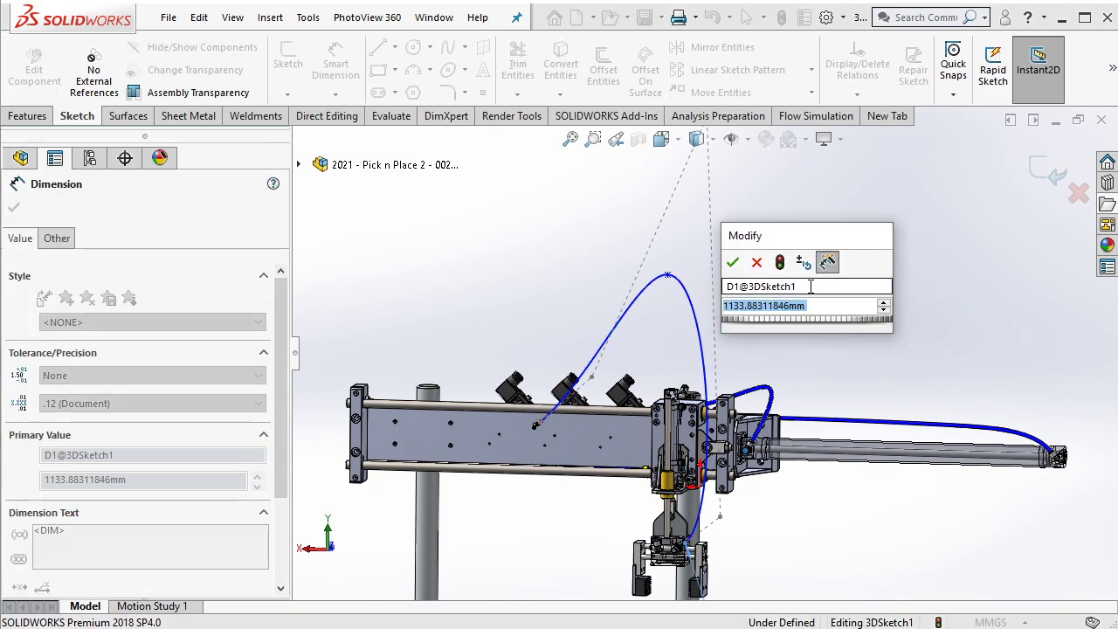
type("1300")
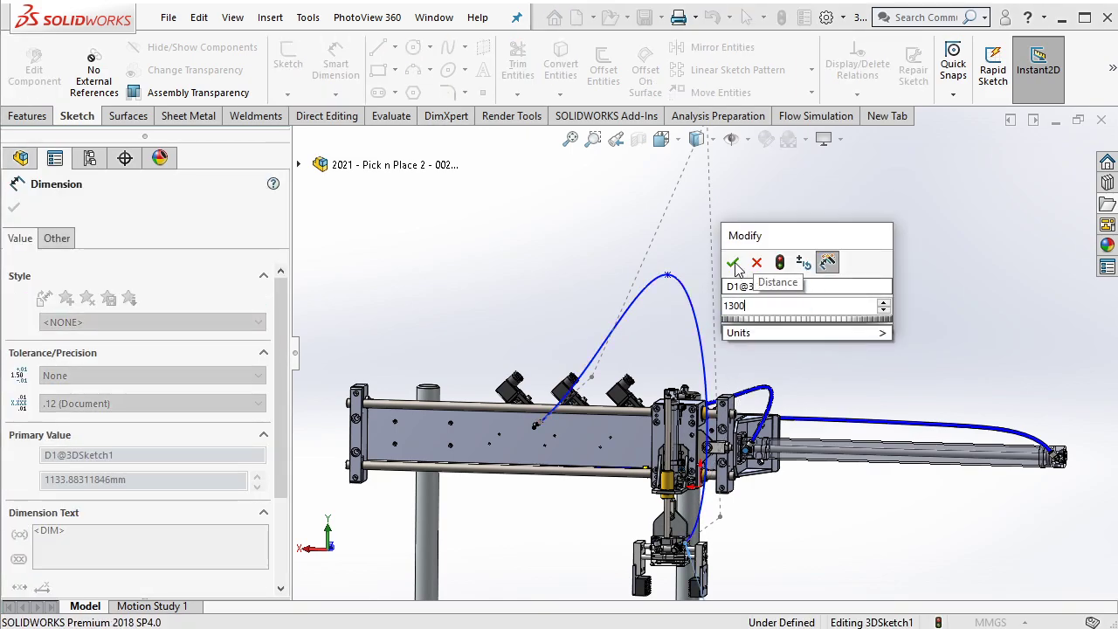
left_click(733, 261)
key("Escape")
scroll(761, 333, "up", 2)
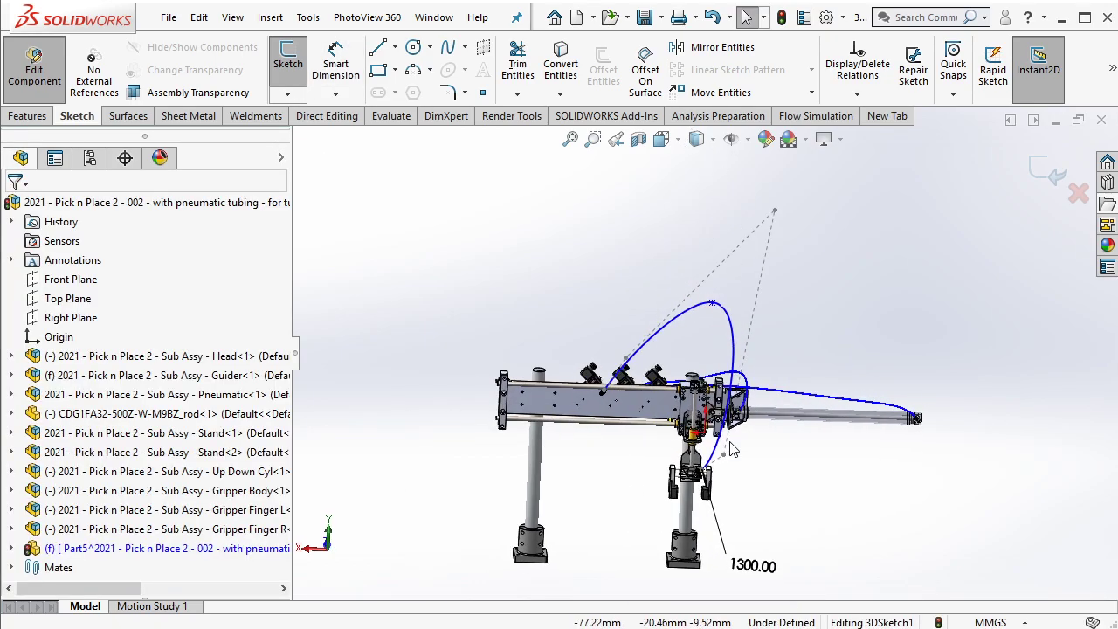
scroll(732, 448, "down", 1)
left_click(1056, 172)
scroll(687, 466, "down", 2)
Create Plane1 perpendicular to the path's end arc at the angled fitting
scroll(651, 398, "down", 3)
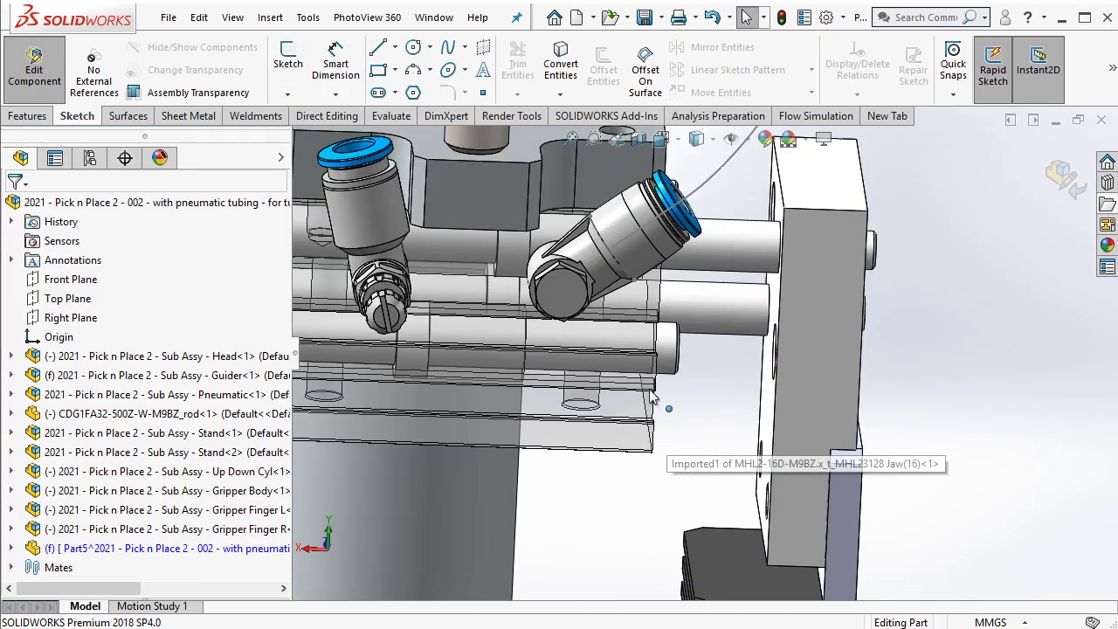
scroll(650, 397, "down", 2)
scroll(651, 398, "down", 2)
left_click(48, 116)
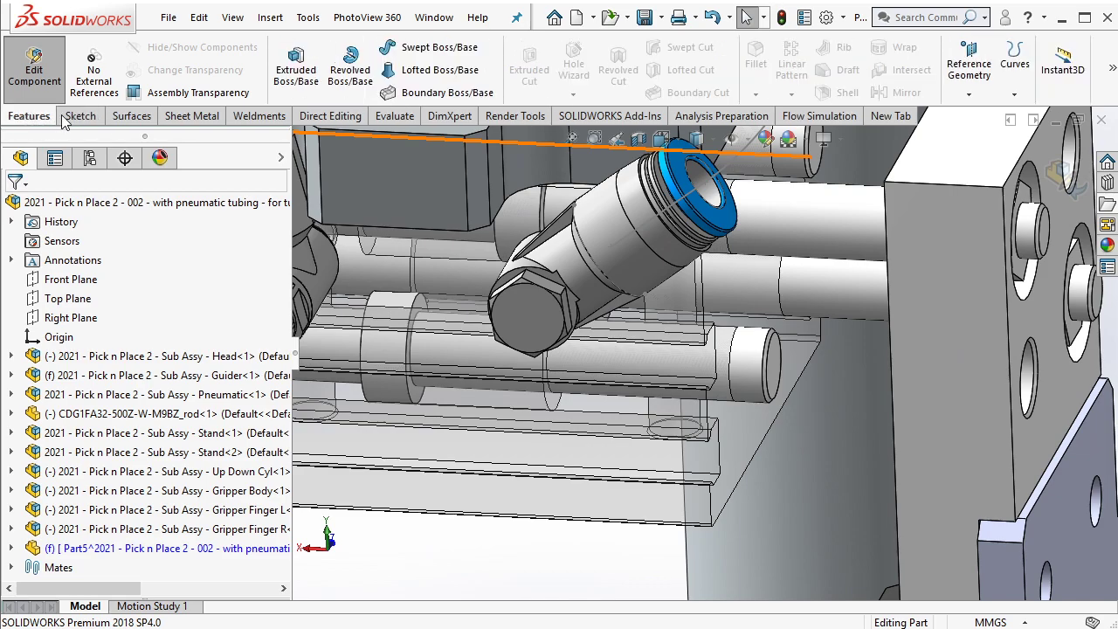
left_click(968, 63)
left_click(984, 113)
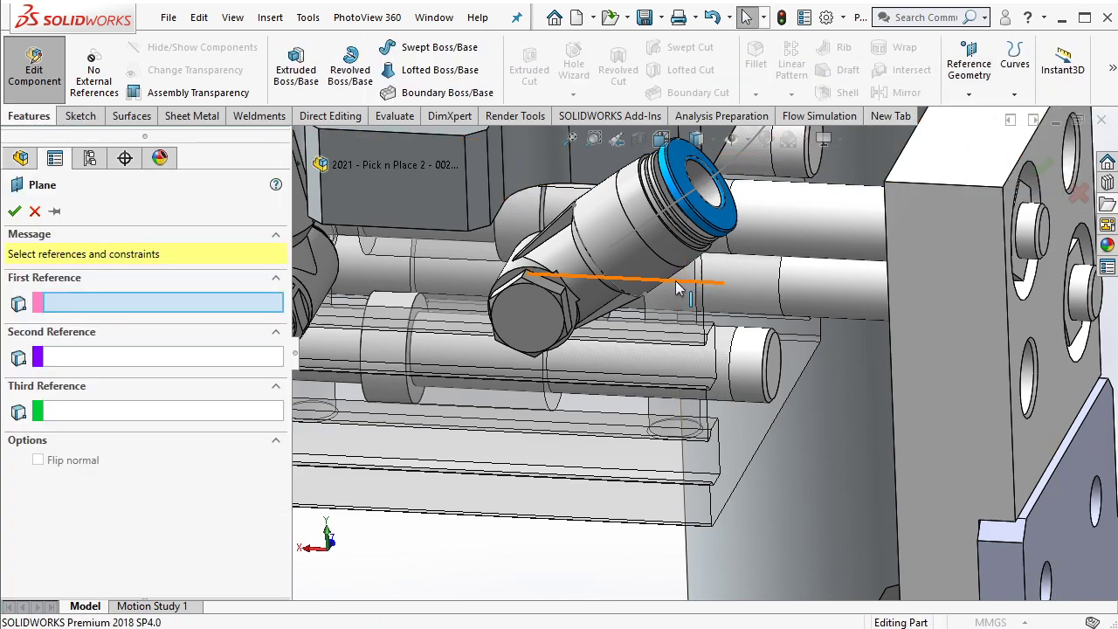
left_click(635, 299)
middle_click_drag(660, 294, 616, 270)
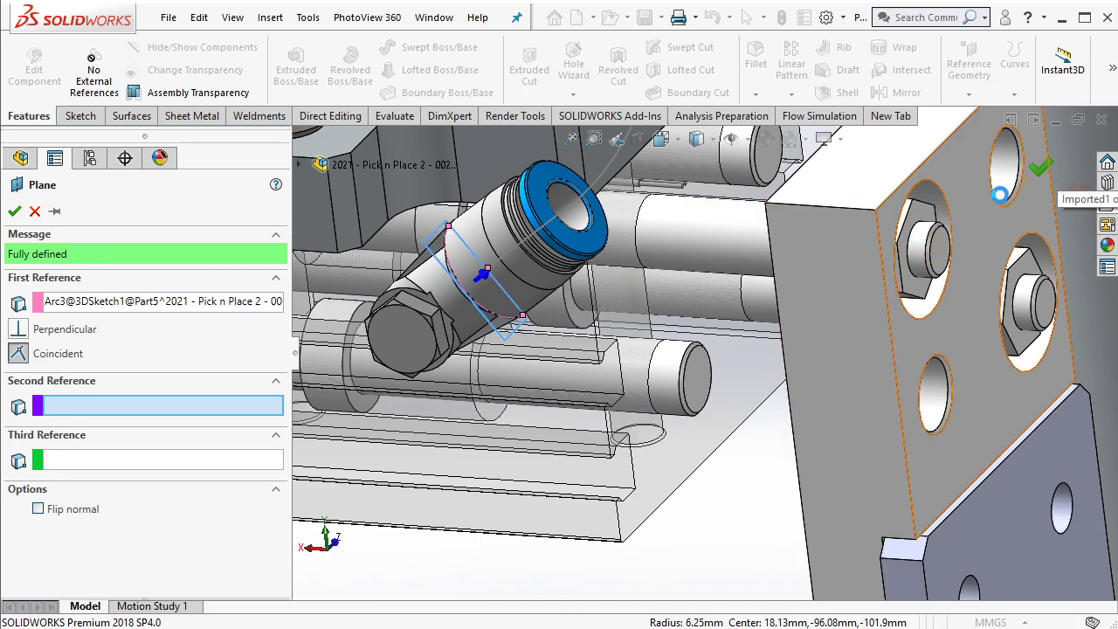
left_click(1039, 169)
Sketch a 6 mm circle on Plane1 inside the fitting
right_click(515, 328)
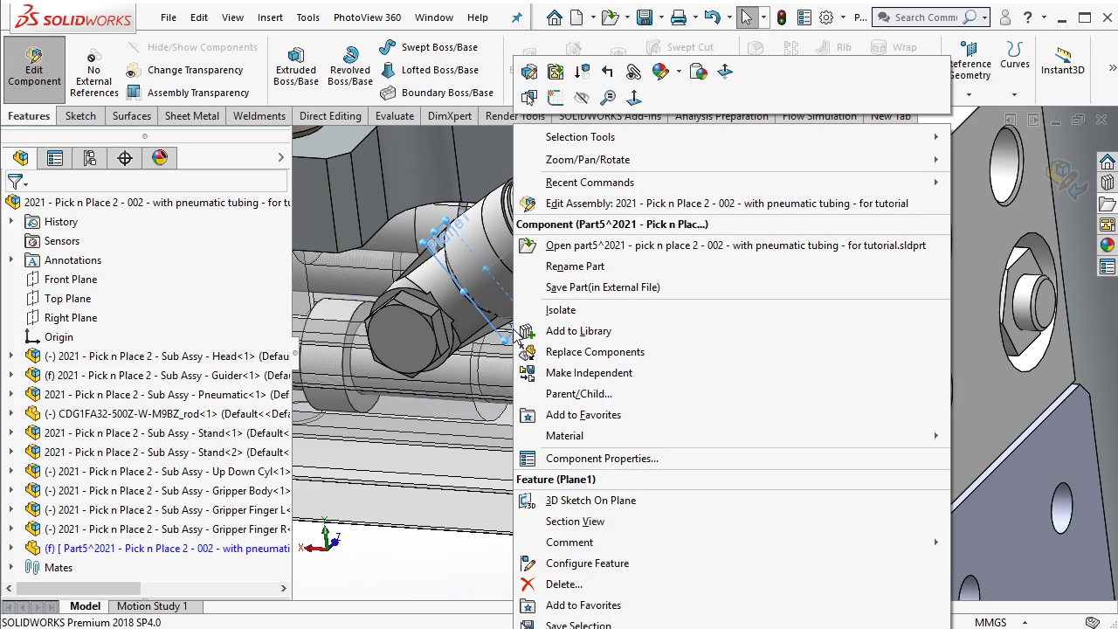
left_click(560, 101)
left_click(414, 47)
scroll(520, 330, "down", 3)
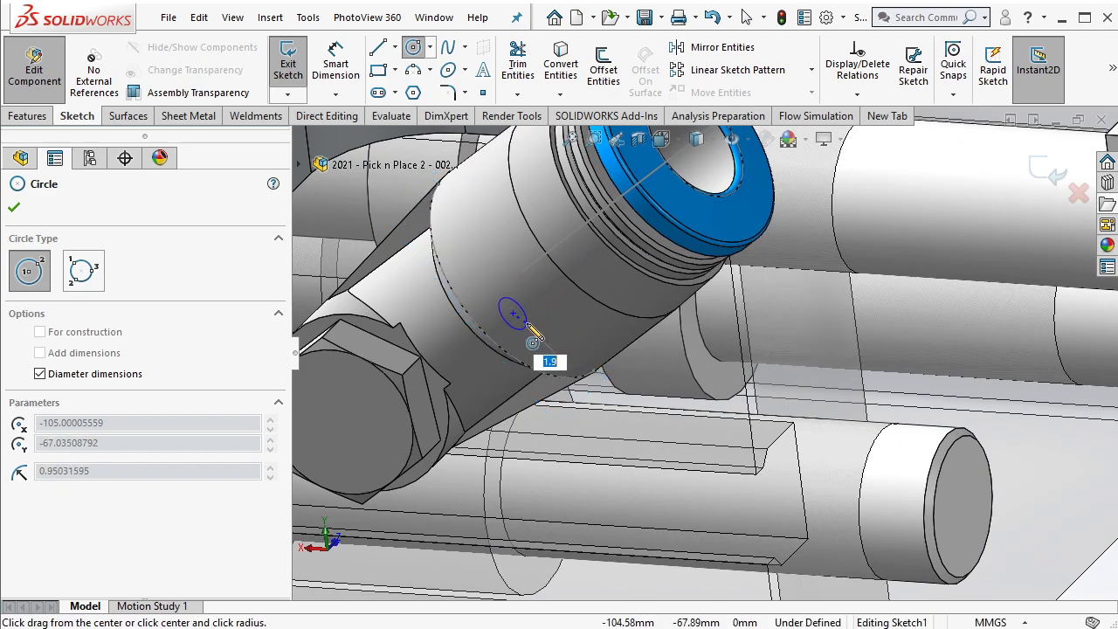
left_click(532, 342)
key("Escape")
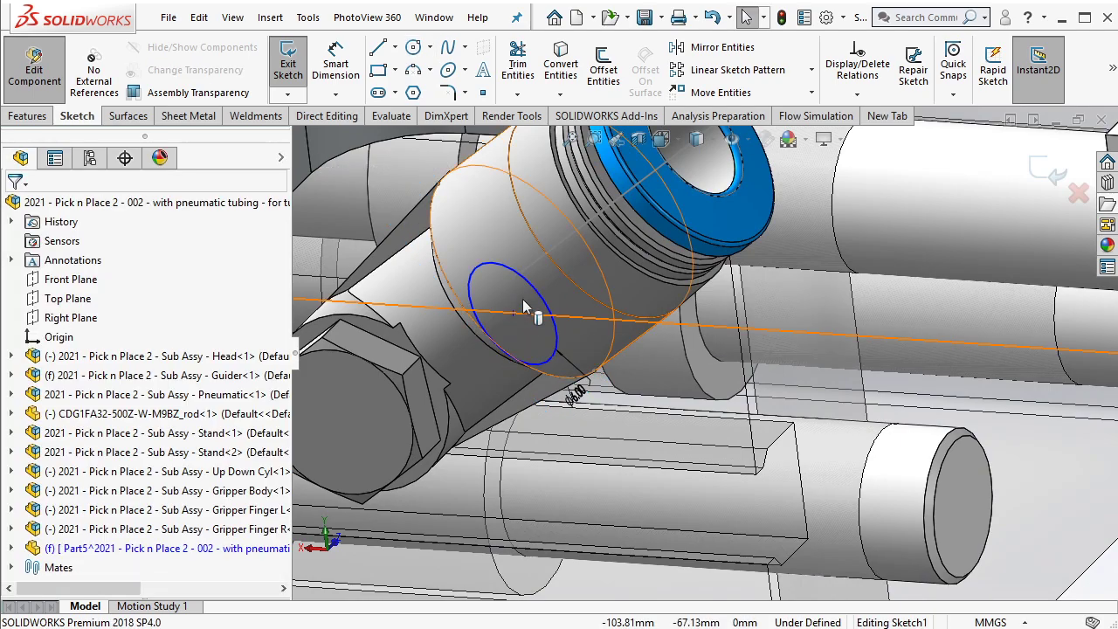
Make the circle's centre coincident with the path end and exit the sketch
scroll(530, 273, "down", 2)
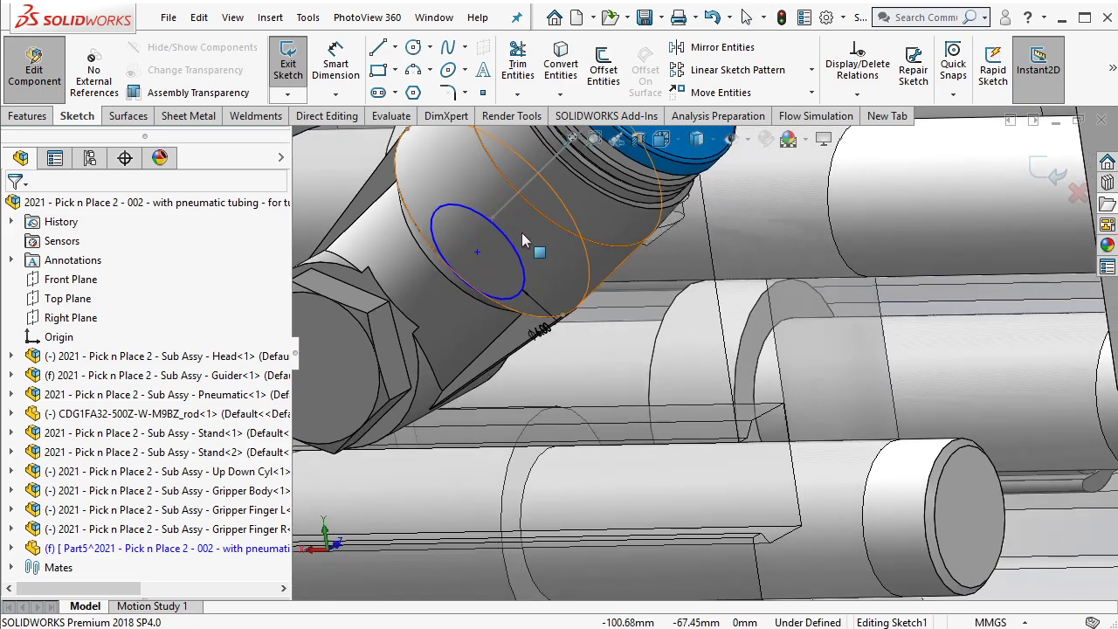
scroll(529, 243, "down", 1)
left_click(506, 228)
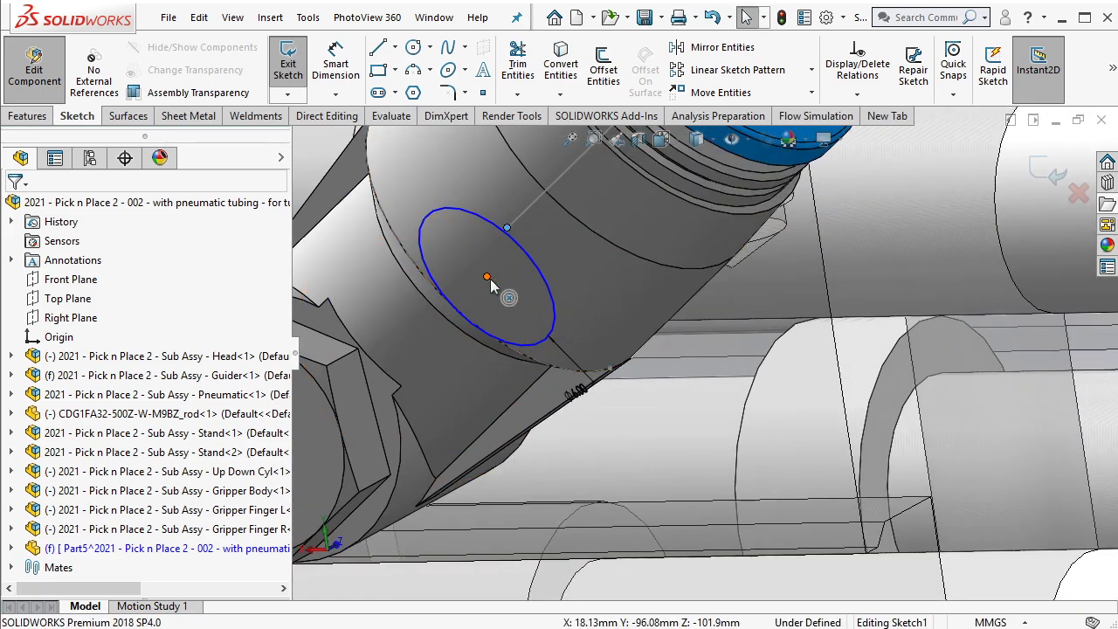
left_click(486, 276, "ctrl")
left_click(594, 203)
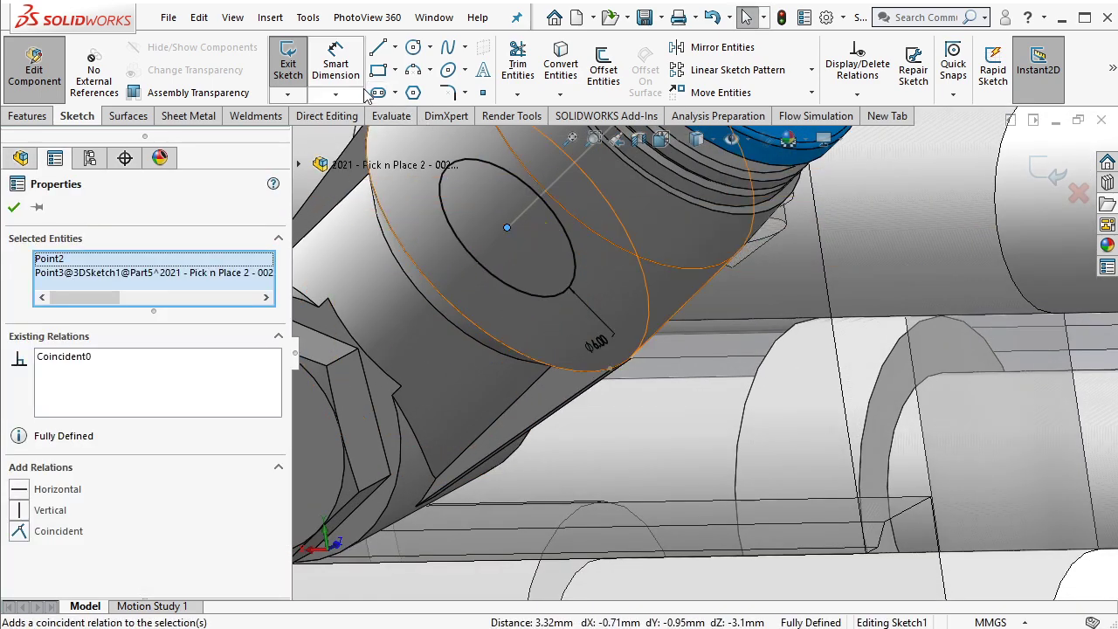
left_click(288, 66)
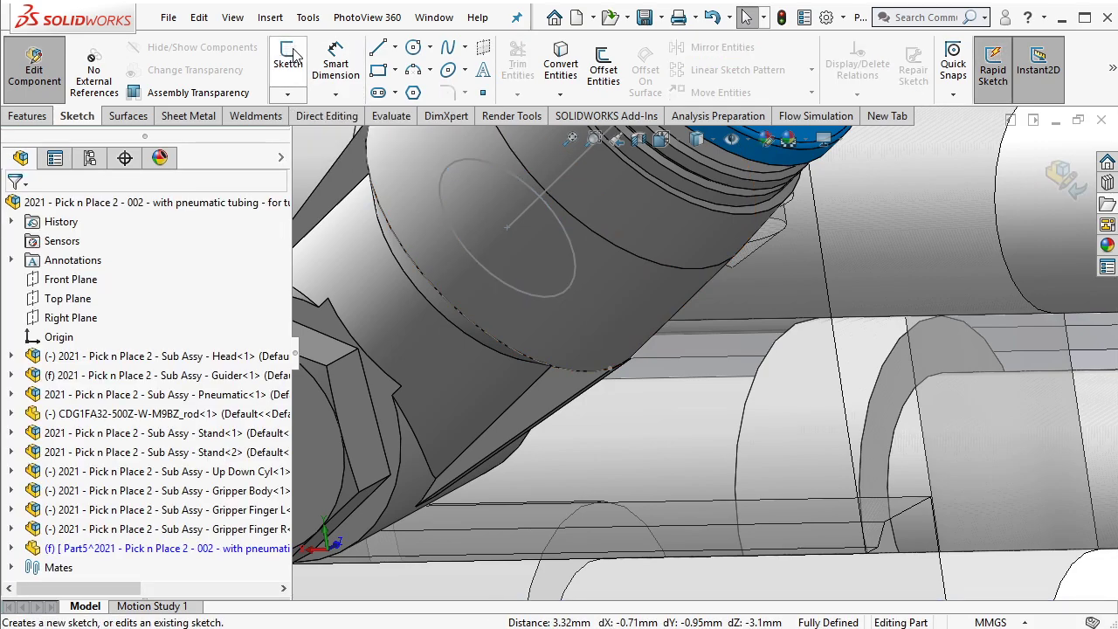
Sweep the circle along the 3D spline as a 0.5 mm thin-walled tube, wall flipped
left_click(27, 115)
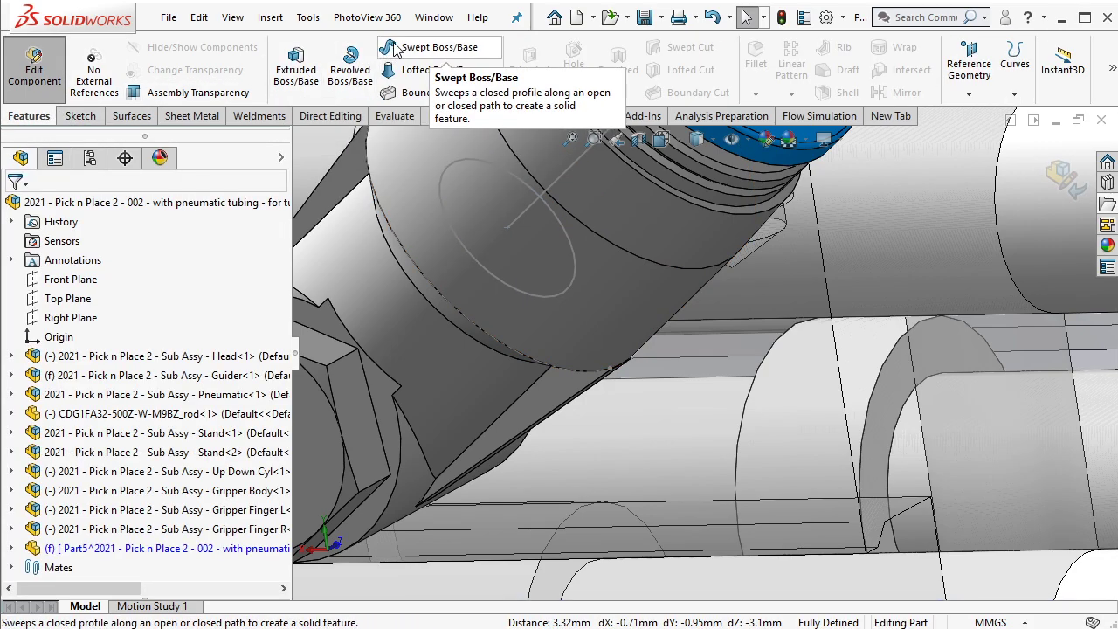
left_click(437, 47)
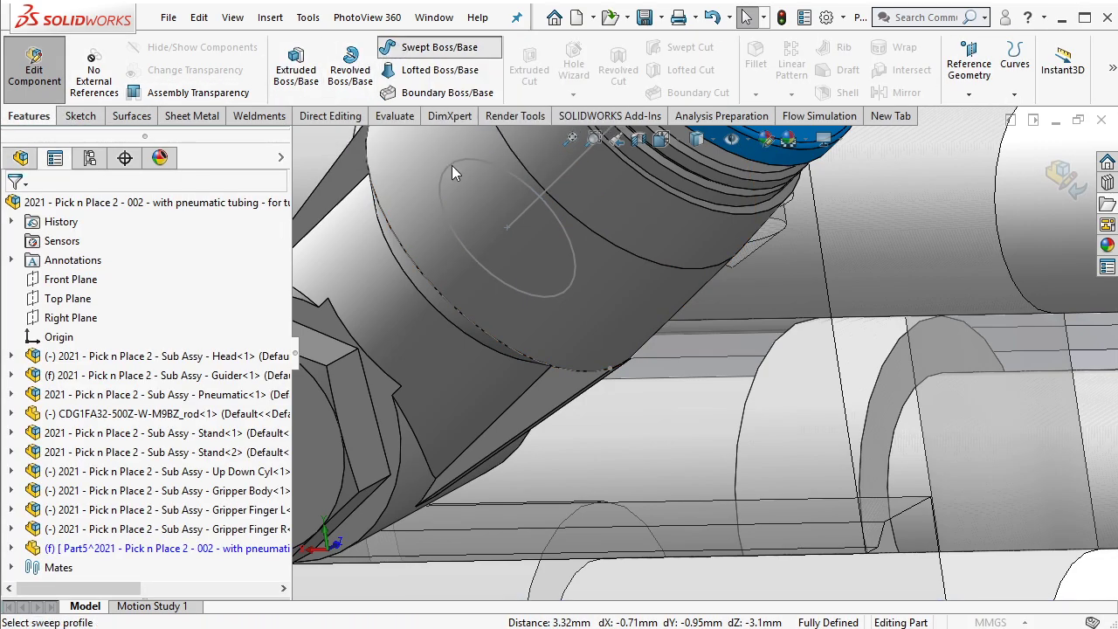
left_click(446, 218)
left_click(627, 237)
scroll(627, 238, "up", 5)
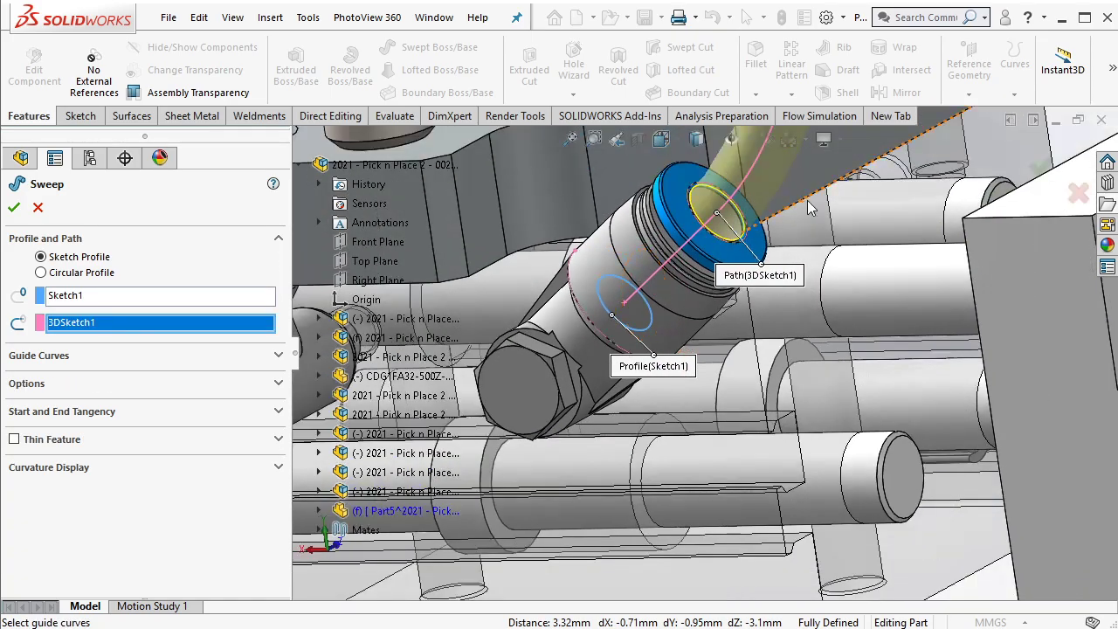
scroll(817, 210, "down", 1)
left_click(15, 440)
type("0.5")
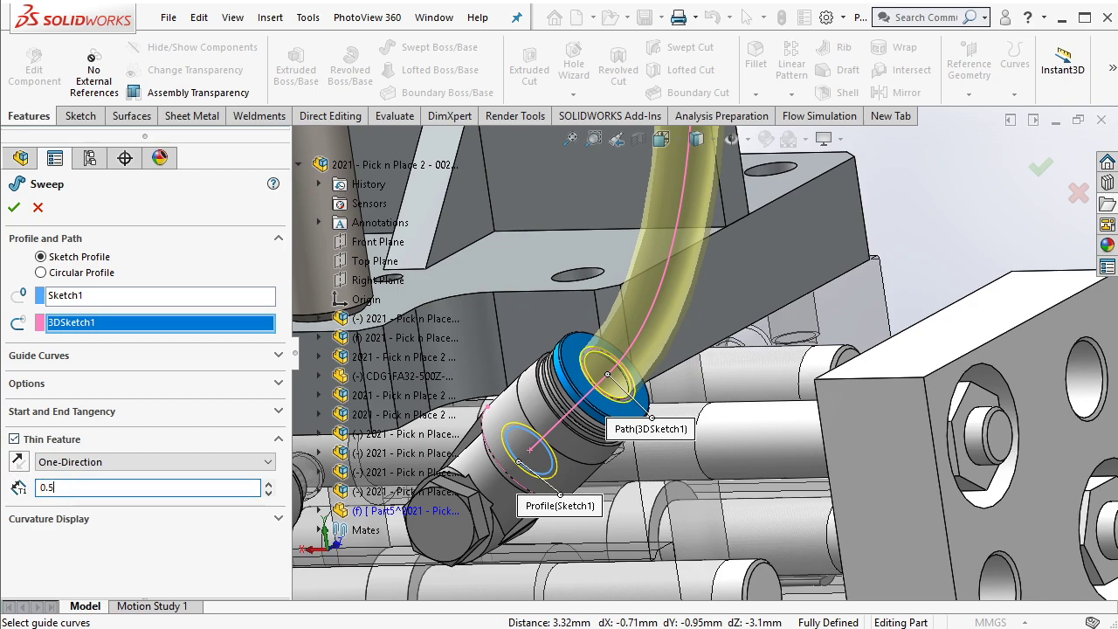
left_click(19, 462)
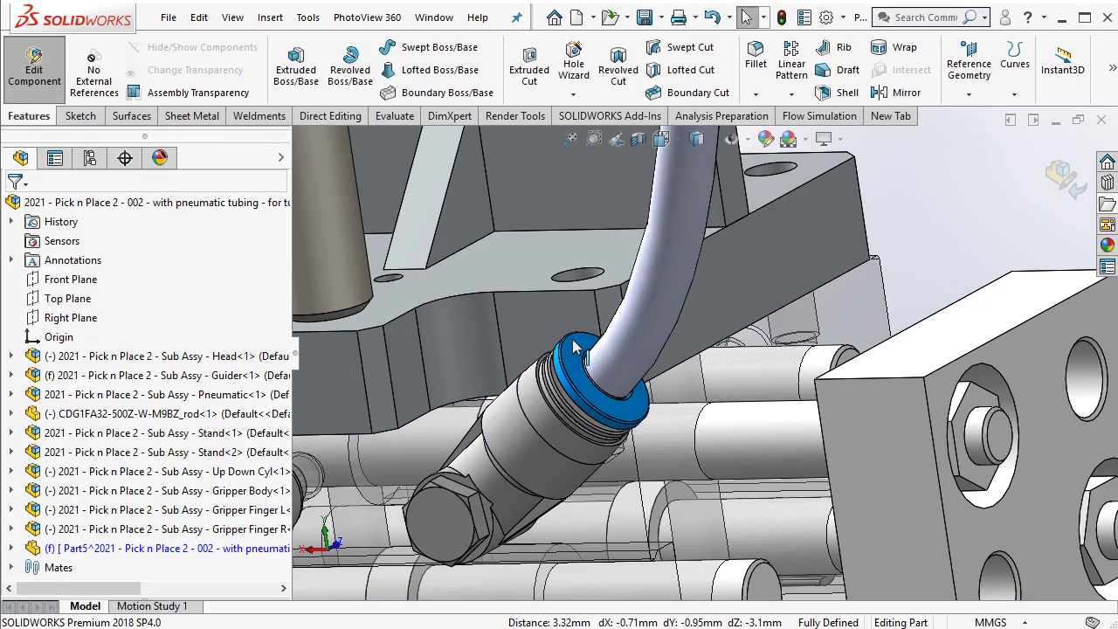
Copy the existing blue tubing's appearance onto the new grey tube
scroll(701, 225, "up", 3)
scroll(701, 224, "up", 3)
key("ctrl+7")
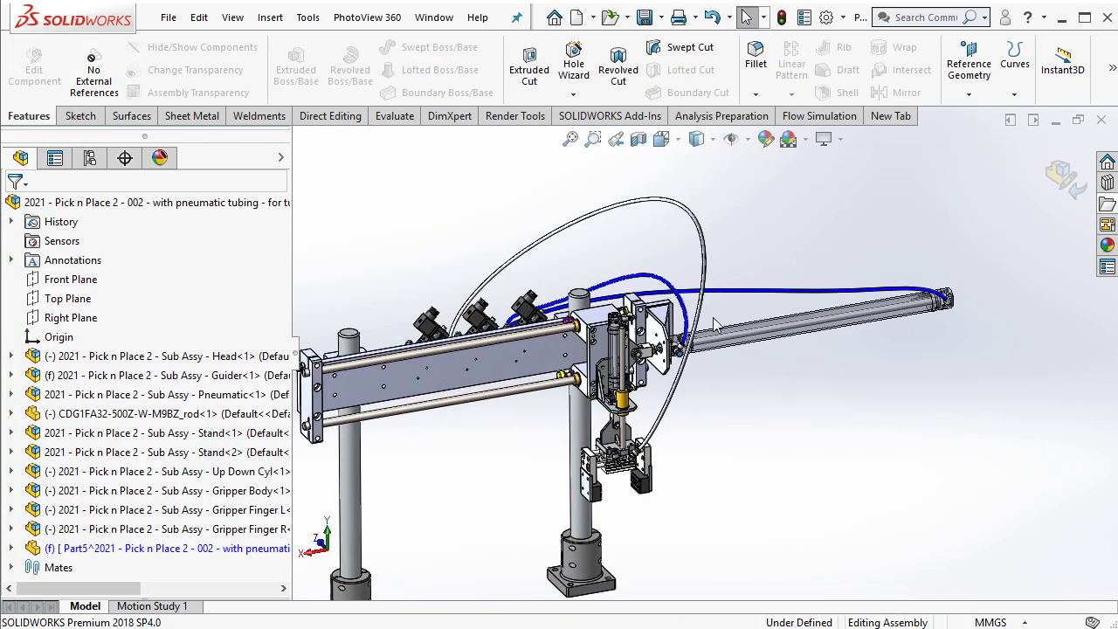
scroll(722, 305, "down", 5)
left_click(721, 275)
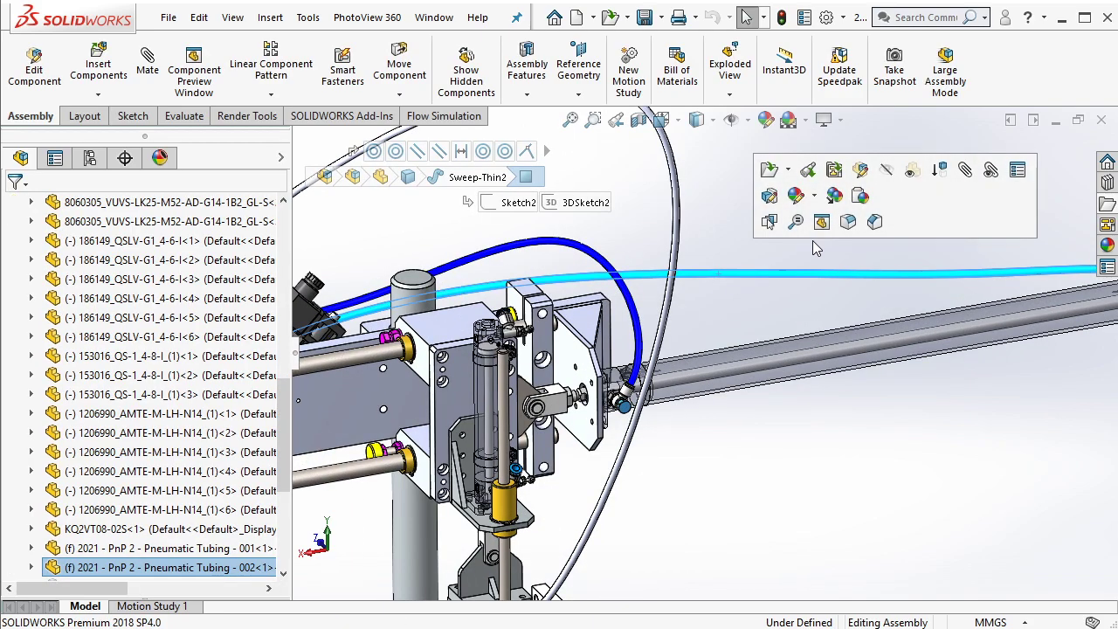
left_click(836, 199)
left_click(679, 211)
left_click(821, 146)
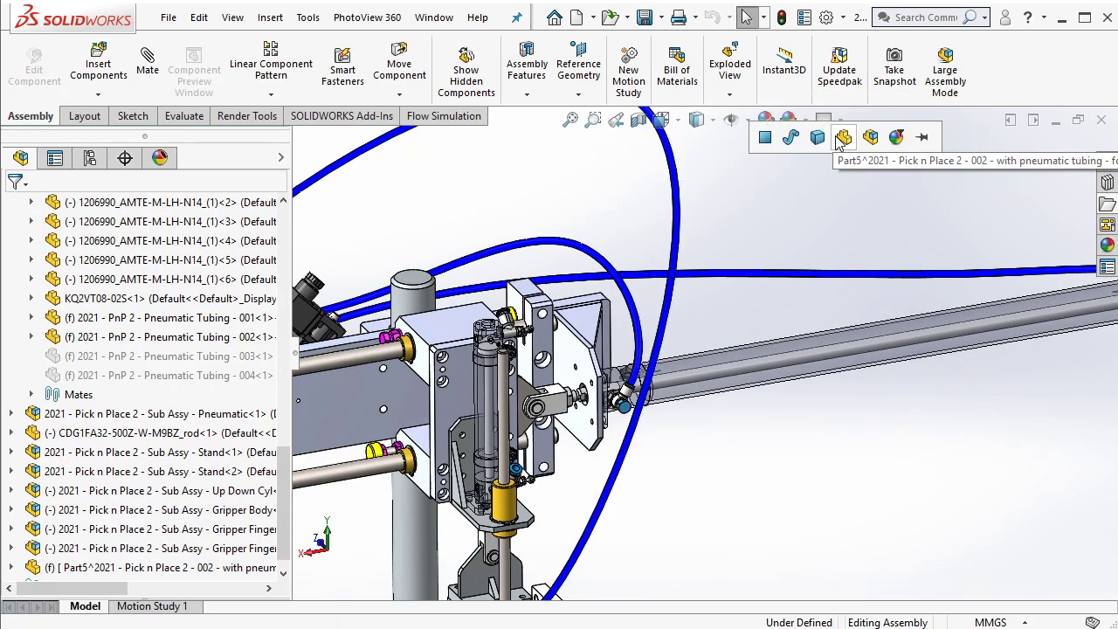
Fit the assembly in view and collapse the component tree to top-level items
key("f")
right_click(258, 393)
left_click(281, 399)
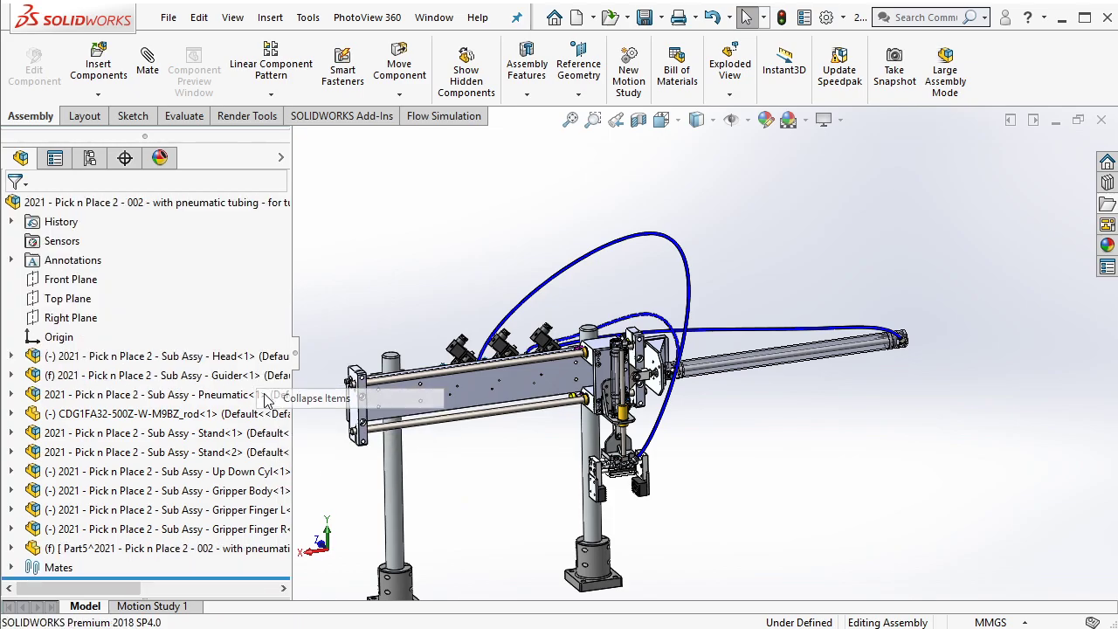
scroll(664, 472, "down", 2)
scroll(664, 472, "down", 3)
scroll(664, 472, "down", 3)
scroll(664, 469, "up", 2)
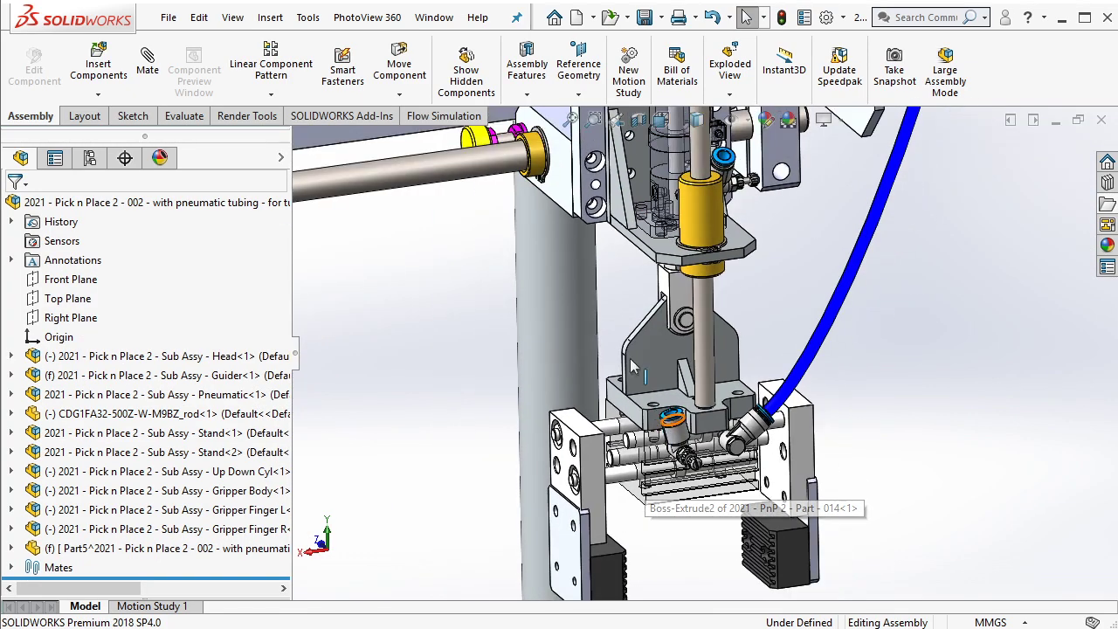
Insert a new empty part, Part6, into the assembly and edit it
left_click(98, 93)
left_click(116, 137)
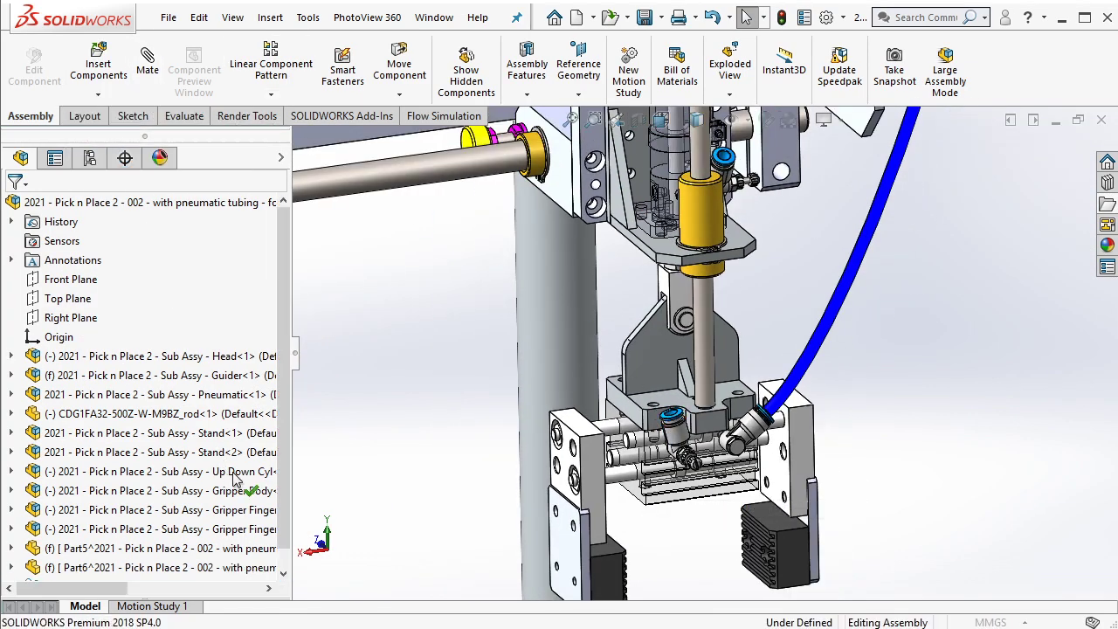
left_click(201, 572)
left_click(289, 514)
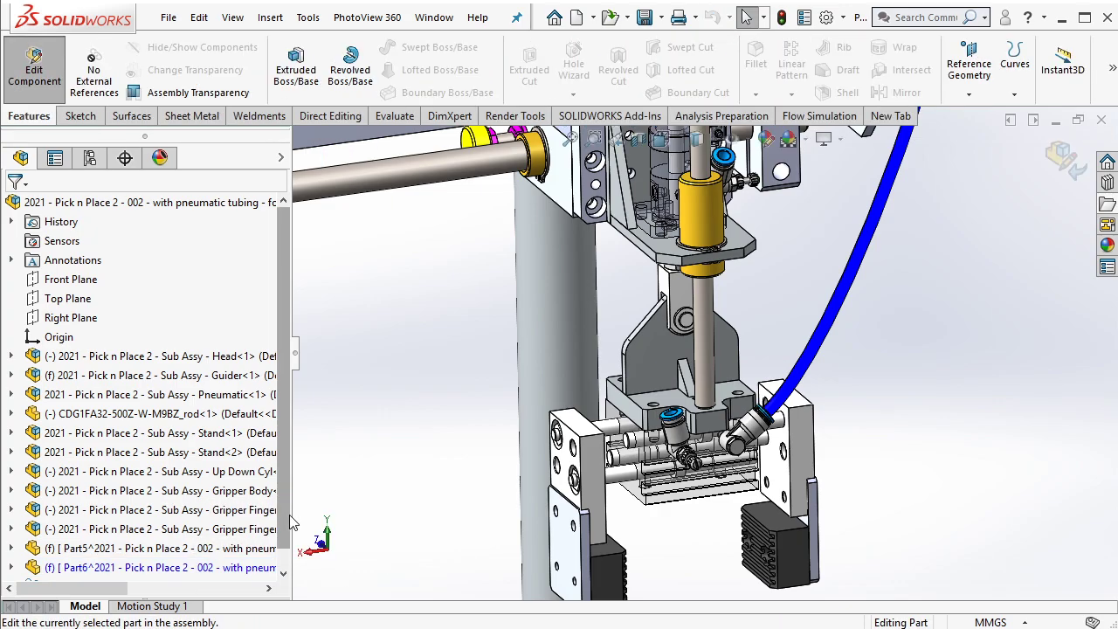
scroll(706, 436, "down", 2)
scroll(705, 436, "down", 2)
scroll(705, 437, "down", 1)
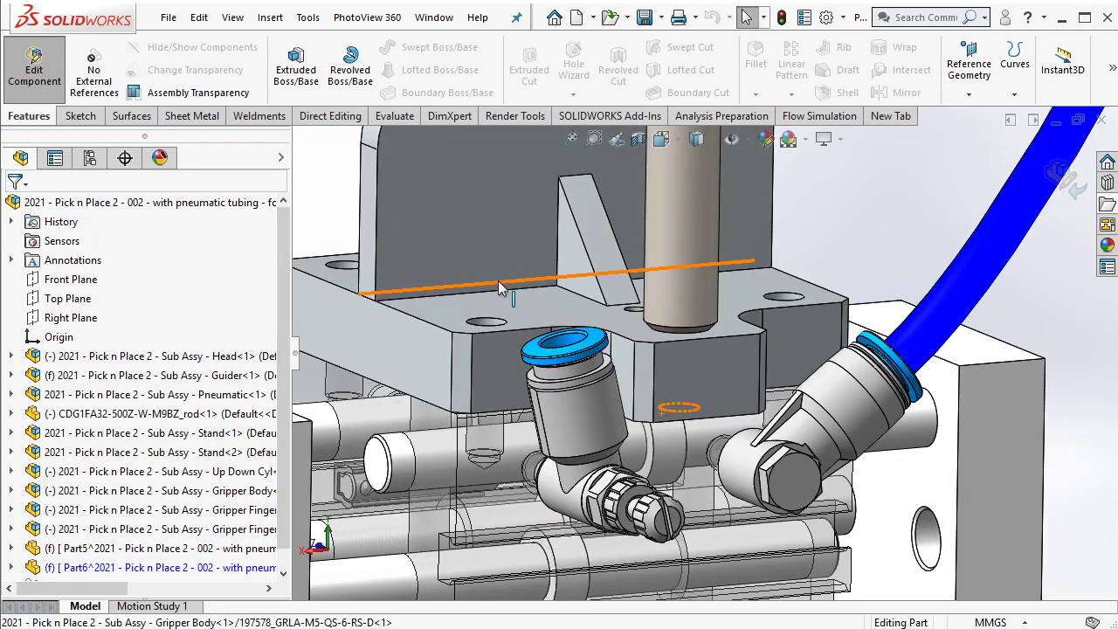
Start a 3D sketch in Part6 and convert the fitting's edges into it
left_click(79, 117)
left_click(288, 93)
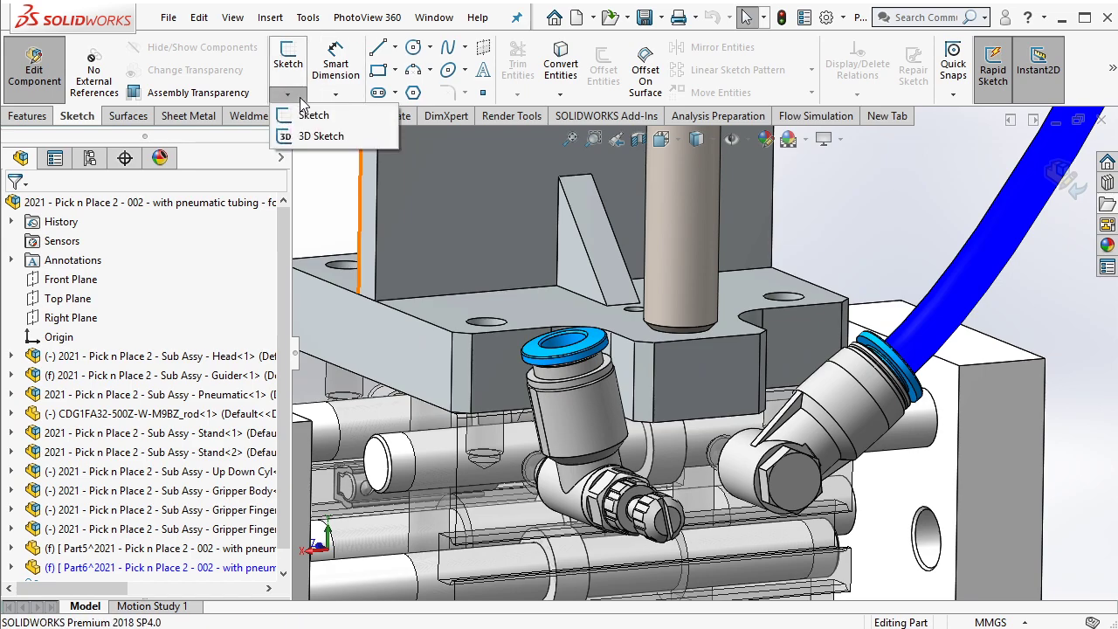
left_click(308, 133)
scroll(627, 384, "down", 2)
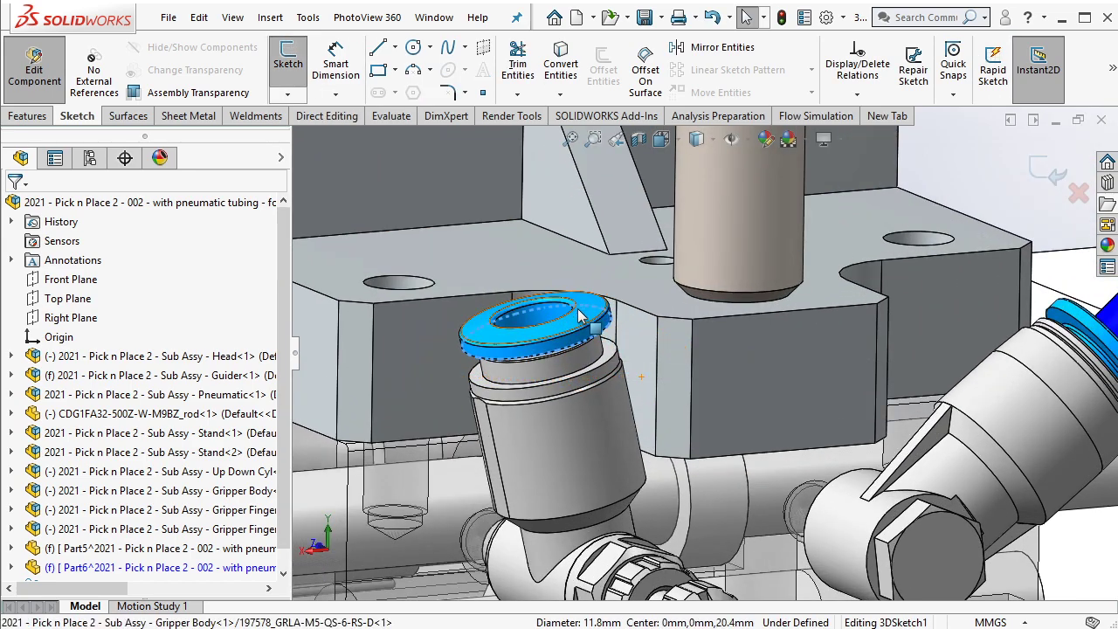
left_click(639, 499)
left_click(569, 70)
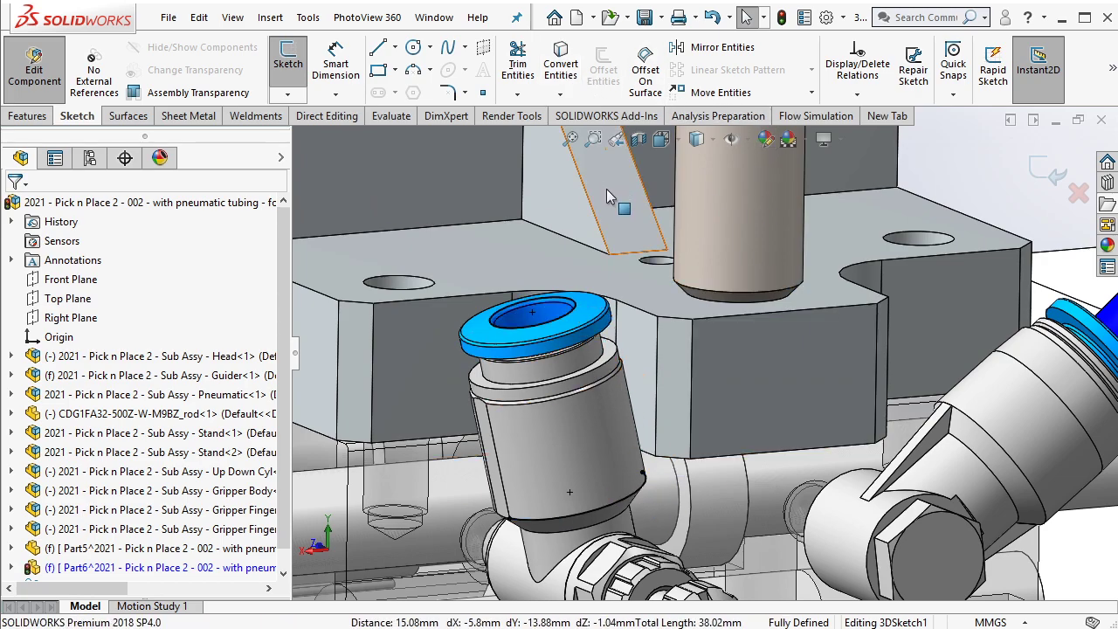
left_click_drag(419, 300, 729, 519)
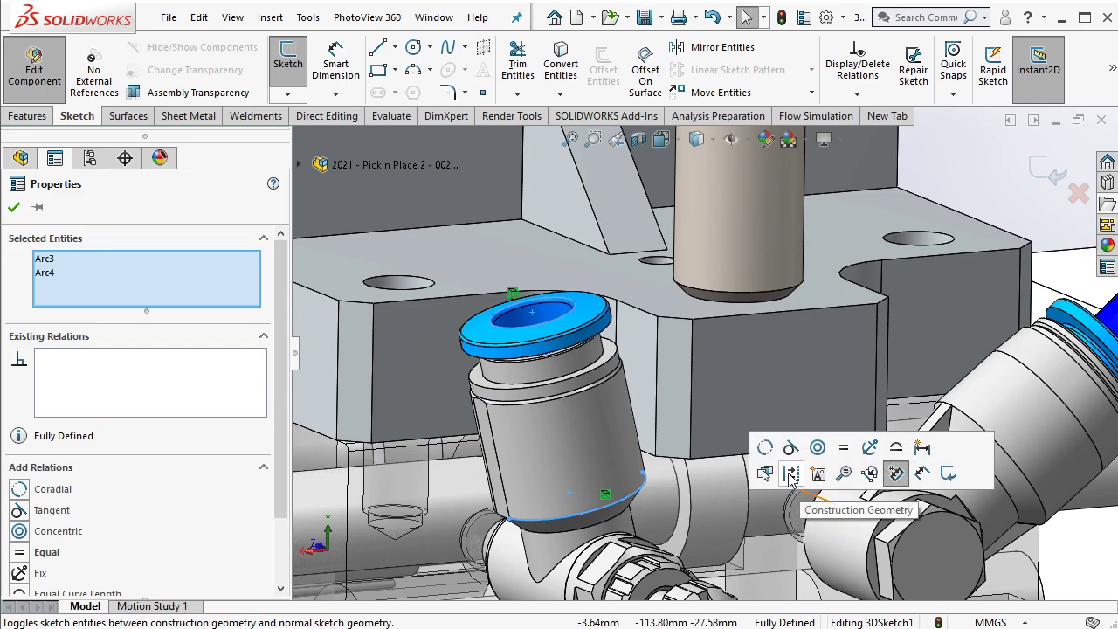
key("Delete")
Draw a line from the fitting's top opening centre down to its lower centre
left_click(382, 49)
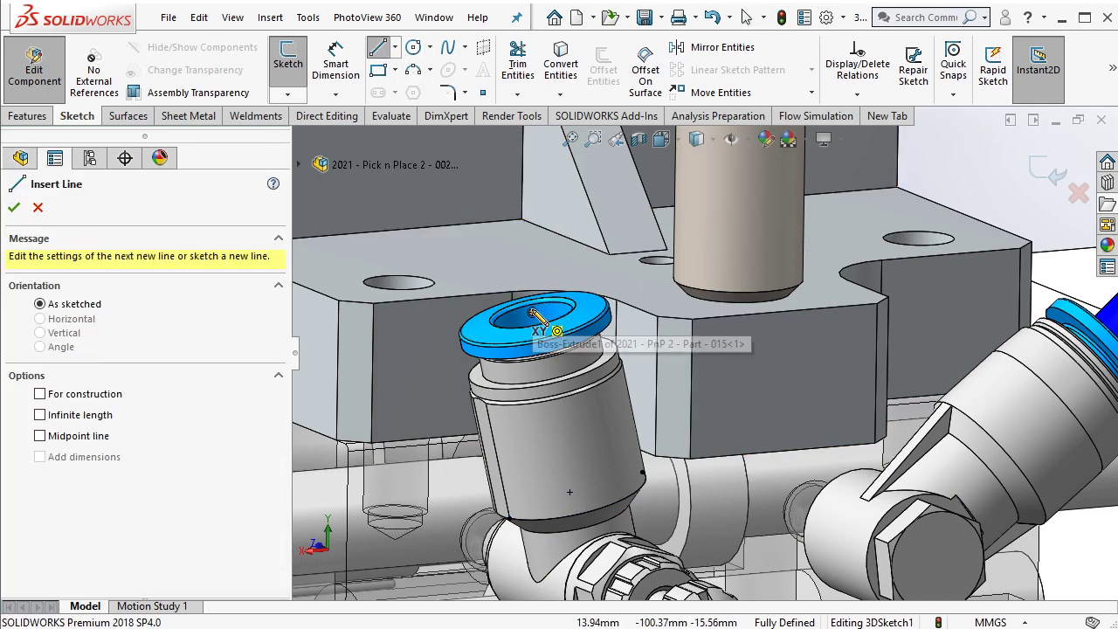
left_click(531, 311)
double_click(570, 494)
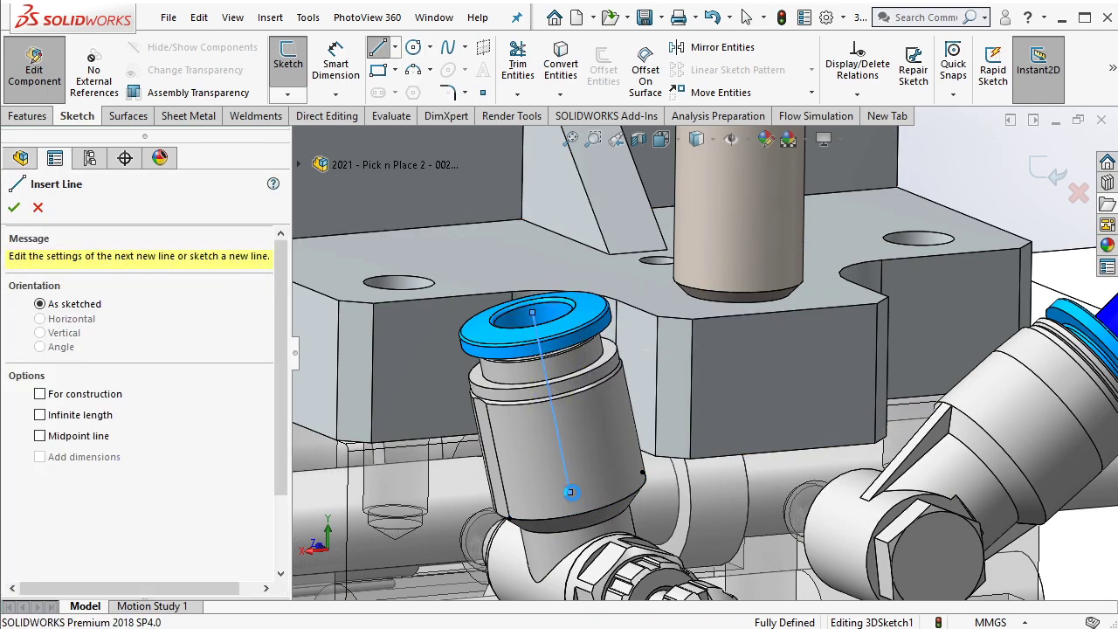
key("Escape")
Turn the two converted arcs around the fitting into construction geometry
key("f")
scroll(604, 248, "down", 3)
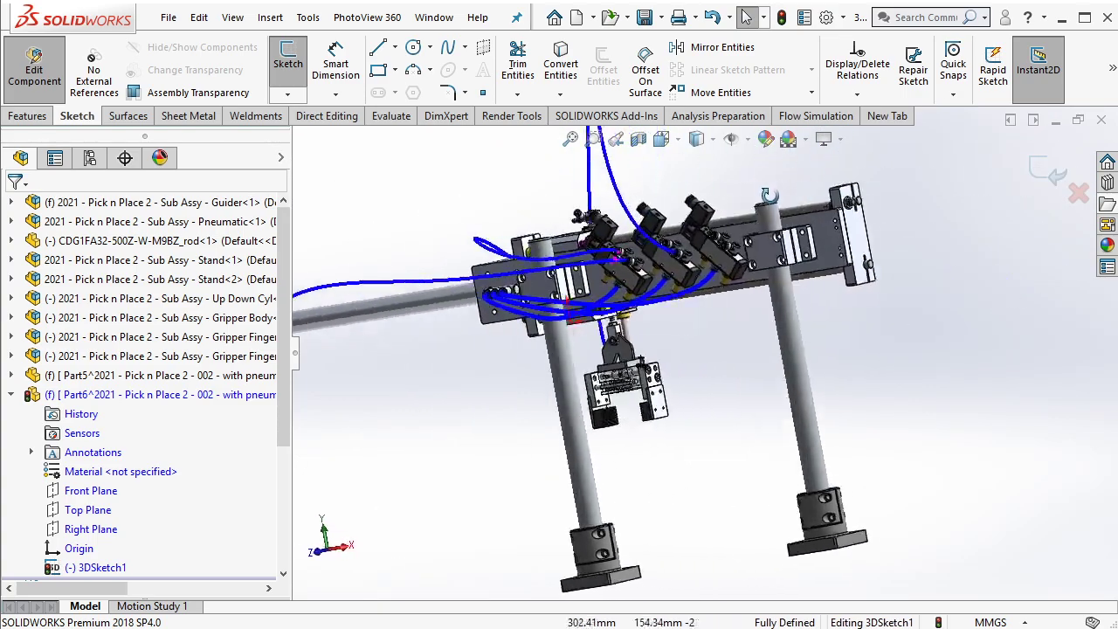
scroll(607, 250, "down", 3)
scroll(616, 253, "down", 4)
scroll(625, 258, "down", 3)
scroll(625, 256, "down", 3)
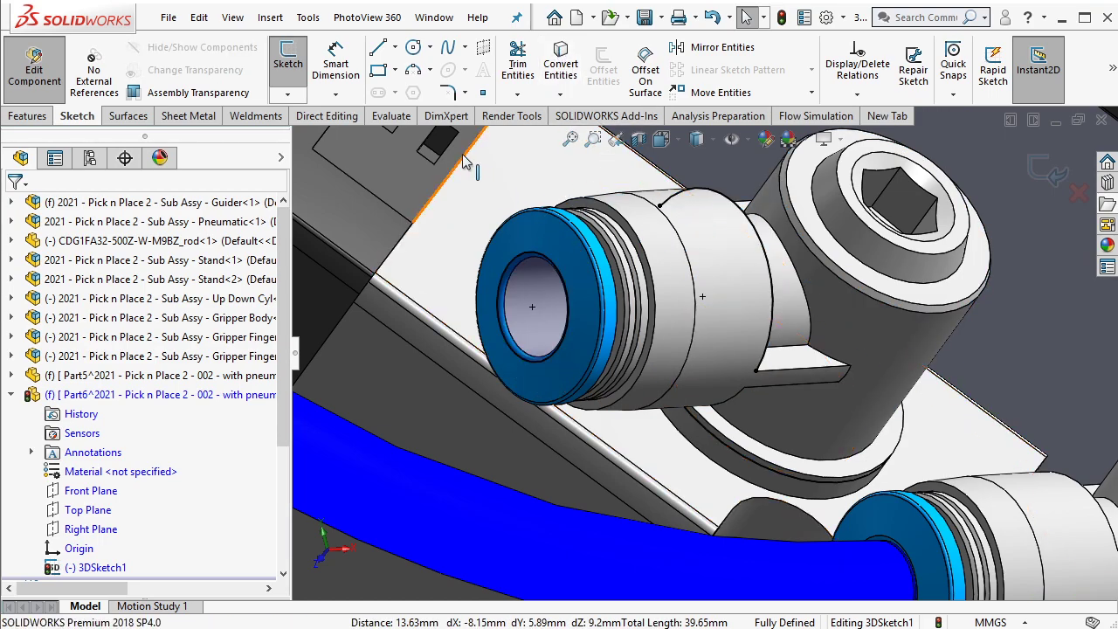
mouse_move(436, 146)
left_mouse_down()
mouse_move(711, 370)
mouse_move(924, 475)
left_mouse_up()
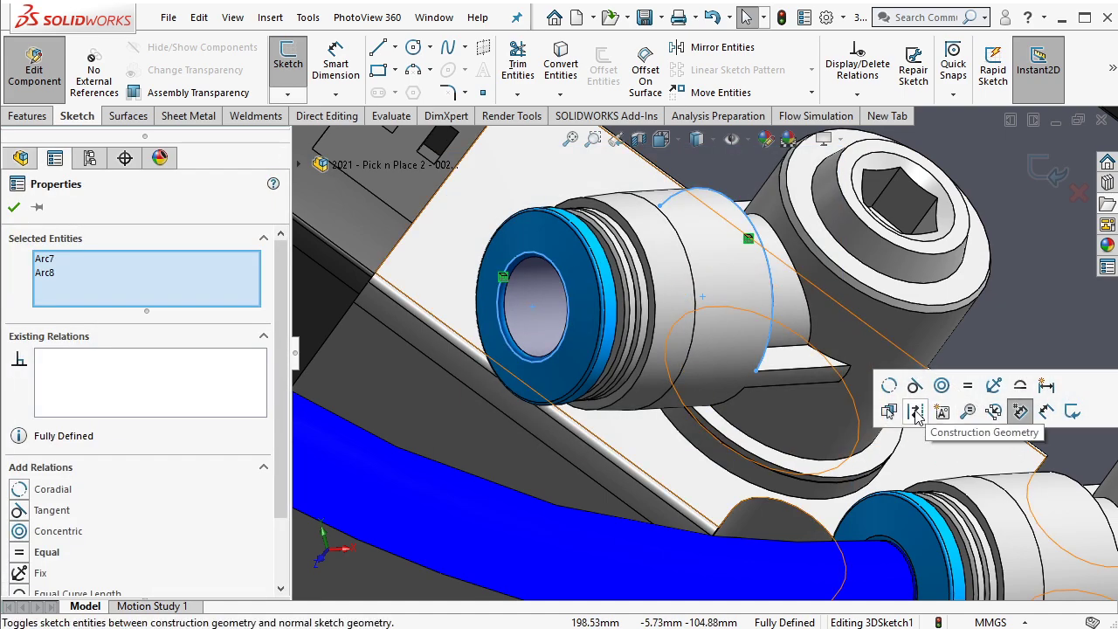
left_click(1018, 407)
Draw a short 3D line from the fitting's bore centre along its axis
left_click(380, 51)
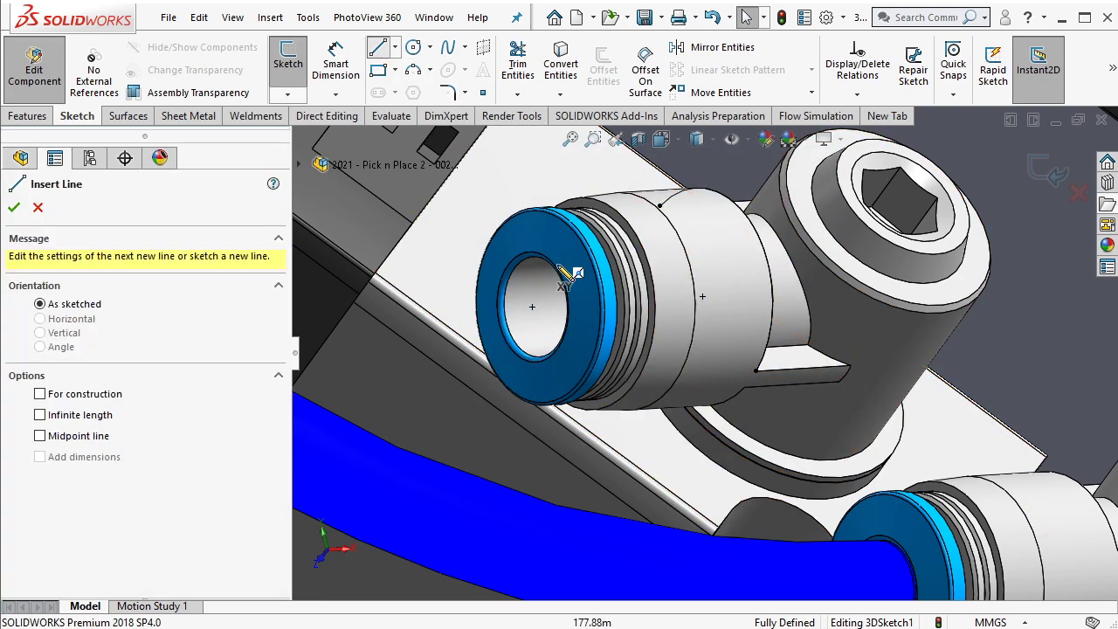
left_click(532, 308)
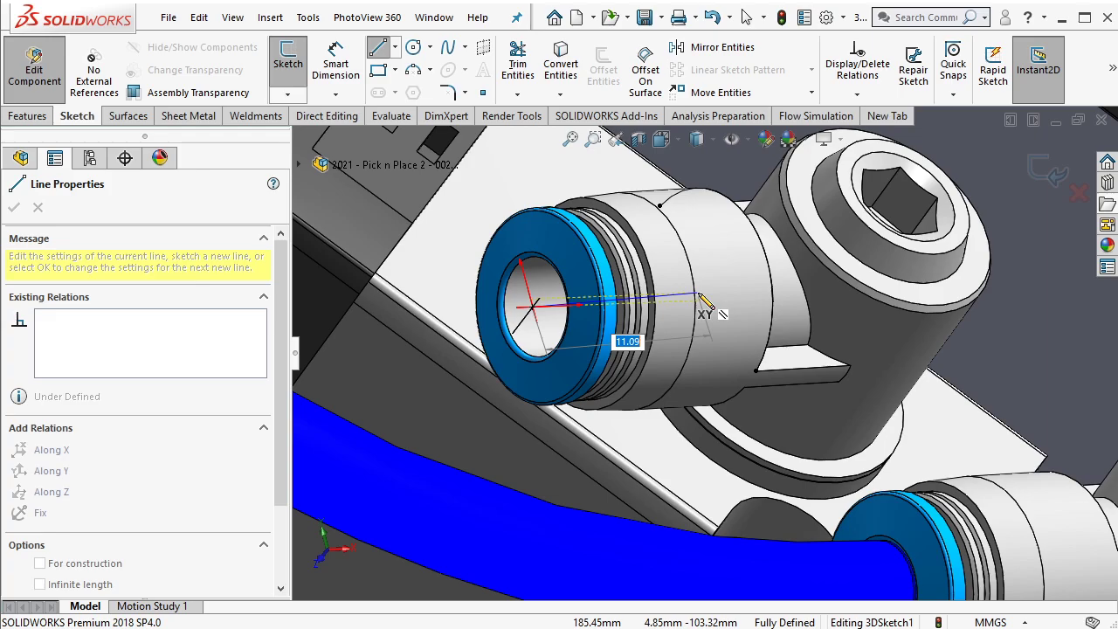
left_click(704, 297)
key("Escape")
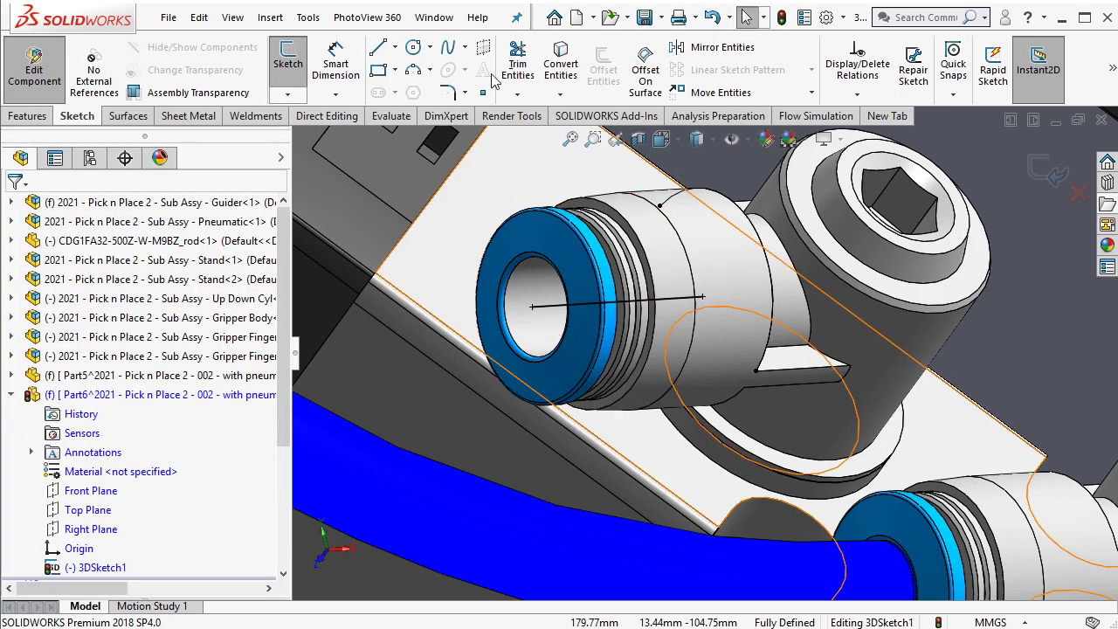
left_click(453, 57)
Draw a 3D spline from the beam valve fitting centre down to the gripper's fitting
left_click(532, 307)
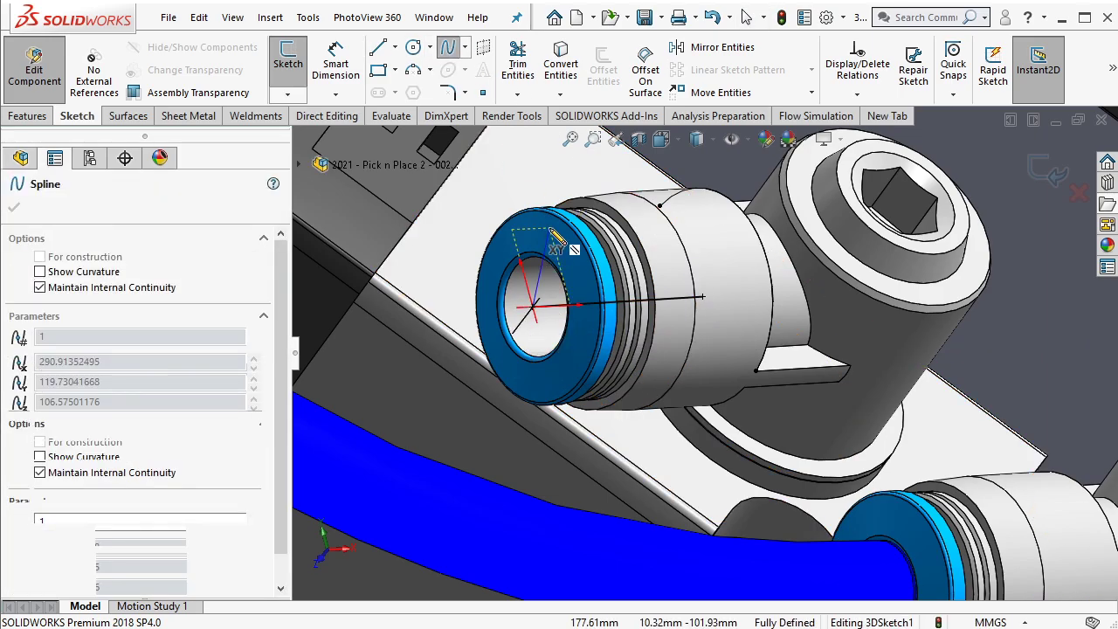
scroll(612, 306, "up", 5)
scroll(551, 237, "up", 5)
middle_click_drag(552, 237, 594, 247)
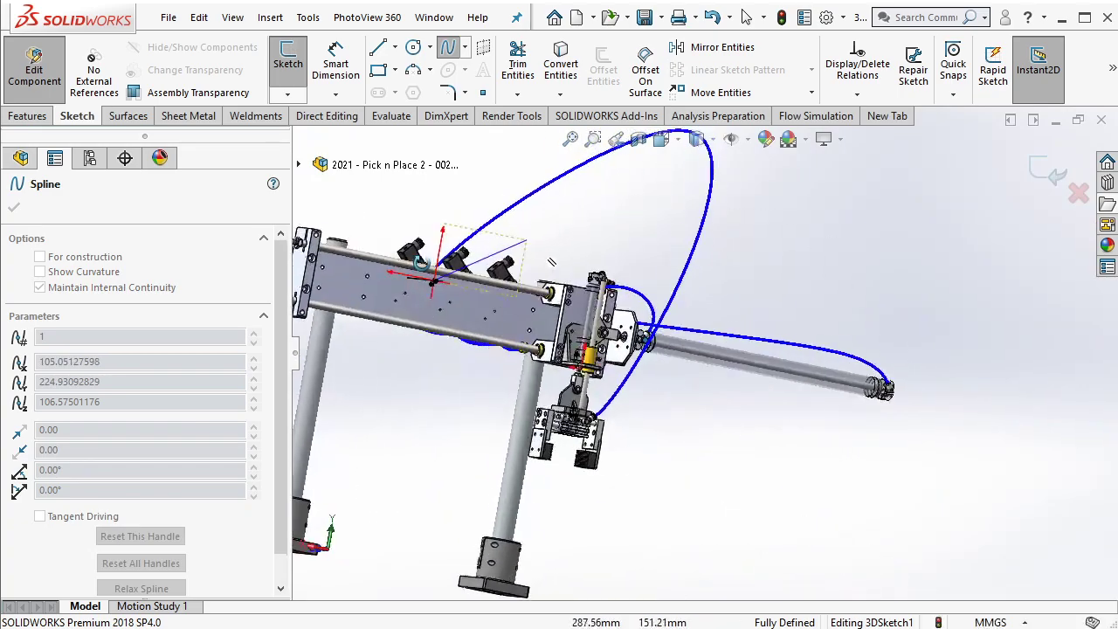
scroll(594, 246, "down", 3)
scroll(620, 296, "down", 3)
scroll(655, 367, "down", 2)
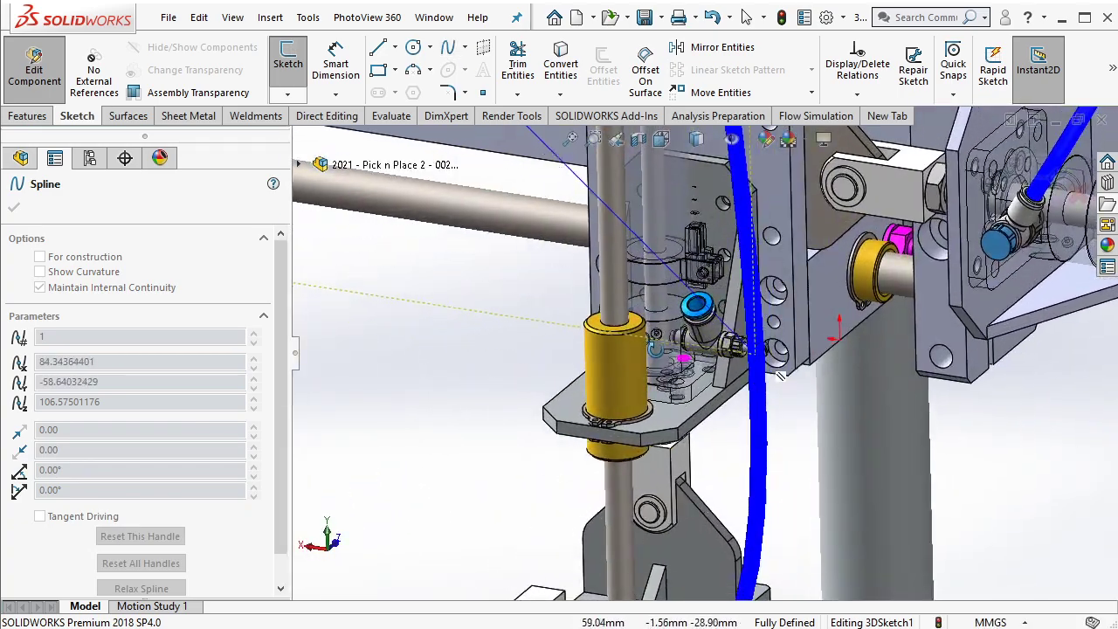
scroll(690, 446, "down", 2)
scroll(691, 441, "down", 3)
scroll(646, 406, "down", 3)
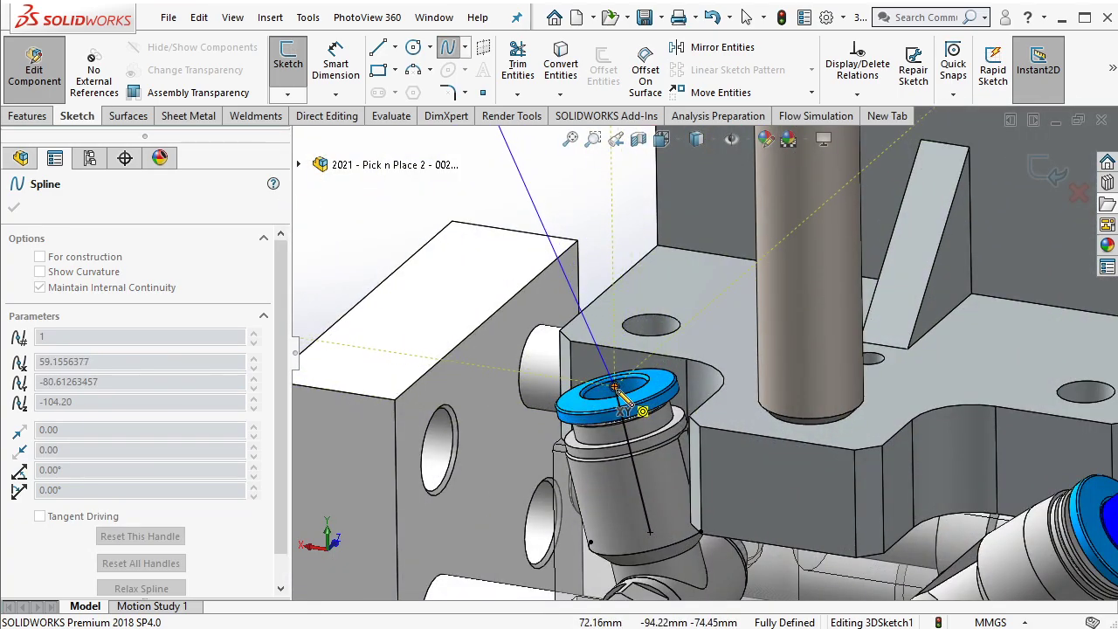
scroll(615, 389, "up", 4)
scroll(664, 332, "up", 3)
scroll(715, 266, "up", 2)
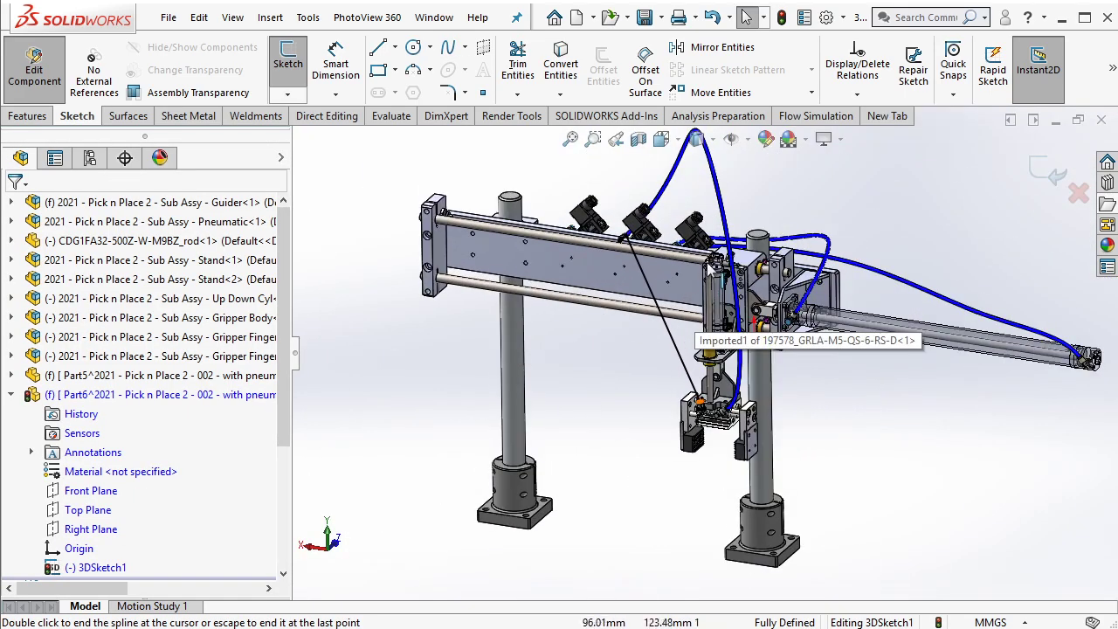
scroll(696, 288, "down", 3)
scroll(725, 262, "down", 1)
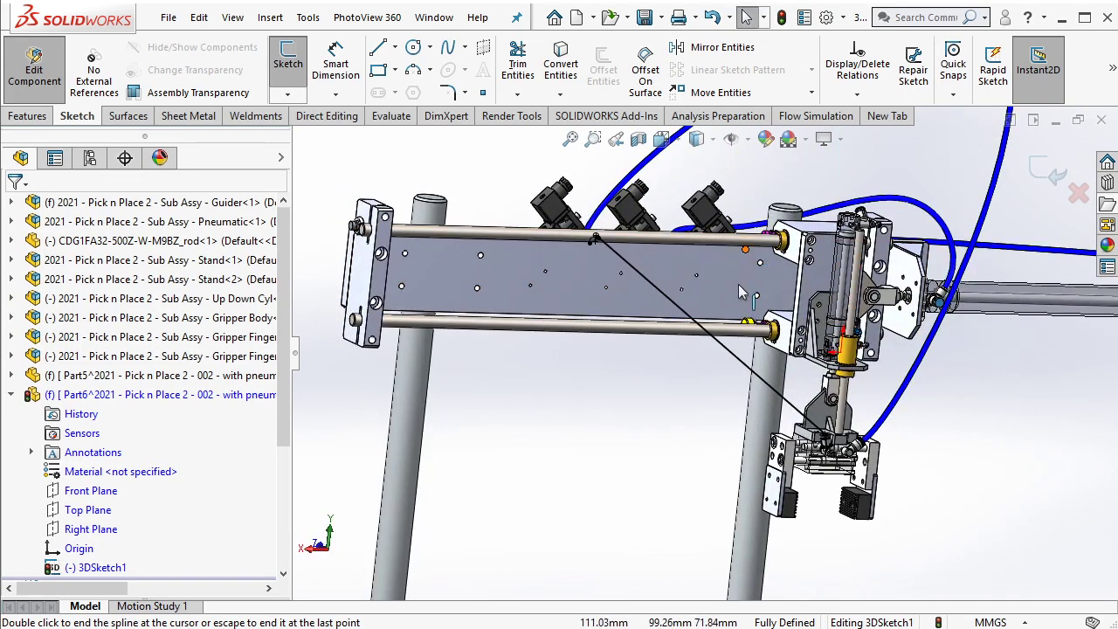
mouse_move(738, 284)
middle_mouse_down()
mouse_move(665, 254)
mouse_move(738, 319)
middle_mouse_up()
scroll(738, 318, "up", 2)
scroll(698, 341, "down", 2)
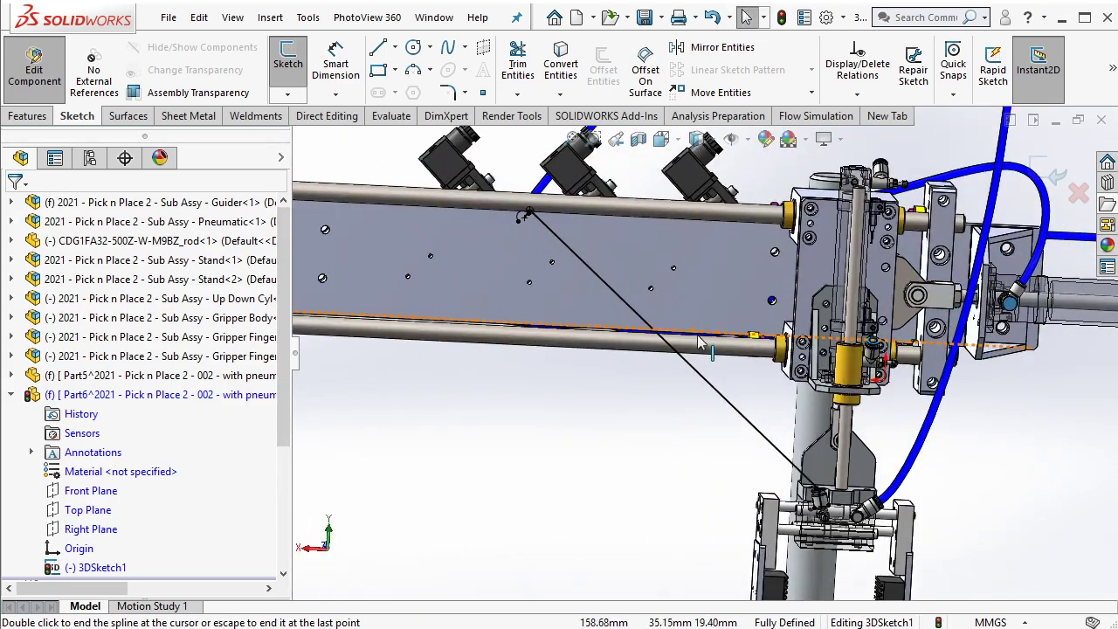
scroll(688, 363, "down", 3)
double_click(681, 347)
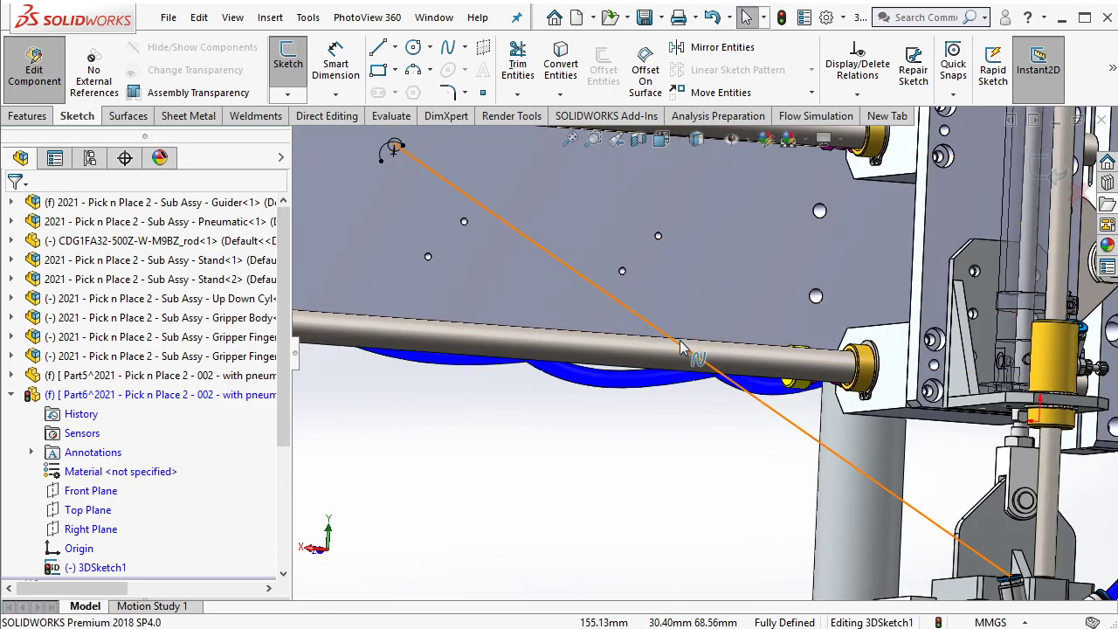
Display the new spline's control polygon and pick one of its handles
right_click(681, 348)
left_click(734, 456)
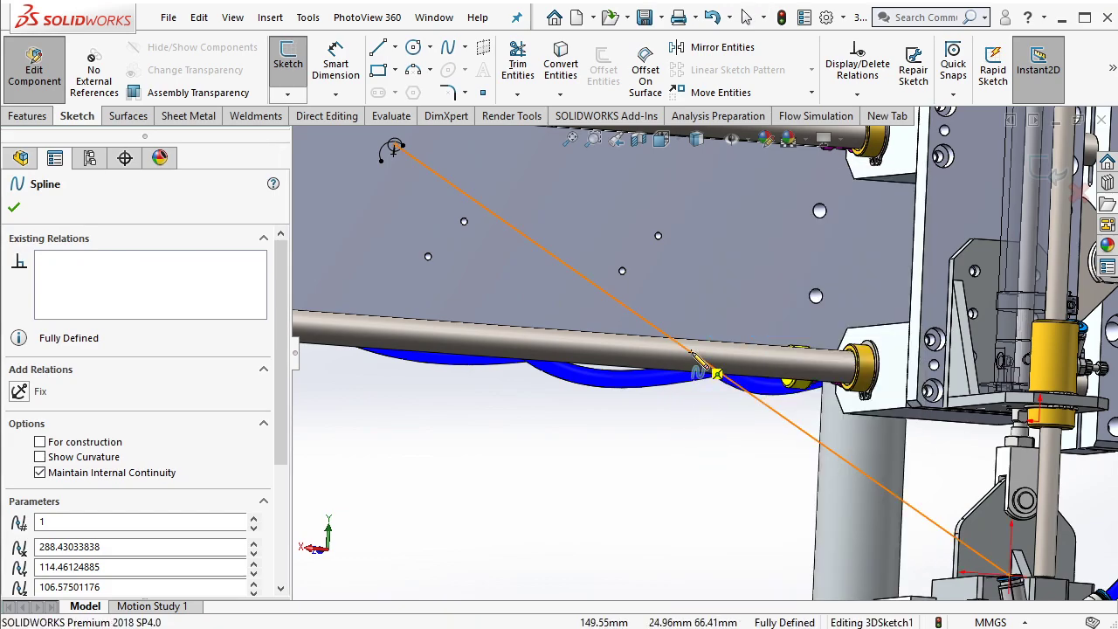
key("Escape")
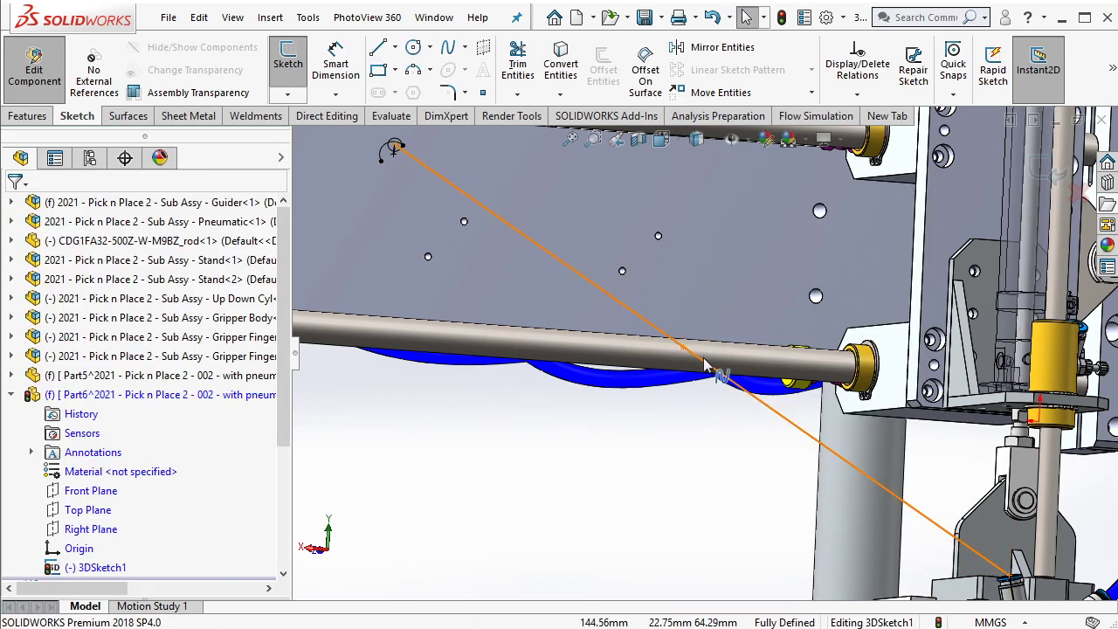
right_click(706, 366)
left_click(733, 480)
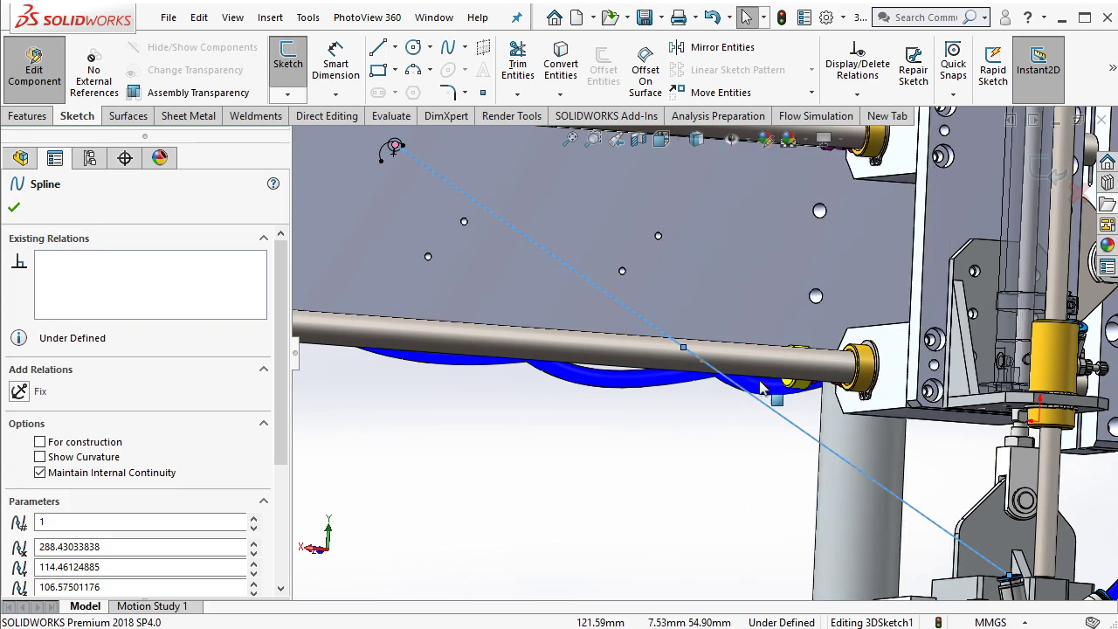
left_click(704, 365)
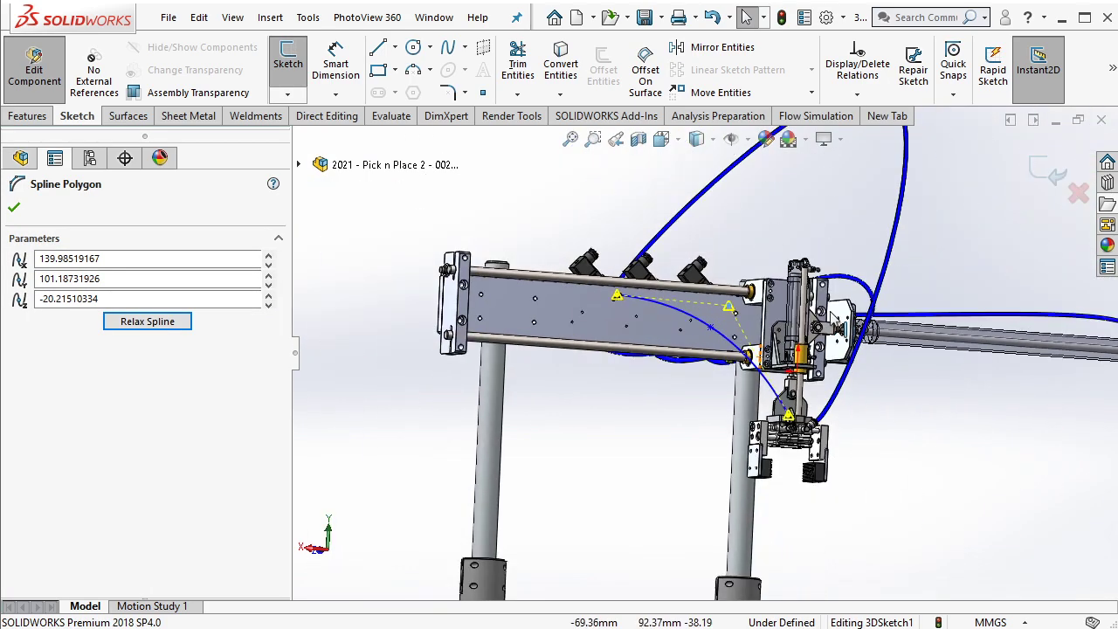
Make the spline tangent to the first fitting's axis line
key("Escape")
scroll(732, 292, "down", 3)
scroll(732, 293, "down", 3)
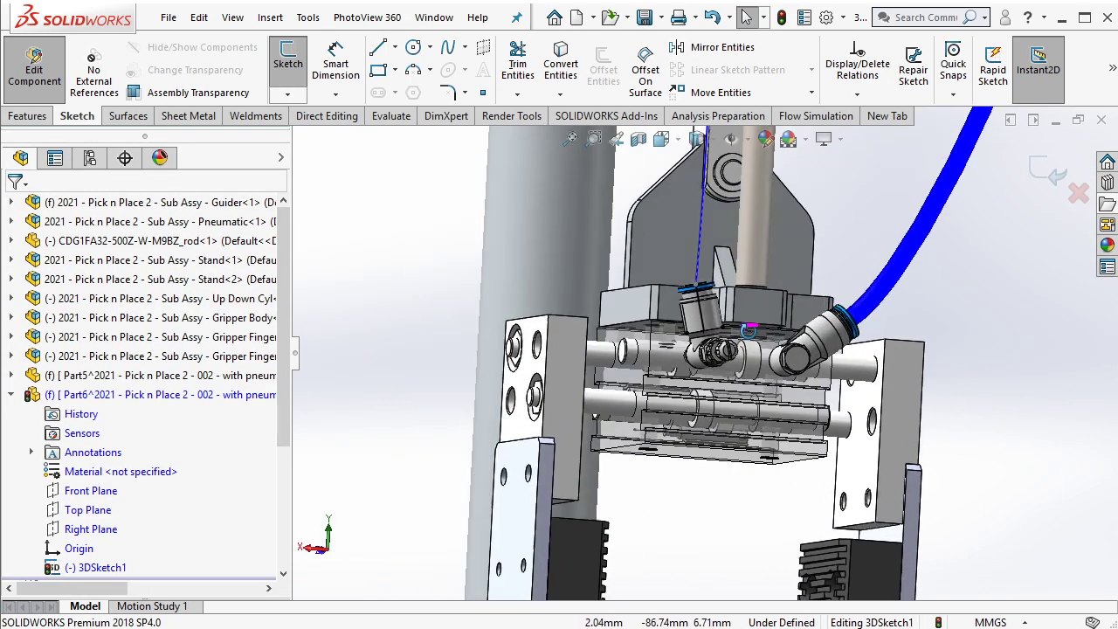
left_click(691, 253)
scroll(716, 286, "down", 2)
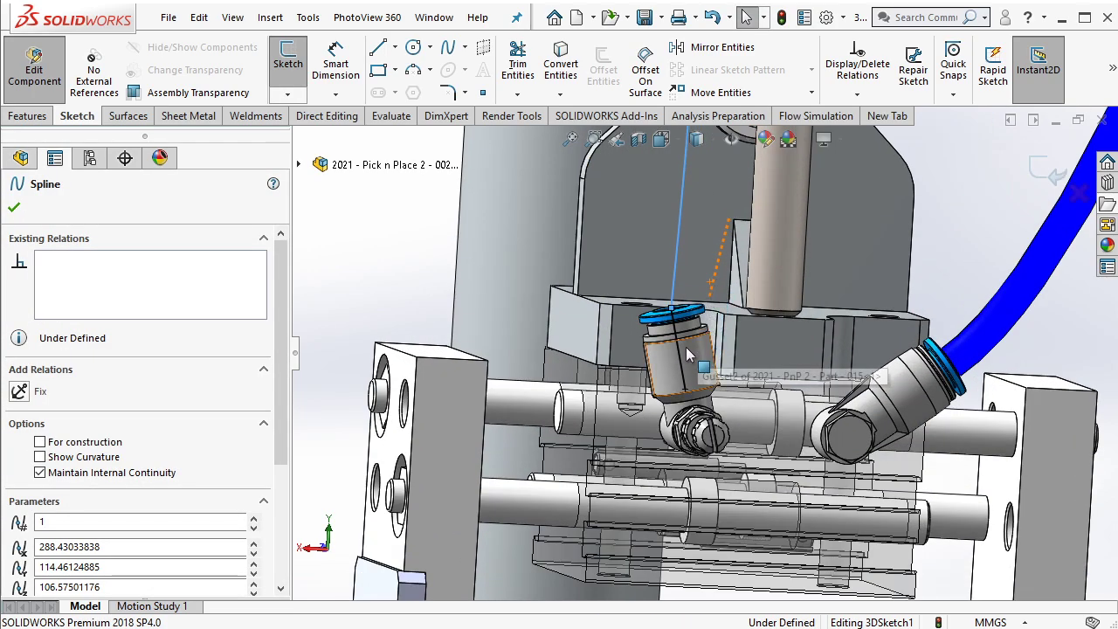
left_click(686, 354, "ctrl")
left_click(731, 275)
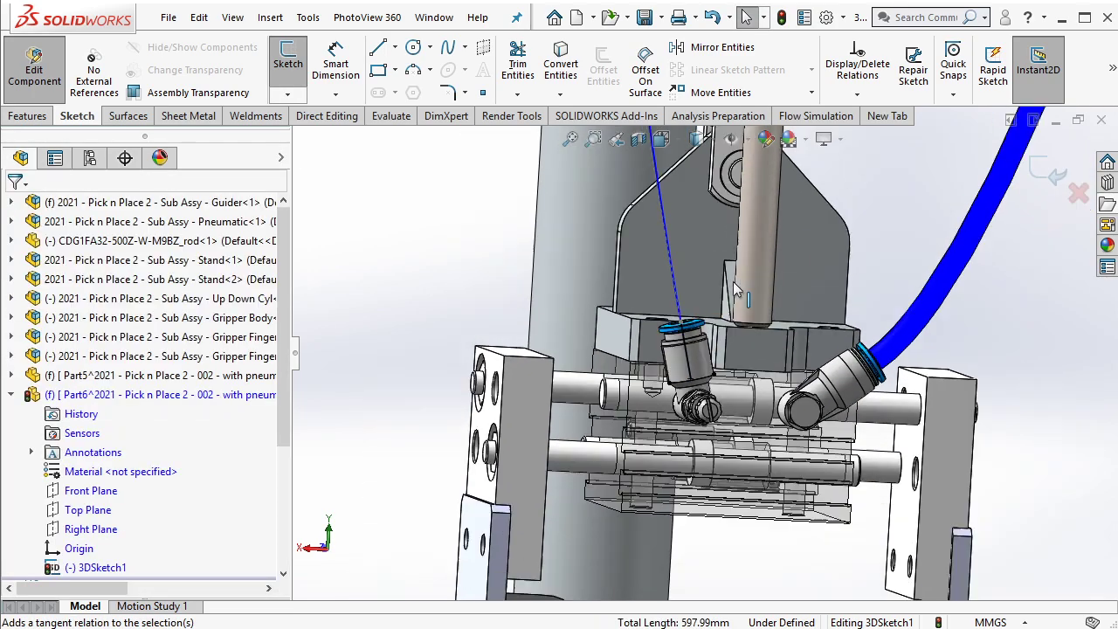
Make the spline tangent to the second axis line at the valves on the beam
scroll(733, 281, "up", 3)
scroll(732, 282, "up", 3)
scroll(732, 281, "up", 2)
middle_click_drag(689, 281, 656, 365)
scroll(672, 332, "down", 5)
scroll(664, 349, "down", 3)
scroll(656, 365, "up", 3)
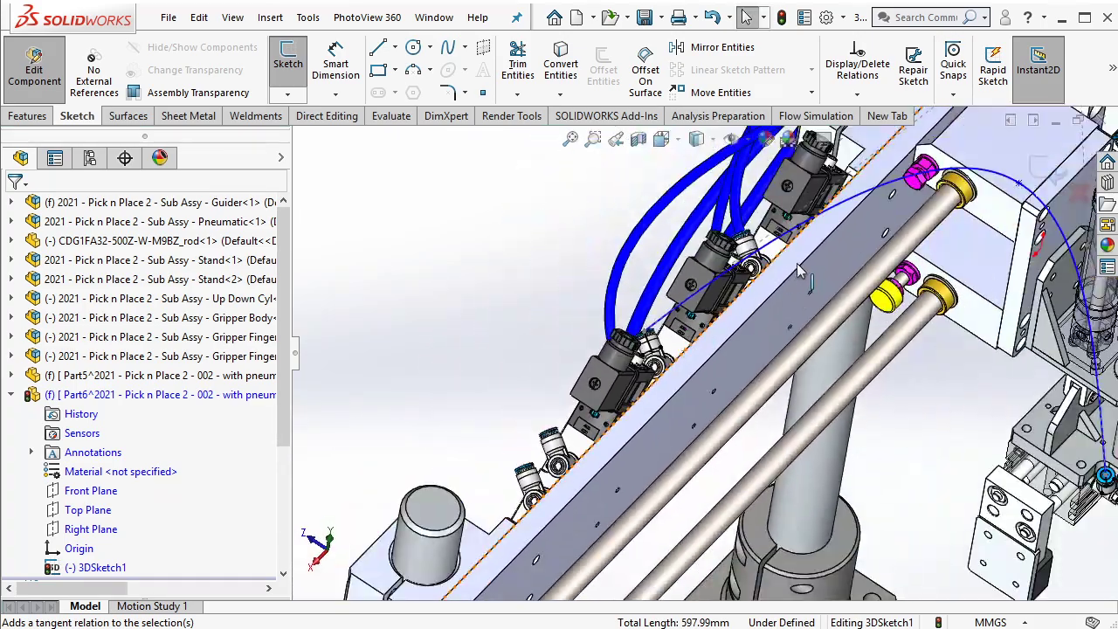
scroll(742, 324, "up", 3)
scroll(791, 299, "up", 2)
left_click(790, 298)
scroll(790, 298, "down", 2)
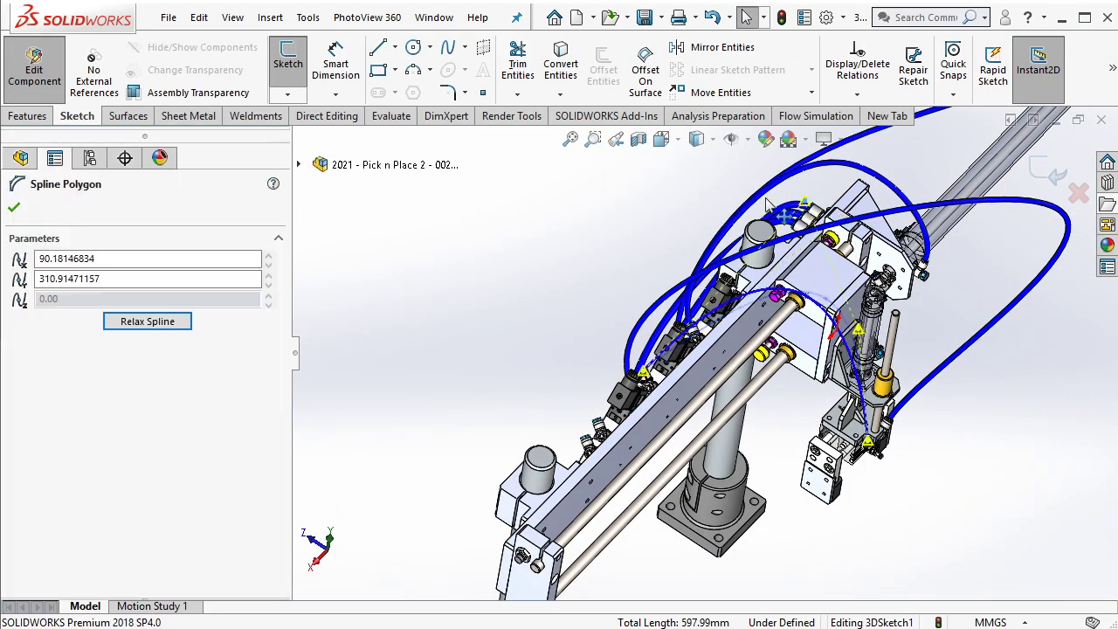
scroll(698, 349, "down", 3)
scroll(637, 386, "down", 3)
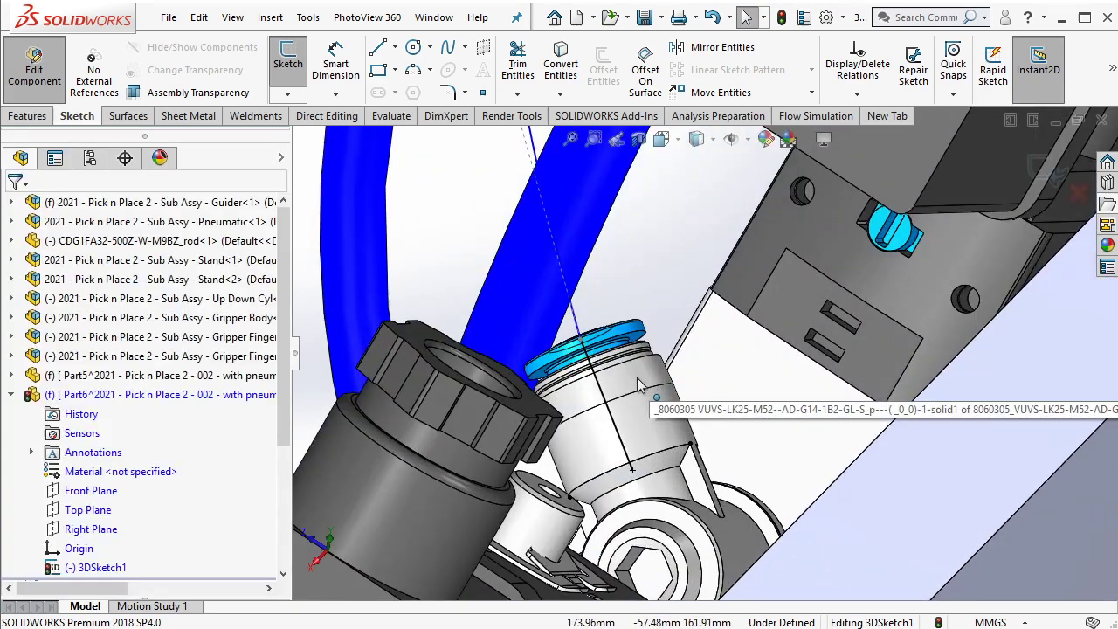
left_click(574, 322)
left_click(611, 419, "ctrl")
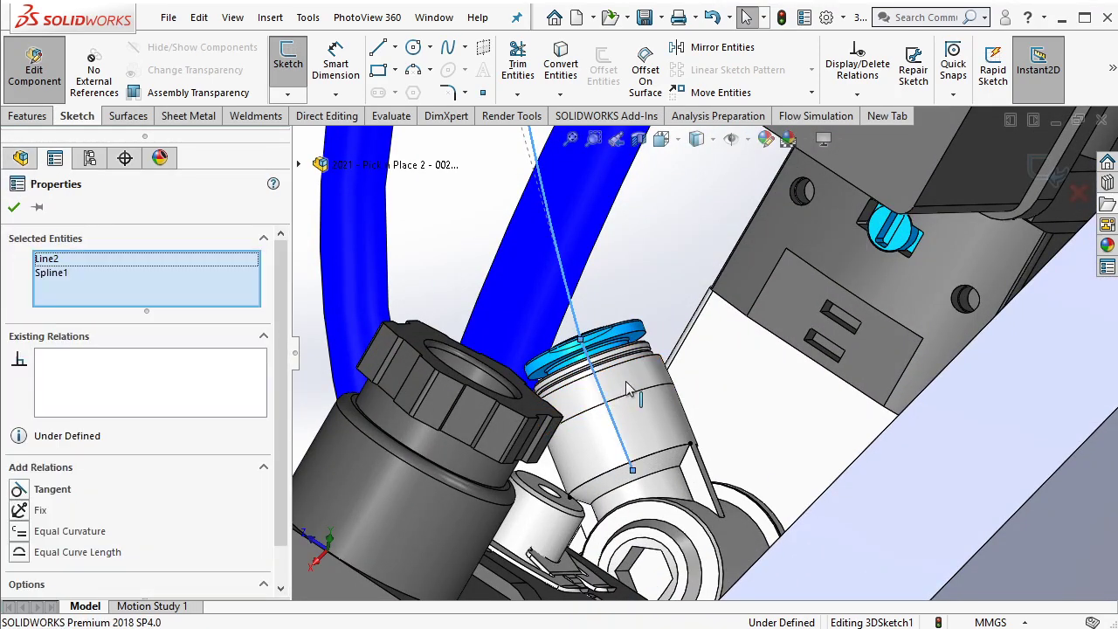
left_click(657, 313)
Raise a control point with the spline's control polygon to reshape its arch
scroll(656, 309, "up", 3)
scroll(822, 266, "up", 3)
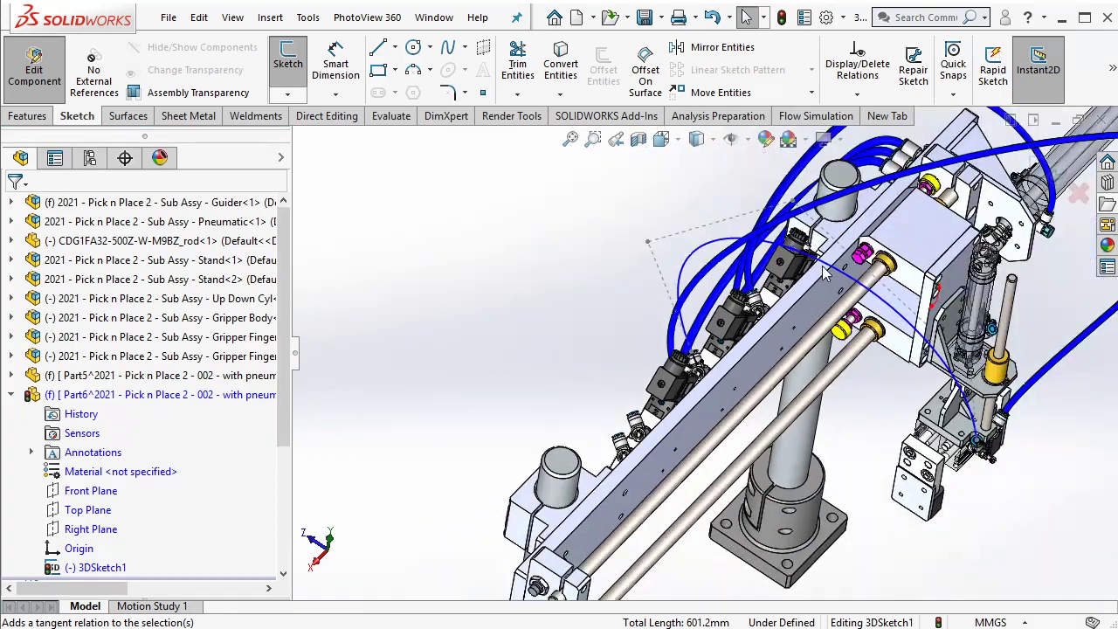
scroll(775, 150, "up", 2)
scroll(775, 151, "up", 3)
scroll(741, 201, "down", 3)
left_click(741, 196)
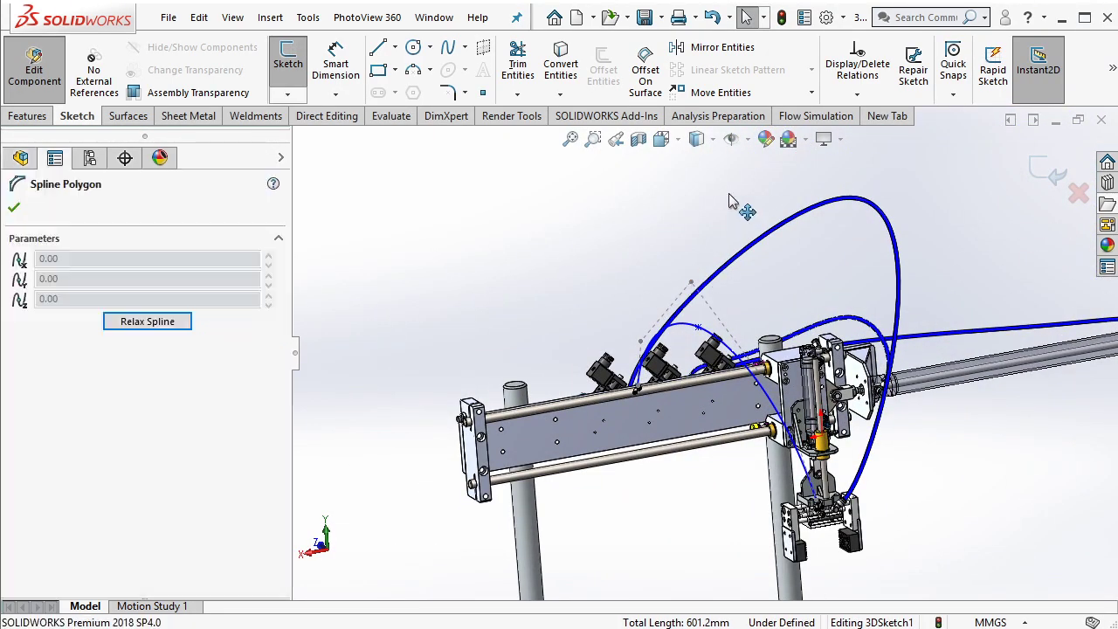
mouse_move(807, 232)
middle_mouse_down()
mouse_move(769, 245)
mouse_move(784, 244)
middle_mouse_up()
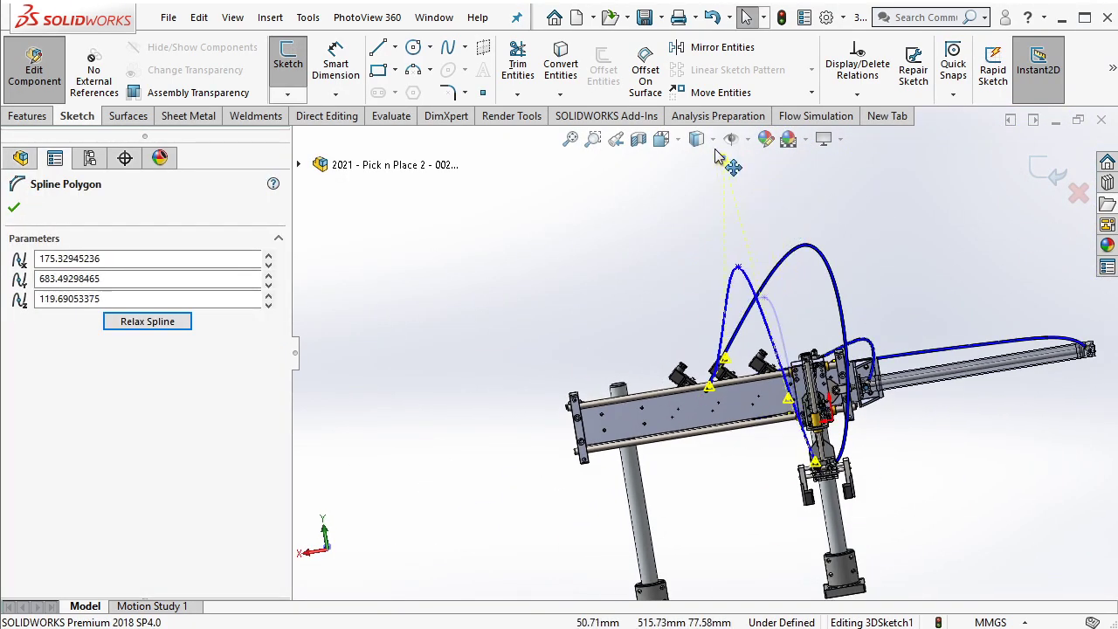
left_click(771, 203)
scroll(798, 315, "down", 2)
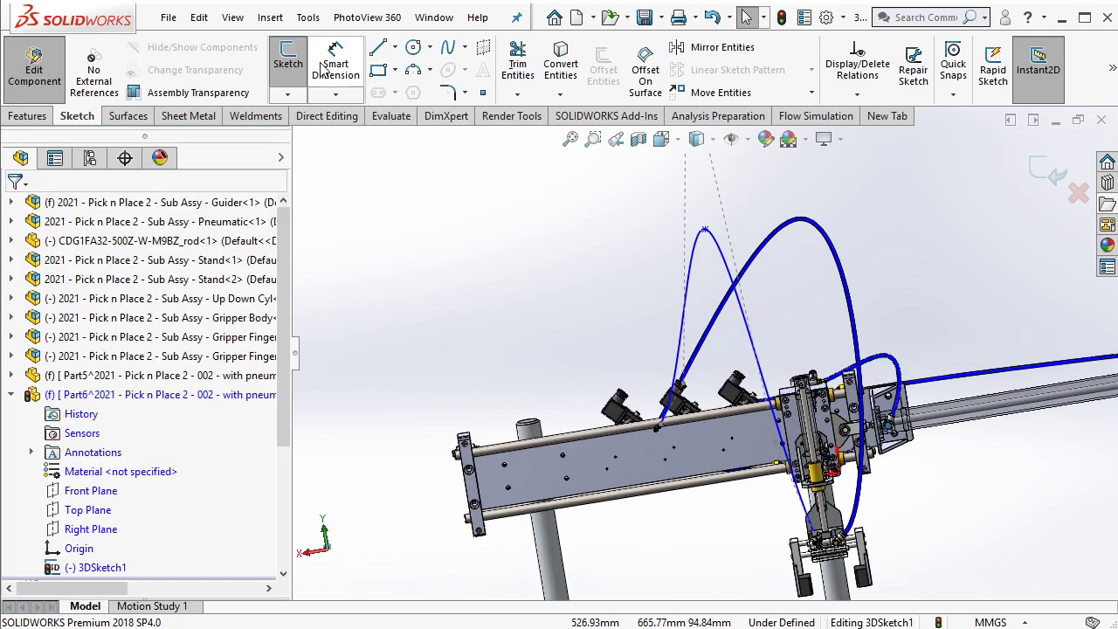
Dimension the spline's arc length to 1300 mm
left_click(736, 248)
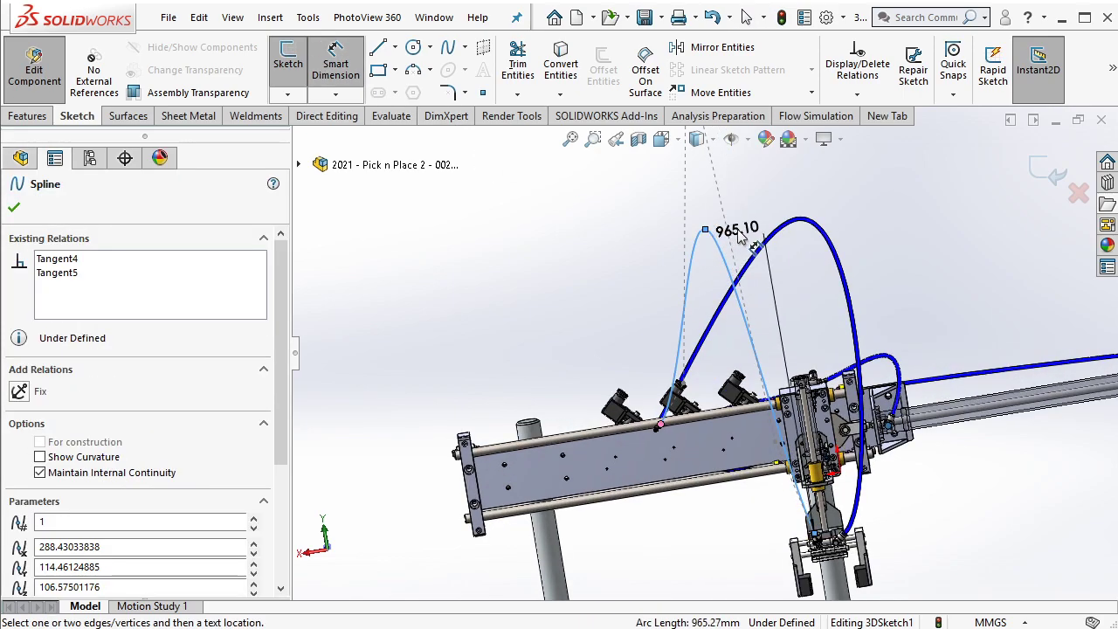
left_click(738, 231)
type("1300")
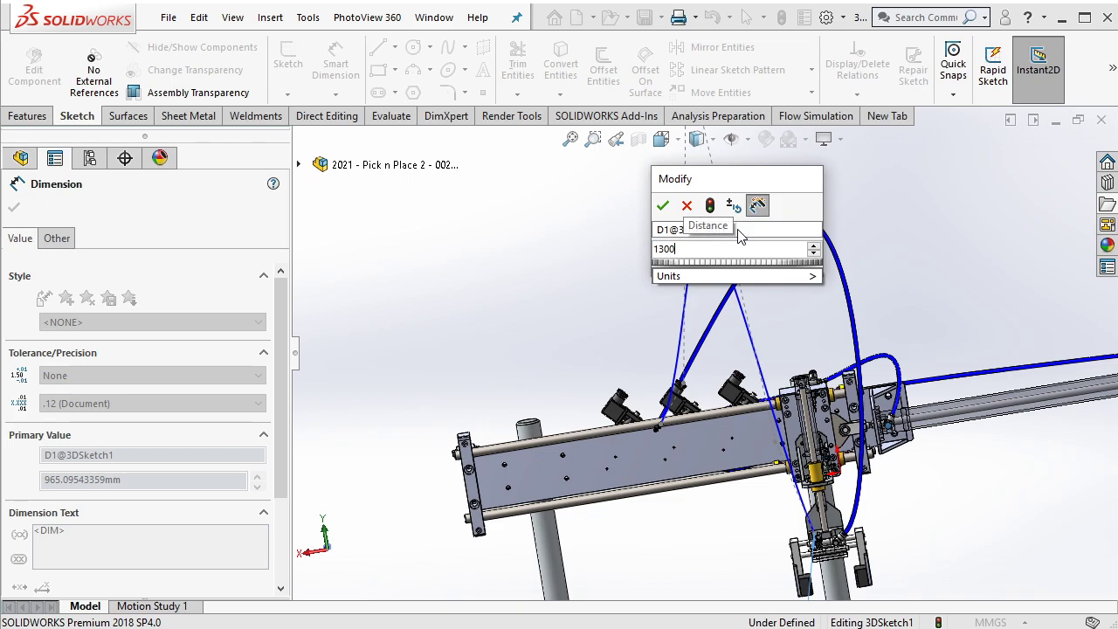
left_click(662, 206)
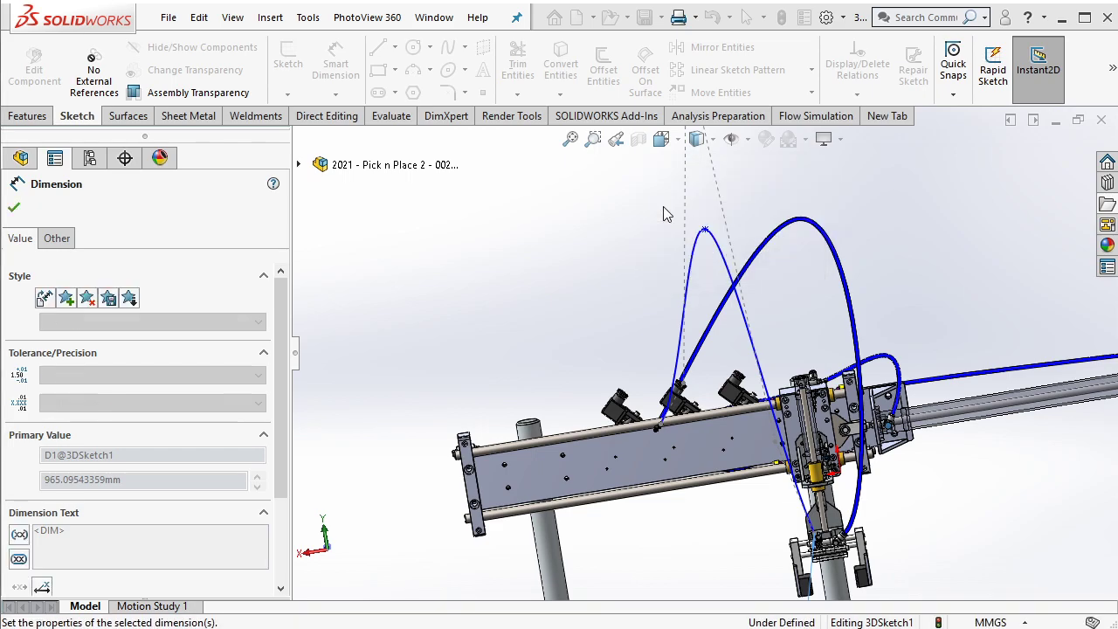
scroll(733, 212, "up", 5)
middle_click_drag(711, 207, 846, 241)
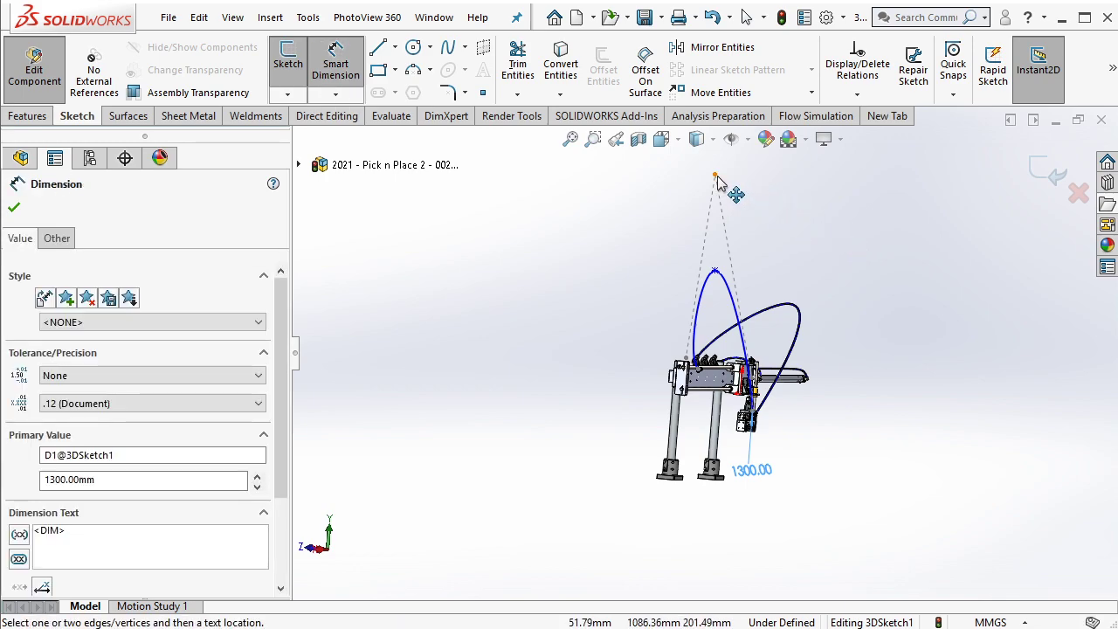
key("Escape")
scroll(748, 236, "down", 2)
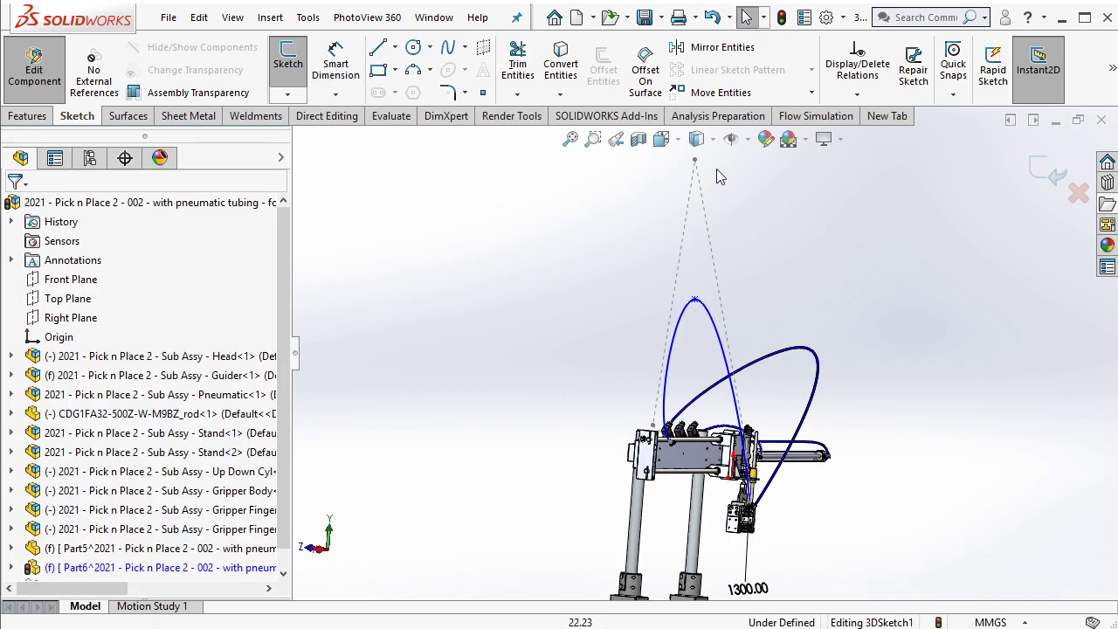
Pull the spline's top control point down and nudge other points, checking from several angles
left_click_drag(699, 166, 740, 293)
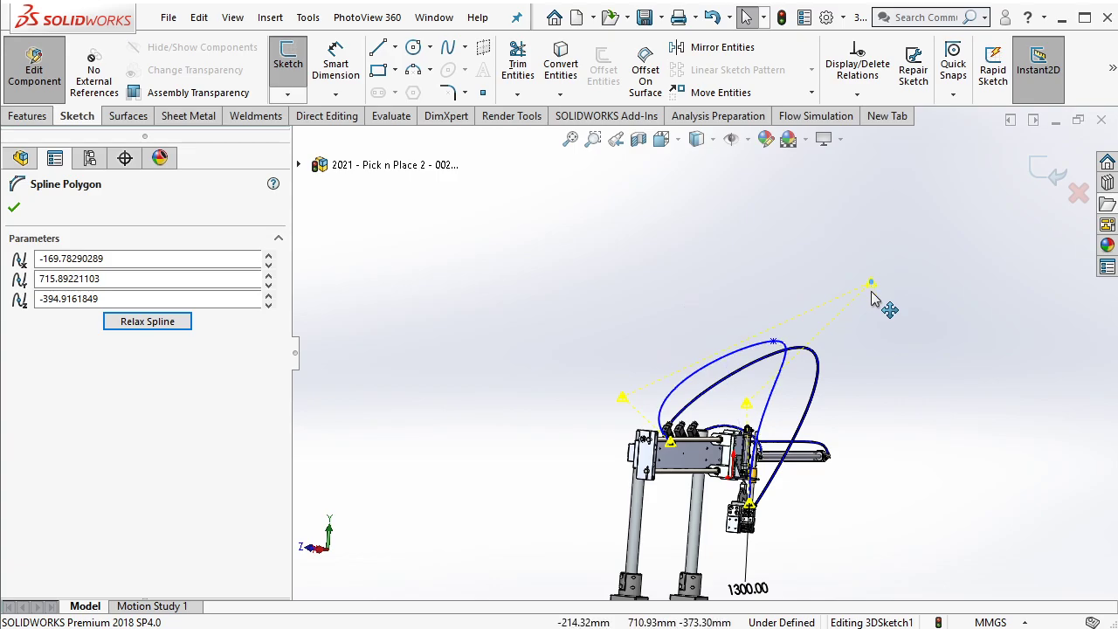
scroll(871, 298, "down", 2)
mouse_move(871, 298)
middle_mouse_down()
mouse_move(684, 345)
mouse_move(623, 337)
mouse_move(869, 380)
middle_mouse_up()
scroll(564, 328, "up", 3)
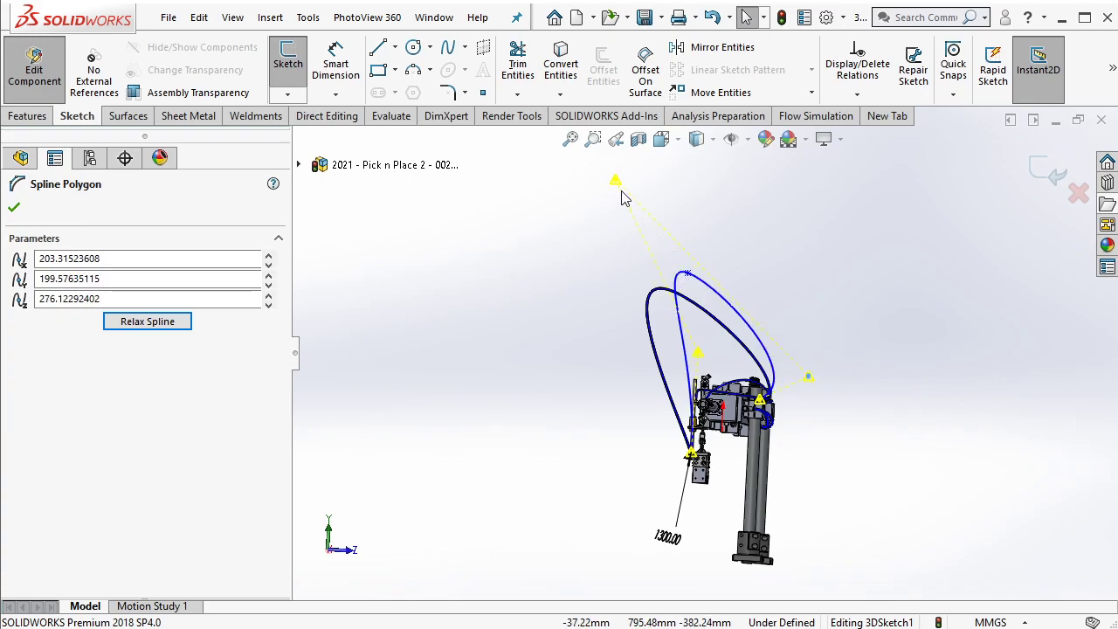
scroll(553, 250, "down", 3)
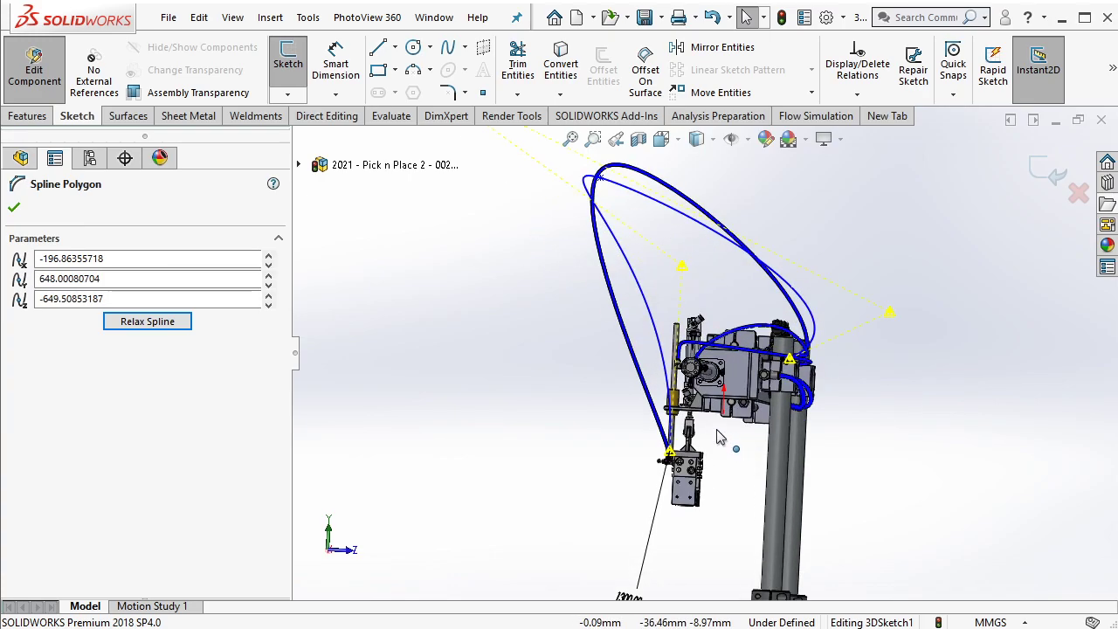
mouse_move(553, 251)
middle_mouse_down()
mouse_move(753, 367)
mouse_move(743, 257)
middle_mouse_up()
scroll(753, 368, "down", 2)
scroll(744, 258, "up", 3)
left_click_drag(656, 273, 646, 269)
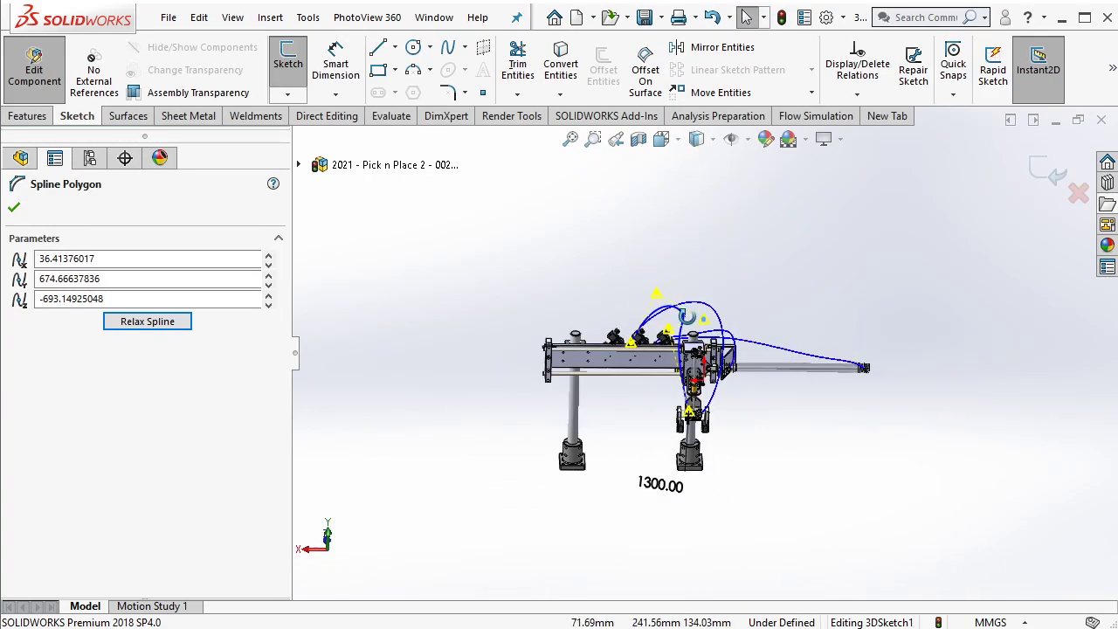
scroll(646, 269, "down", 3)
mouse_move(646, 269)
middle_mouse_down()
mouse_move(639, 144)
mouse_move(538, 211)
mouse_move(673, 287)
middle_mouse_up()
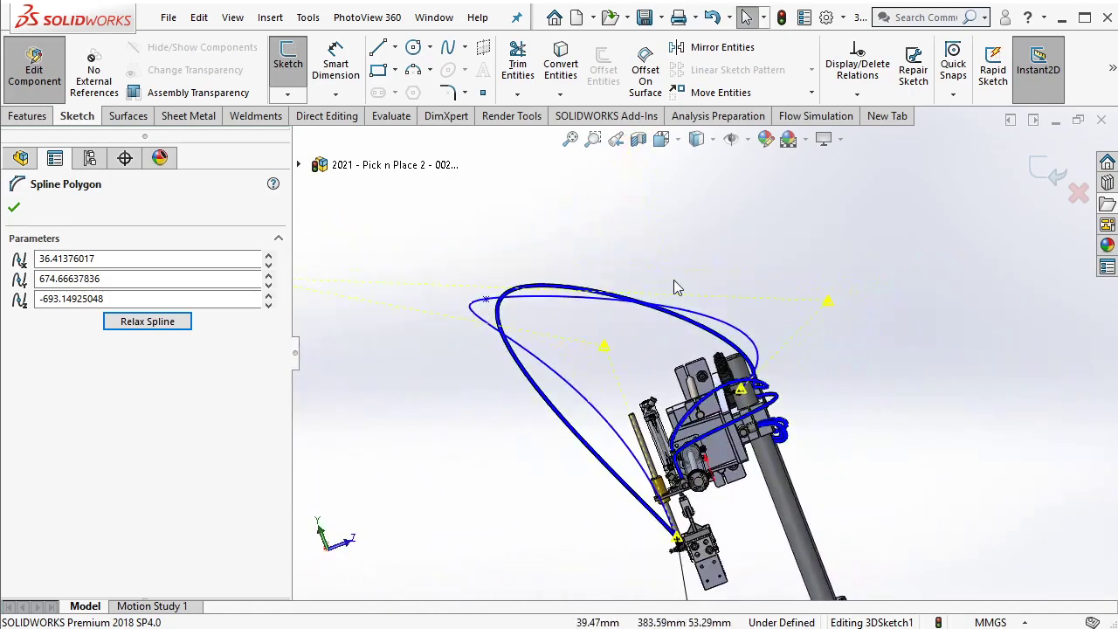
left_click_drag(822, 310, 782, 313)
scroll(515, 289, "up", 2)
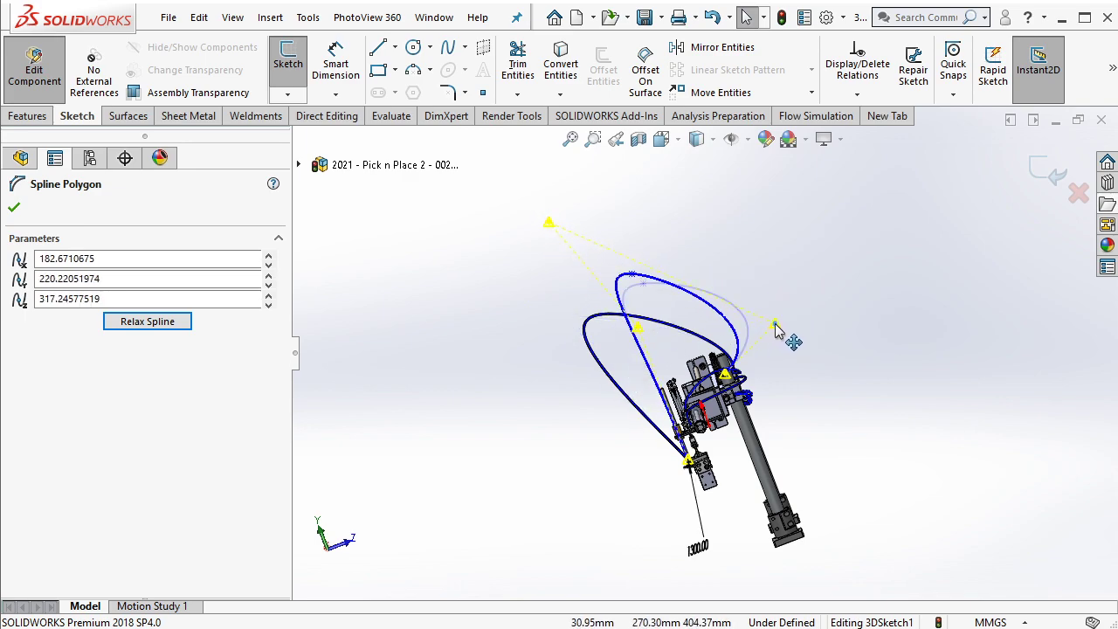
Pull the remaining control points inward and down to refine the loop above the valves
mouse_move(699, 365)
middle_mouse_down()
mouse_move(801, 448)
mouse_move(807, 393)
mouse_move(803, 432)
middle_mouse_up()
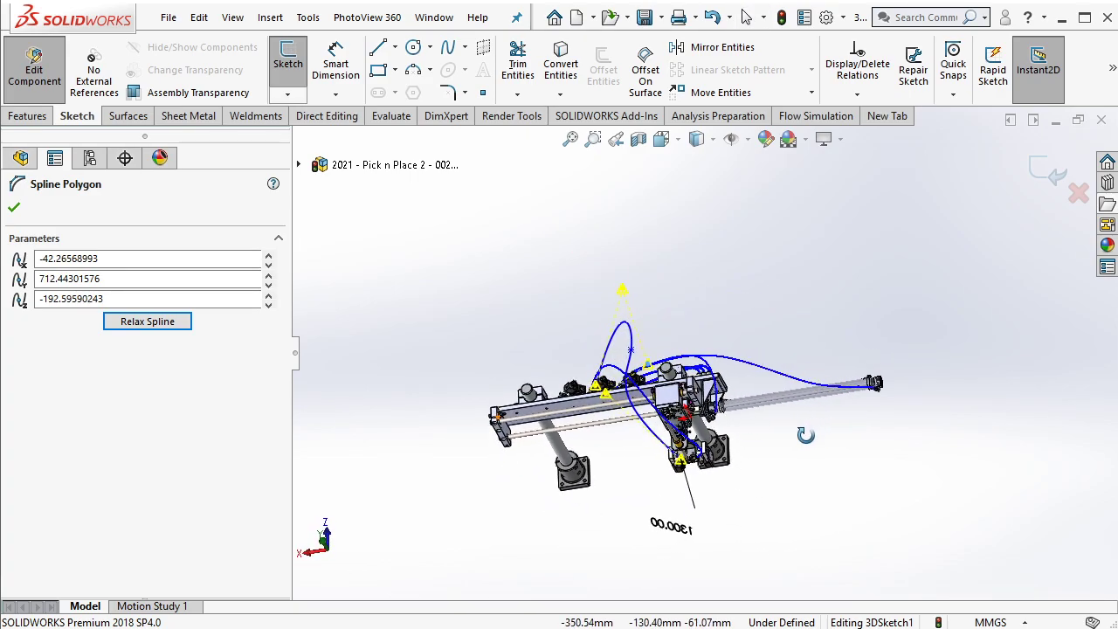
middle_click_drag(653, 398, 688, 332)
scroll(688, 332, "down", 2)
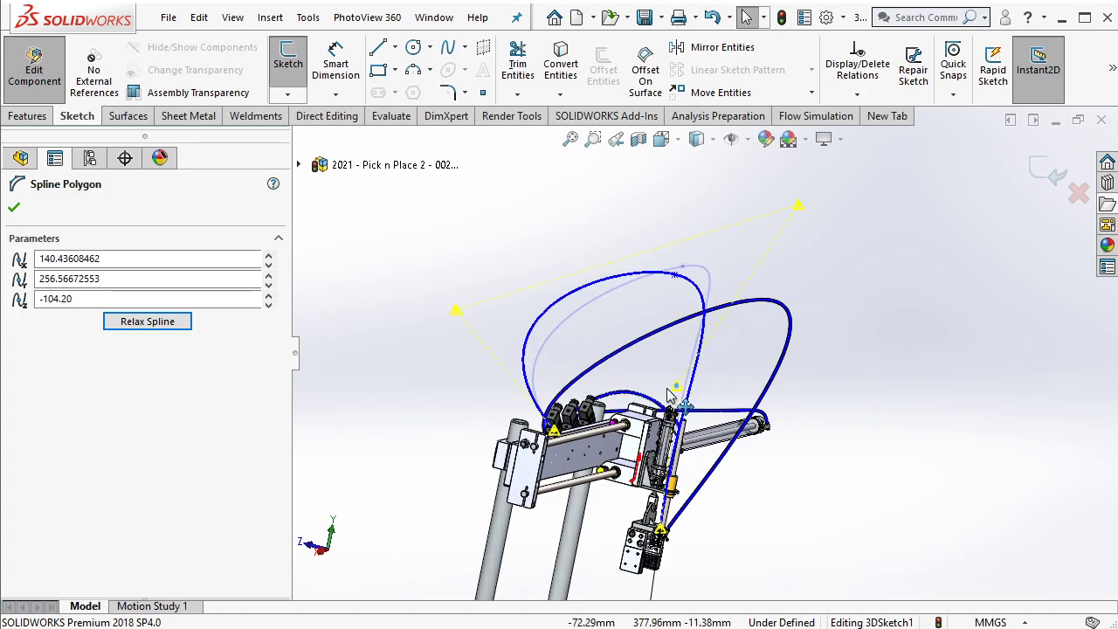
middle_click_drag(630, 511, 680, 254)
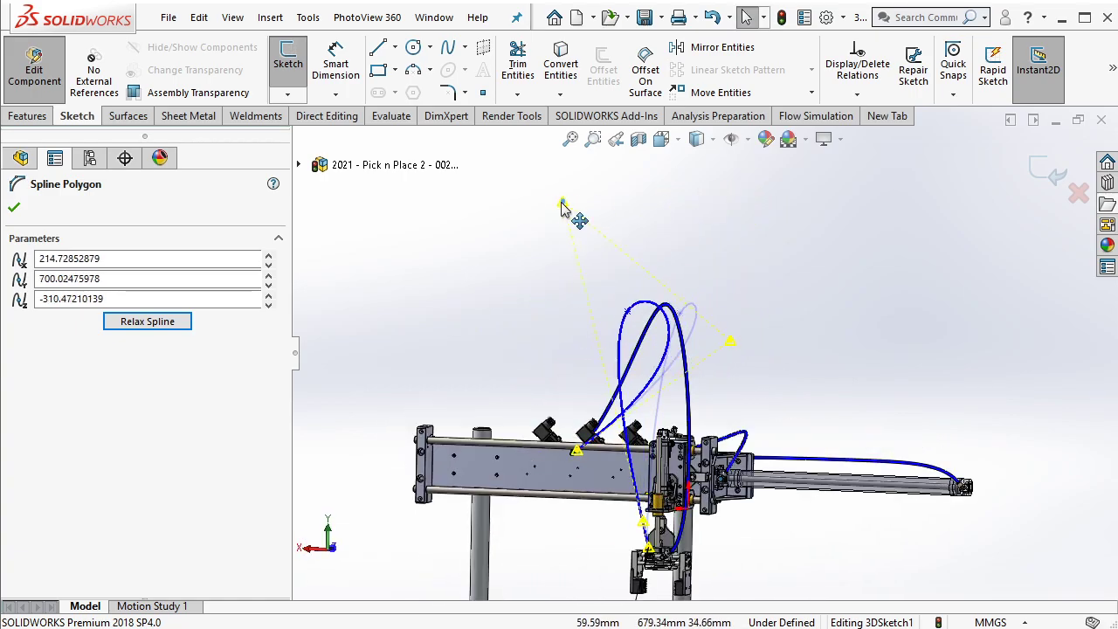
mouse_move(612, 293)
middle_mouse_down()
mouse_move(610, 382)
mouse_move(542, 262)
middle_mouse_up()
scroll(515, 225, "down", 2)
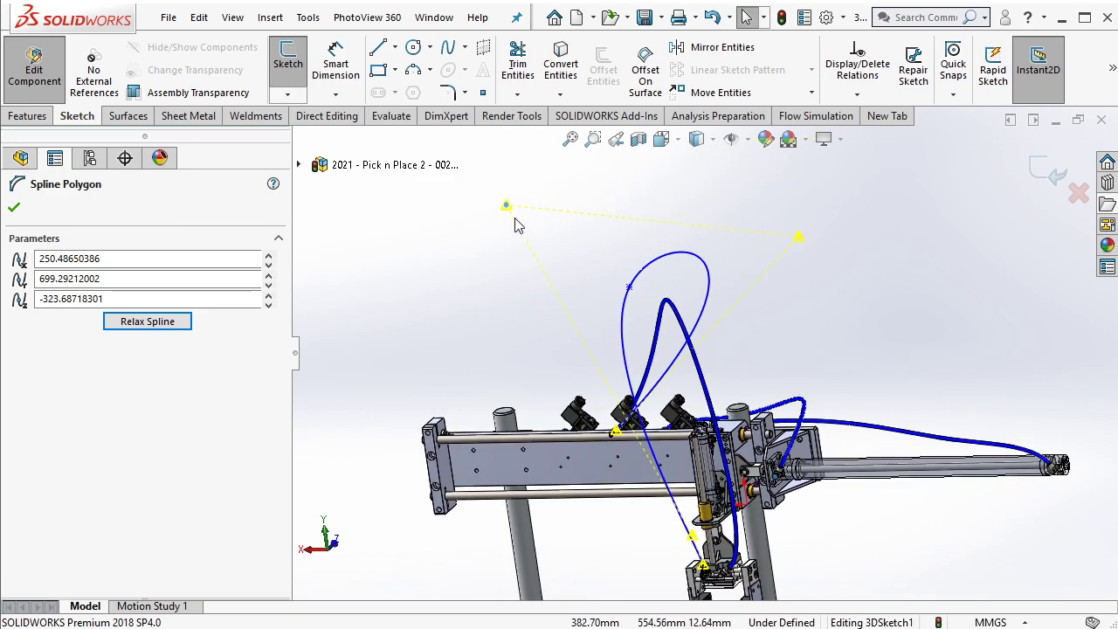
mouse_move(683, 288)
middle_mouse_down()
mouse_move(592, 270)
mouse_move(1005, 278)
middle_mouse_up()
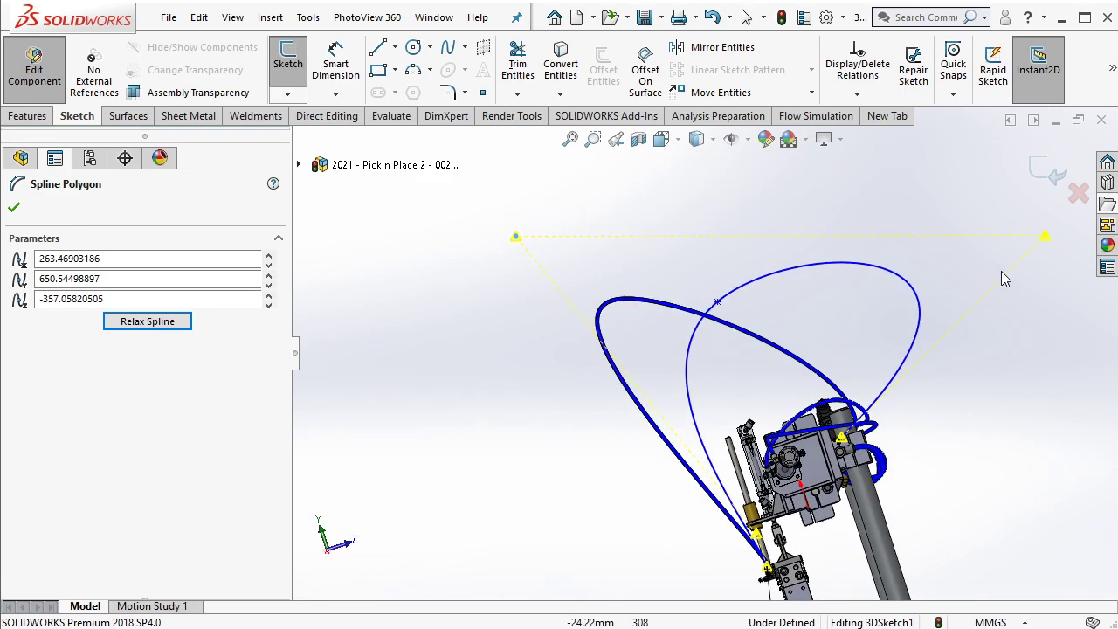
left_click_drag(1045, 237, 956, 326)
middle_click_drag(956, 330, 910, 358)
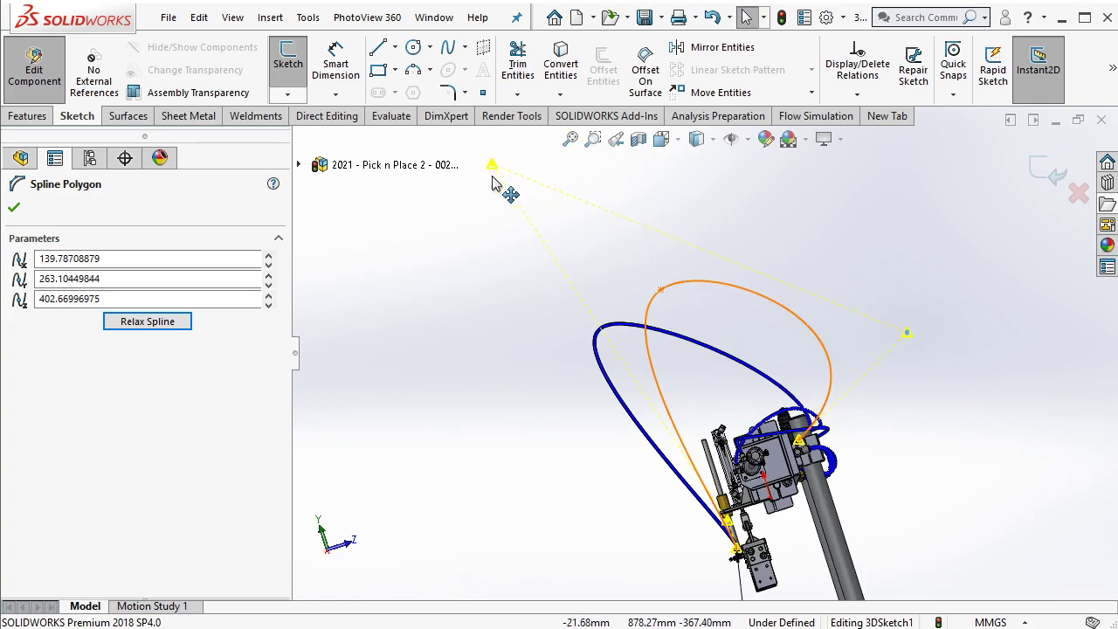
mouse_move(492, 180)
left_mouse_down()
mouse_move(484, 248)
mouse_move(459, 238)
left_mouse_up()
middle_click_drag(534, 280, 879, 332)
Finish the spline edit and create Plane1 on the spline's end arc
left_click(14, 208)
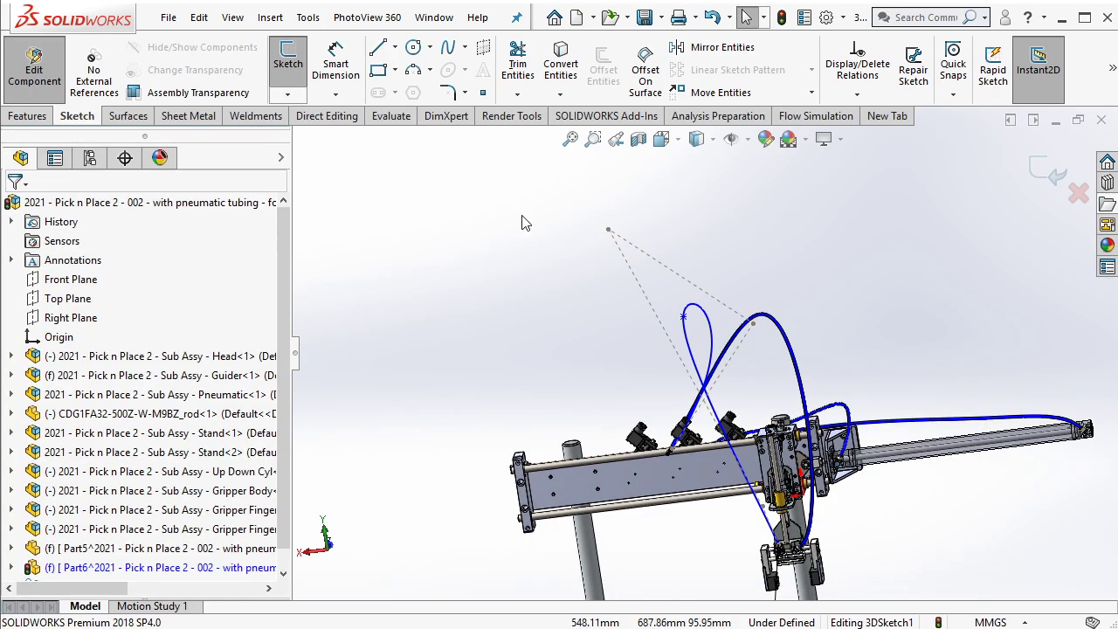
scroll(786, 507, "down", 2)
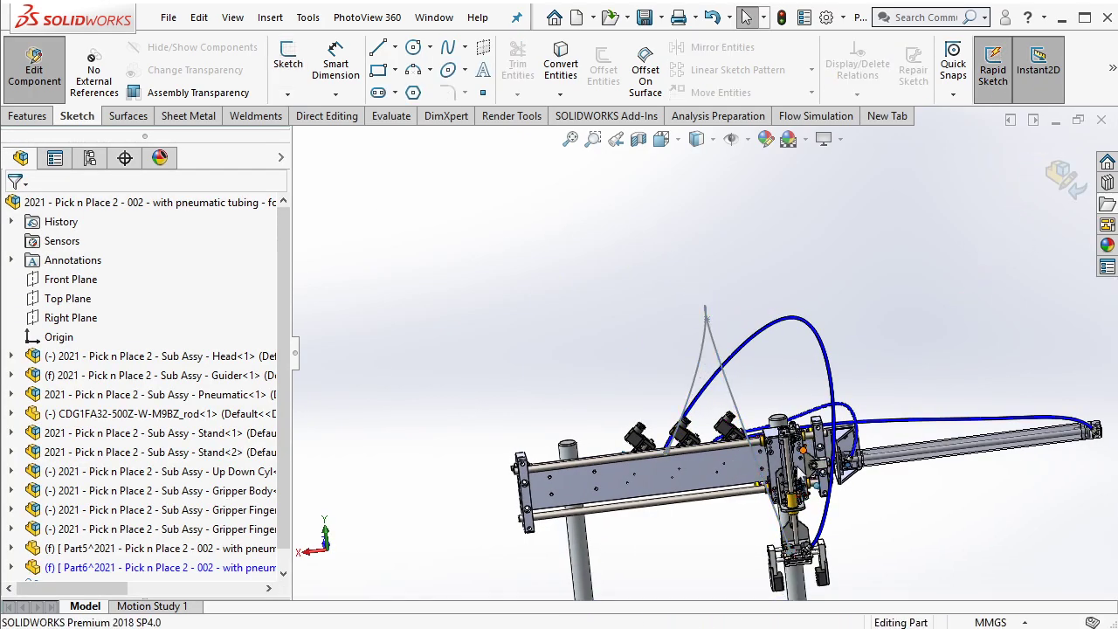
scroll(742, 524, "down", 4)
scroll(721, 532, "down", 4)
scroll(723, 518, "down", 3)
scroll(723, 515, "down", 2)
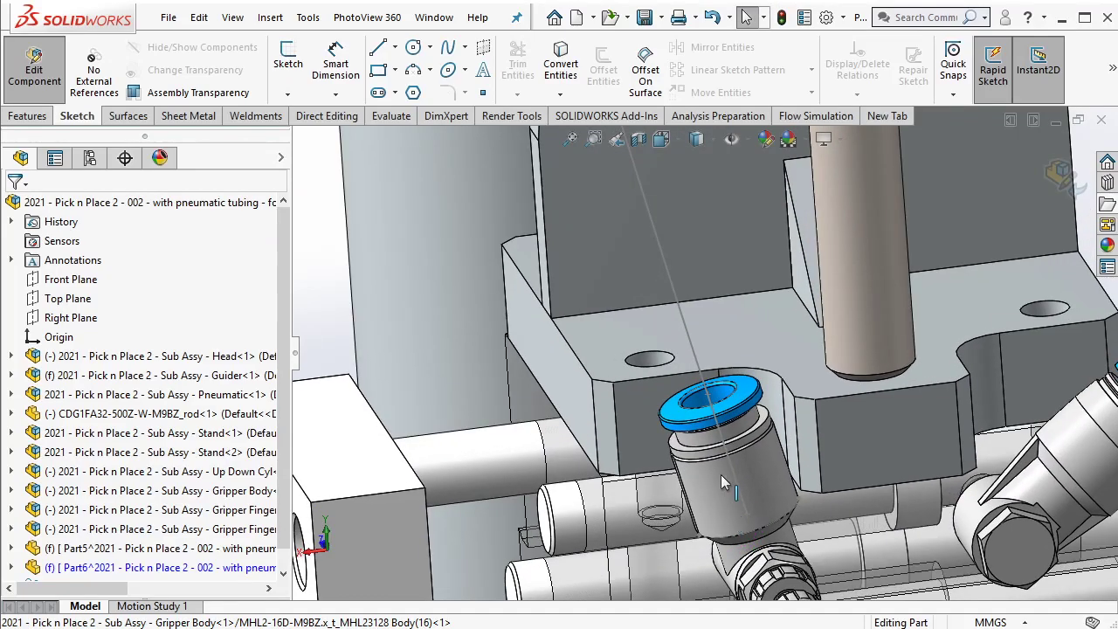
left_click(27, 115)
left_click(968, 70)
left_click(961, 114)
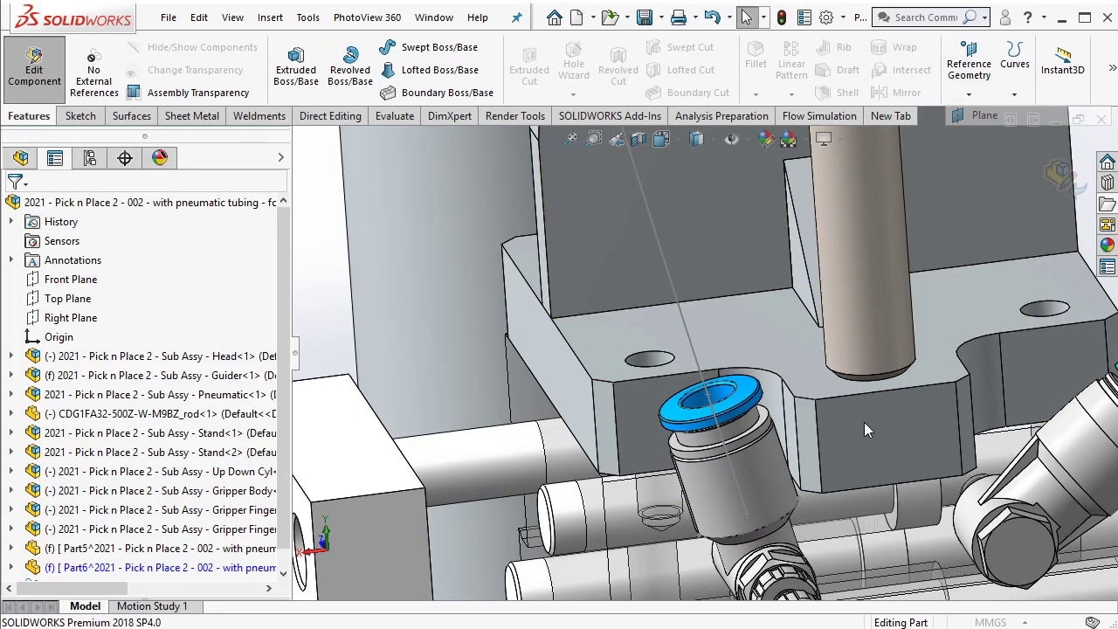
left_click(782, 527)
left_click(14, 210)
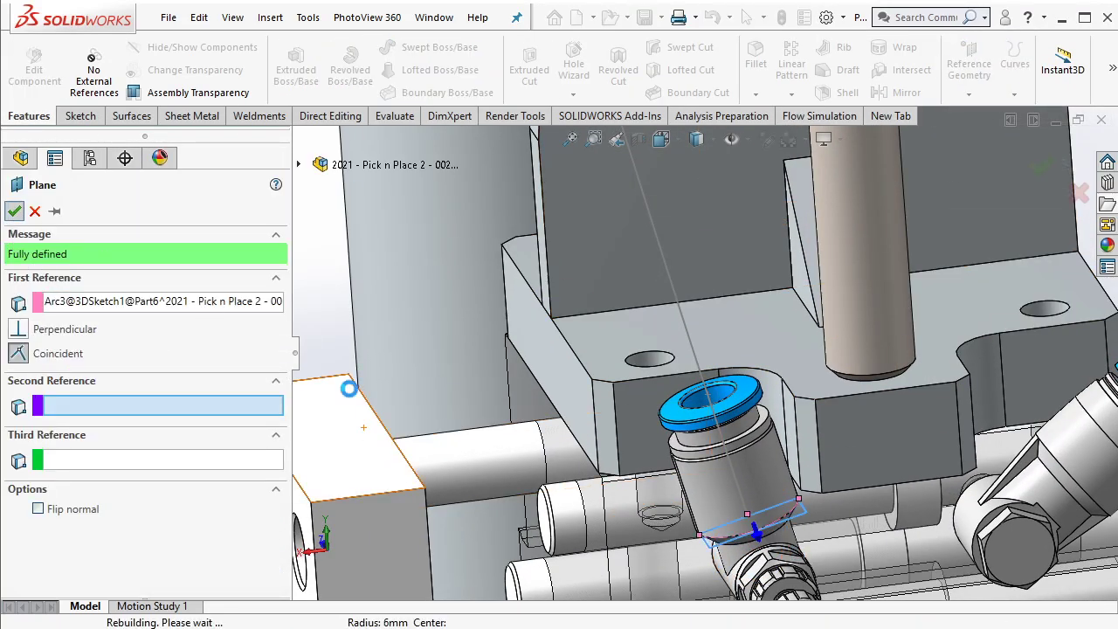
Sketch a circle on Plane1 at the path end inside the blue fitting
scroll(801, 501, "down", 2)
right_click(801, 501)
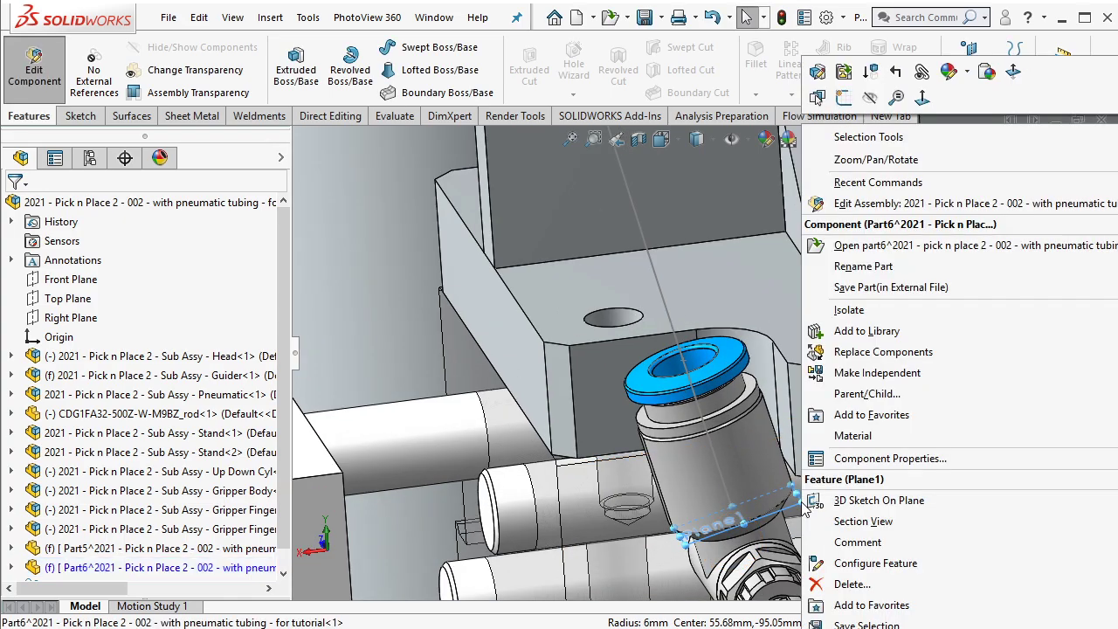
left_click(843, 98)
scroll(786, 533, "down", 3)
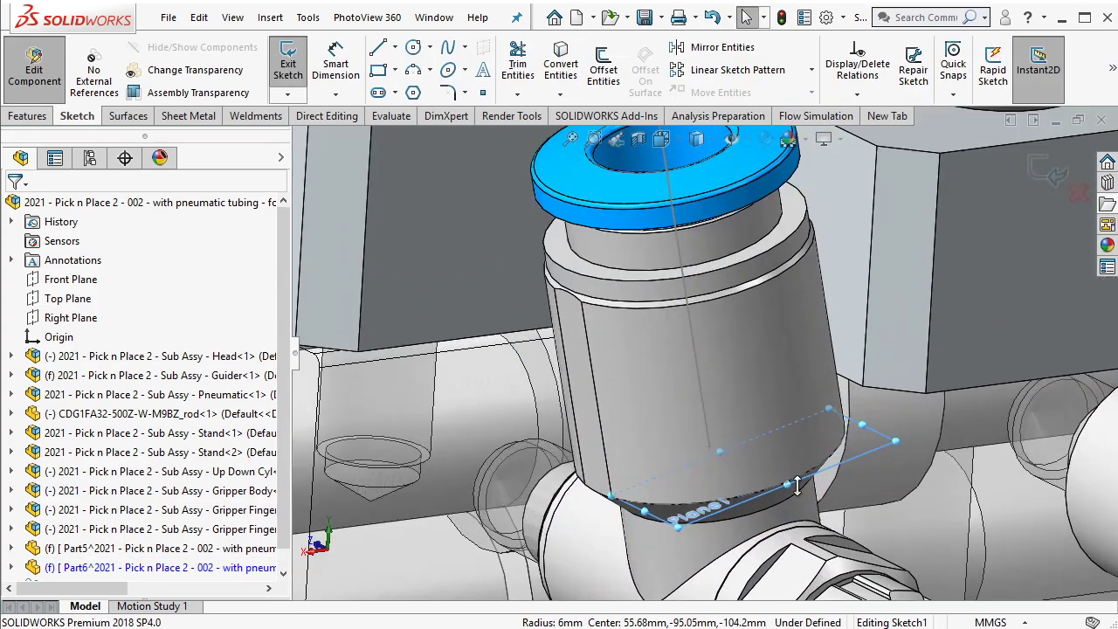
key("c")
left_click(743, 427)
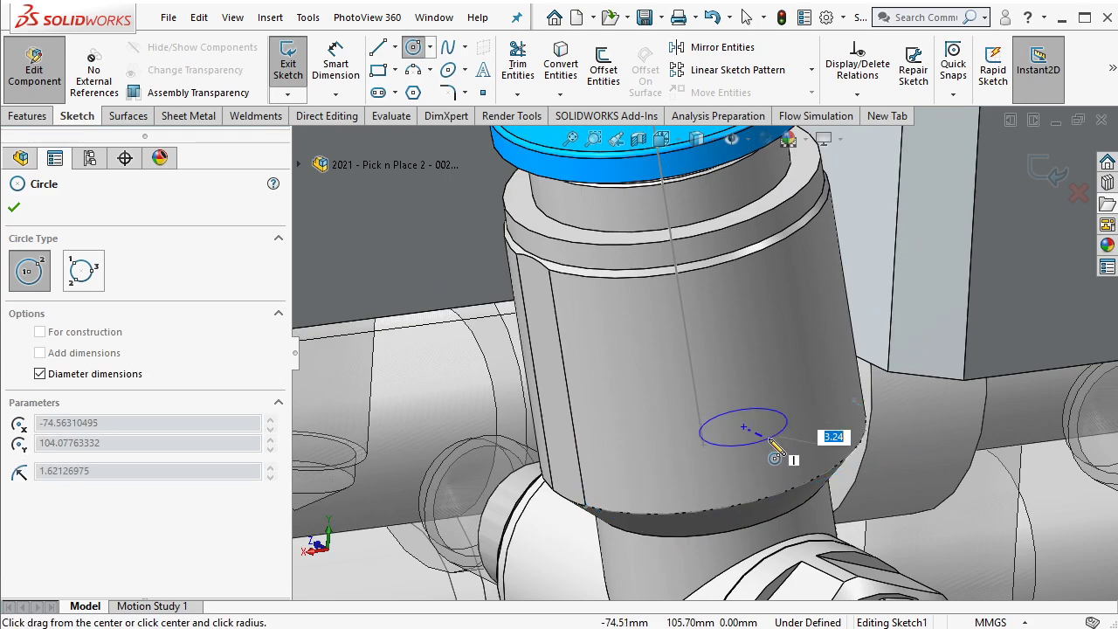
left_click(774, 445)
key("Escape")
left_click_drag(768, 438, 706, 450)
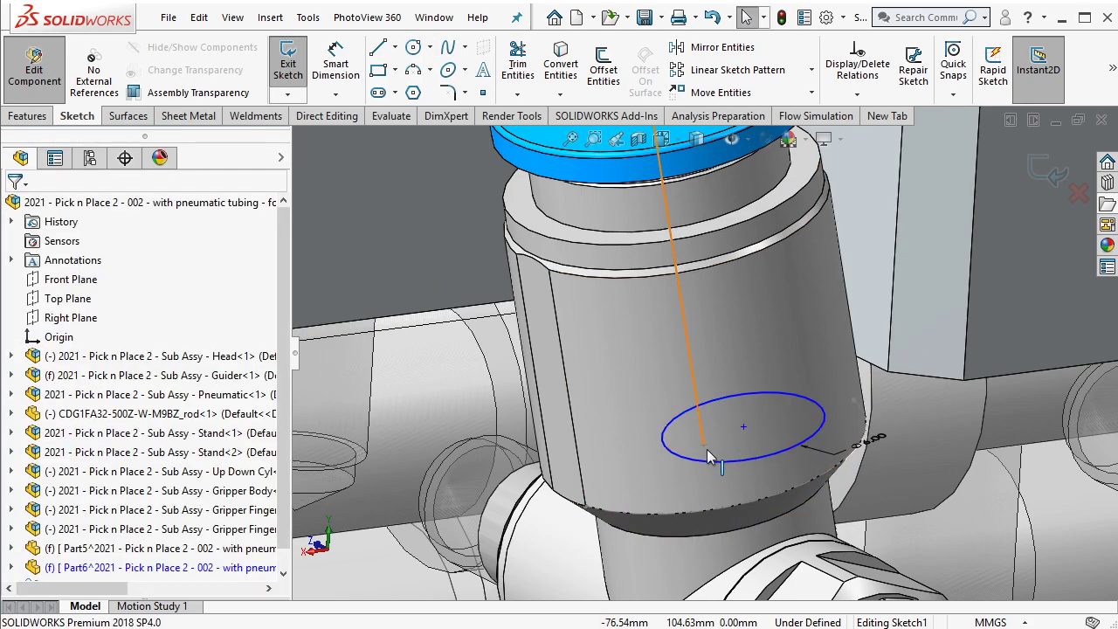
Make the circle centre coincident with the spline end and exit the sketch
left_click(741, 428, "ctrl")
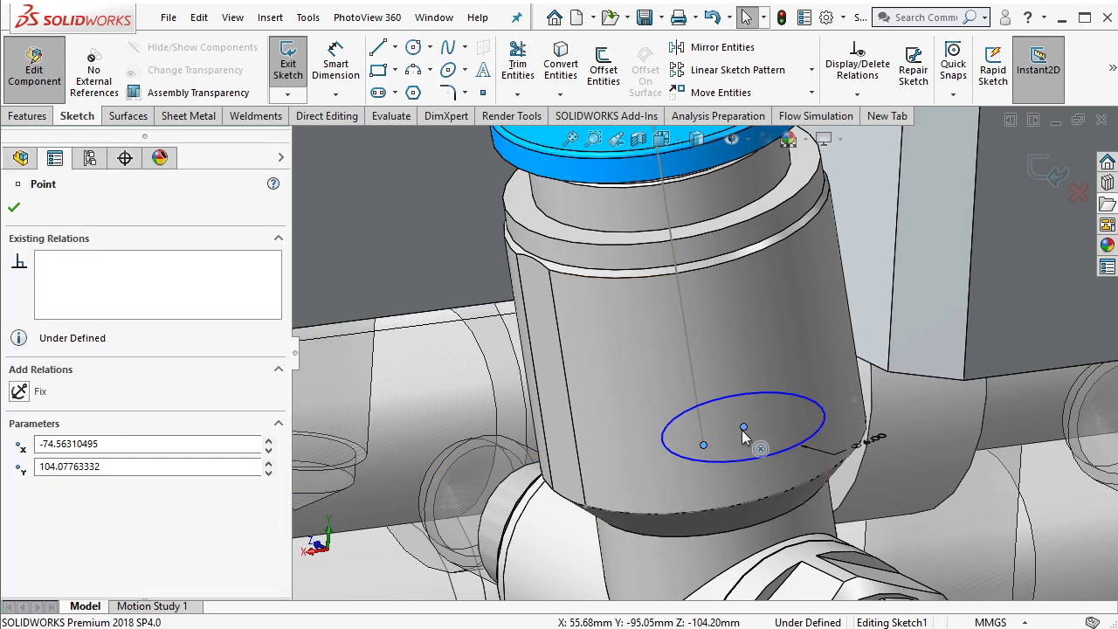
left_click(845, 350)
key("Escape")
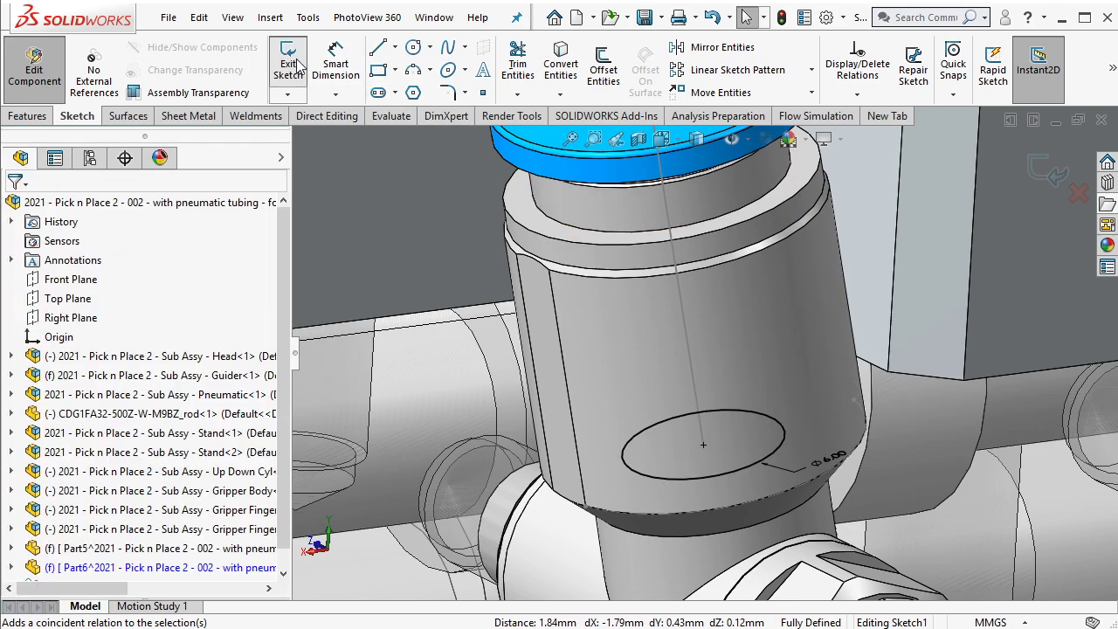
left_click(288, 62)
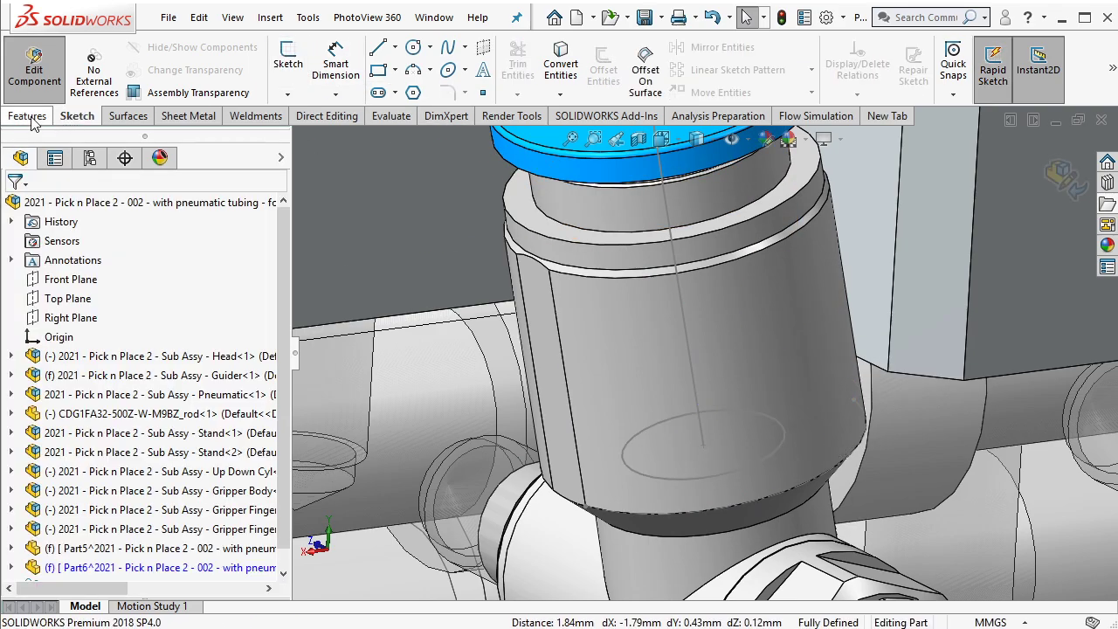
Sweep the circle along the spline as a 0.5 mm thin-walled tube
left_click(763, 412)
scroll(612, 380, "up", 5)
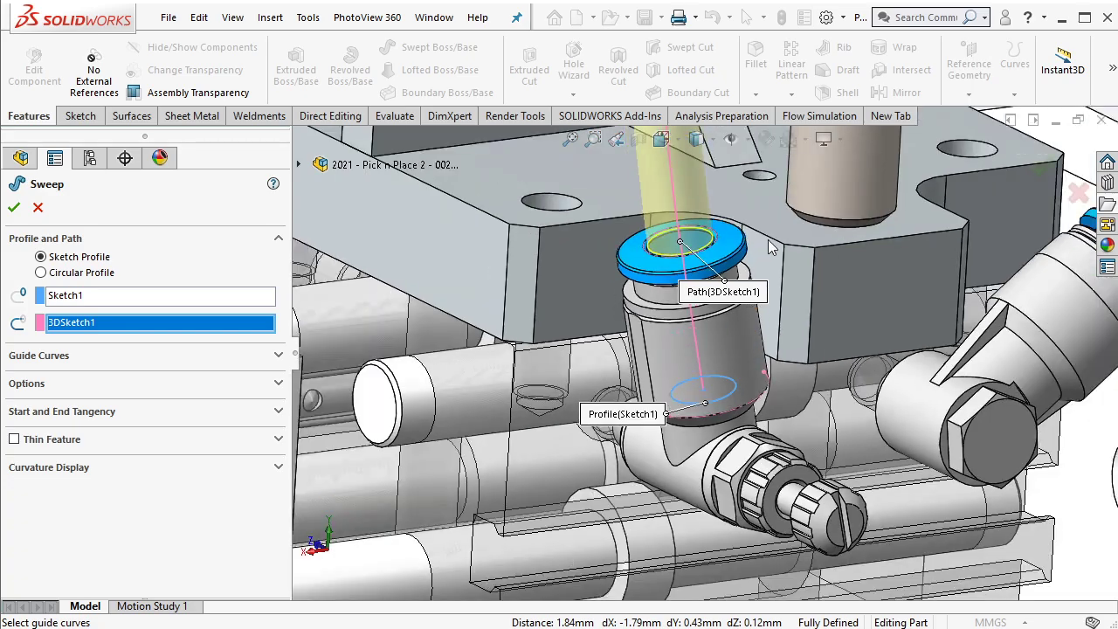
scroll(523, 389, "up", 2)
left_click(14, 438)
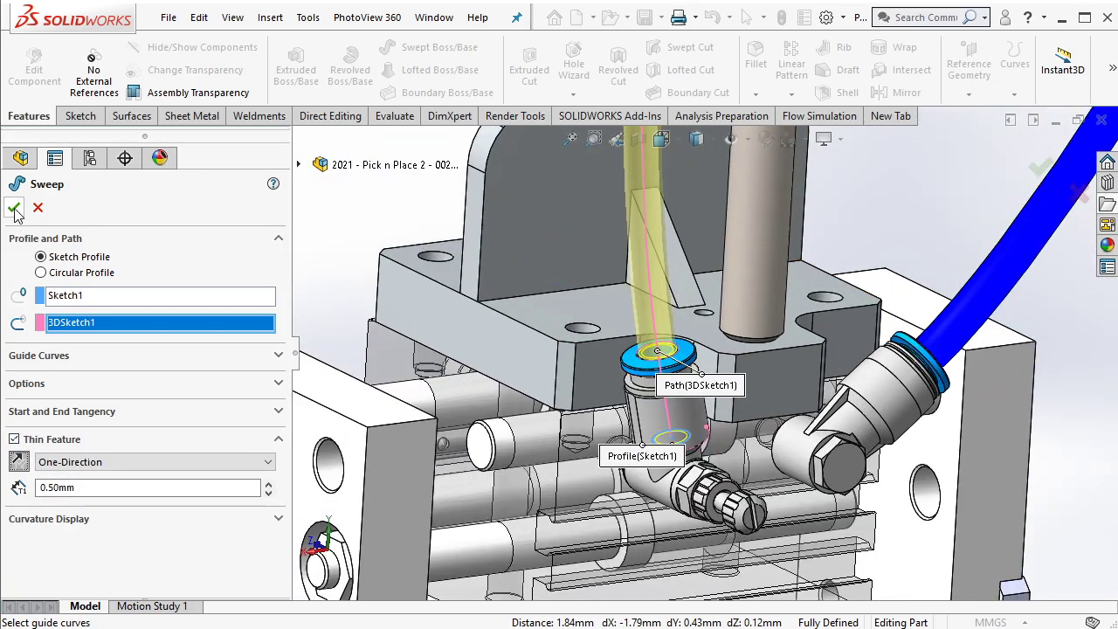
key("Return")
Return to the assembly and paste the blue tube appearance onto the vertical tube
left_click(1041, 166)
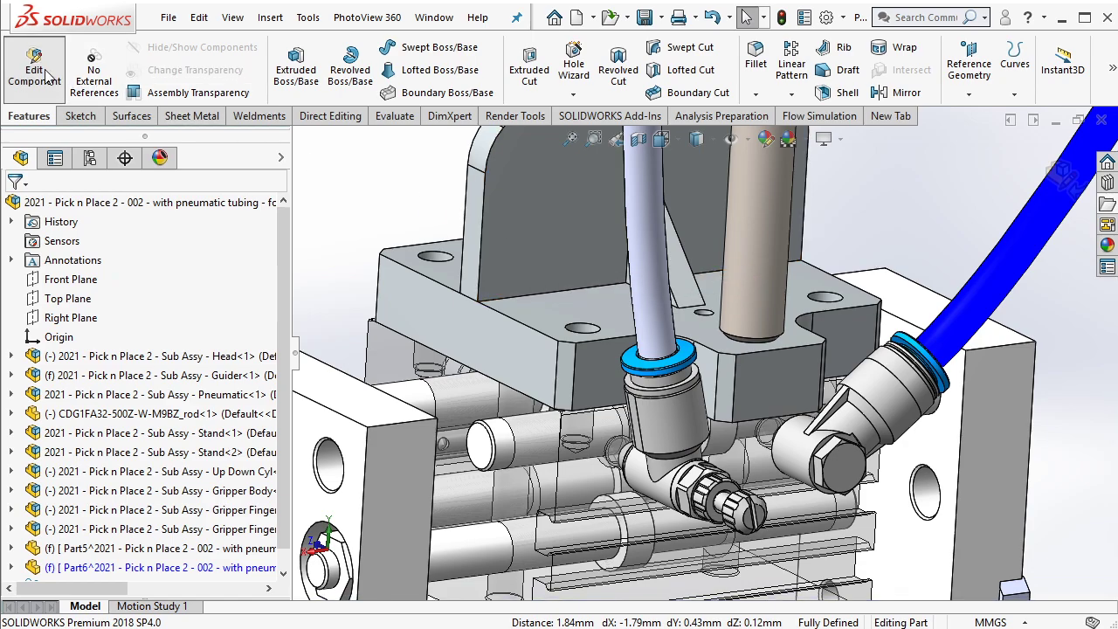
left_click(1041, 240)
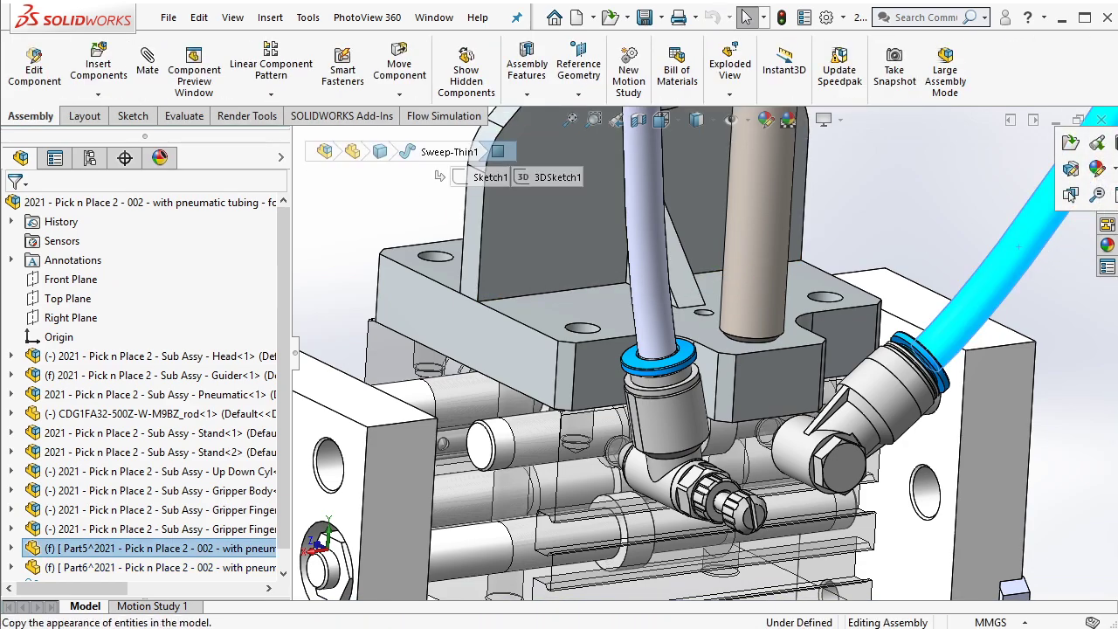
scroll(939, 187, "up", 2)
scroll(970, 246, "up", 3)
scroll(909, 236, "down", 2)
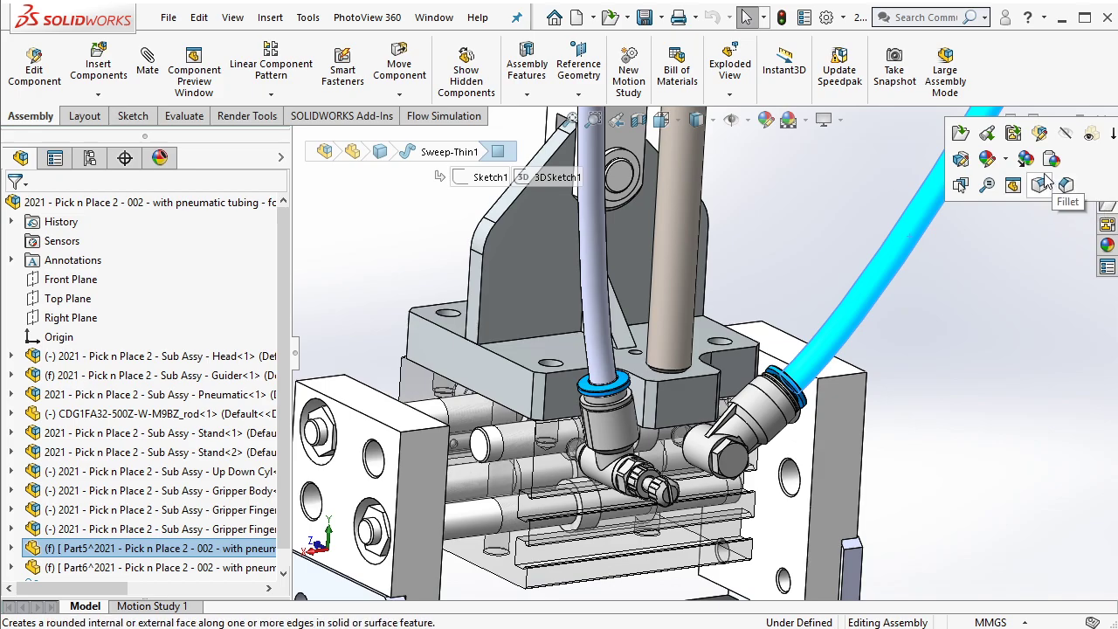
left_click(1026, 159)
left_click(594, 294)
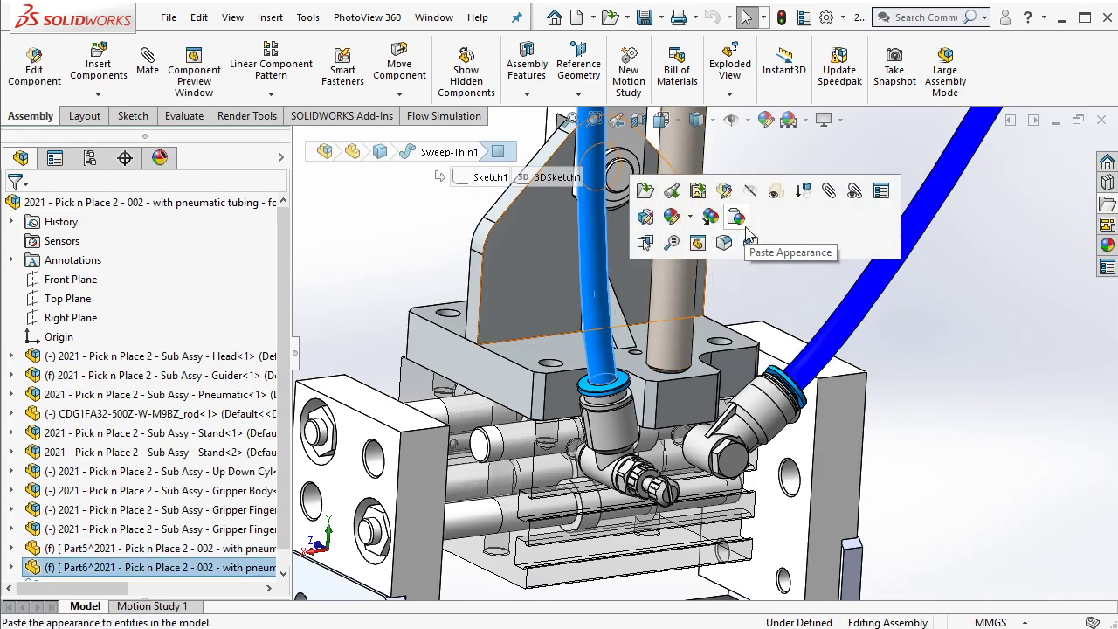
key("Escape")
Insert a new empty part into the assembly
key("f")
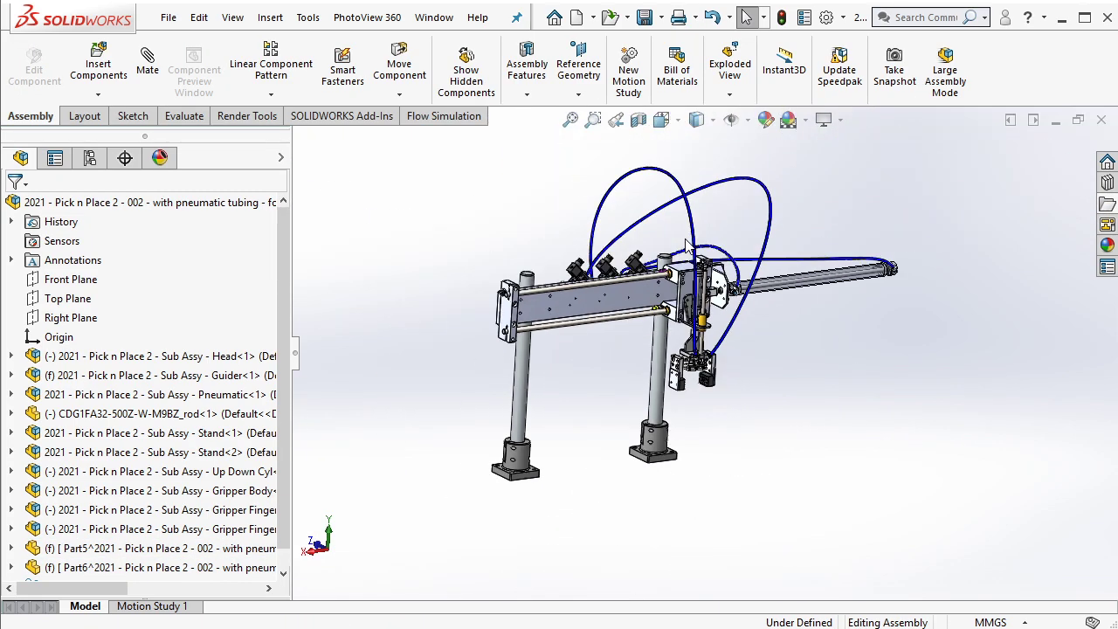
scroll(701, 316, "down", 3)
scroll(704, 323, "down", 2)
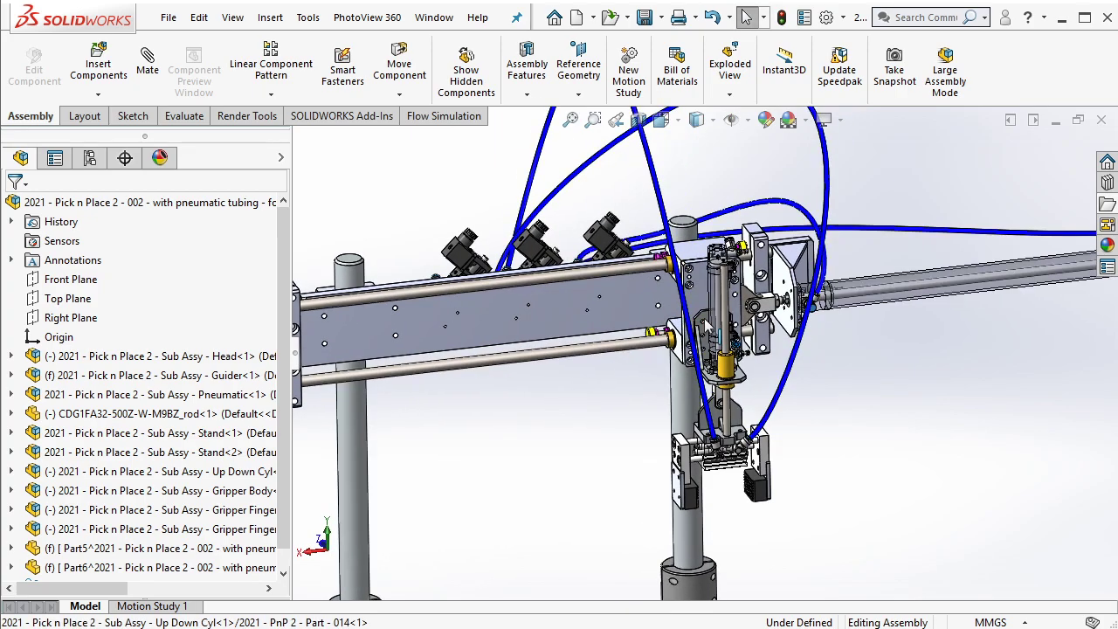
scroll(712, 349, "up", 3)
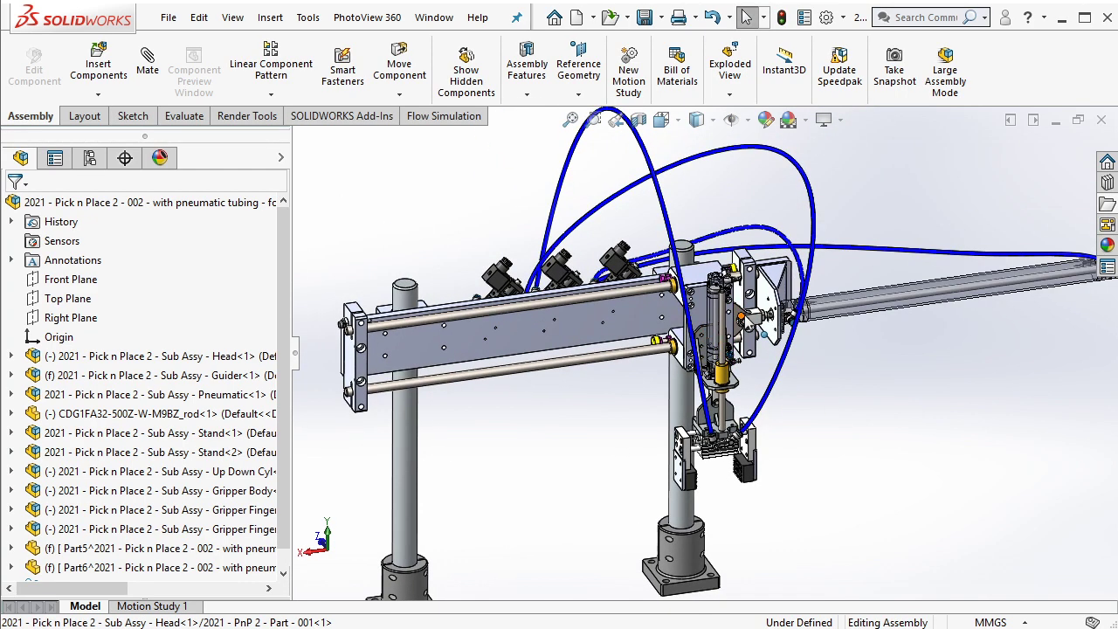
scroll(730, 415, "up", 2)
scroll(712, 353, "down", 2)
scroll(713, 353, "down", 2)
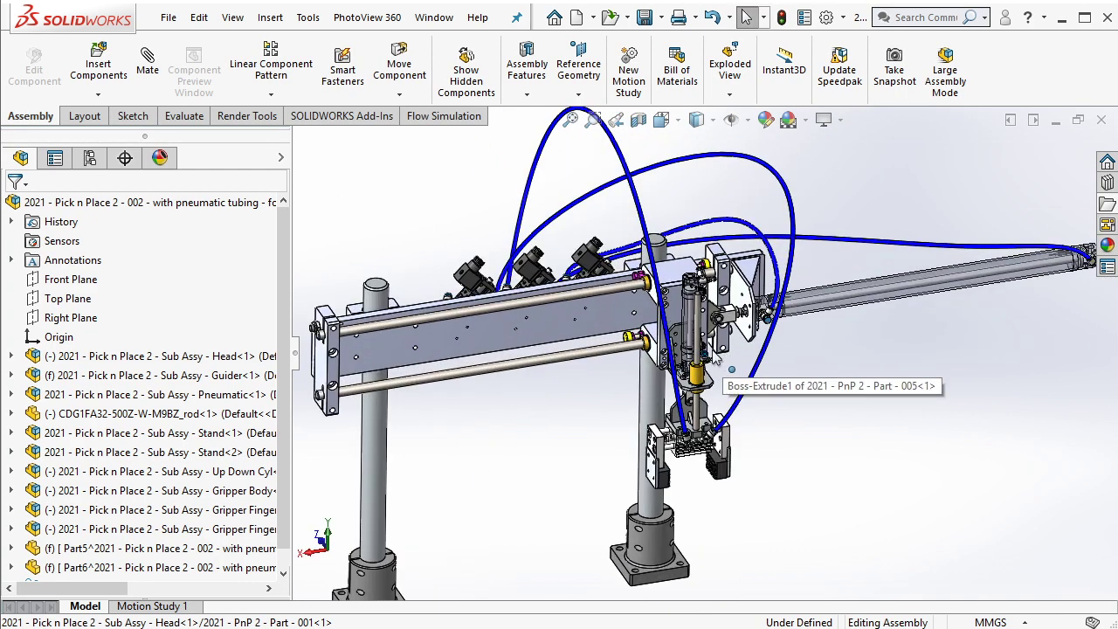
left_click(99, 96)
left_click(118, 135)
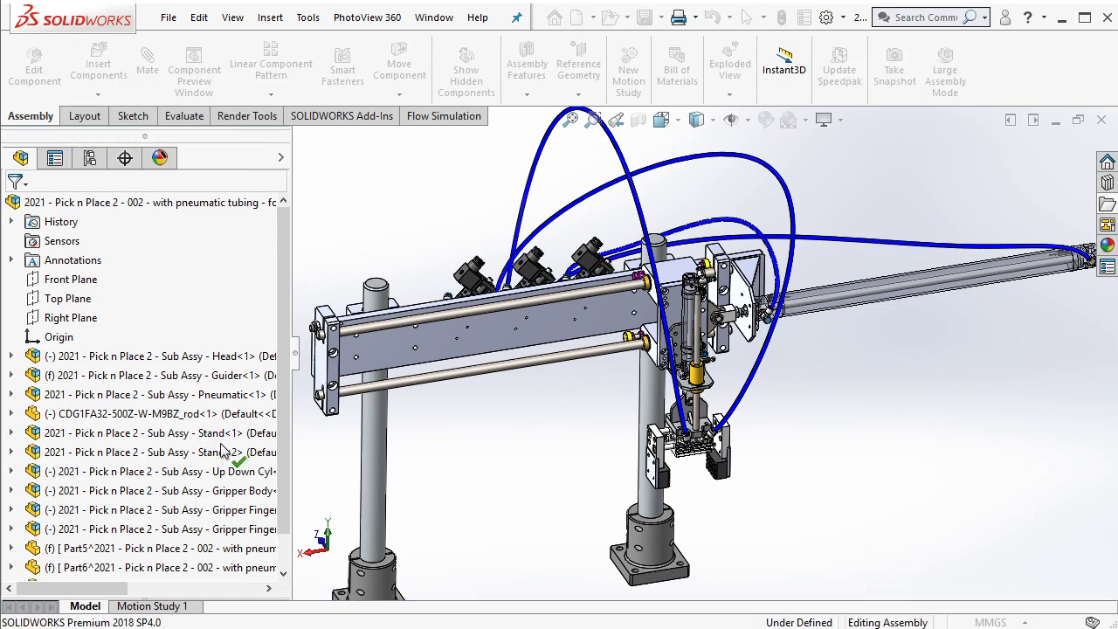
left_click(221, 452)
Select Part7 and start editing it in place within the assembly
left_click(184, 548)
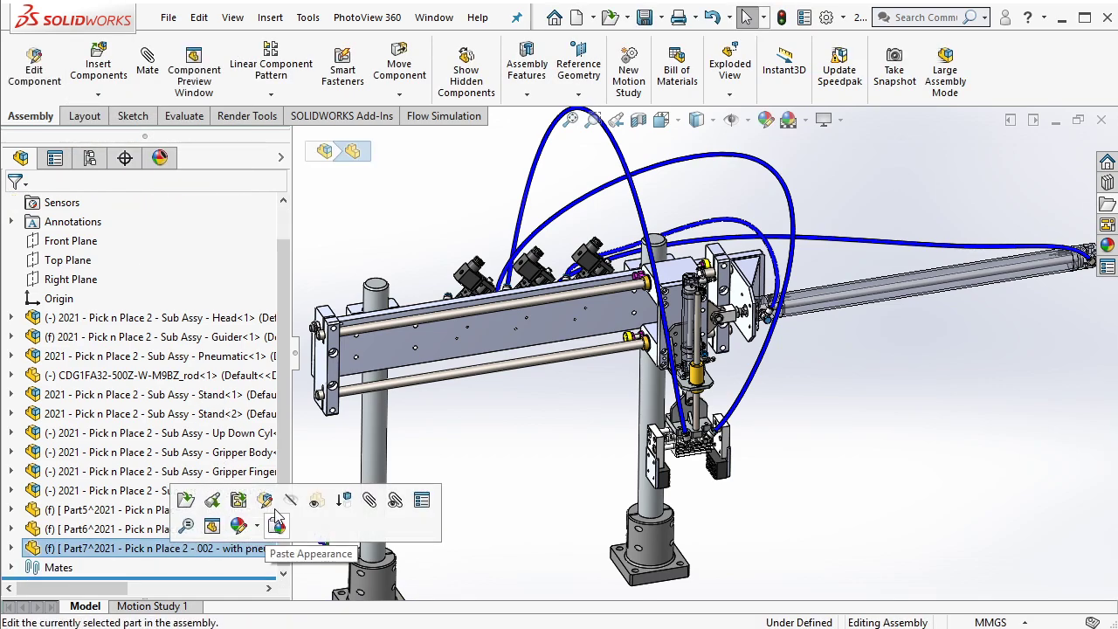
left_click(279, 504)
scroll(736, 382, "down", 2)
scroll(737, 382, "down", 2)
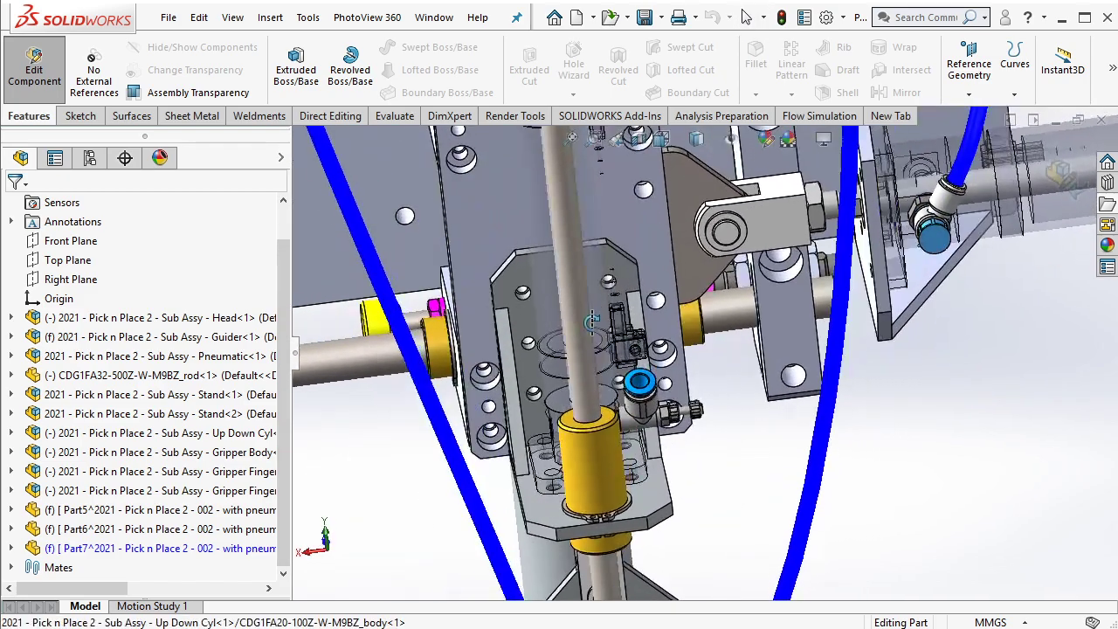
scroll(737, 382, "down", 2)
Start a 3D sketch in Part7 and convert the fitting's circular port edge into arcs
left_click(80, 115)
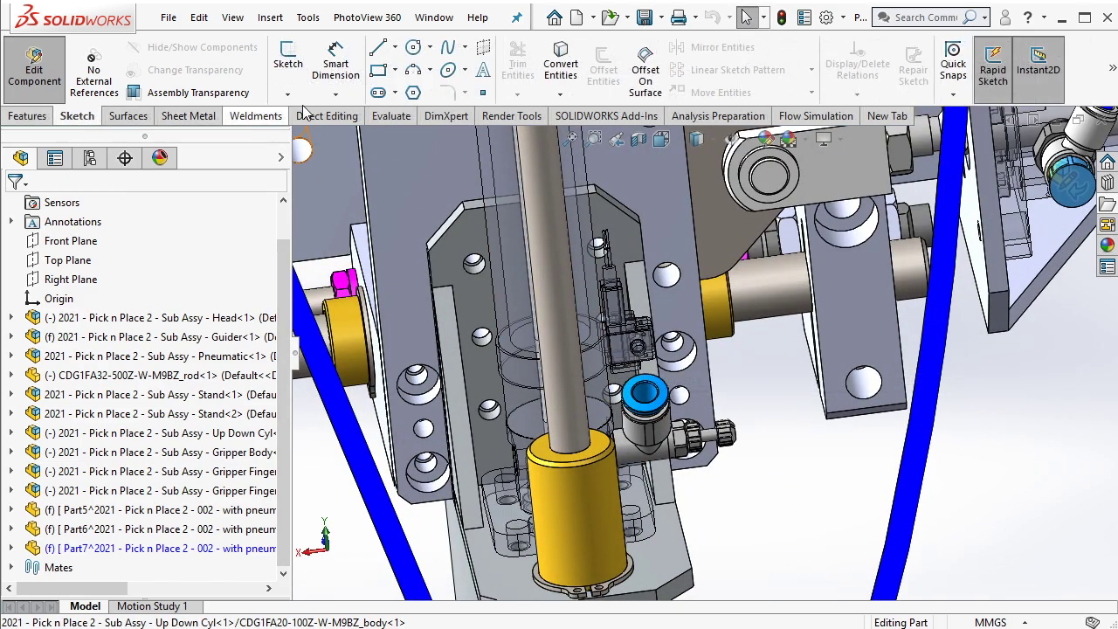
left_click(287, 94)
left_click(300, 140)
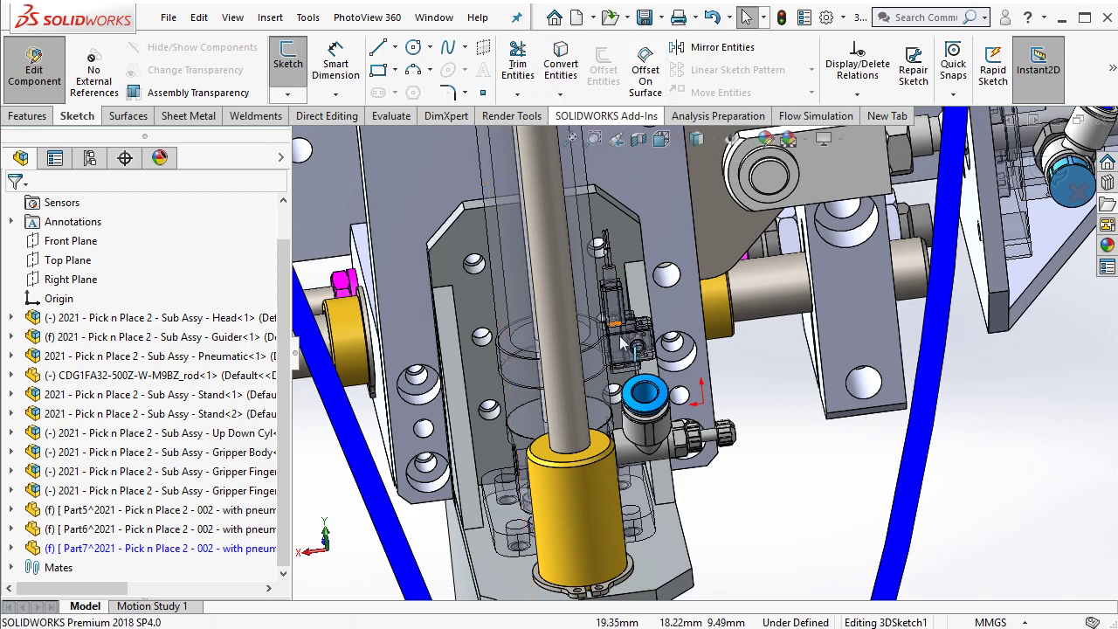
scroll(655, 397, "down", 2)
scroll(680, 431, "down", 2)
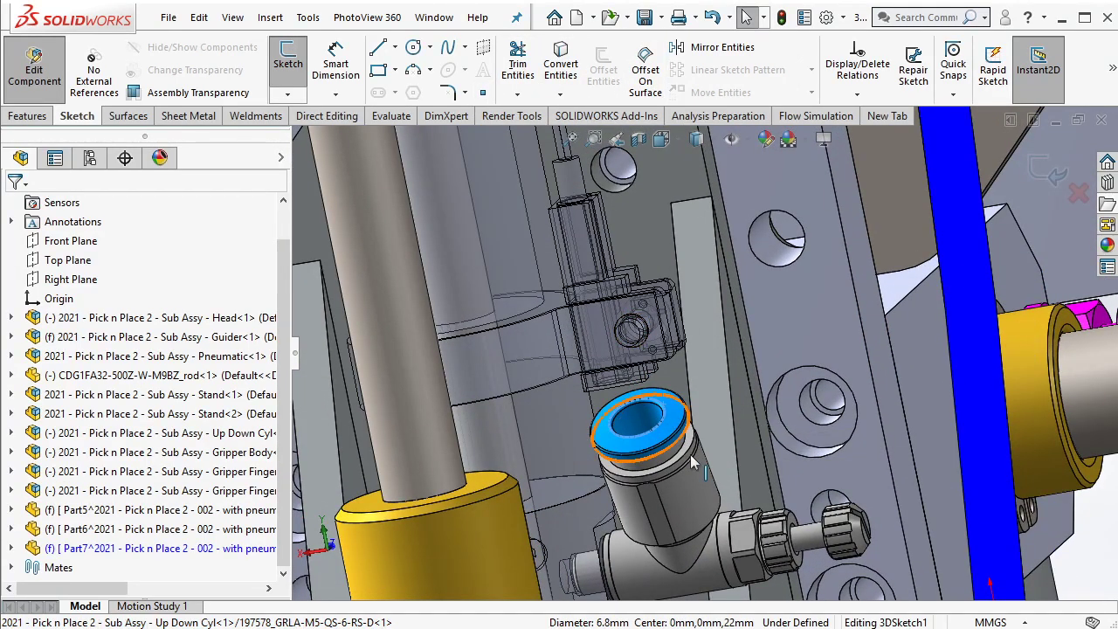
left_click(708, 530)
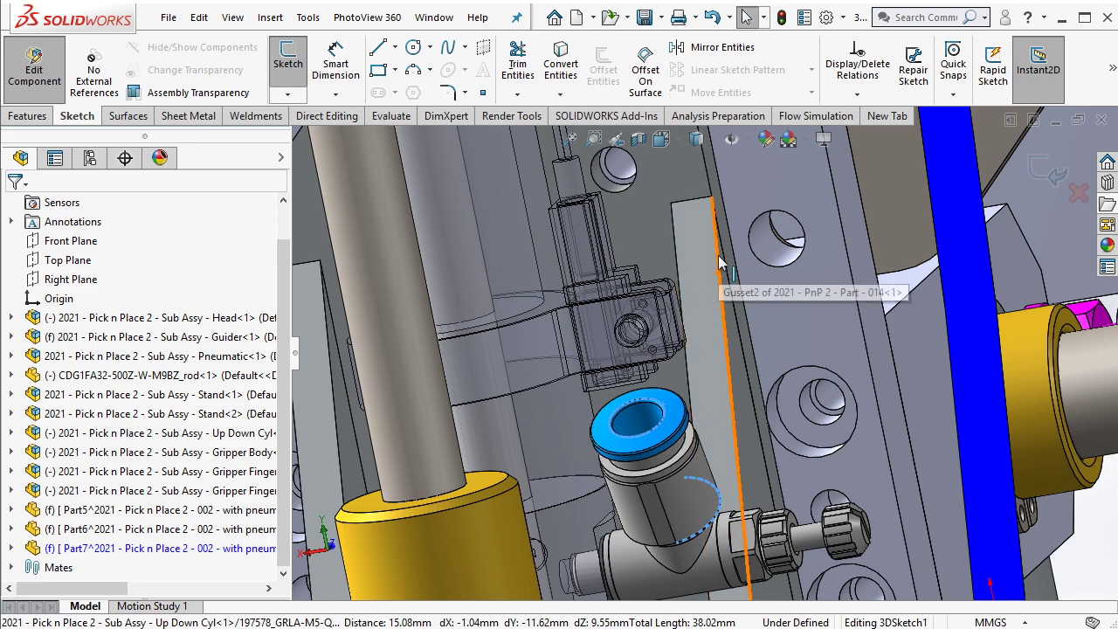
left_click(560, 63)
Turn the converted arcs into construction geometry and draw a line down from the port centre
scroll(748, 518, "down", 2)
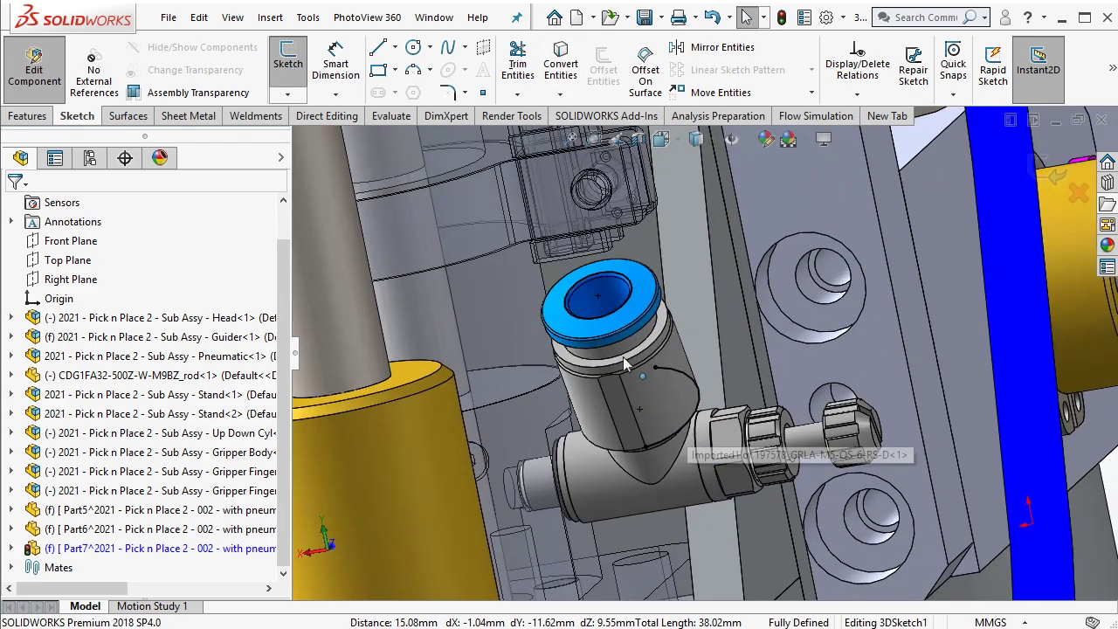
left_click_drag(622, 357, 835, 522)
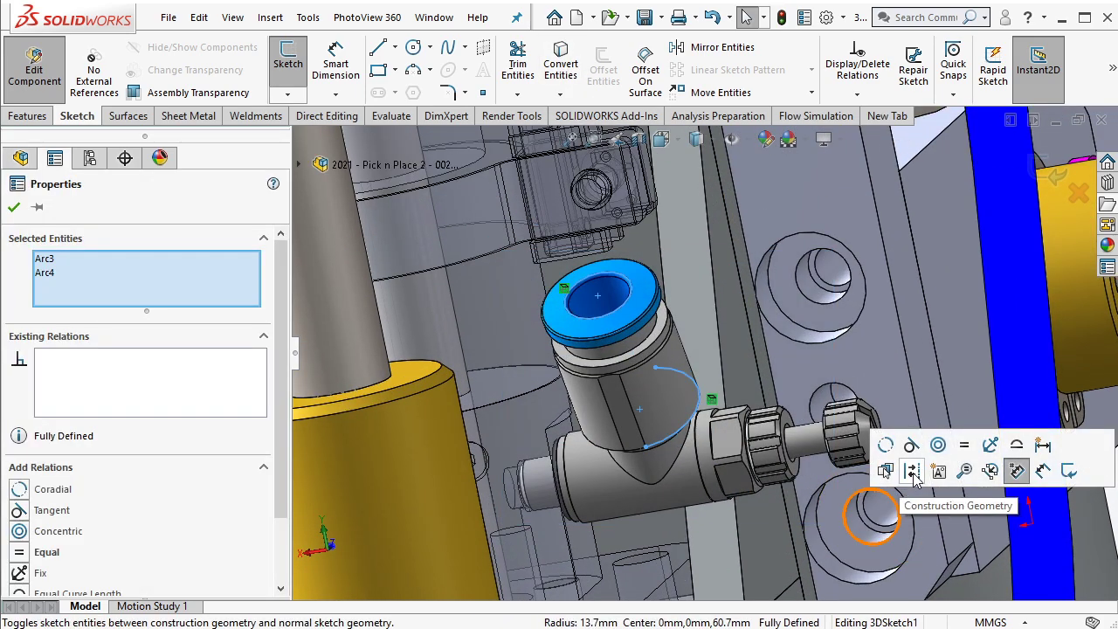
left_click(913, 472)
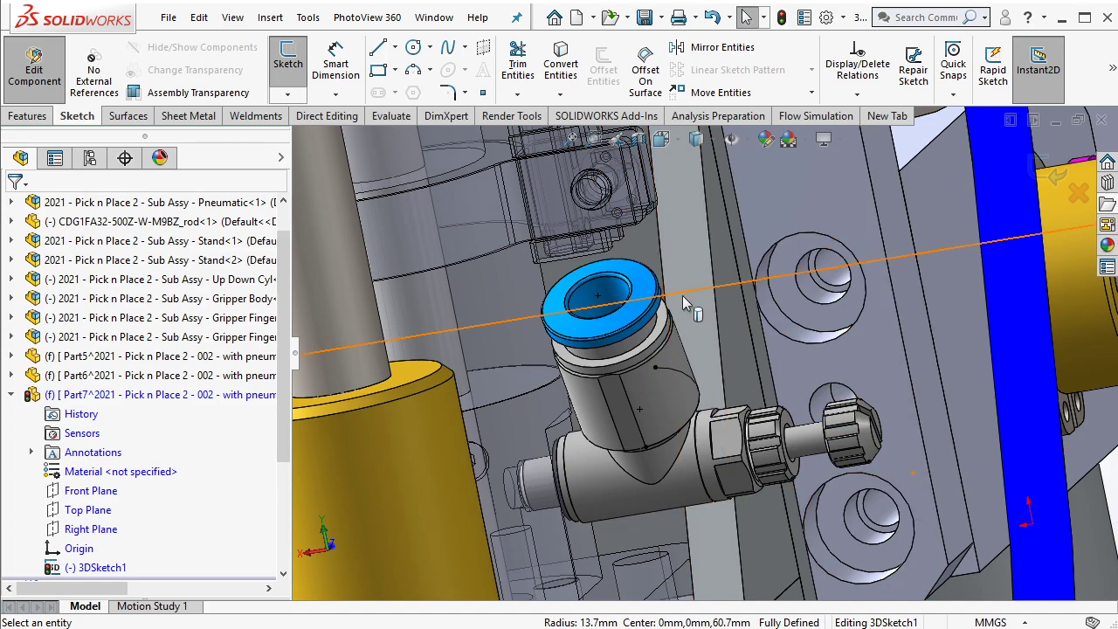
left_click(377, 48)
left_click(598, 297)
left_click(639, 409)
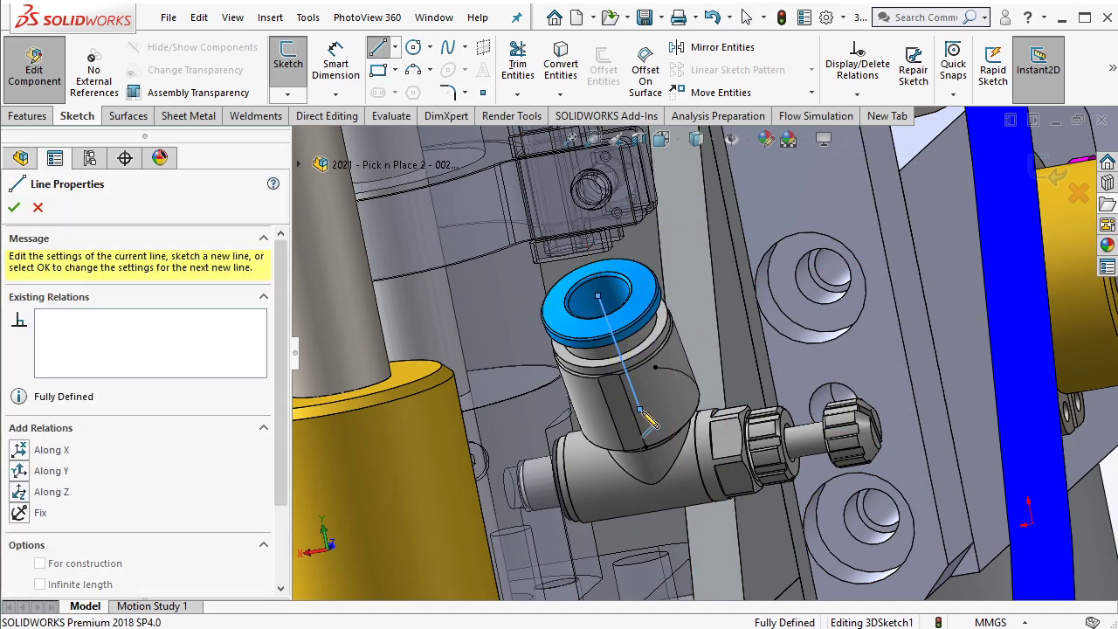
Turn toward the valve block and box-select the valve fitting's port arcs into the 3D sketch
key("Escape")
scroll(645, 416, "up", 5)
mouse_move(644, 415)
middle_mouse_down()
mouse_move(738, 224)
mouse_move(673, 346)
middle_mouse_up()
scroll(673, 346, "down", 3)
scroll(673, 345, "down", 3)
scroll(674, 346, "down", 3)
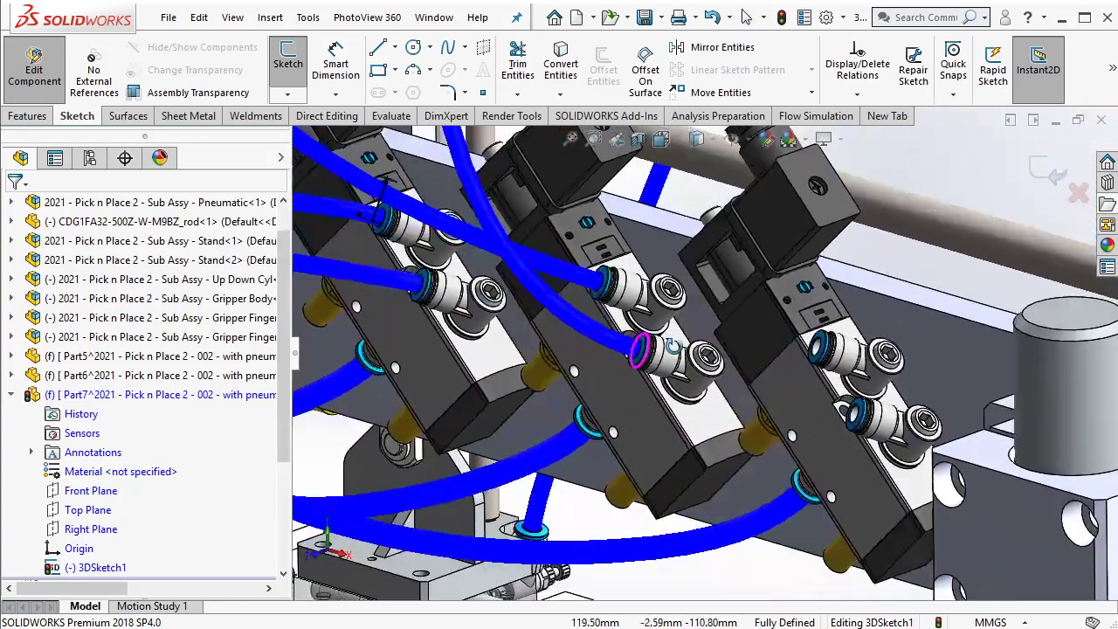
scroll(674, 346, "down", 2)
scroll(690, 353, "down", 3)
scroll(724, 362, "down", 3)
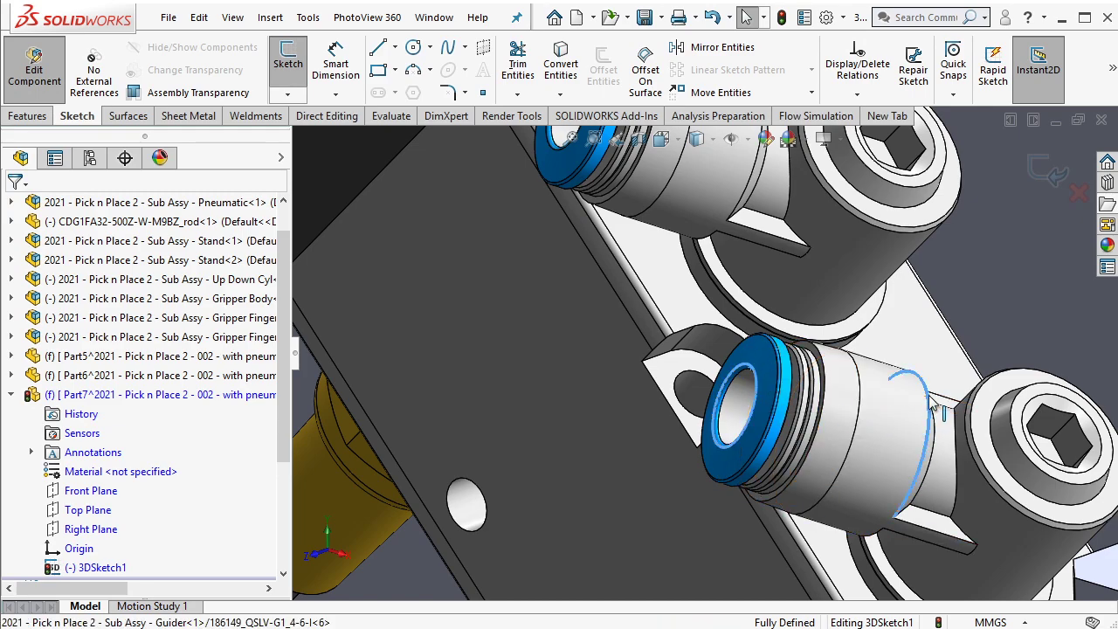
left_click_drag(574, 279, 1038, 585)
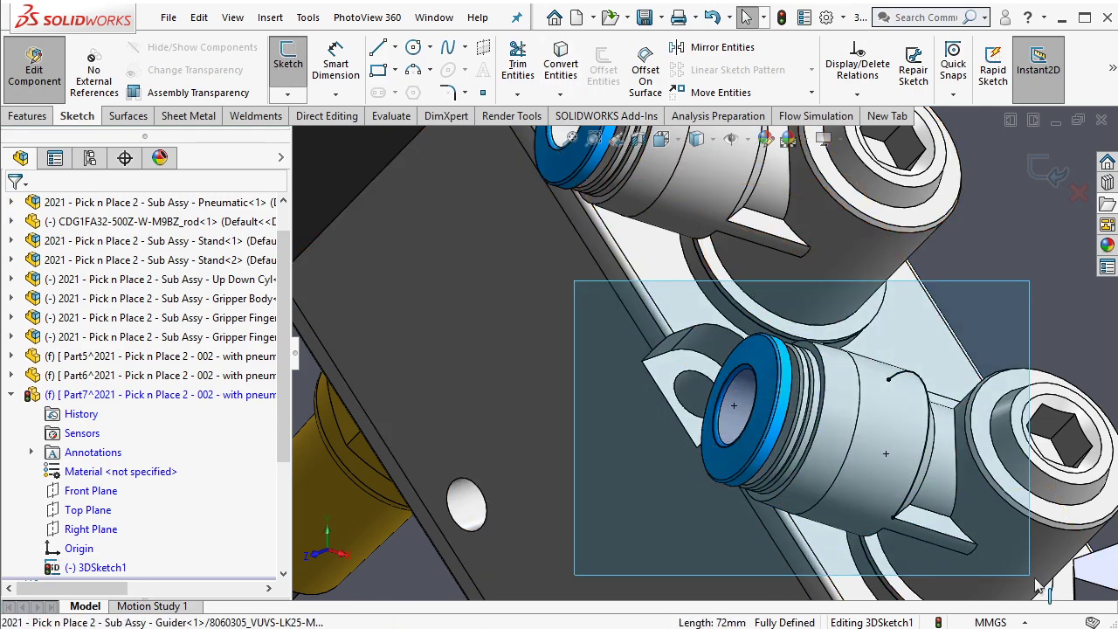
key("Escape")
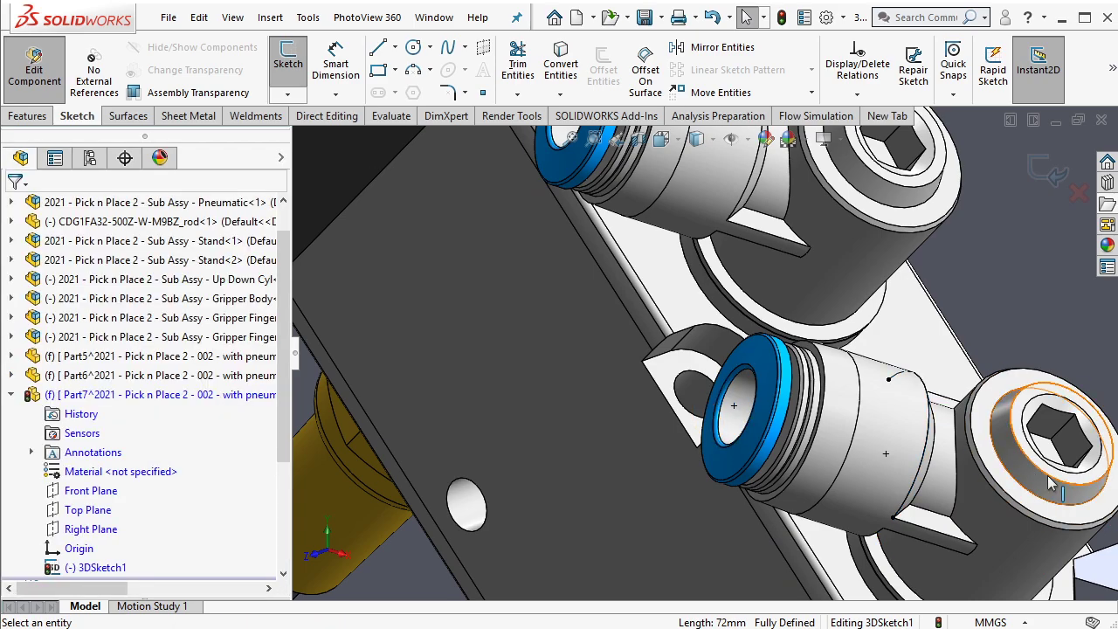
Draw a short line from the valve fitting's ring centre to the fitting body's centre
left_click(377, 47)
left_click(735, 407)
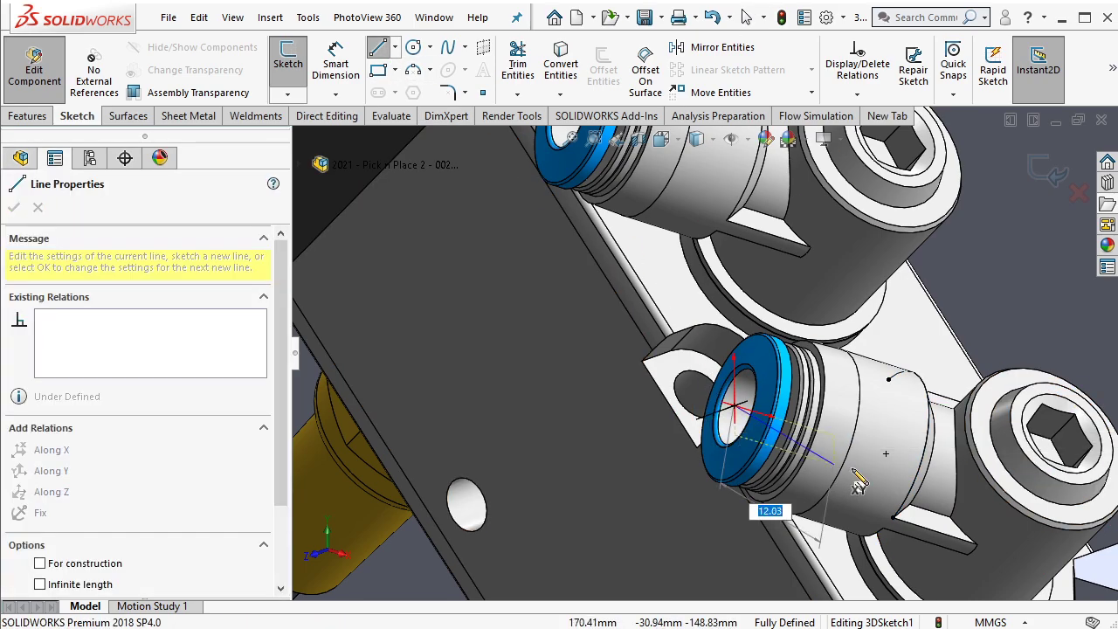
left_click(886, 454)
key("Escape")
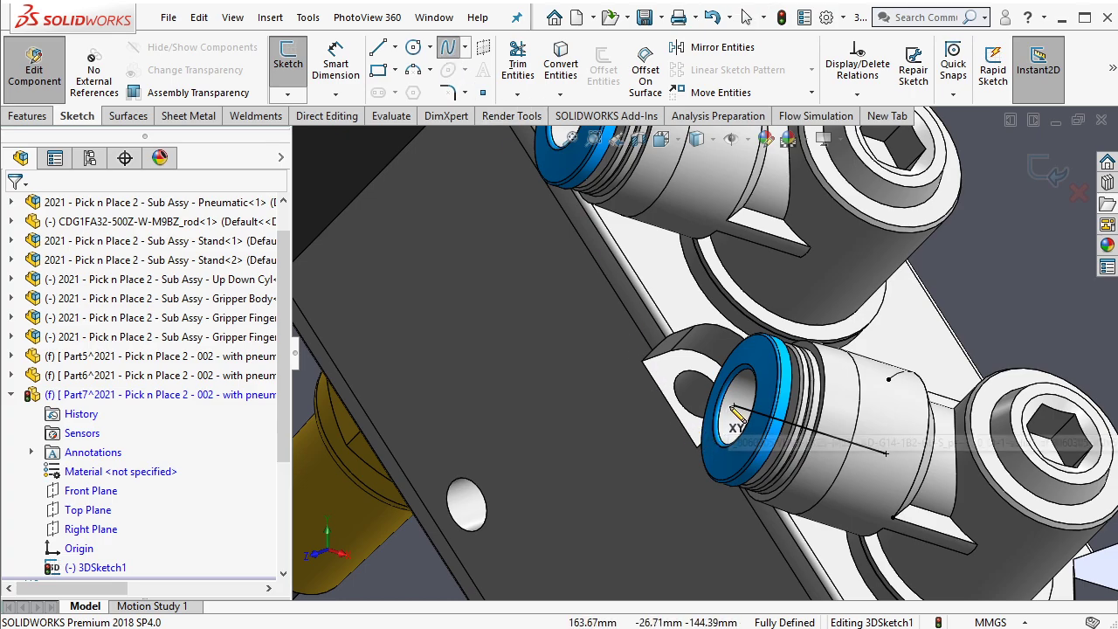
End the spline at the centre of the gripper cylinder's fitting
scroll(736, 412, "up", 3)
middle_click_drag(736, 412, 592, 234)
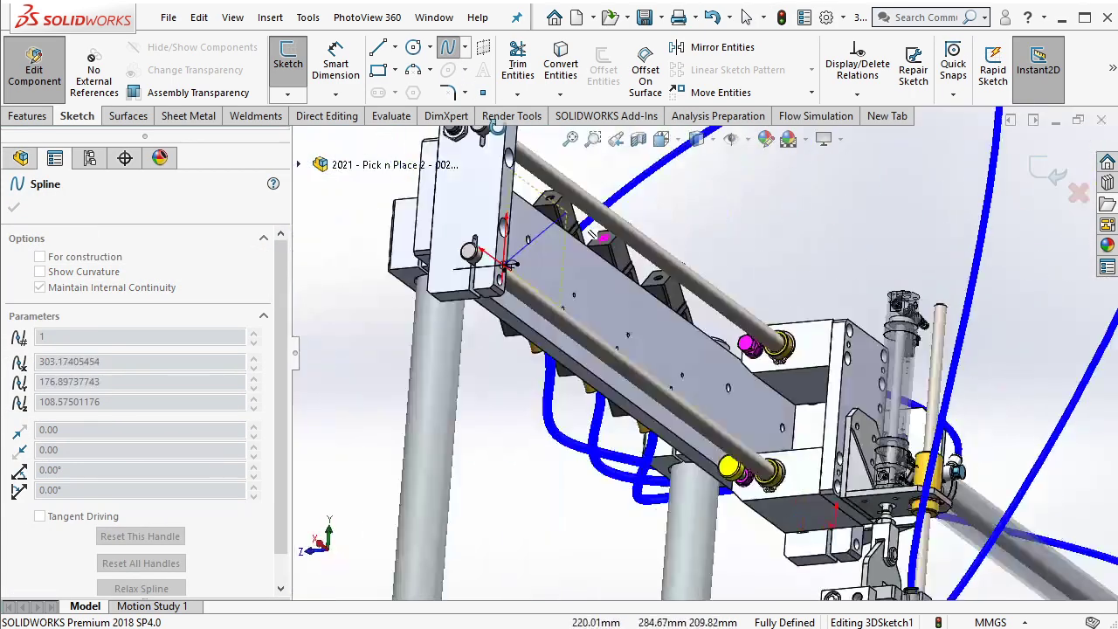
scroll(663, 393, "down", 3)
scroll(698, 462, "down", 3)
scroll(707, 491, "down", 3)
scroll(707, 491, "down", 3)
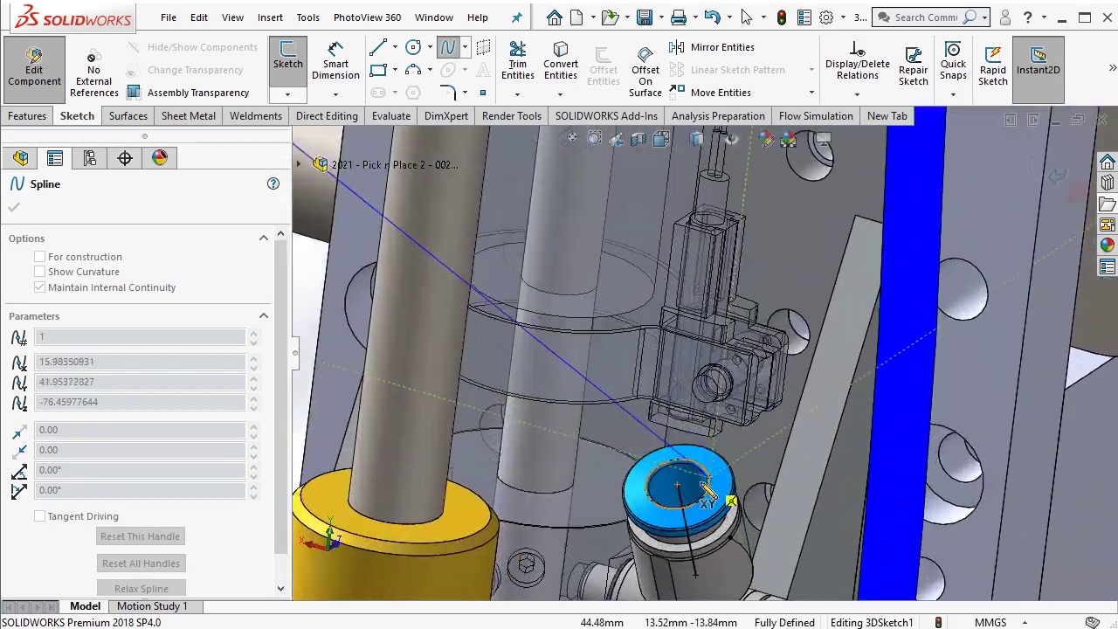
scroll(703, 491, "down", 2)
left_click(673, 480)
Insert a point midway along the spline and display its control polygon
scroll(664, 471, "up", 3)
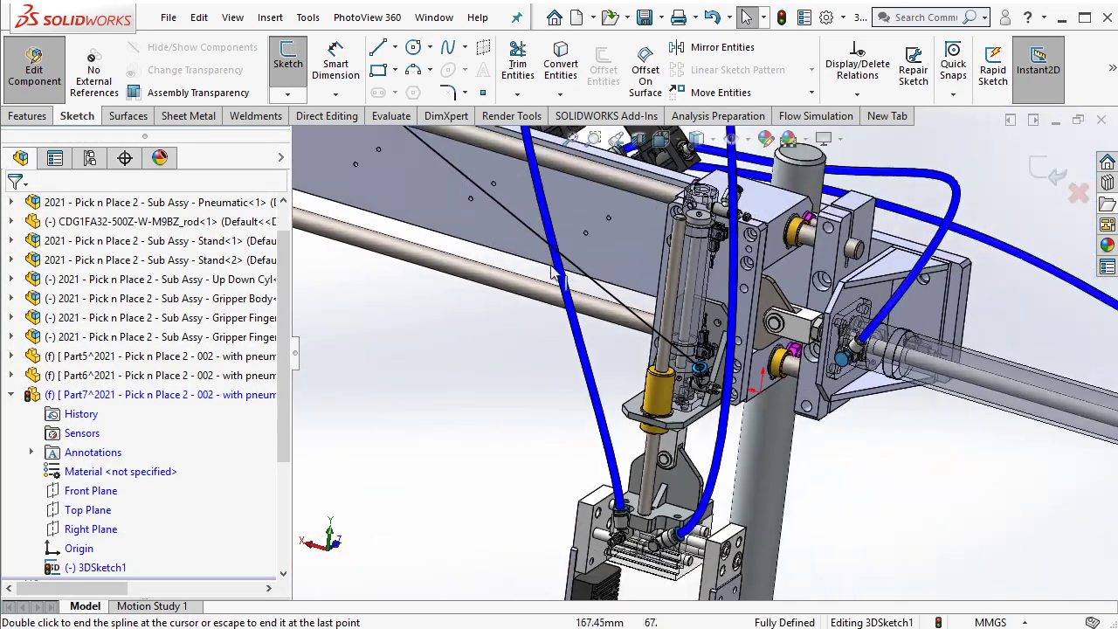
scroll(646, 349, "up", 3)
scroll(625, 225, "up", 2)
scroll(625, 225, "down", 2)
scroll(607, 258, "down", 2)
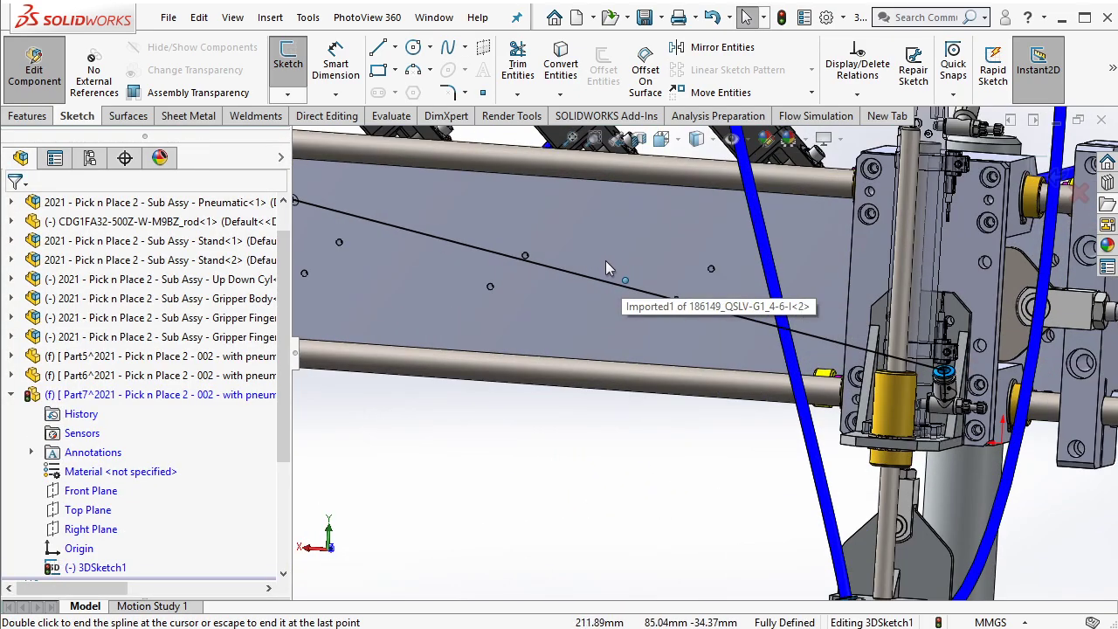
right_click(590, 286)
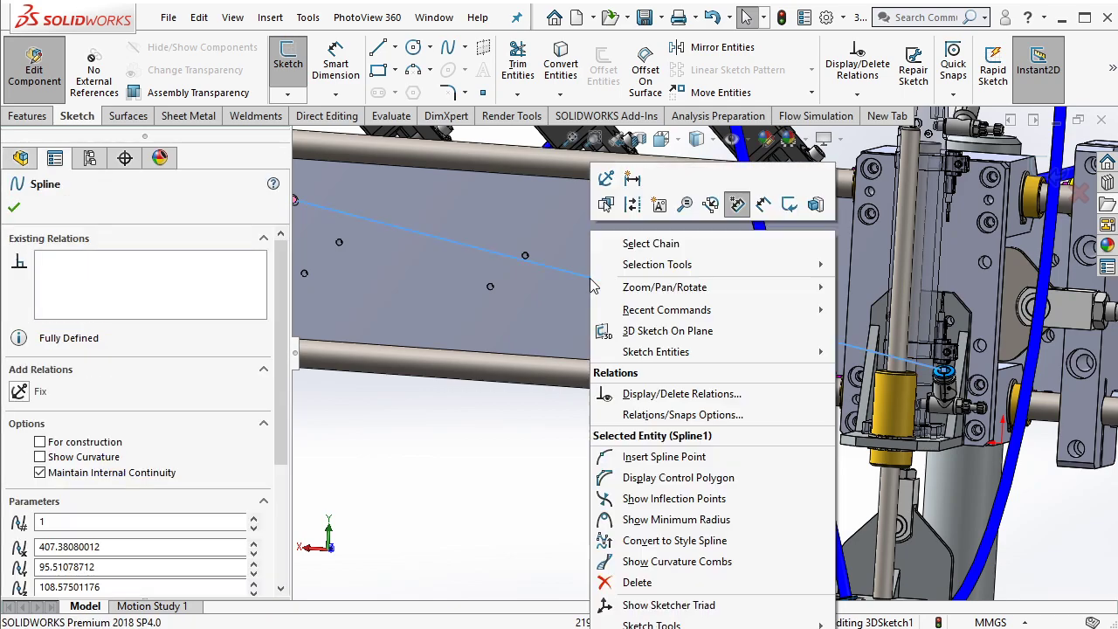
left_click(642, 461)
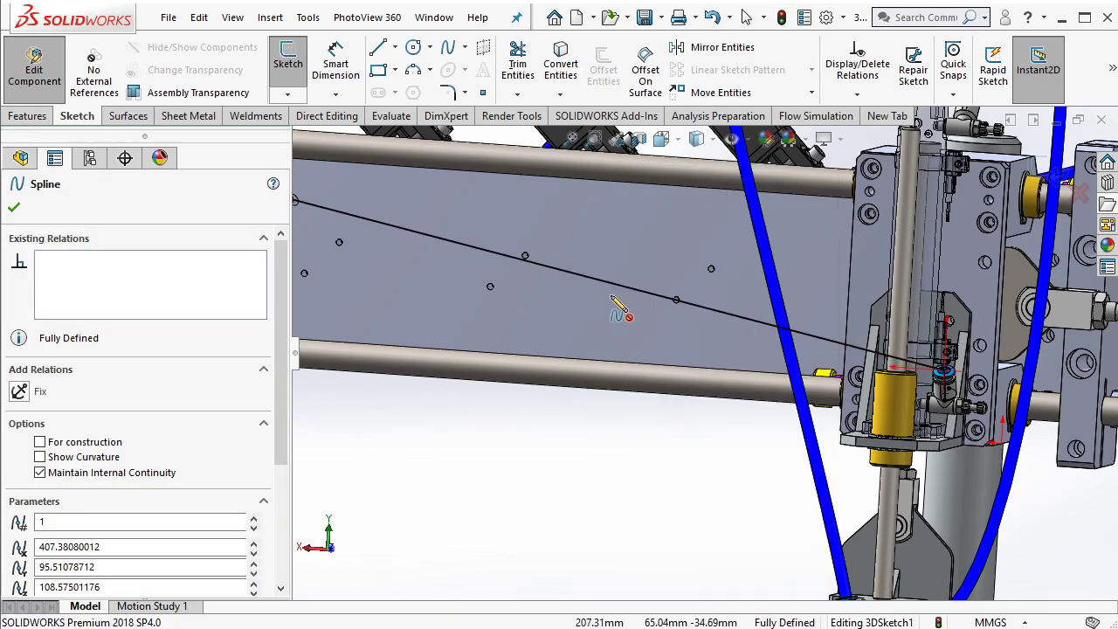
left_click(572, 274)
right_click(594, 285)
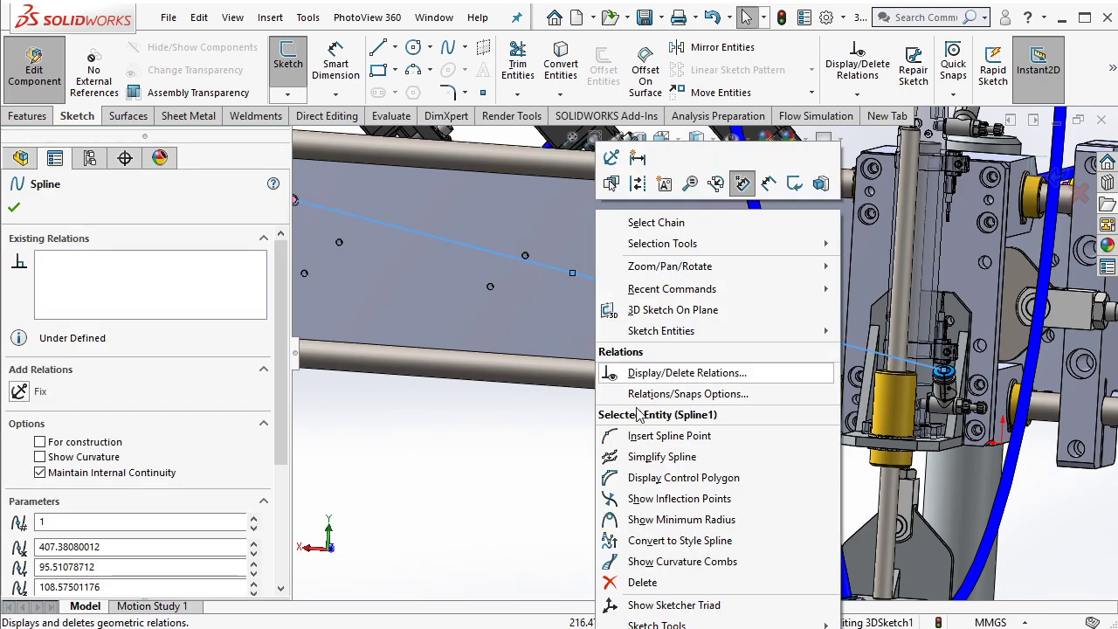
left_click(644, 479)
Drag the spline's control-polygon vertex upward so the arch clears the solenoid valves
scroll(617, 291, "up", 6)
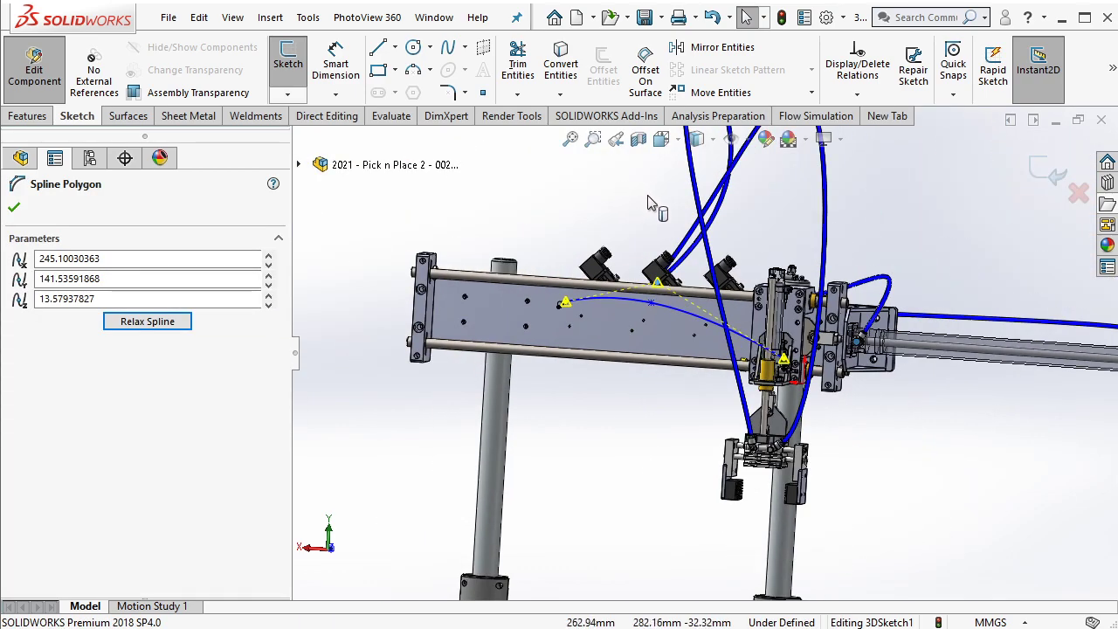
scroll(682, 258, "down", 4)
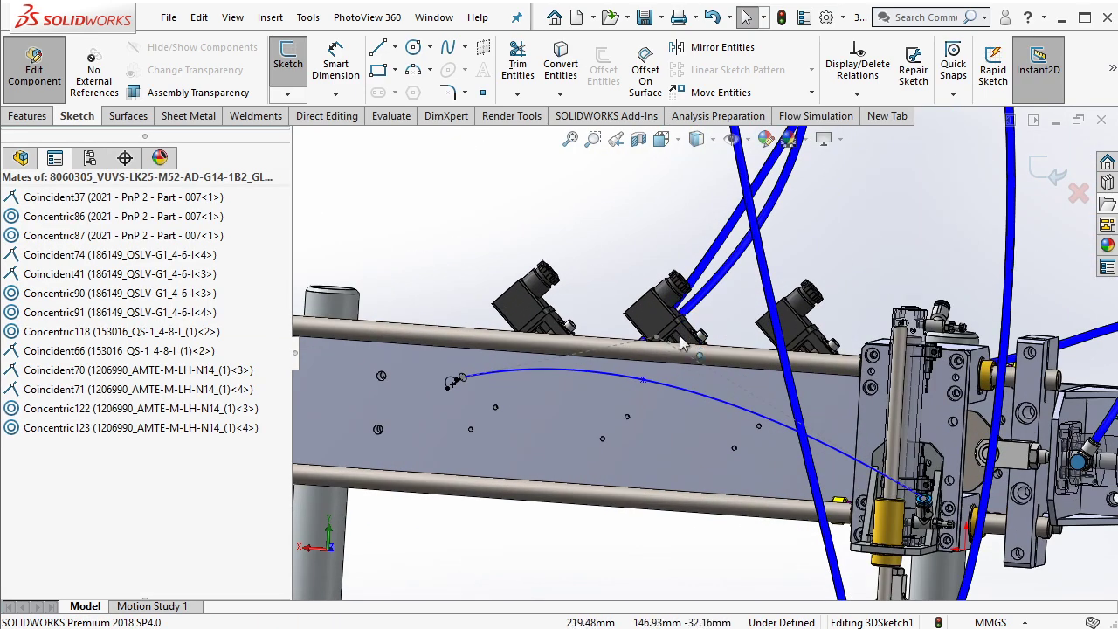
left_click_drag(648, 231, 646, 175)
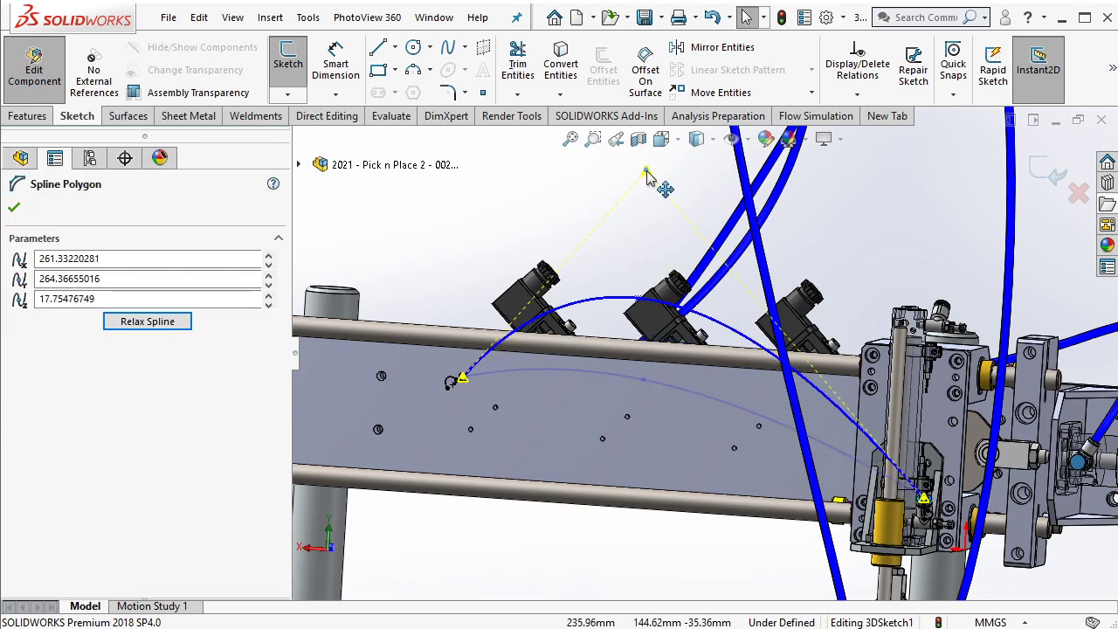
scroll(637, 218, "up", 2)
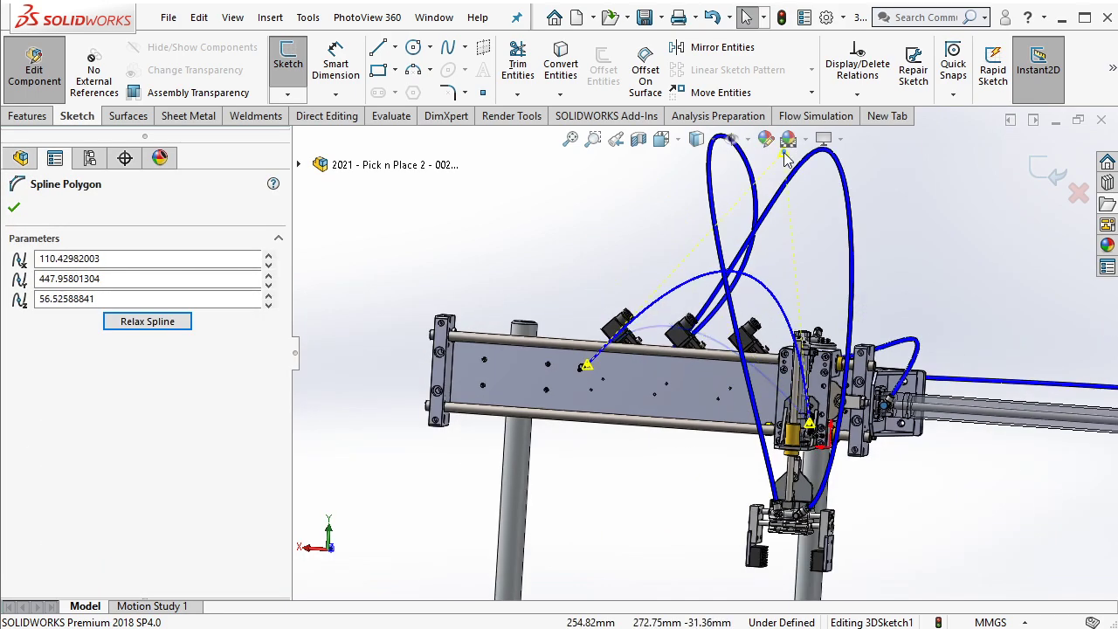
scroll(756, 327, "down", 3)
scroll(756, 328, "down", 2)
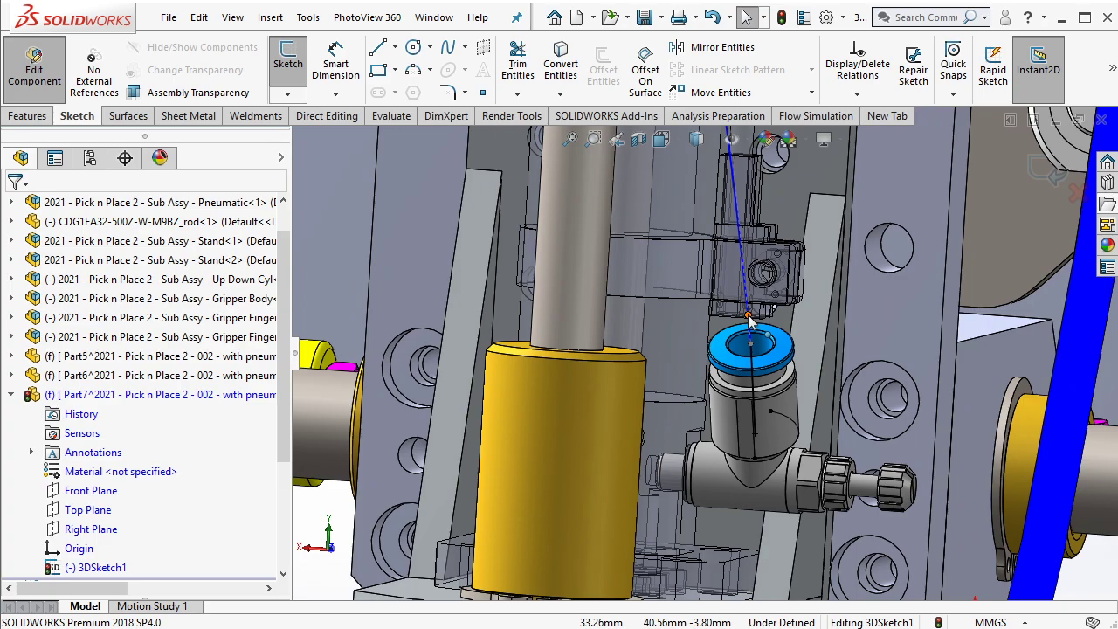
Finish the spline at the blue fitting's centre and make it tangent to that fitting's line
left_click(751, 345)
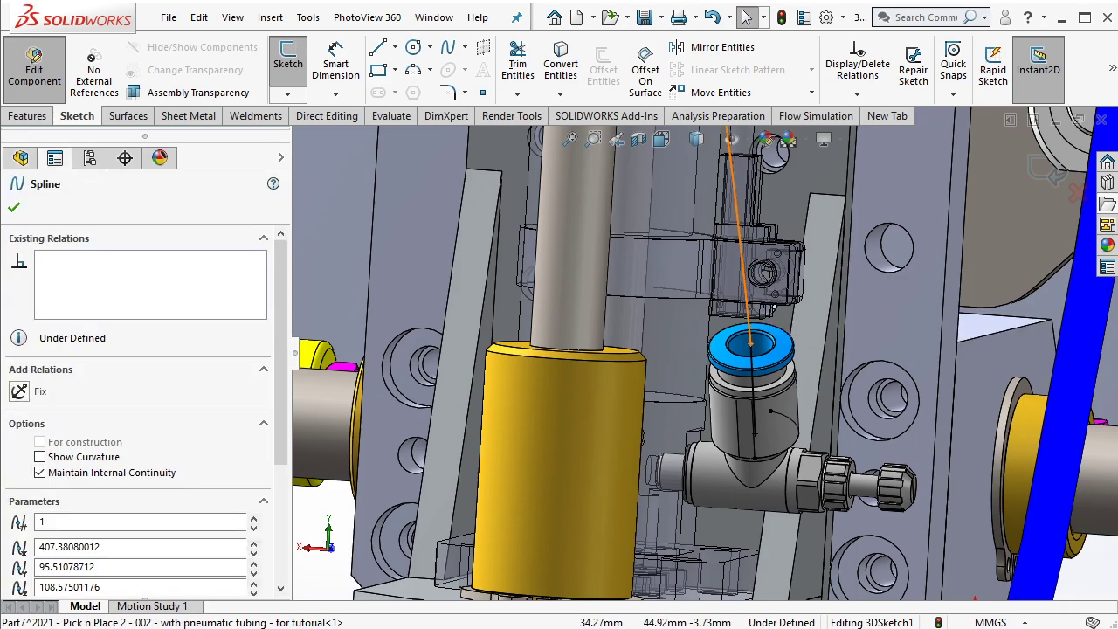
double_click(756, 382)
left_click(753, 410, "ctrl")
left_click(805, 320)
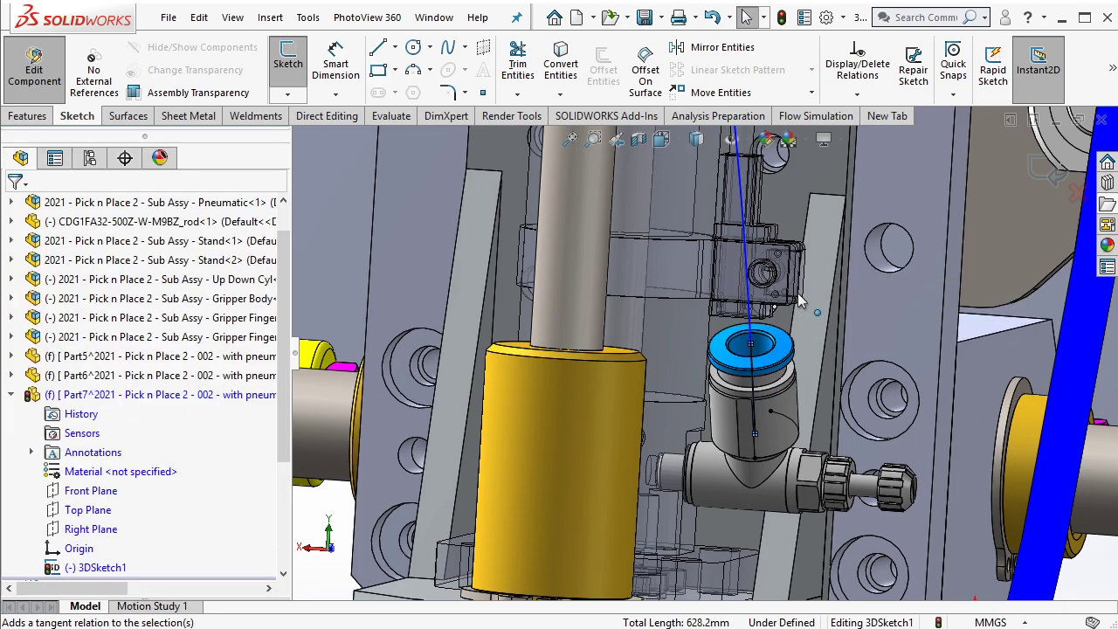
Make the spline tangent to the short line at the valve fitting
scroll(565, 251, "up", 5)
scroll(565, 247, "up", 2)
middle_click_drag(565, 247, 466, 325)
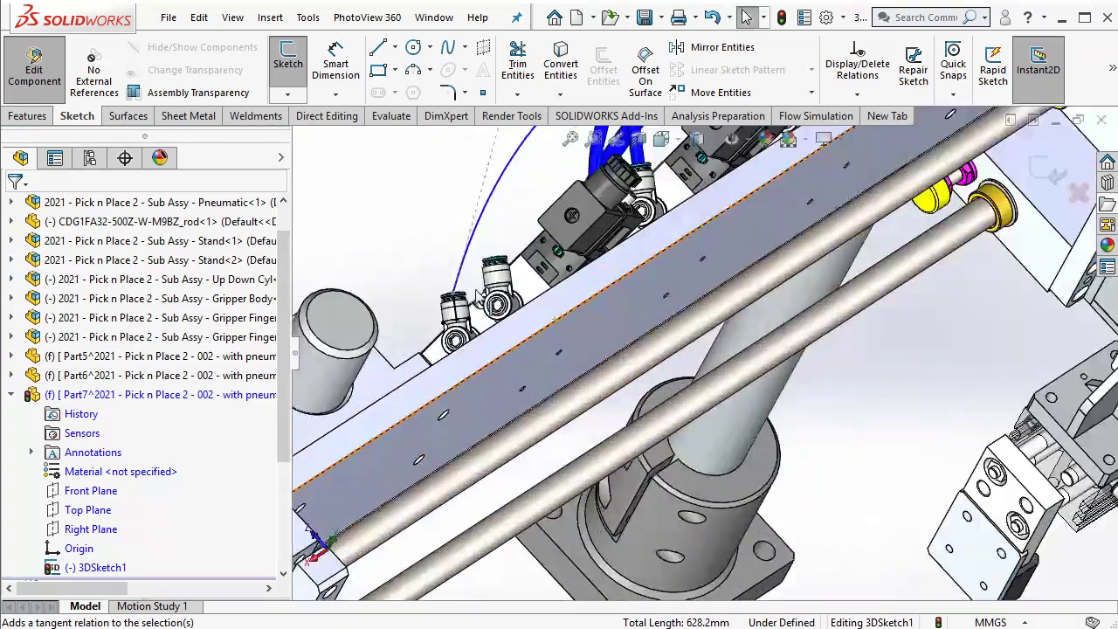
scroll(466, 325, "down", 4)
left_click(454, 319)
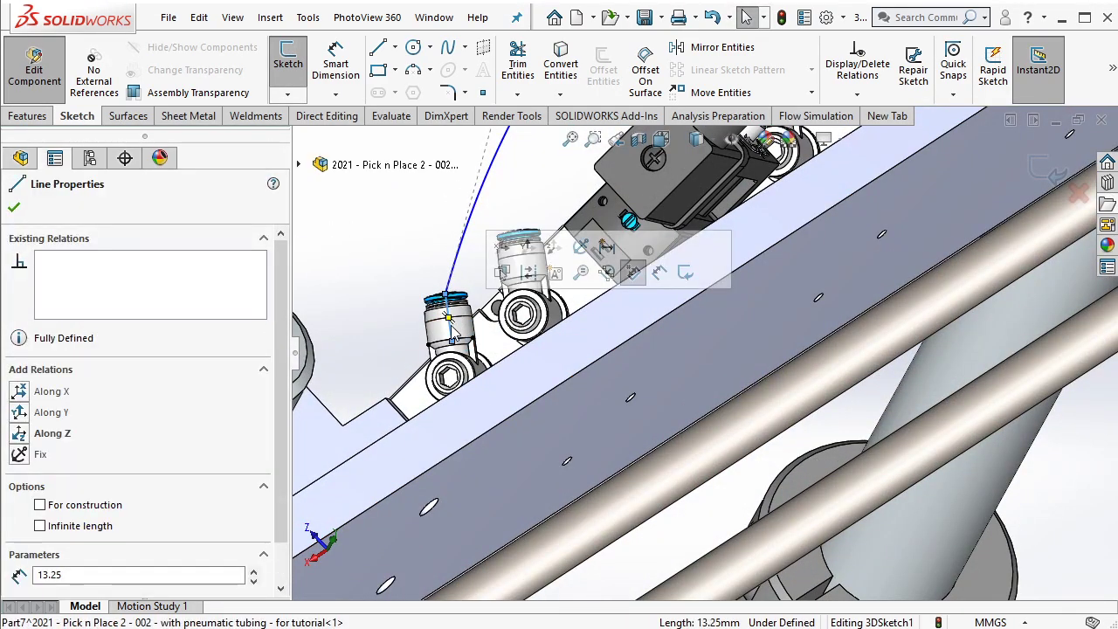
left_click(467, 253, "ctrl")
left_click(505, 185)
Reshape the spline's arch above the machine by dragging a polygon vertex
scroll(506, 185, "up", 5)
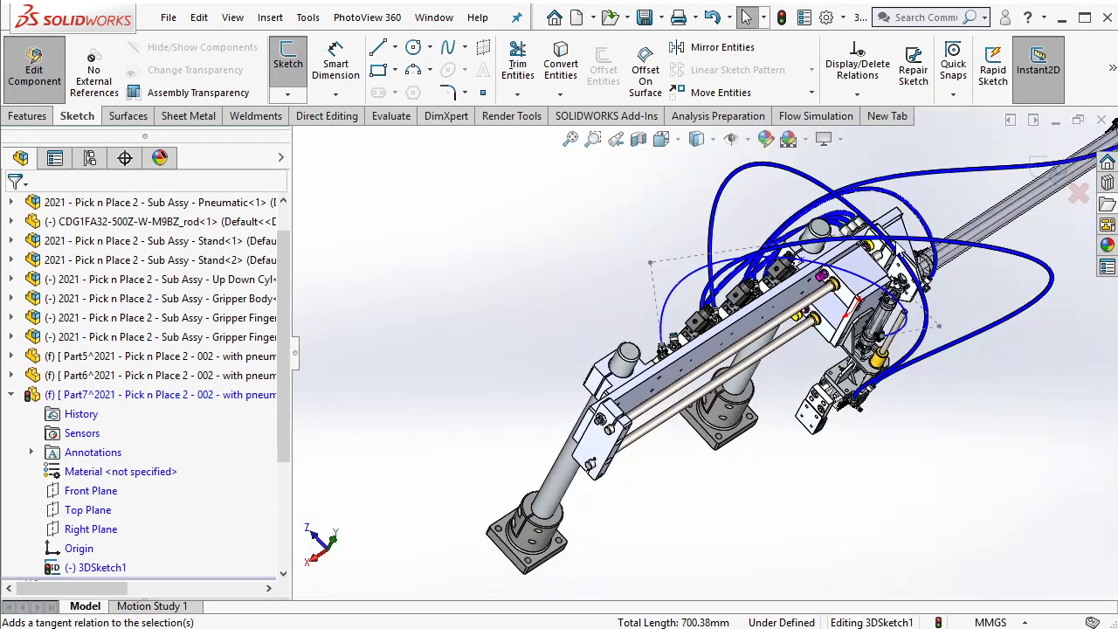
middle_click_drag(506, 185, 848, 129)
scroll(743, 223, "up", 3)
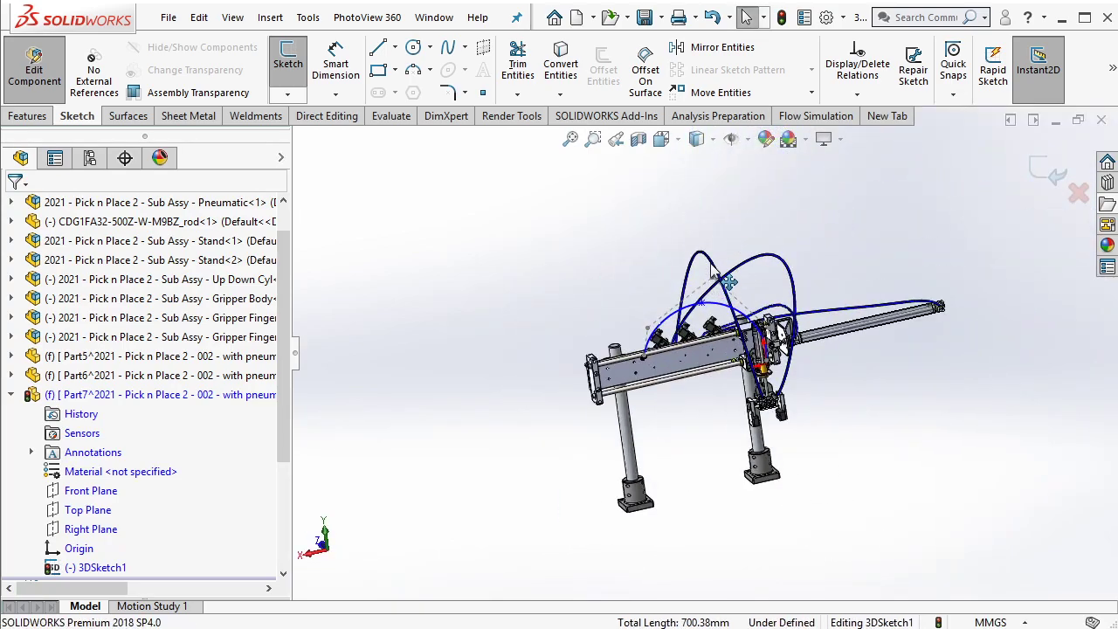
left_click_drag(724, 280, 703, 188)
scroll(731, 253, "down", 3)
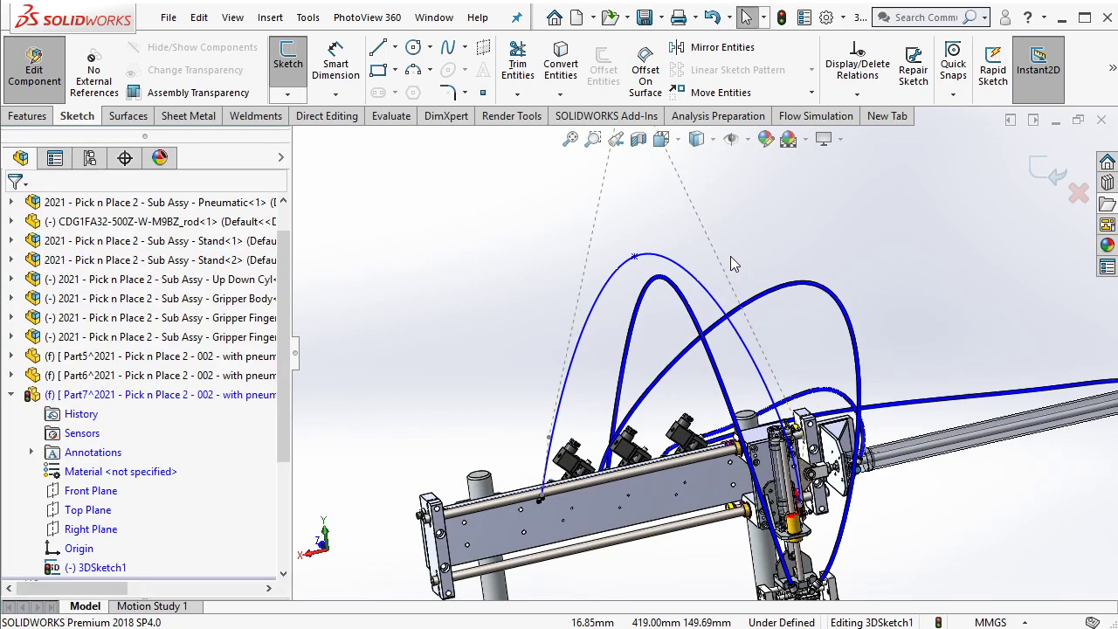
Dimension the spline's length to 1300 mm, replacing the former 1041.63
left_click(604, 289)
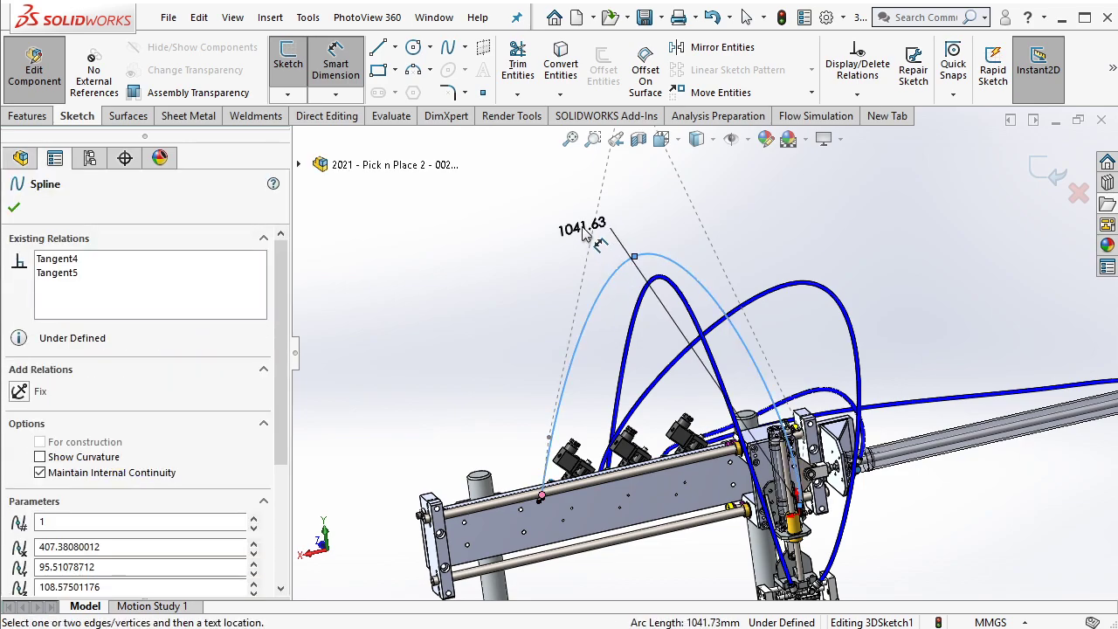
left_click(578, 222)
type("1300")
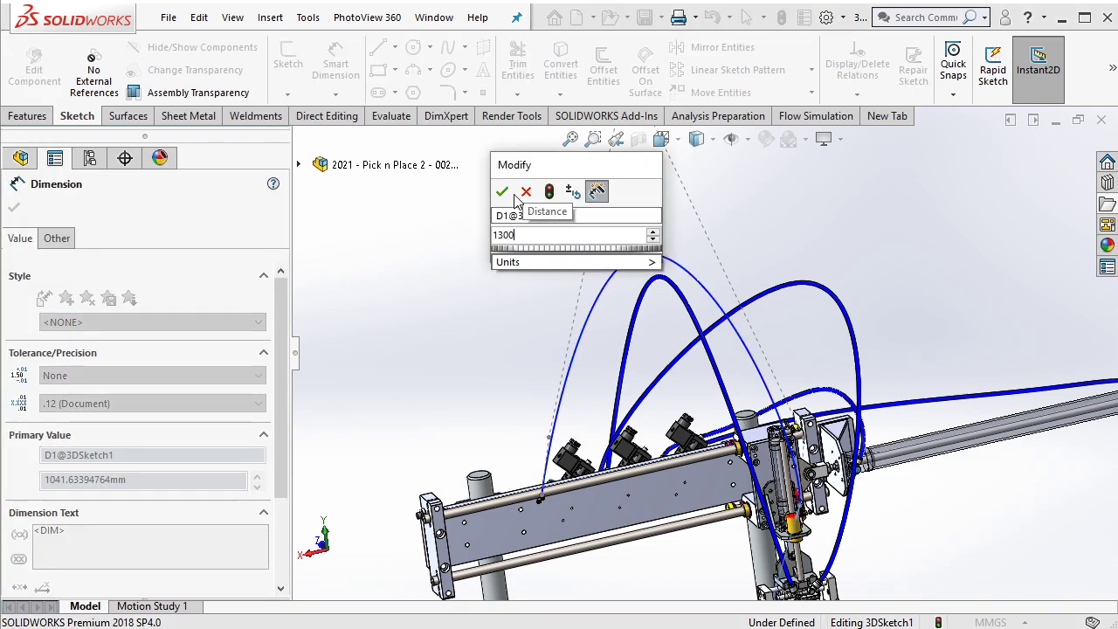
left_click(502, 192)
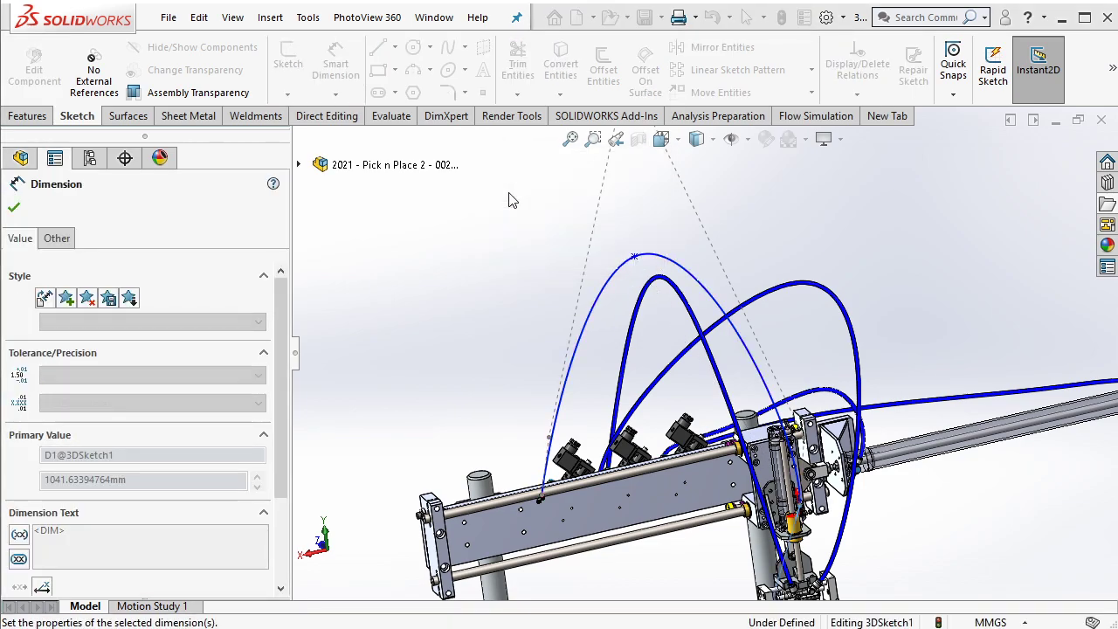
key("Escape")
scroll(717, 301, "up", 3)
mouse_move(718, 302)
middle_mouse_down()
mouse_move(736, 312)
mouse_move(738, 371)
mouse_move(738, 350)
middle_mouse_up()
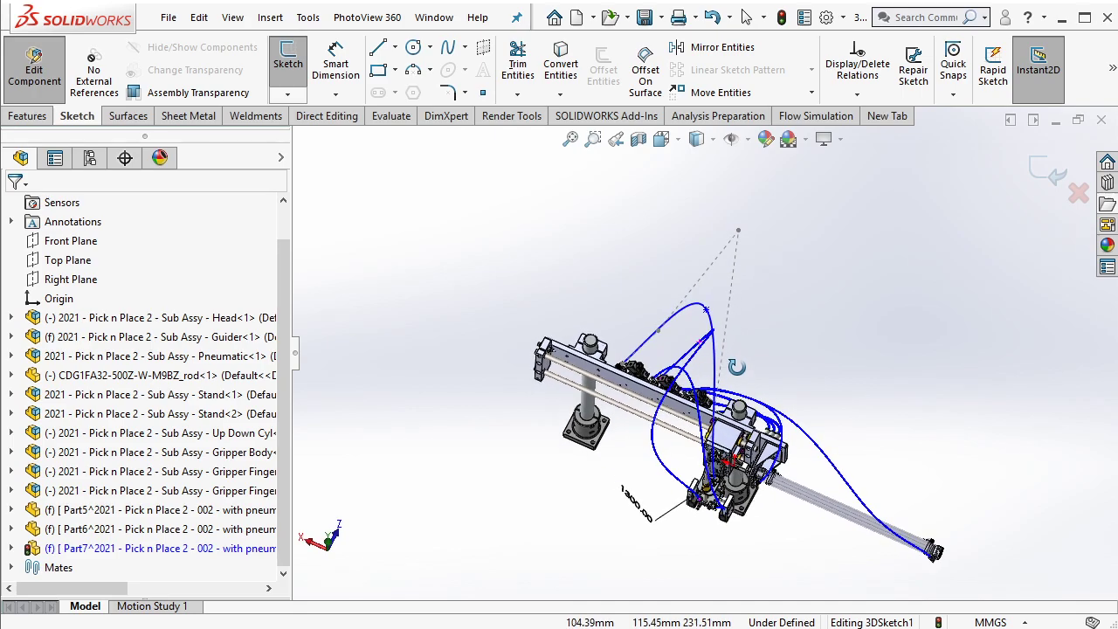
Drag a control point to reshape the spline's loop and check it from several angles
left_click_drag(734, 232, 655, 267)
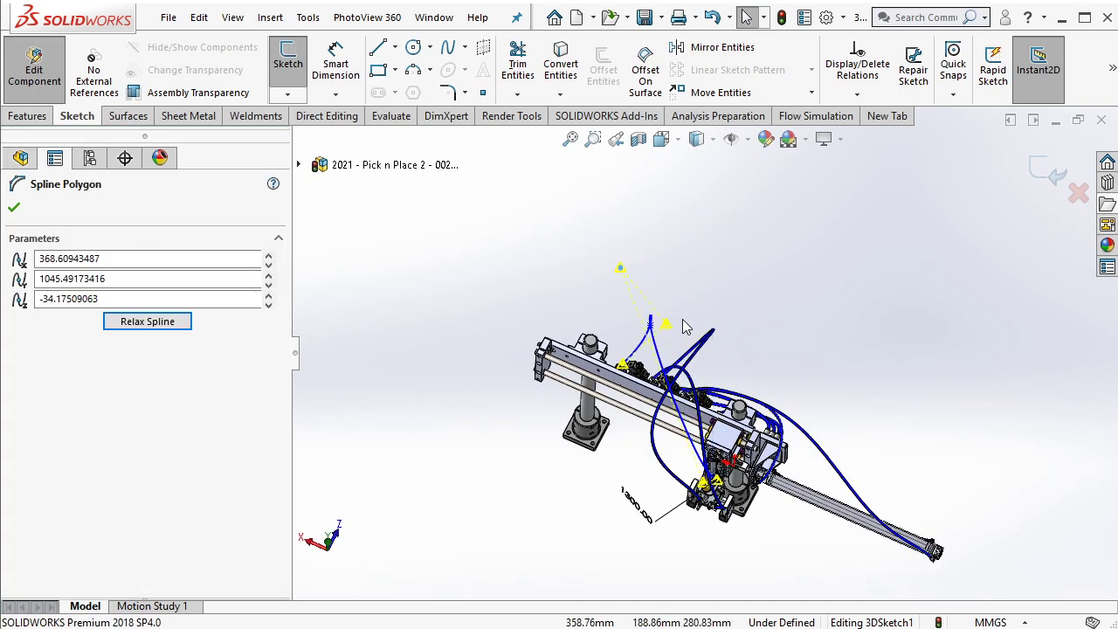
mouse_move(686, 326)
middle_mouse_down()
mouse_move(730, 156)
mouse_move(638, 219)
middle_mouse_up()
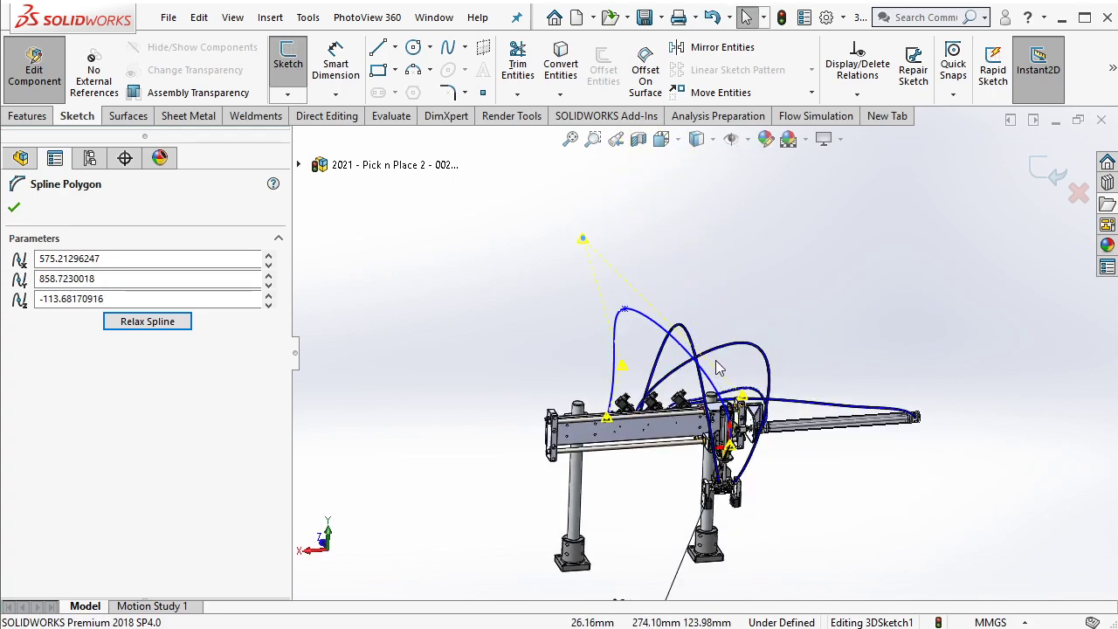
middle_click_drag(718, 367, 690, 345)
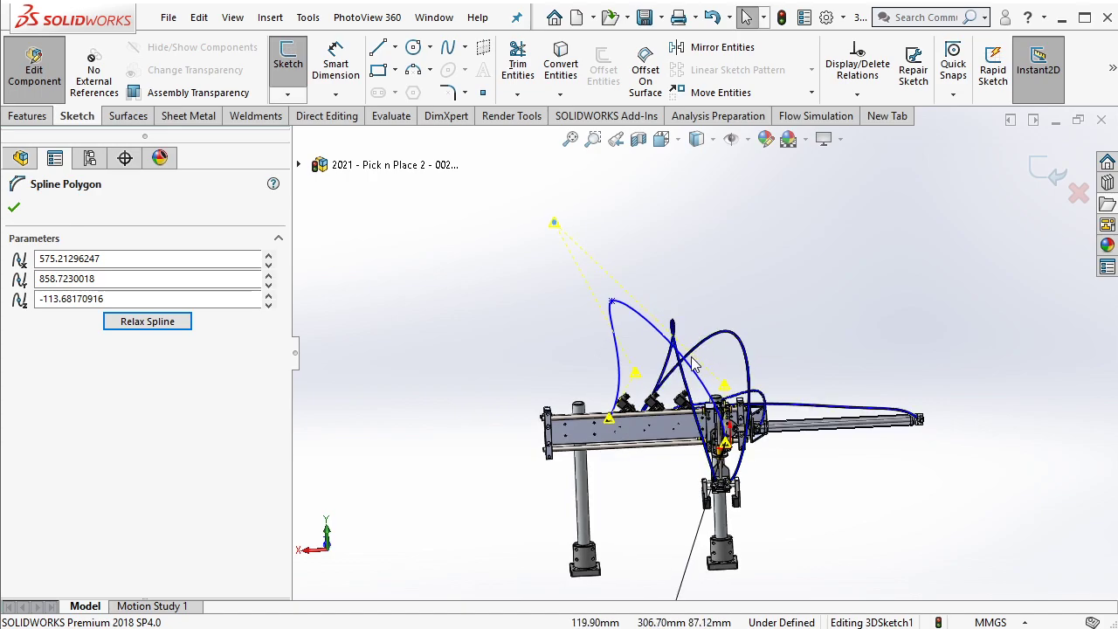
scroll(622, 386, "down", 2)
middle_click_drag(599, 400, 552, 436)
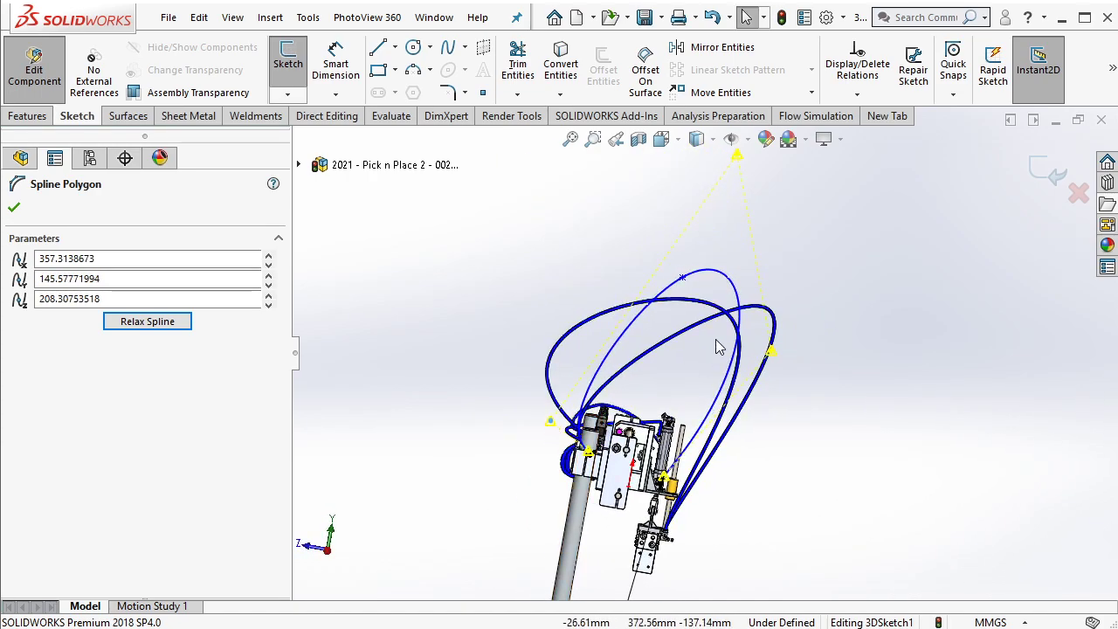
middle_click_drag(716, 347, 733, 327)
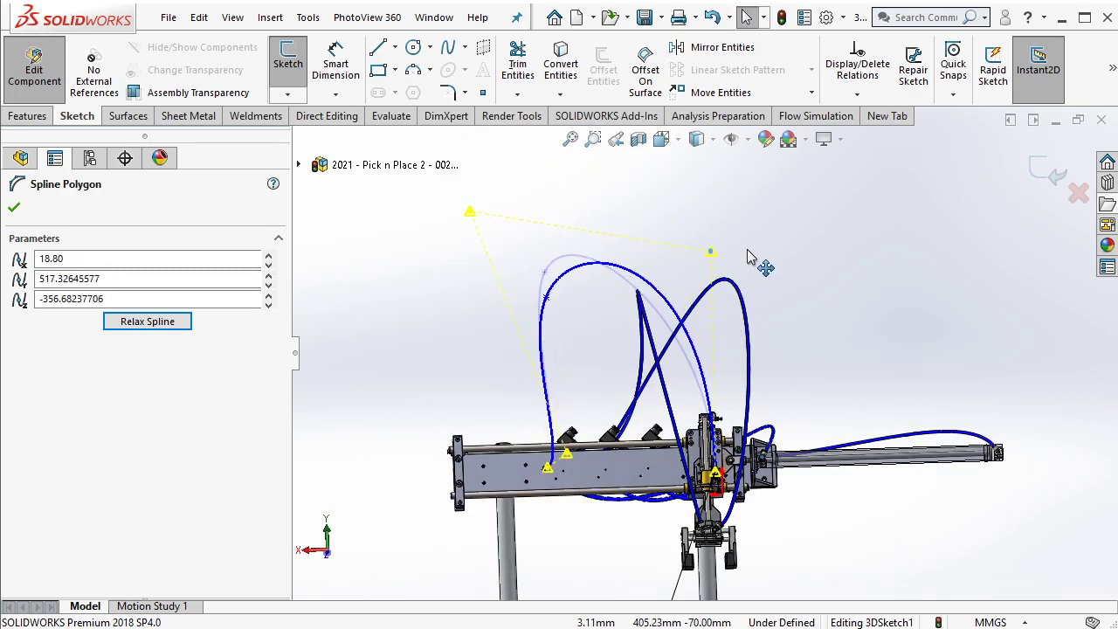
mouse_move(629, 262)
middle_mouse_down()
mouse_move(611, 242)
mouse_move(669, 175)
mouse_move(656, 264)
mouse_move(686, 298)
middle_mouse_up()
key("Escape")
Exit the 3D sketch and zoom into a valve fitting in Front view
scroll(833, 369, "down", 3)
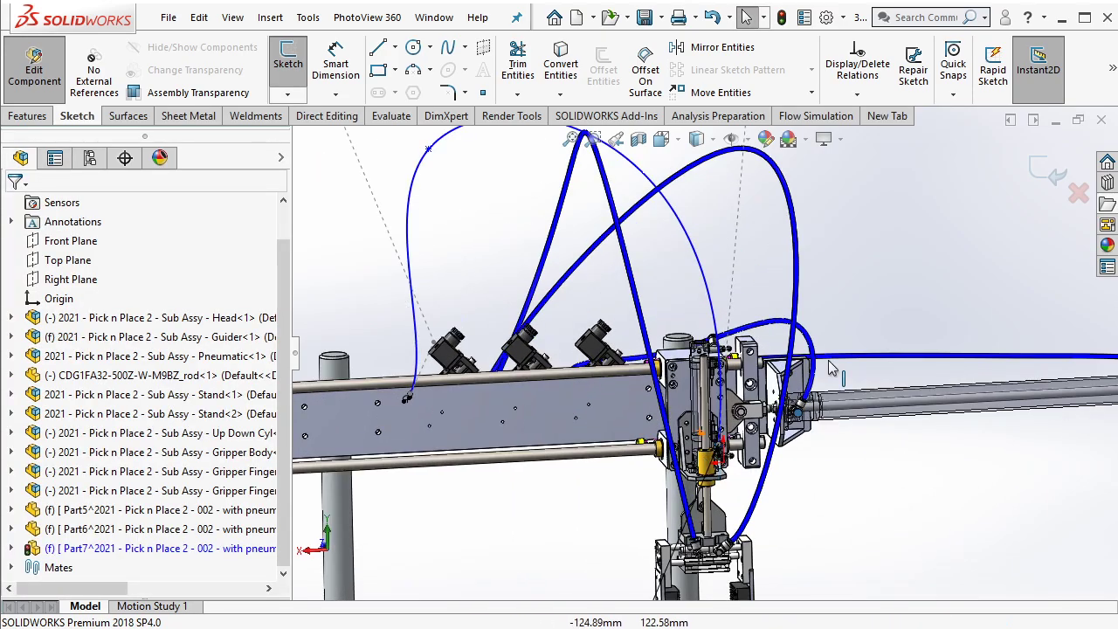
left_click(1048, 168)
scroll(751, 491, "down", 3)
scroll(673, 419, "down", 3)
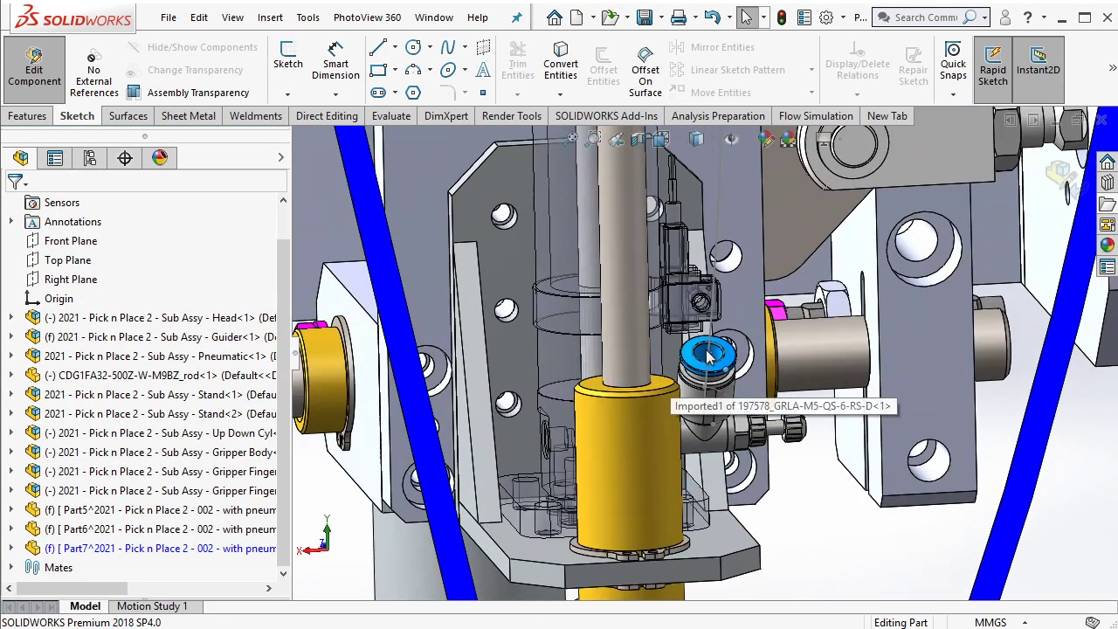
scroll(714, 374, "down", 3)
key("ctrl+1")
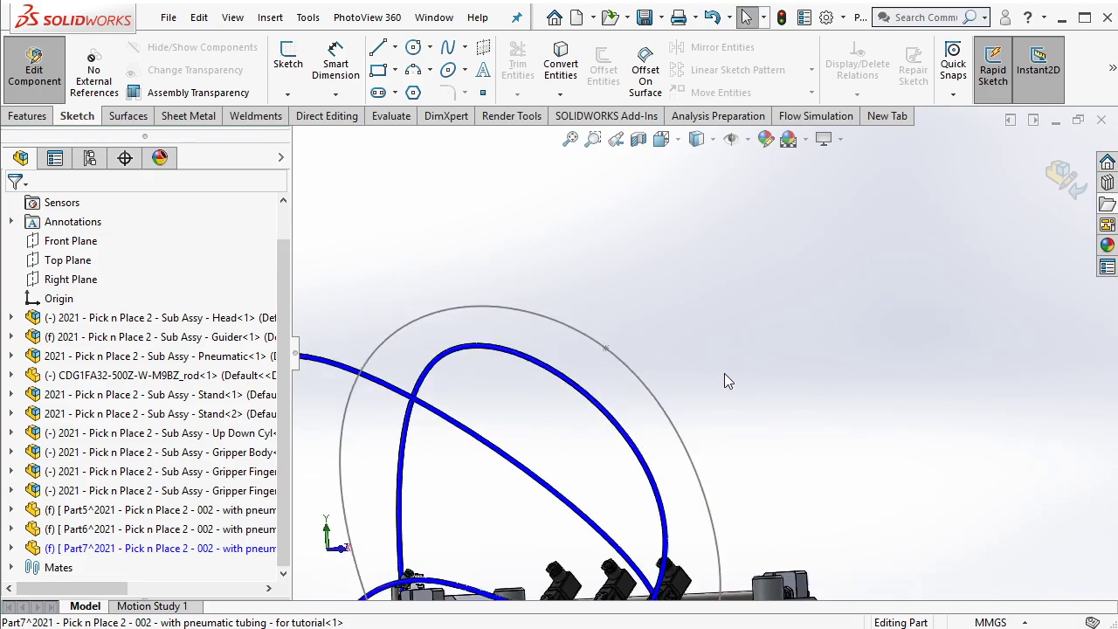
scroll(819, 304, "down", 3)
scroll(816, 349, "down", 2)
scroll(816, 352, "down", 3)
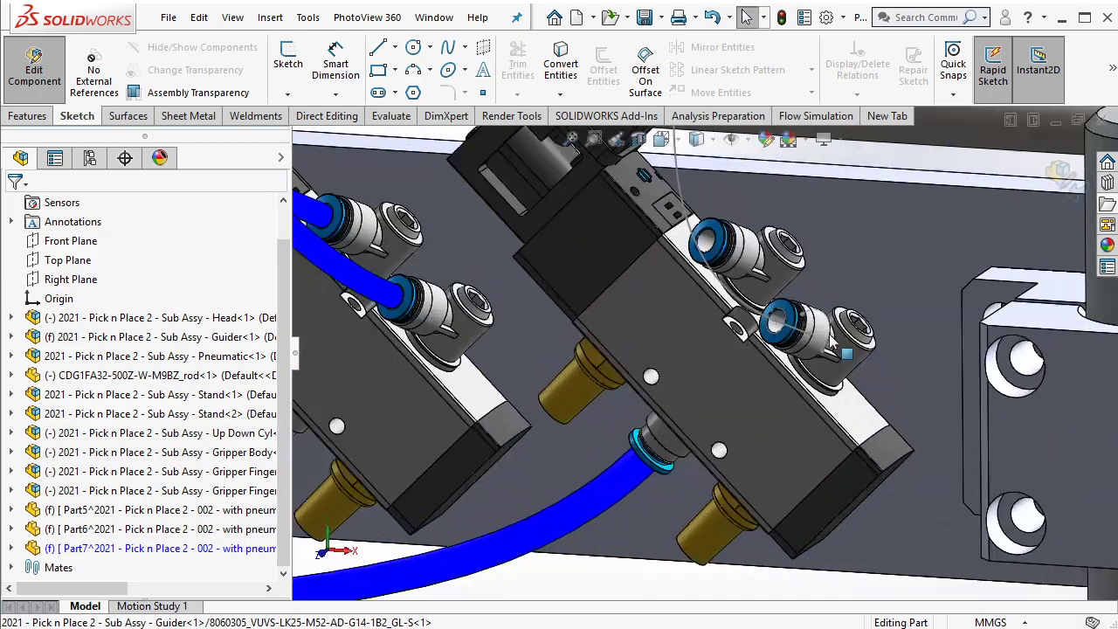
scroll(799, 354, "down", 3)
scroll(547, 505, "down", 2)
Create reference Plane1 at the tube path's end point
left_click(28, 116)
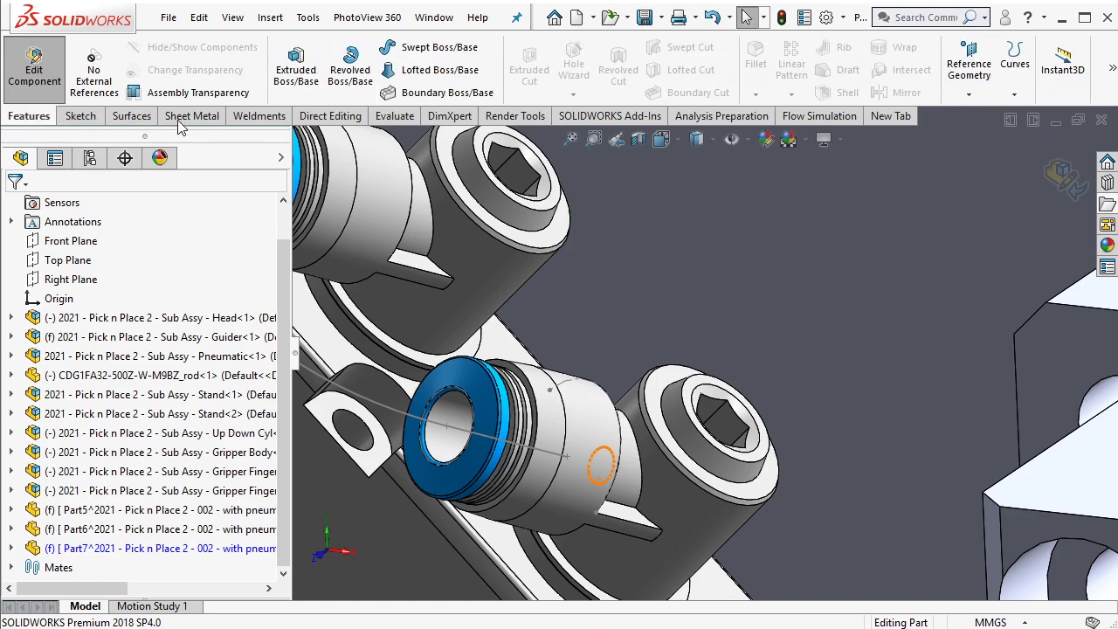
left_click(971, 91)
left_click(981, 114)
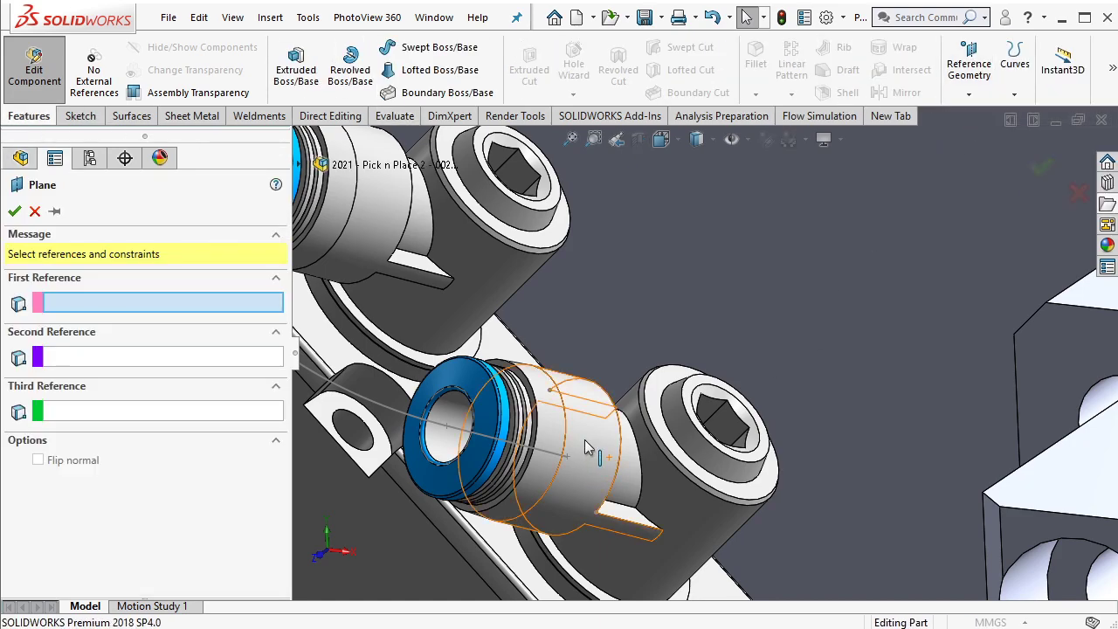
left_click(578, 388)
left_click(14, 210)
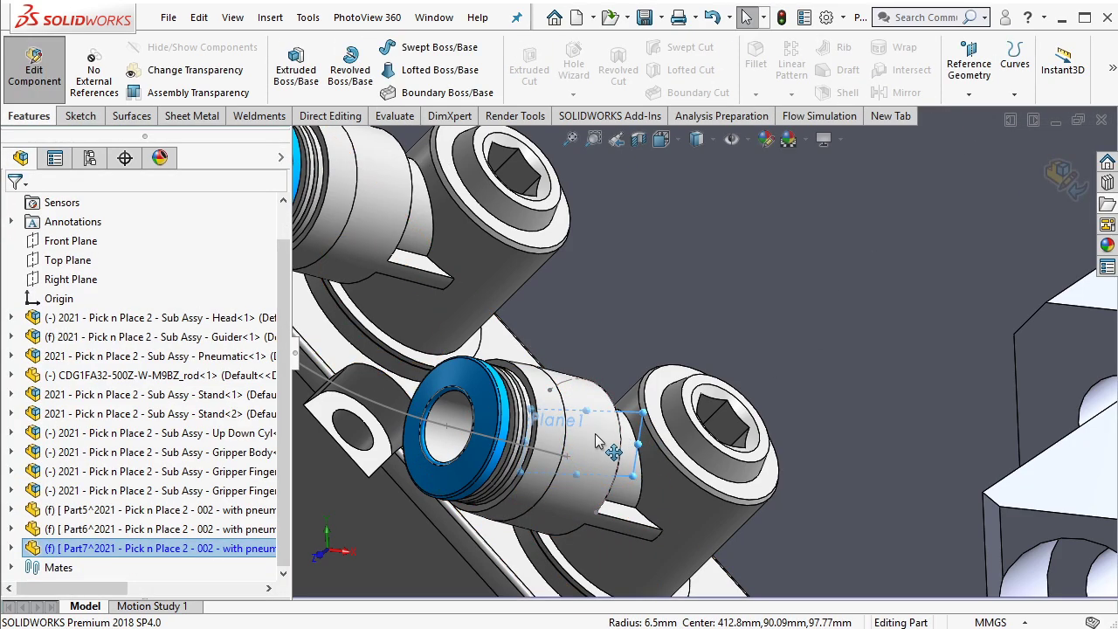
Sketch a 6 mm diameter circle on Plane1 centred on the tube path
middle_click_drag(524, 411, 590, 380)
right_click(616, 371)
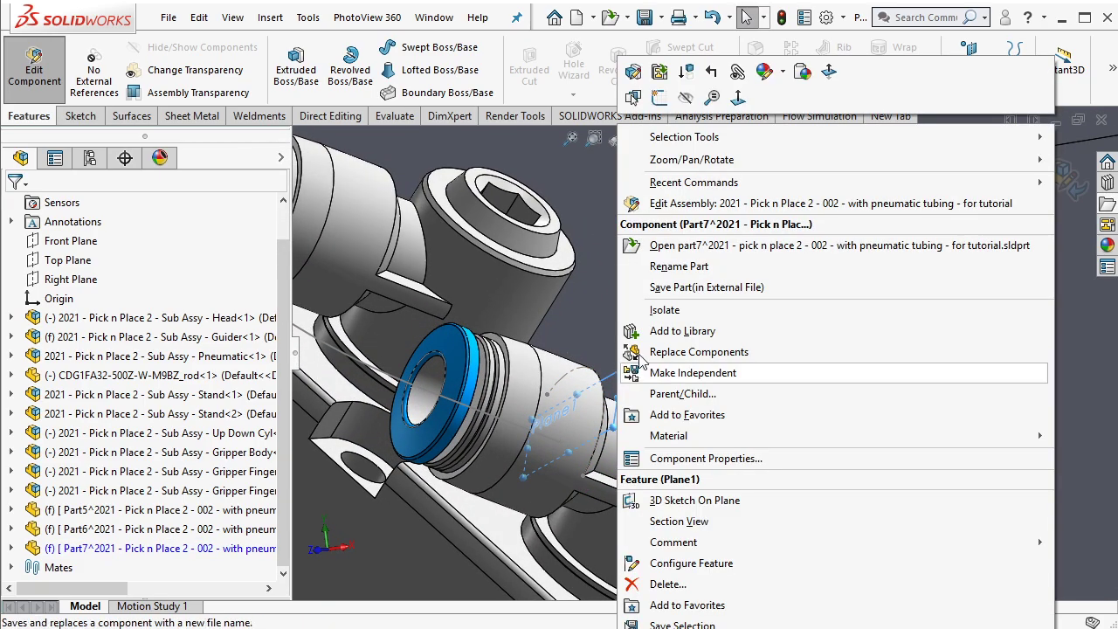
left_click(660, 98)
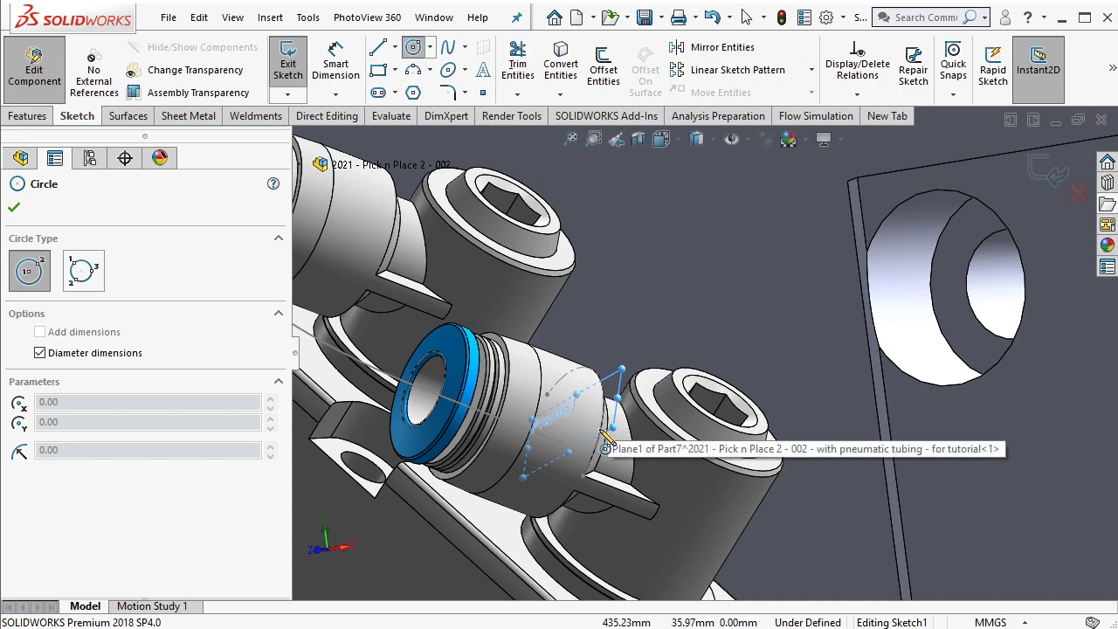
left_click(564, 453)
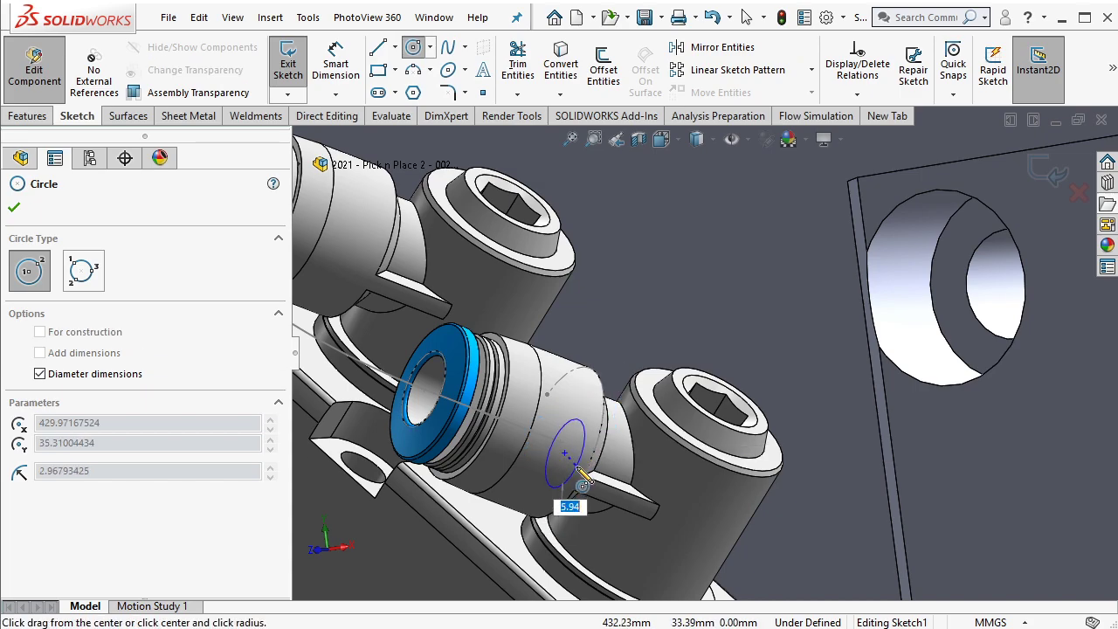
key("Return")
key("Escape")
Make the circle centre coincident with the path's end point and close the sketch
scroll(584, 456, "down", 2)
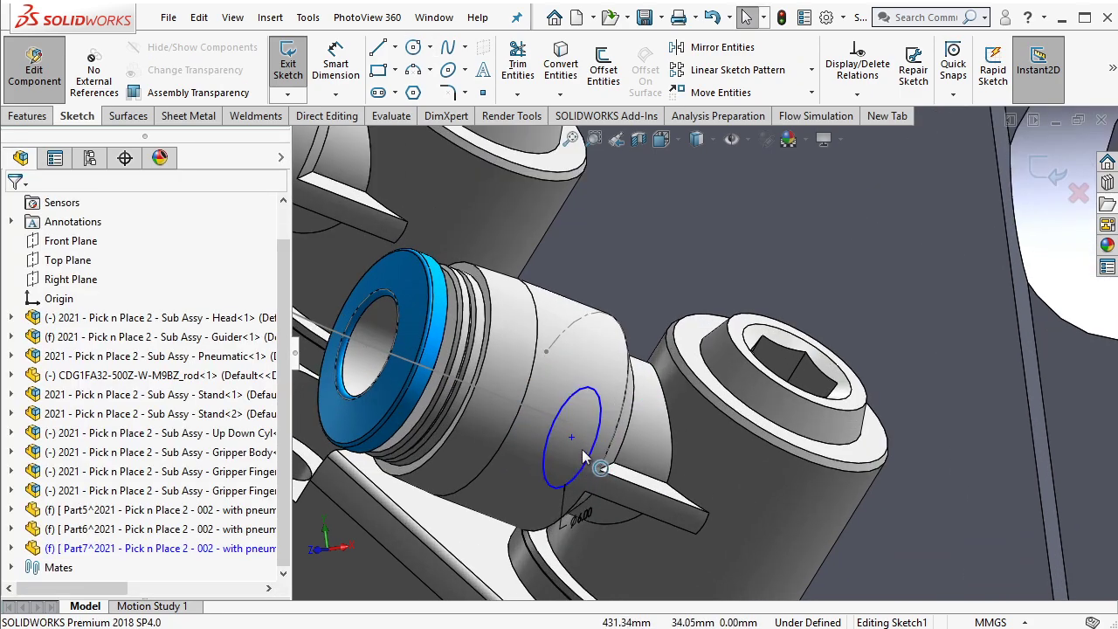
left_click(564, 424)
left_click(581, 443, "ctrl")
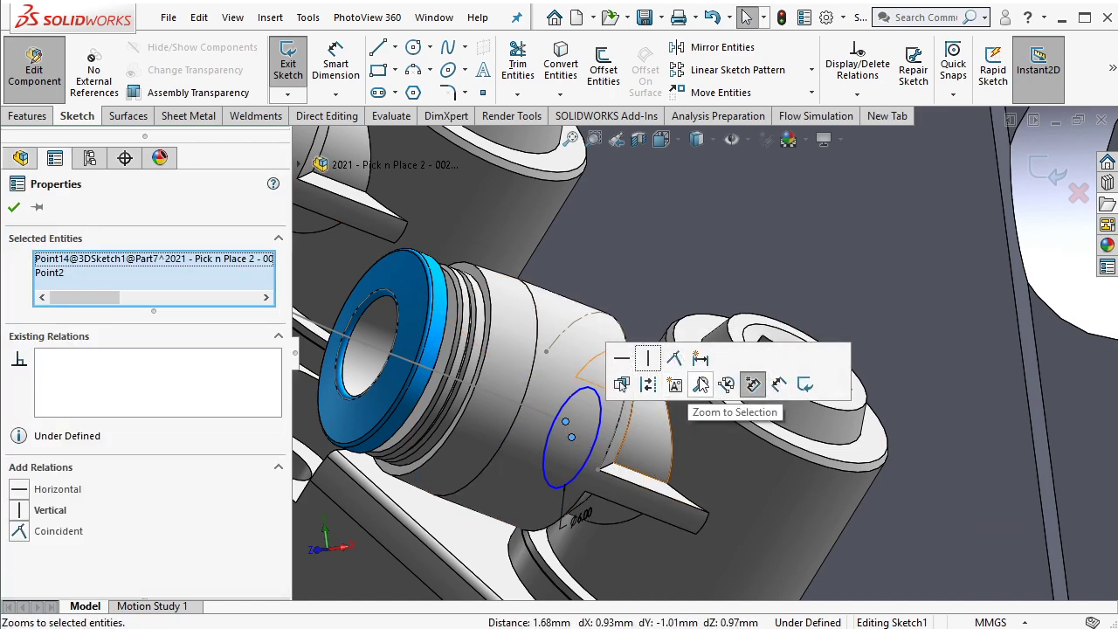
left_click(288, 70)
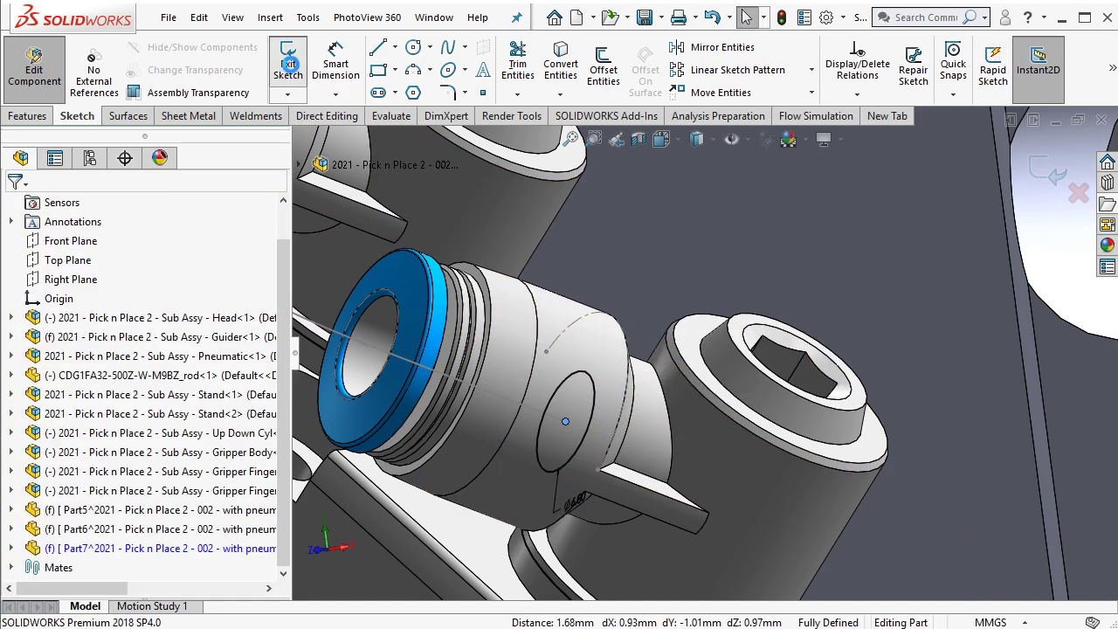
Sweep the circle sketch along 3DSketch1 as a 0.50 mm thin feature
left_click(453, 54)
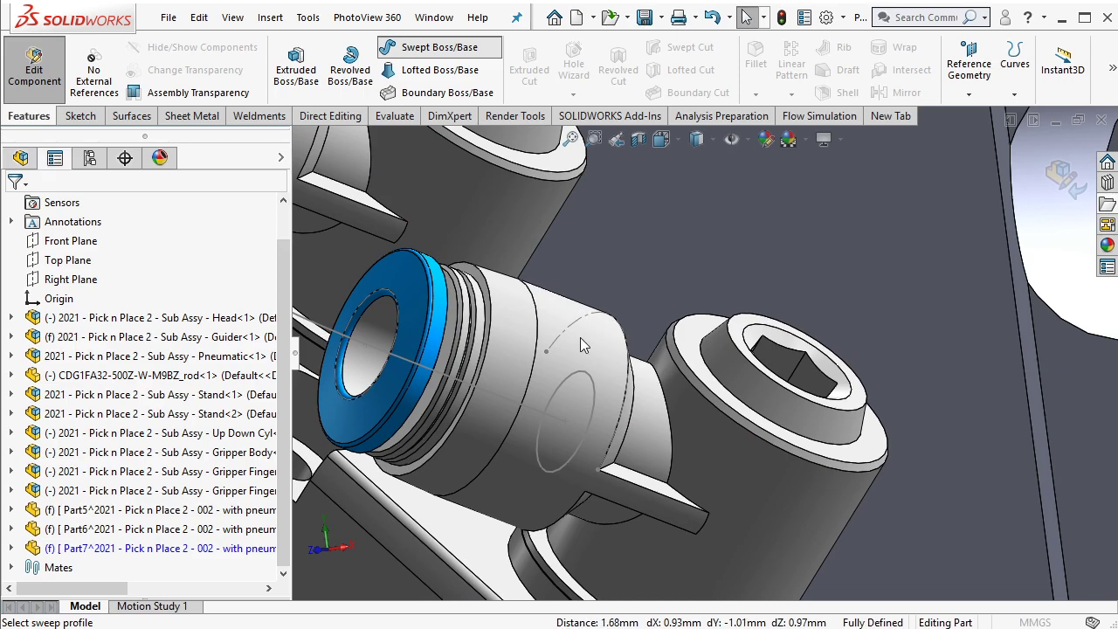
left_click(587, 393)
left_click(380, 353)
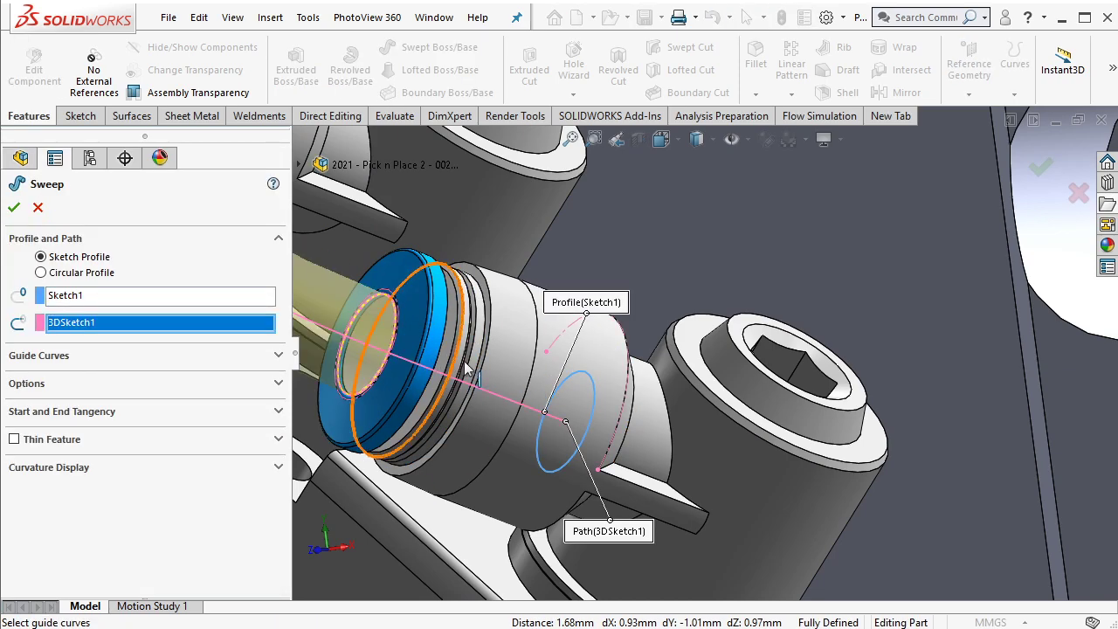
left_click(13, 438)
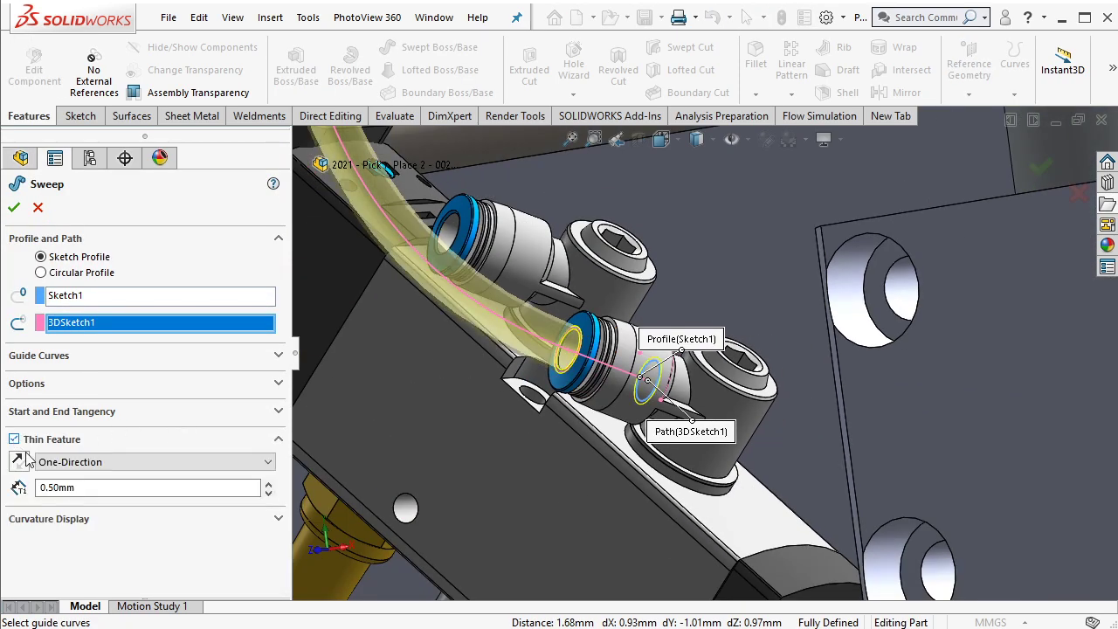
left_click(12, 206)
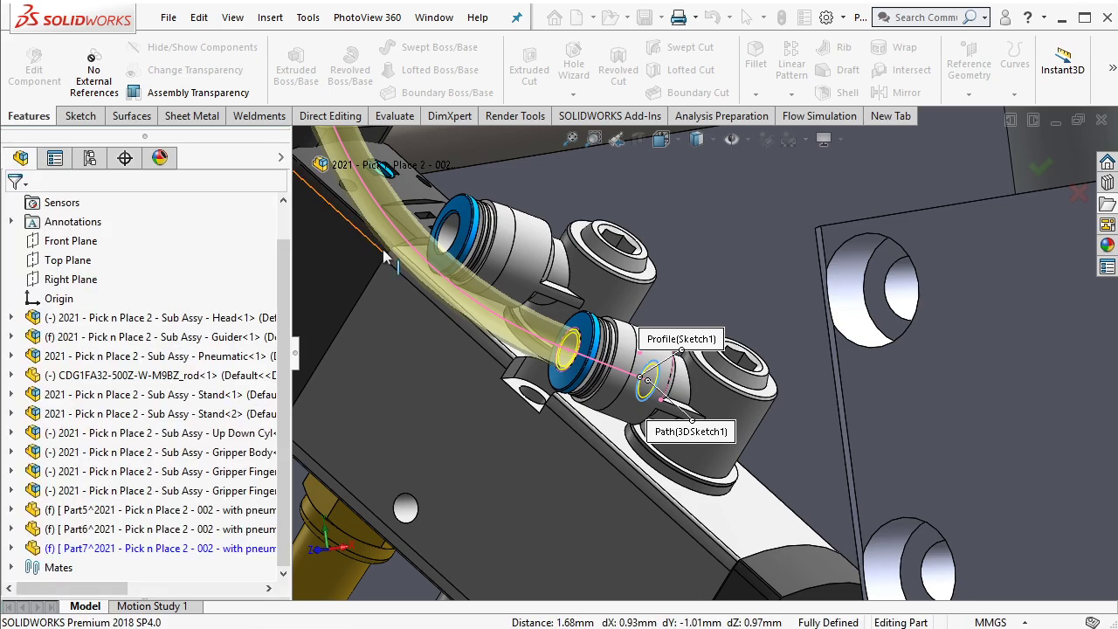
Return to assembly editing and inspect the new blue tube
left_click(35, 70)
left_click(500, 140)
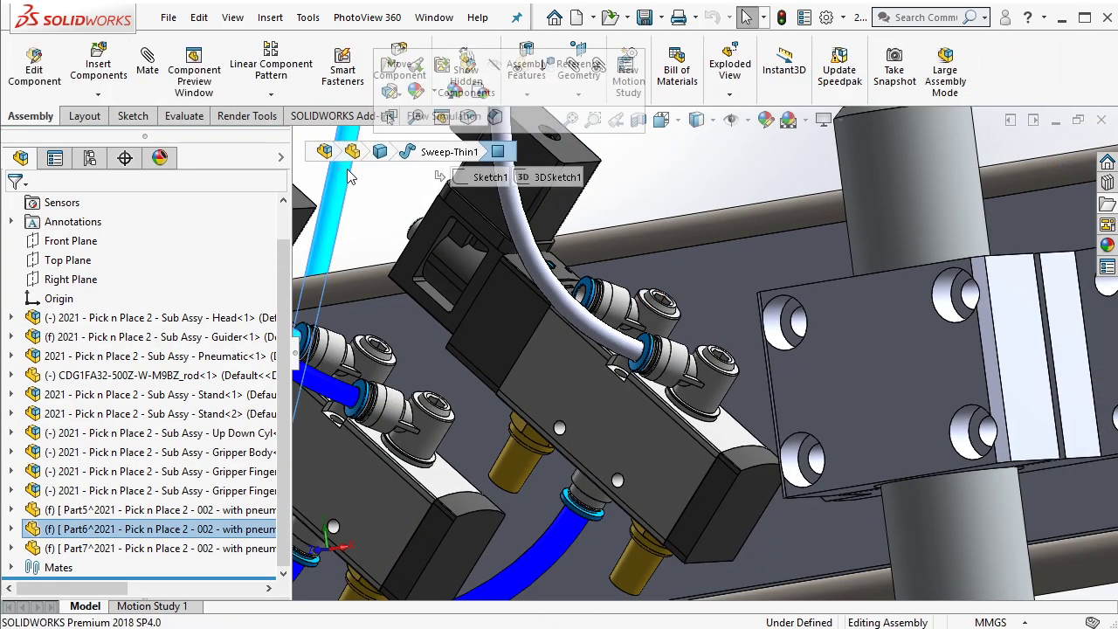
left_click(456, 94)
left_click(524, 201)
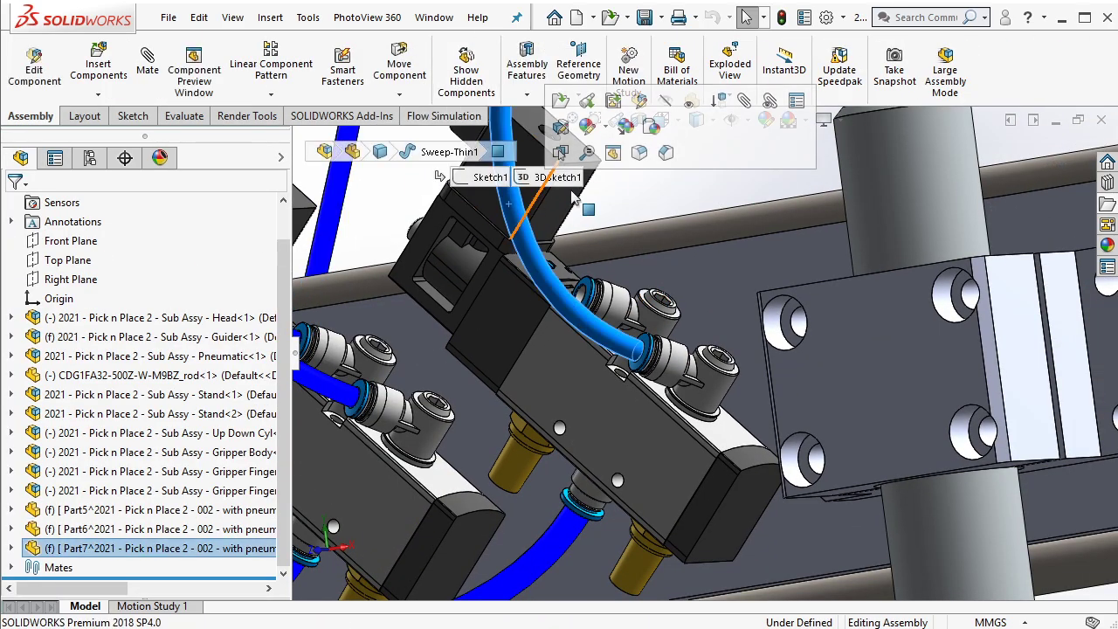
left_click(657, 125)
middle_click_drag(612, 262, 655, 358)
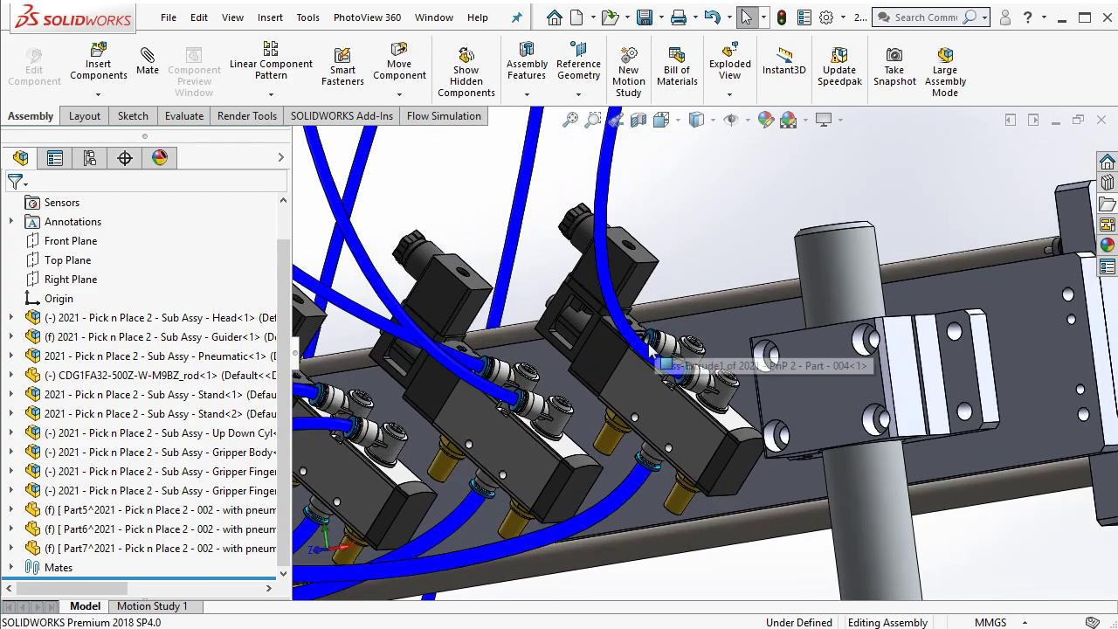
Insert a new blank Part8 into the assembly and edit it in context
left_click(103, 93)
left_click(179, 132)
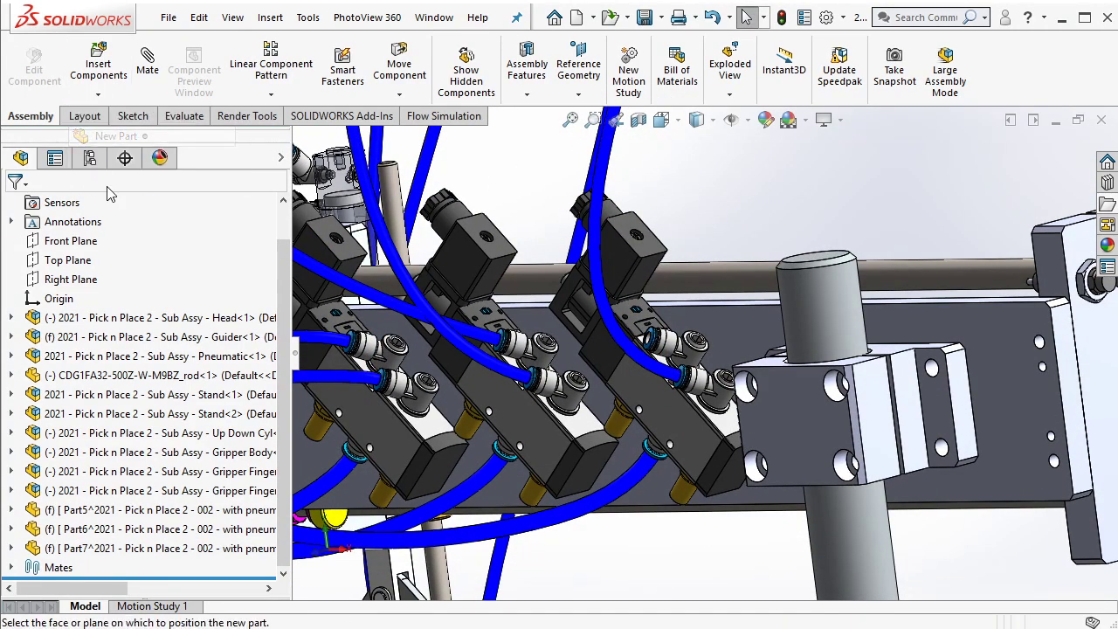
left_click(133, 550)
left_click(229, 511)
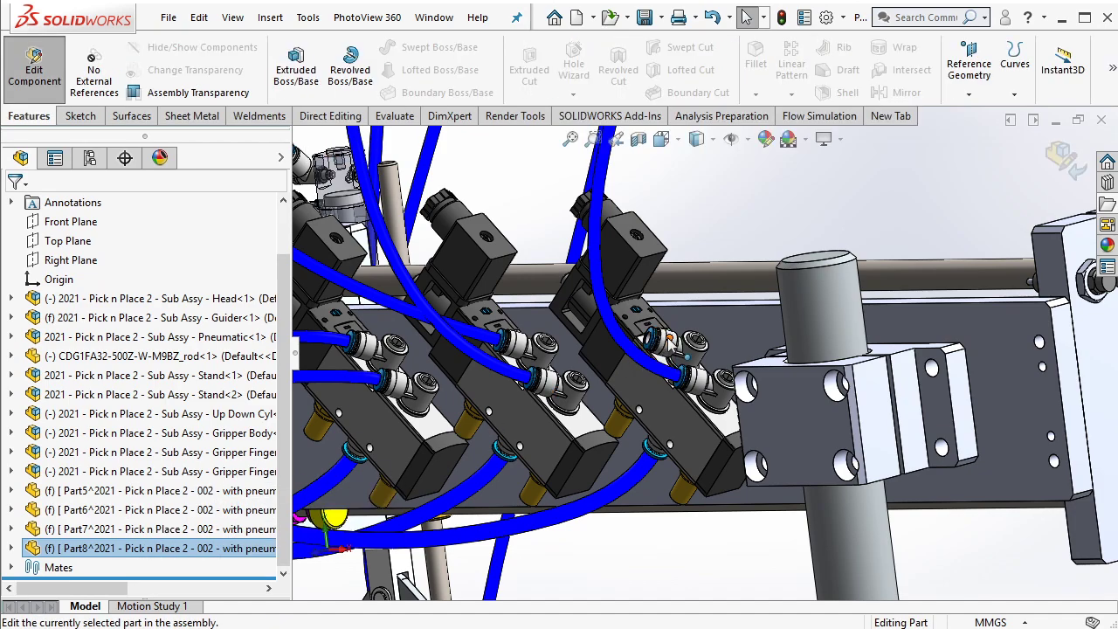
Select two fitting edges and start a 3D sketch in Part8
scroll(695, 349, "down", 5)
left_click(692, 348)
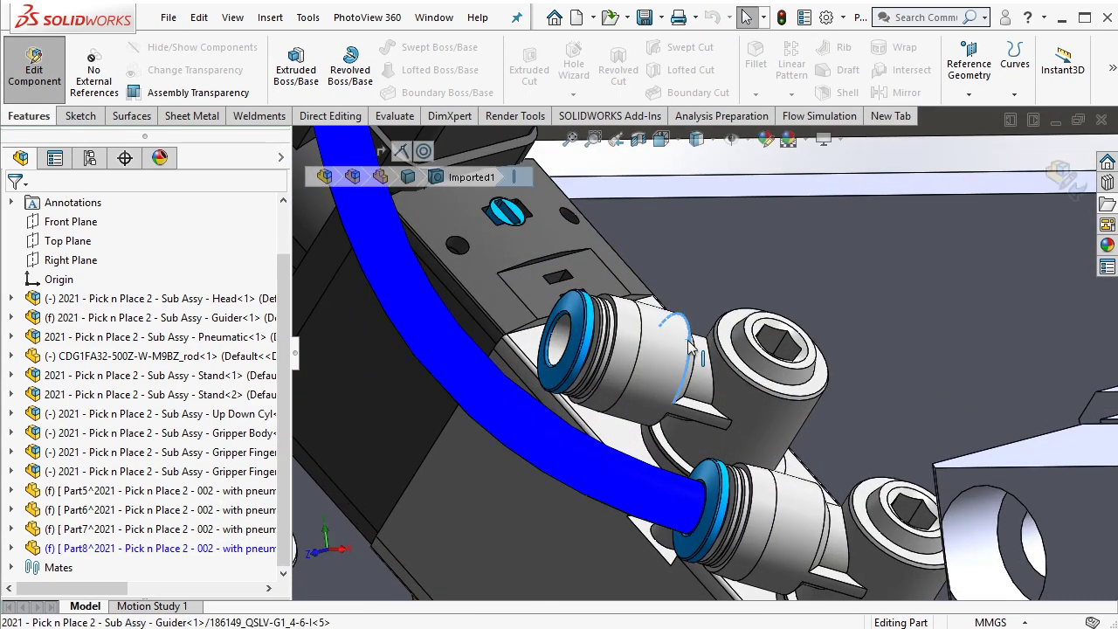
left_click(566, 318, "ctrl")
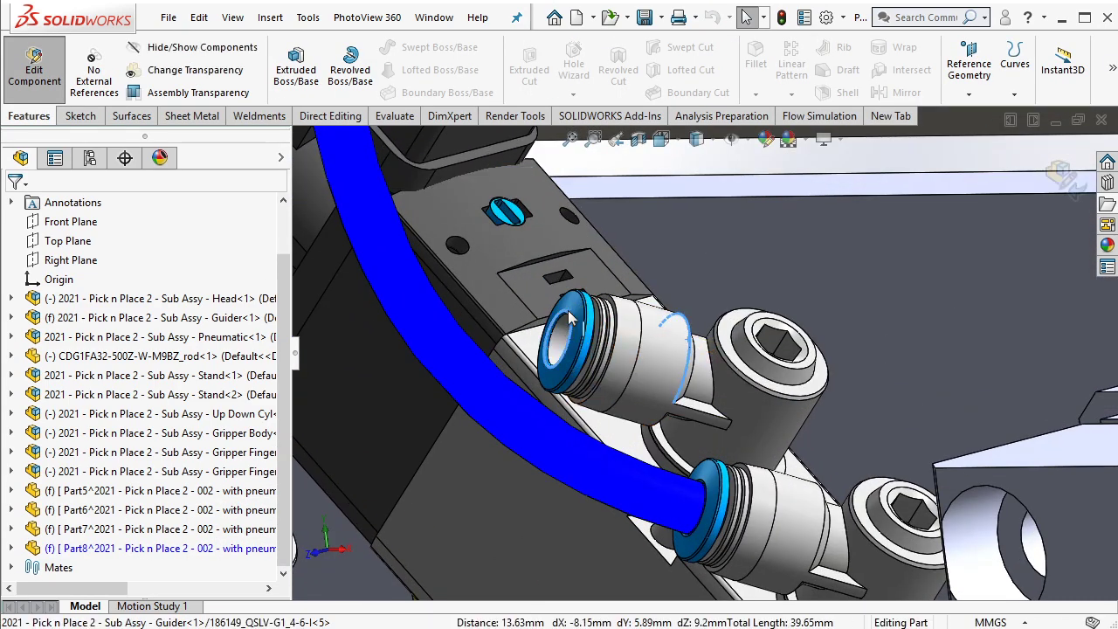
left_click(81, 115)
left_click(287, 94)
left_click(301, 136)
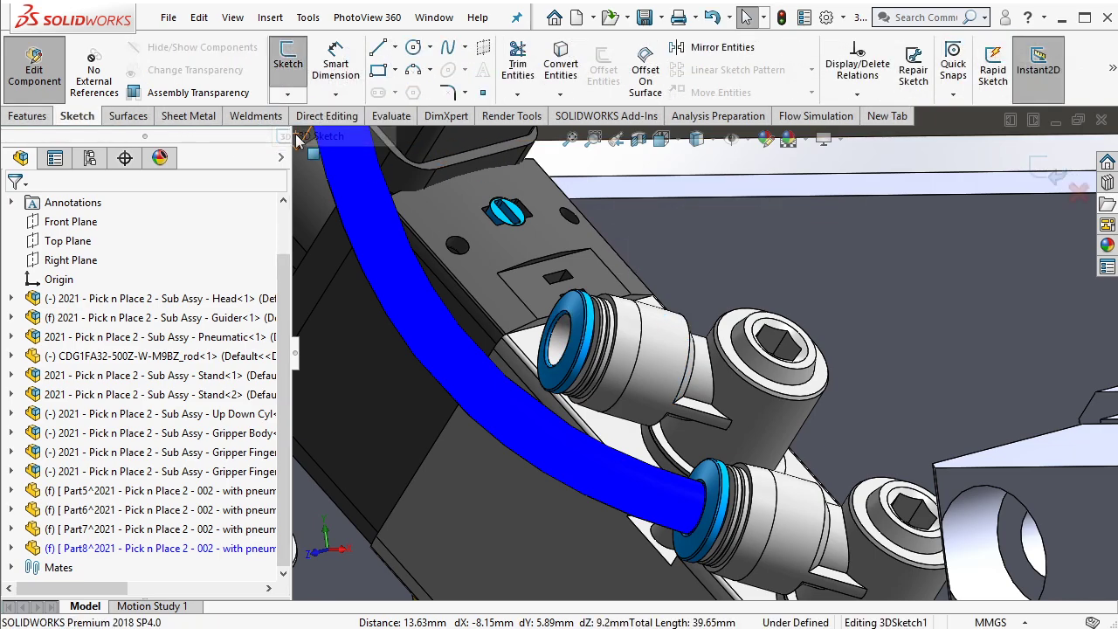
Bring the fitting's edges and surrounding arcs into the 3D sketch
left_click(572, 322)
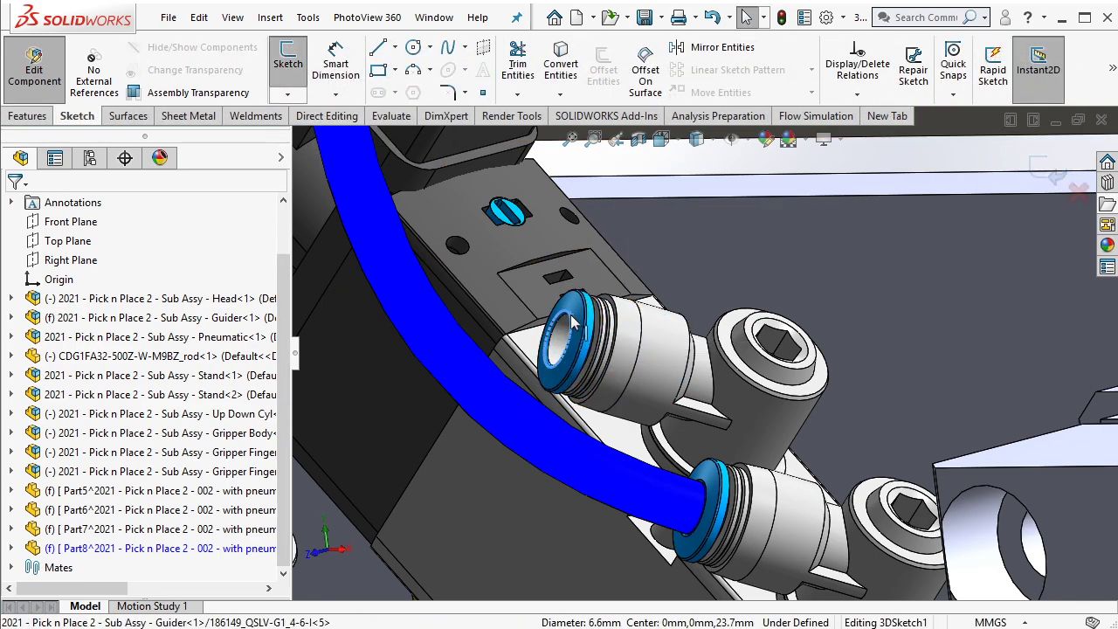
left_click(694, 346)
left_click(695, 346)
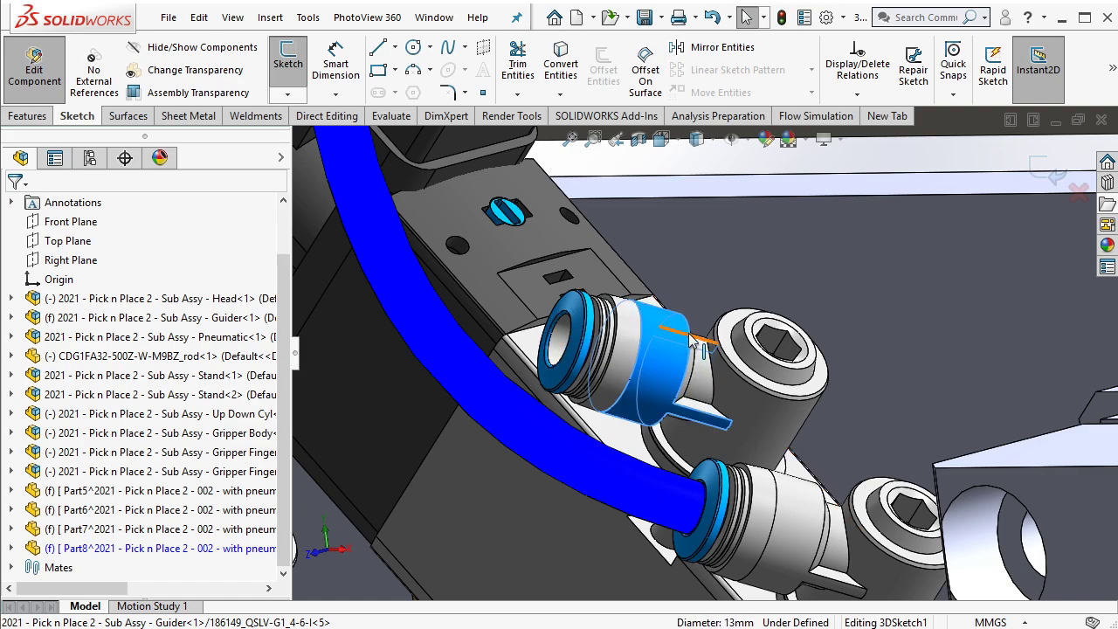
scroll(695, 344, "down", 2)
key("Escape")
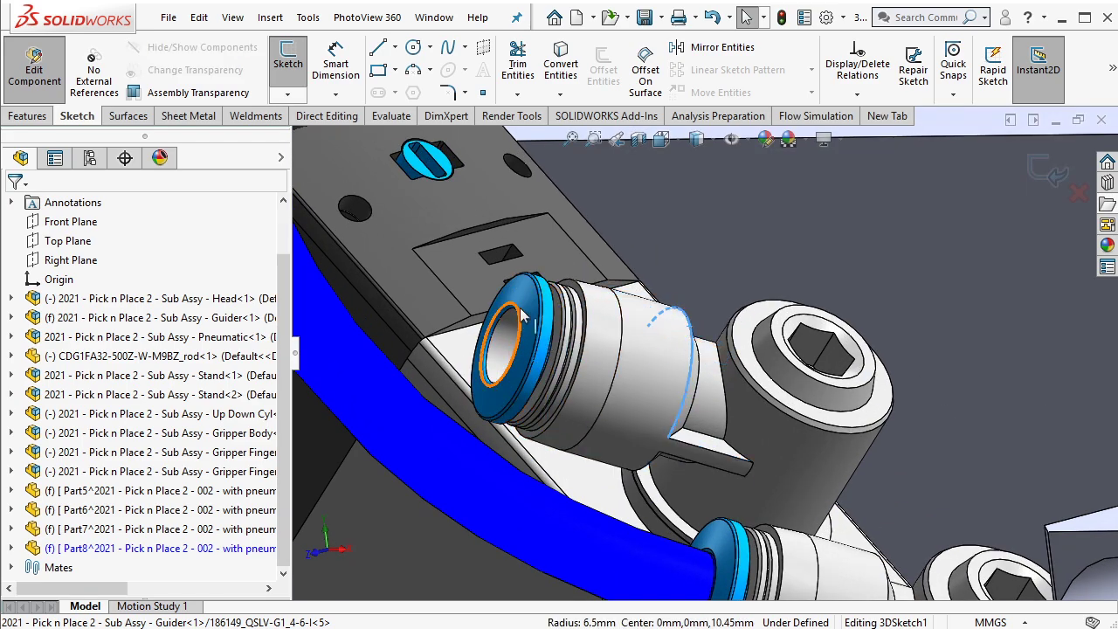
middle_click_drag(589, 266, 566, 234)
left_click_drag(474, 230, 836, 460)
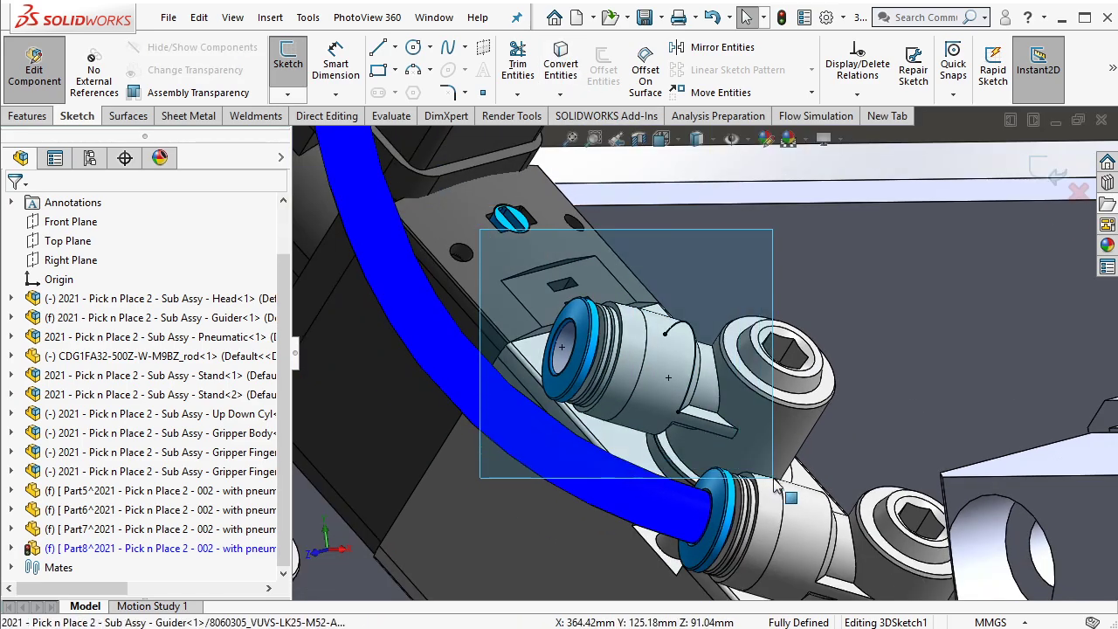
left_click(845, 417)
Draw a short line from the fitting opening's centre along its axis
left_click(378, 48)
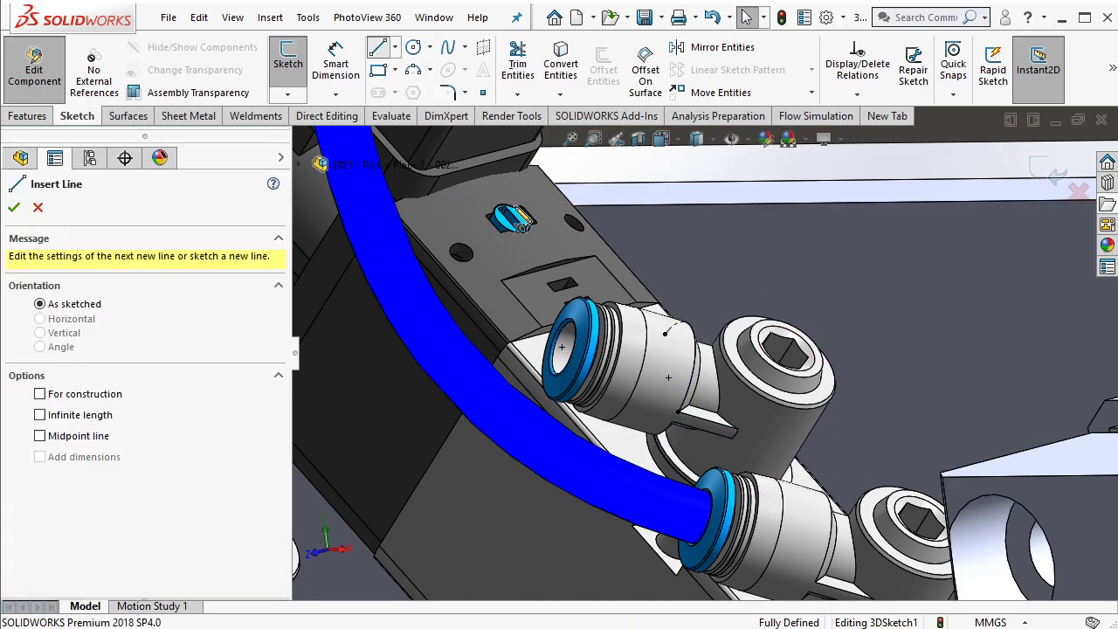
left_click(566, 358)
left_click(651, 410)
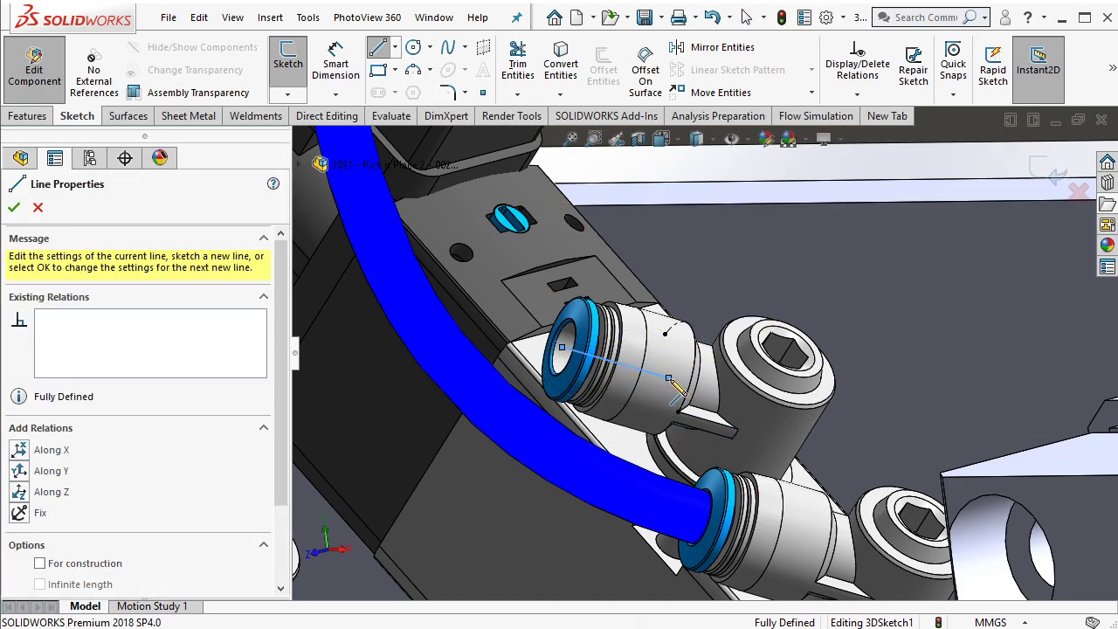
key("Escape")
scroll(646, 337, "up", 5)
middle_click_drag(635, 323, 664, 391)
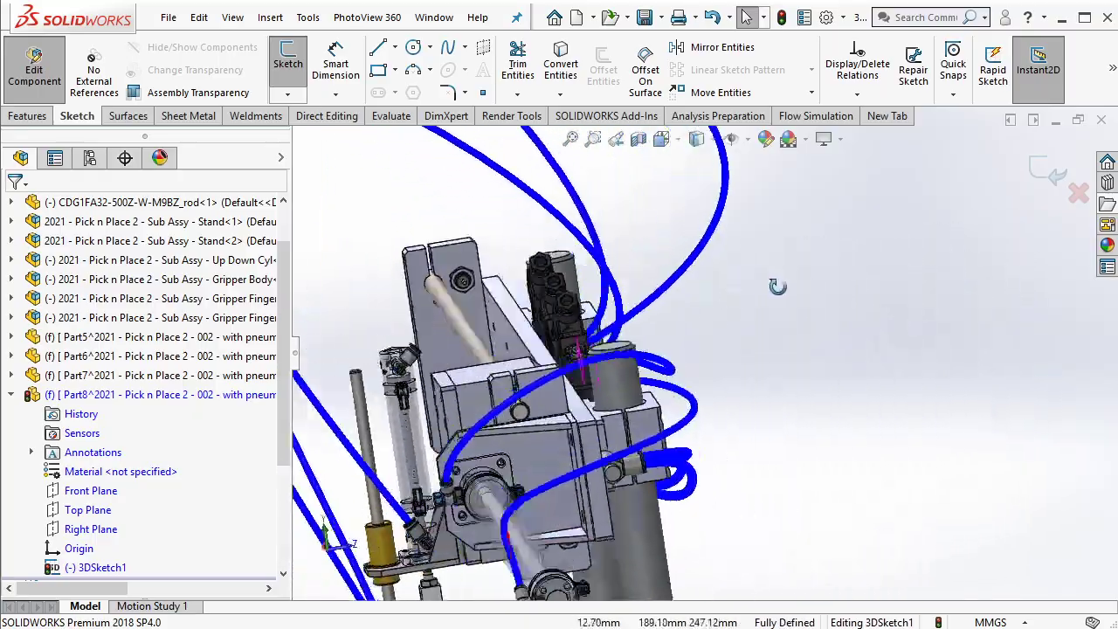
Zoom in on the gripper fitting and select its opening edge to check the diameter
middle_click_drag(688, 447, 705, 218)
scroll(706, 218, "down", 3)
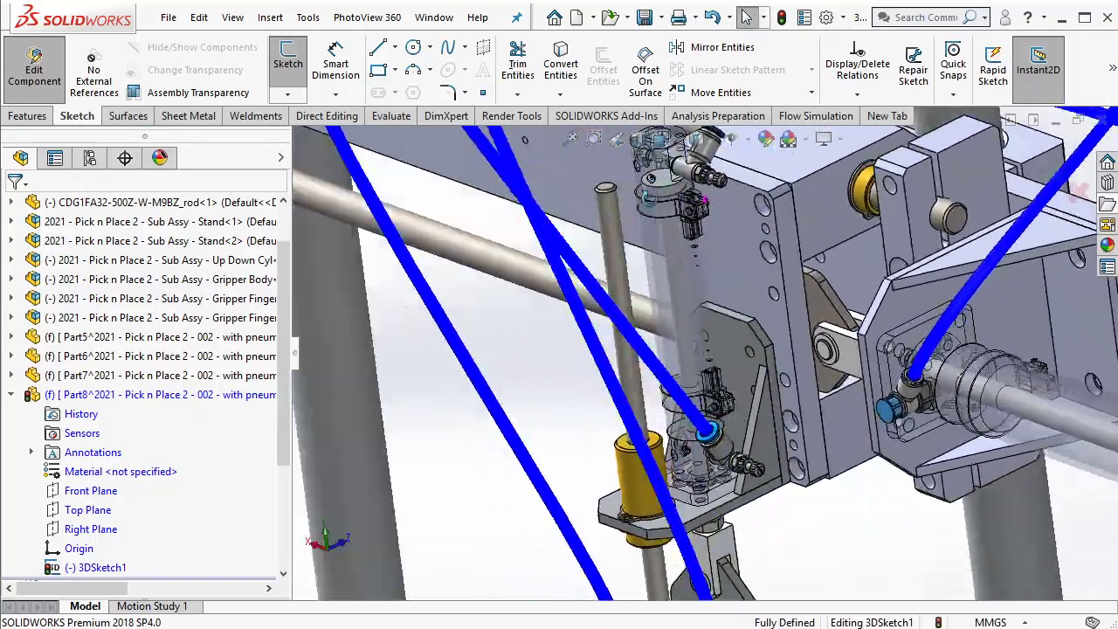
scroll(702, 238, "down", 3)
scroll(698, 255, "down", 3)
scroll(694, 275, "down", 3)
scroll(690, 294, "down", 2)
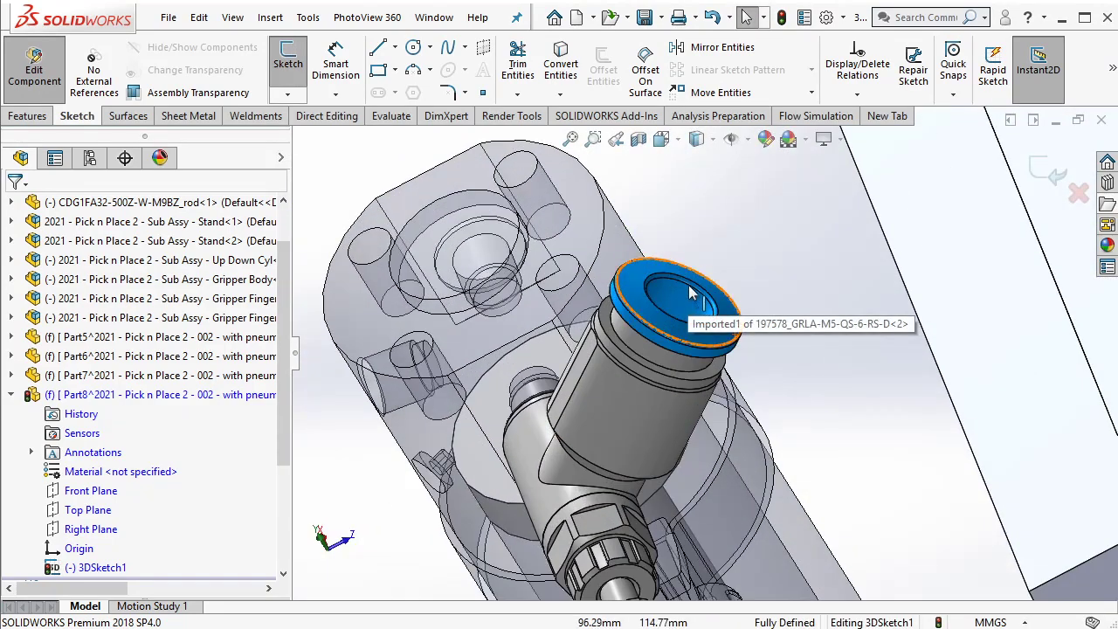
left_click(690, 286)
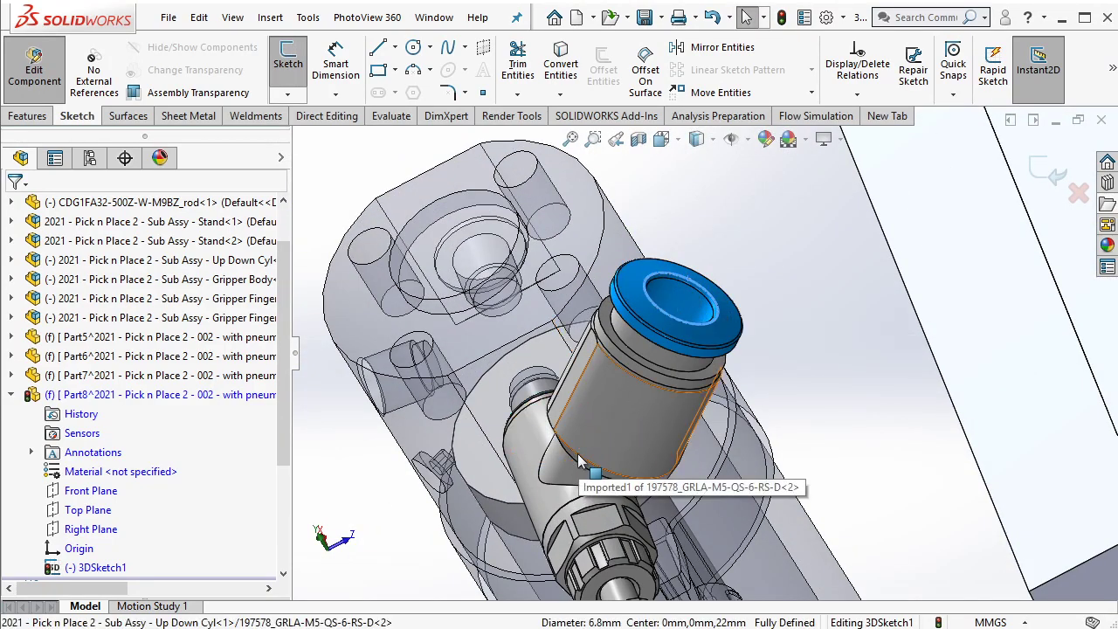
scroll(582, 463, "up", 1)
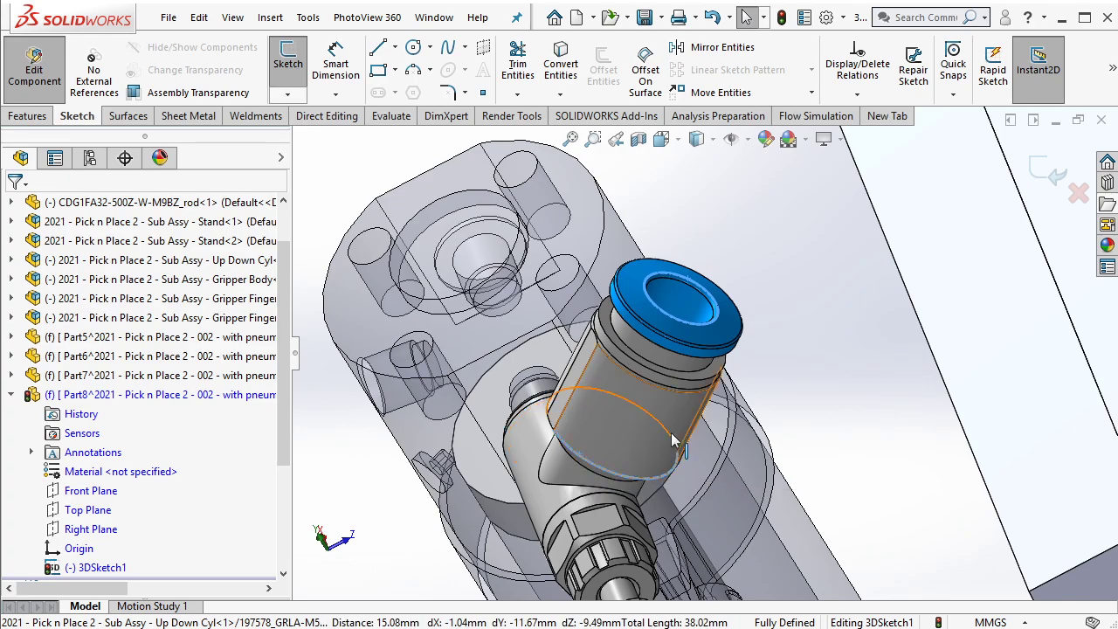
scroll(739, 455, "up", 3)
scroll(738, 455, "up", 2)
scroll(739, 455, "up", 1)
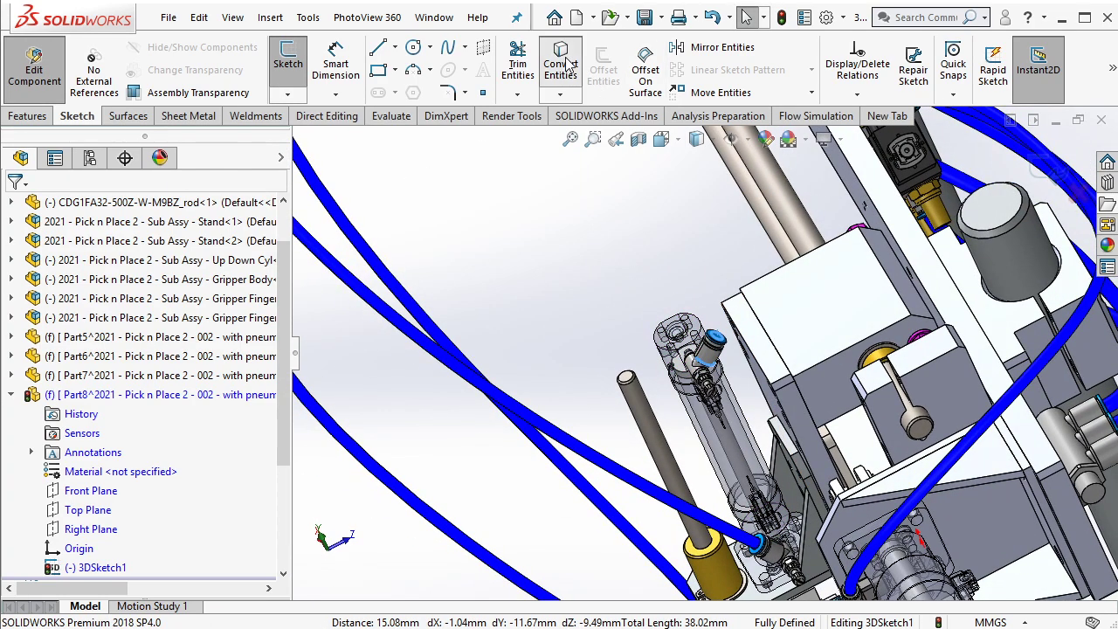
scroll(727, 403, "down", 4)
left_click(886, 393)
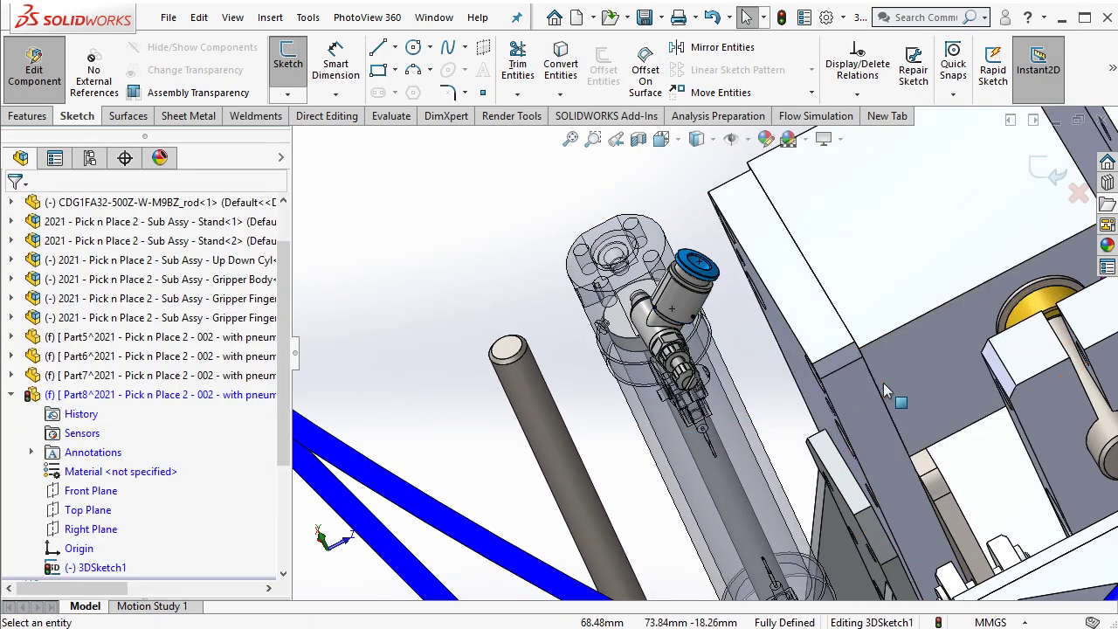
scroll(699, 249, "down", 2)
Draw a 3D sketch line from the fitting opening's centre down along its body
left_click(378, 49)
scroll(648, 267, "down", 2)
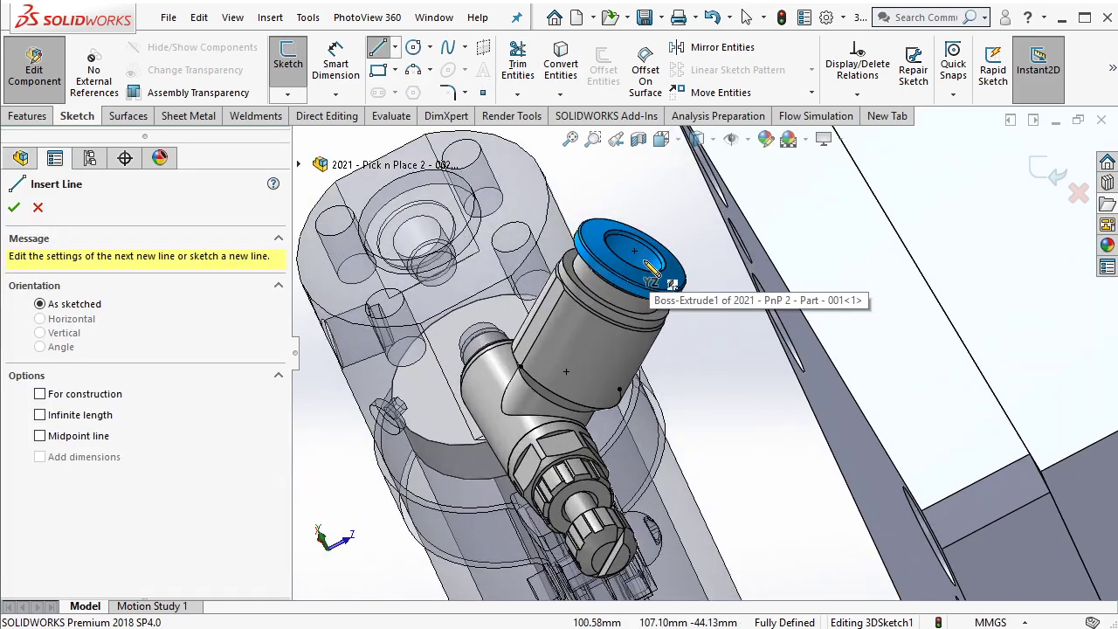
left_click(634, 254)
left_click(566, 374)
key("Escape")
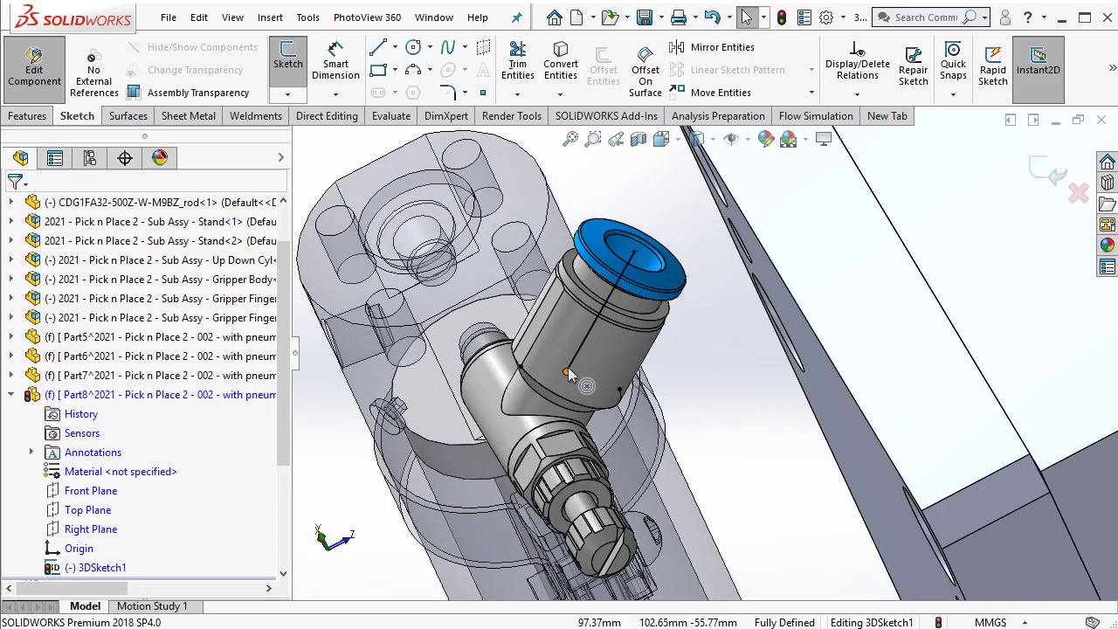
Start a 3D spline at the elbow fitting on the transparent cylinder
left_click(634, 254)
scroll(634, 253, "up", 5)
mouse_move(634, 253)
middle_mouse_down()
mouse_move(674, 197)
mouse_move(928, 376)
middle_mouse_up()
scroll(928, 375, "down", 3)
scroll(612, 375, "down", 3)
scroll(609, 403, "down", 2)
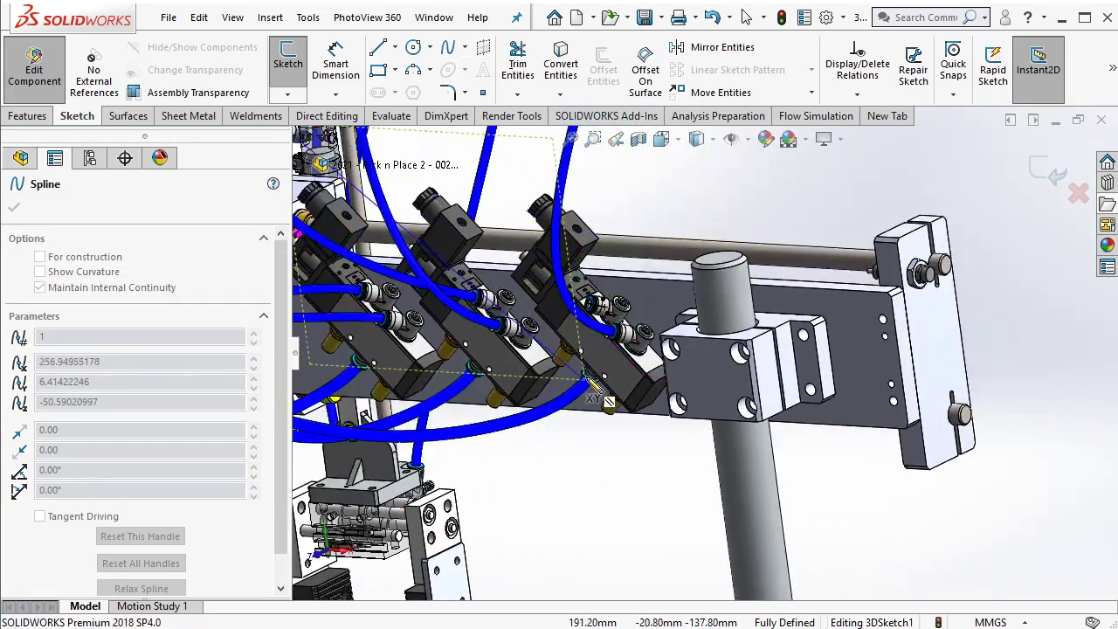
scroll(591, 381, "down", 3)
scroll(654, 327, "down", 2)
scroll(674, 215, "down", 2)
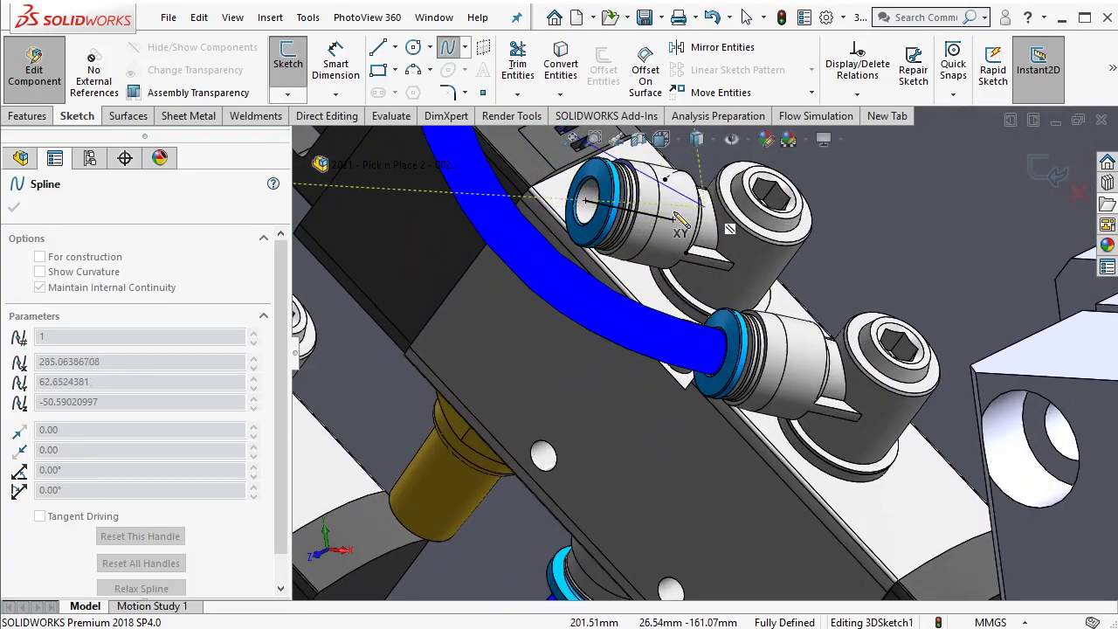
Place the spline's next point on the valve block's fitting
left_click(590, 209)
scroll(589, 209, "up", 3)
scroll(641, 275, "up", 3)
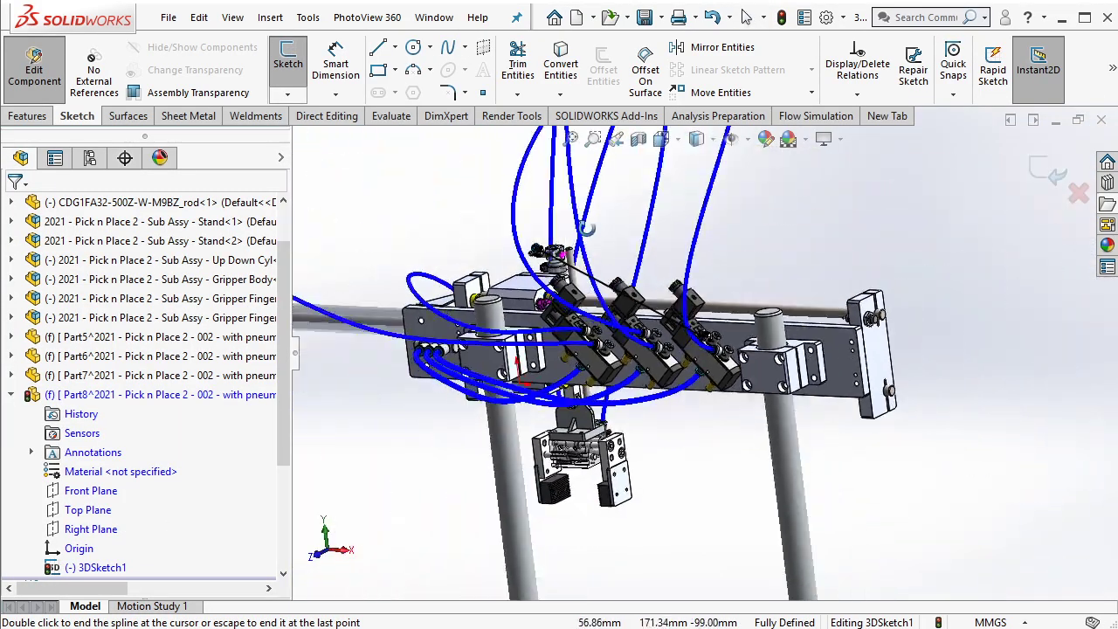
scroll(642, 275, "down", 2)
scroll(642, 272, "down", 2)
scroll(644, 268, "down", 2)
scroll(489, 319, "down", 2)
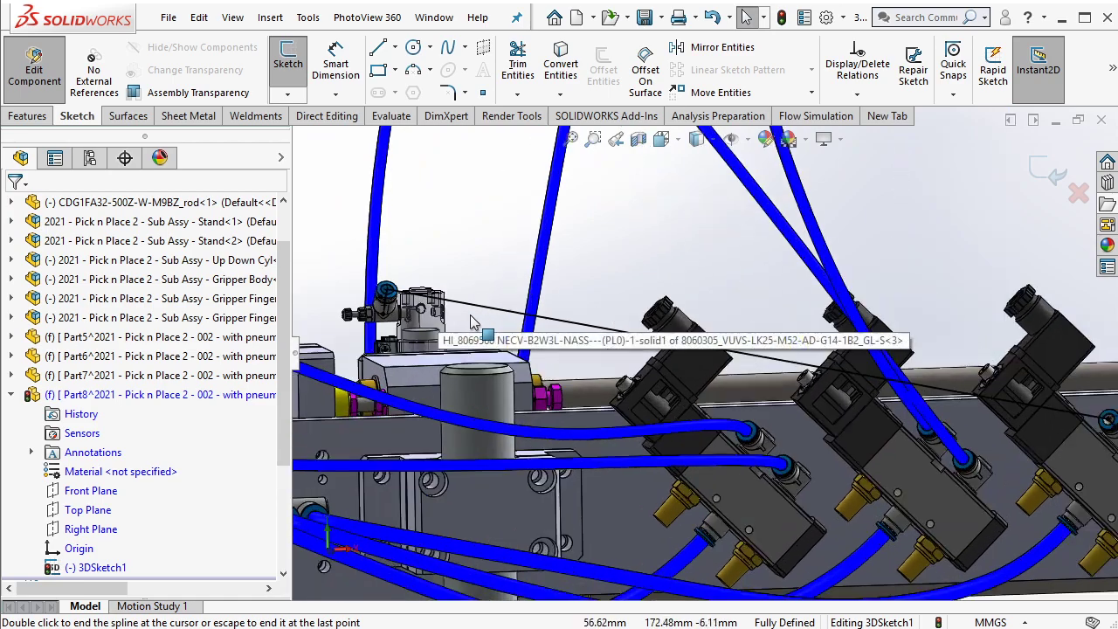
End the spline, then try adding an extra spline point and cancel it
key("Escape")
right_click(571, 324)
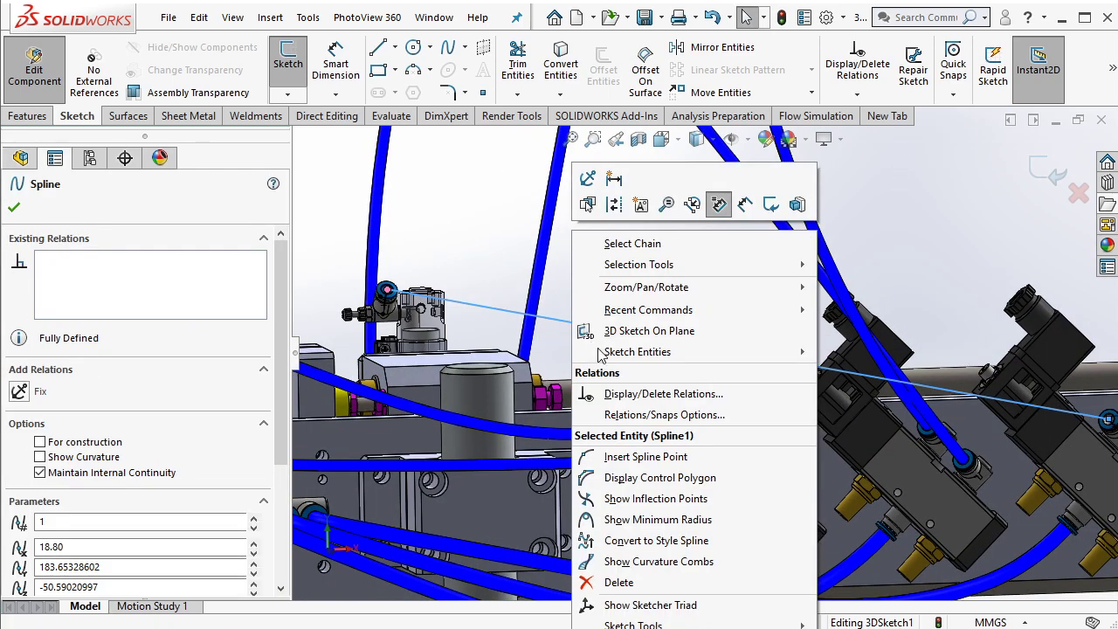
left_click(624, 387)
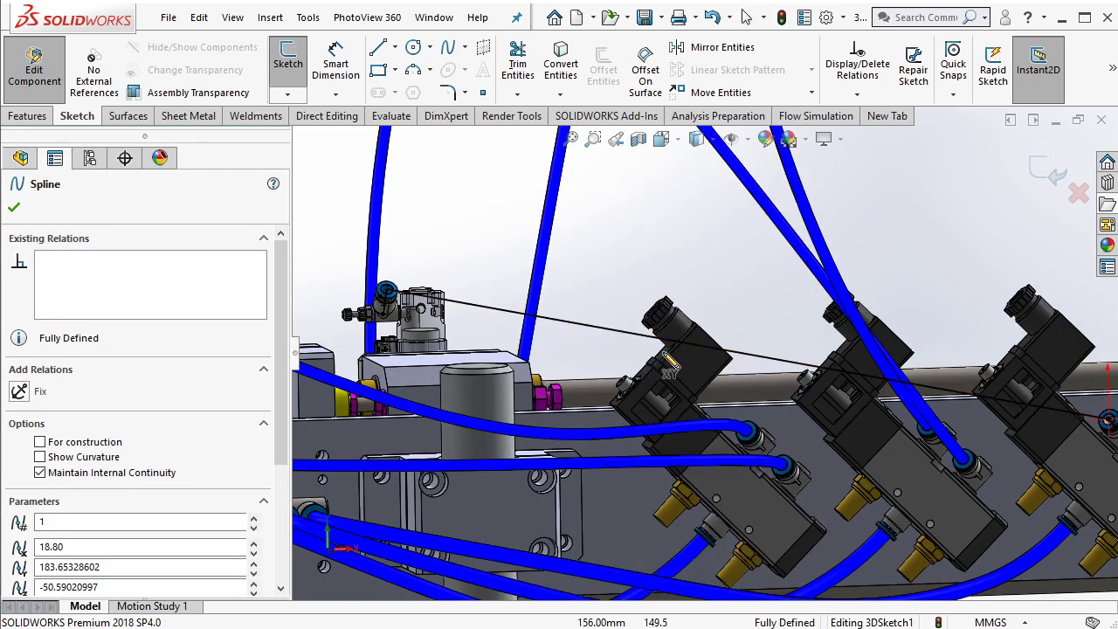
key("Escape")
right_click(795, 362)
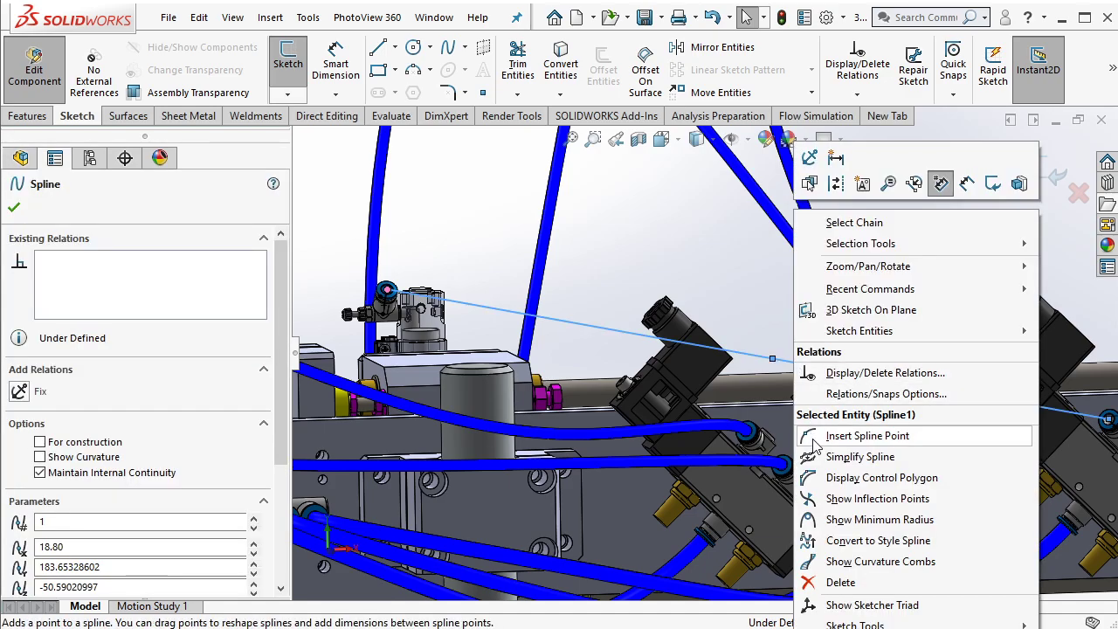
key("Escape")
key("Escape")
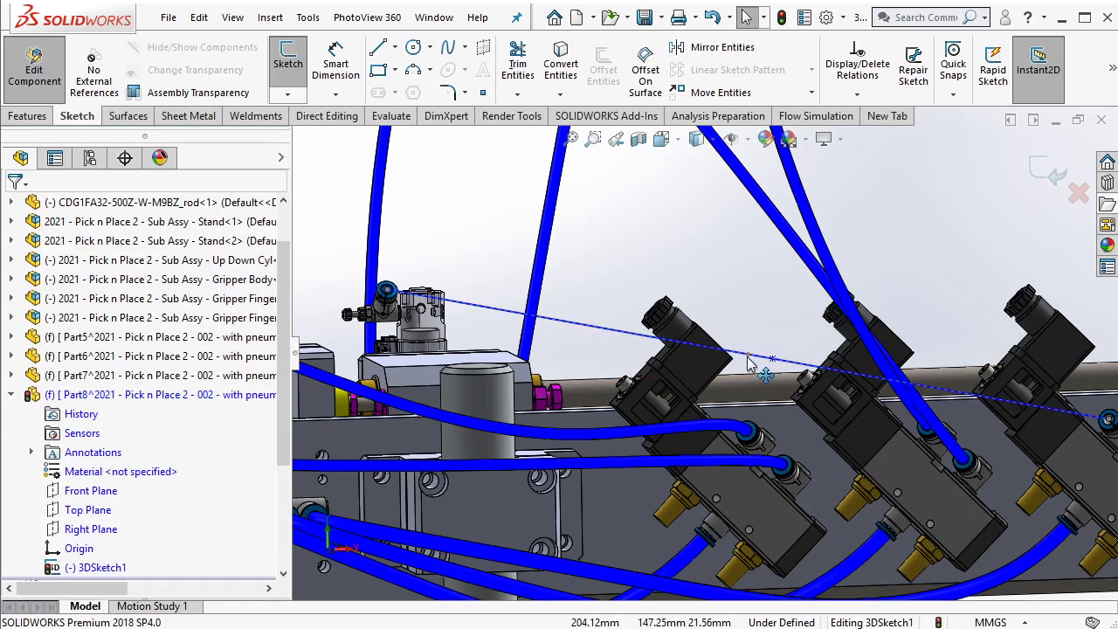
Show the spline's control polygon and drag a control point to reshape it
left_click(749, 365)
mouse_move(749, 365)
middle_mouse_down()
mouse_move(777, 205)
mouse_move(738, 293)
middle_mouse_up()
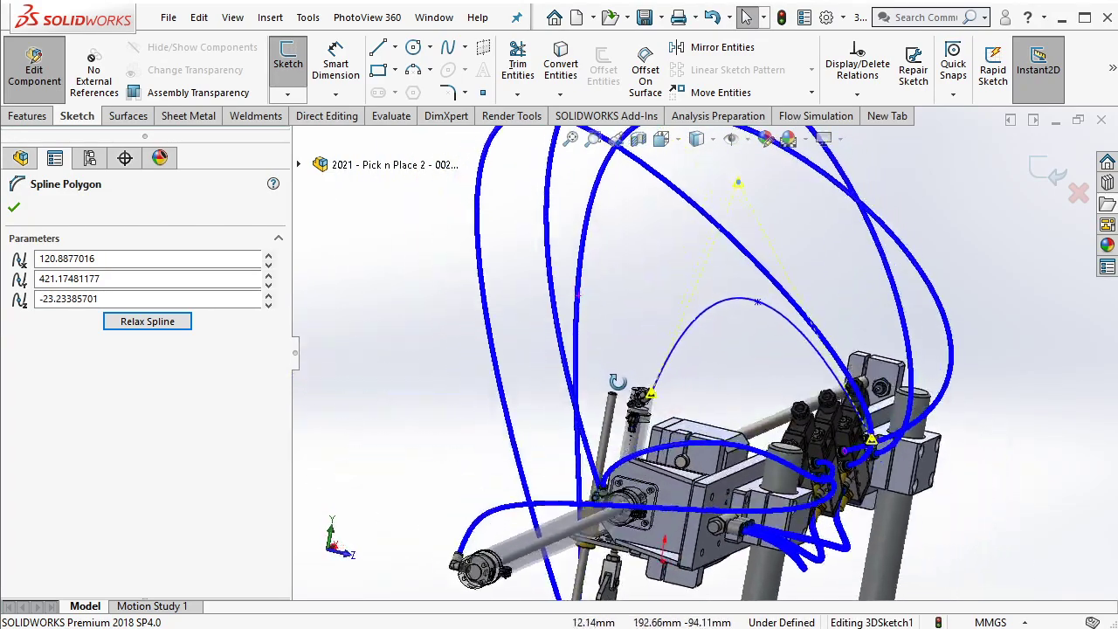
middle_click_drag(614, 296, 758, 265)
left_click_drag(776, 299, 825, 302)
scroll(703, 398, "down", 5)
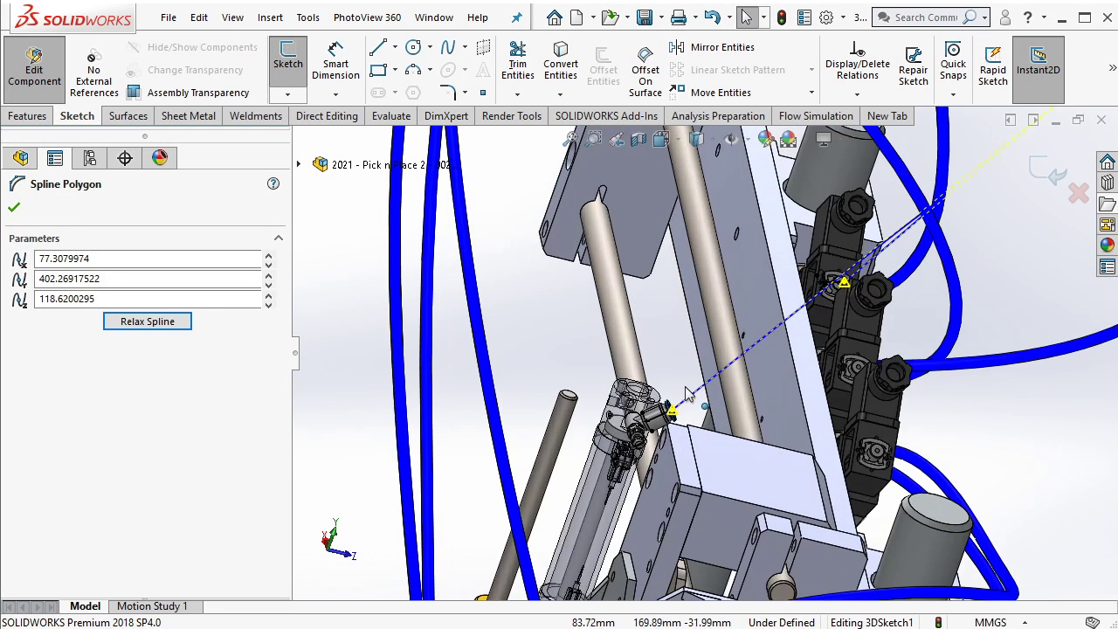
Make the spline tangent to the short line at the cylinder fitting
left_click(690, 404)
left_click(732, 354)
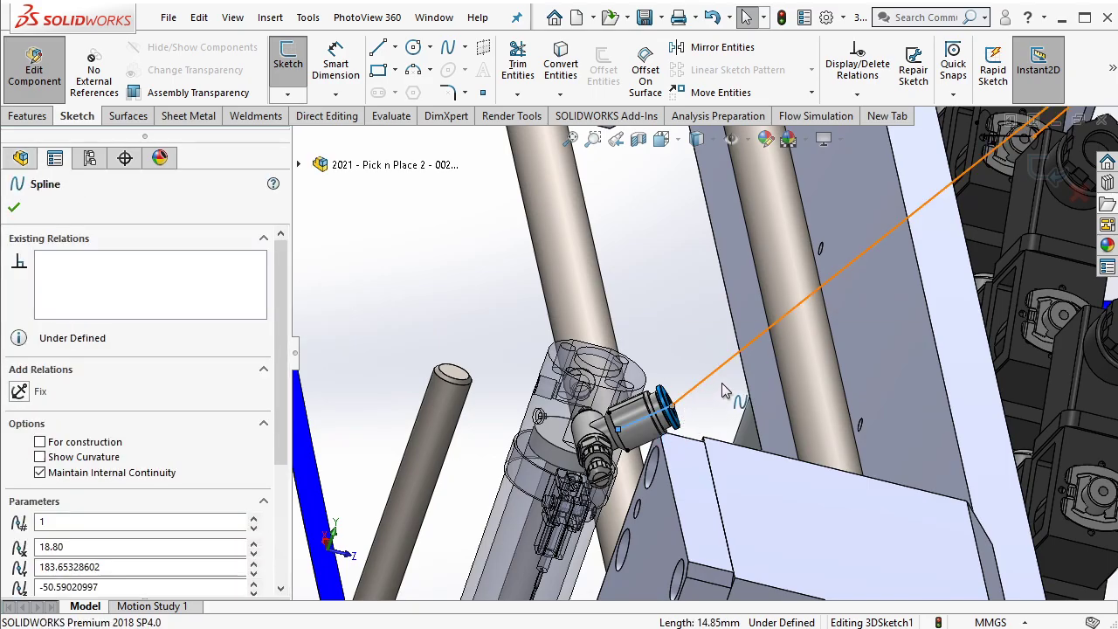
left_click(747, 335, "ctrl")
left_click(741, 316)
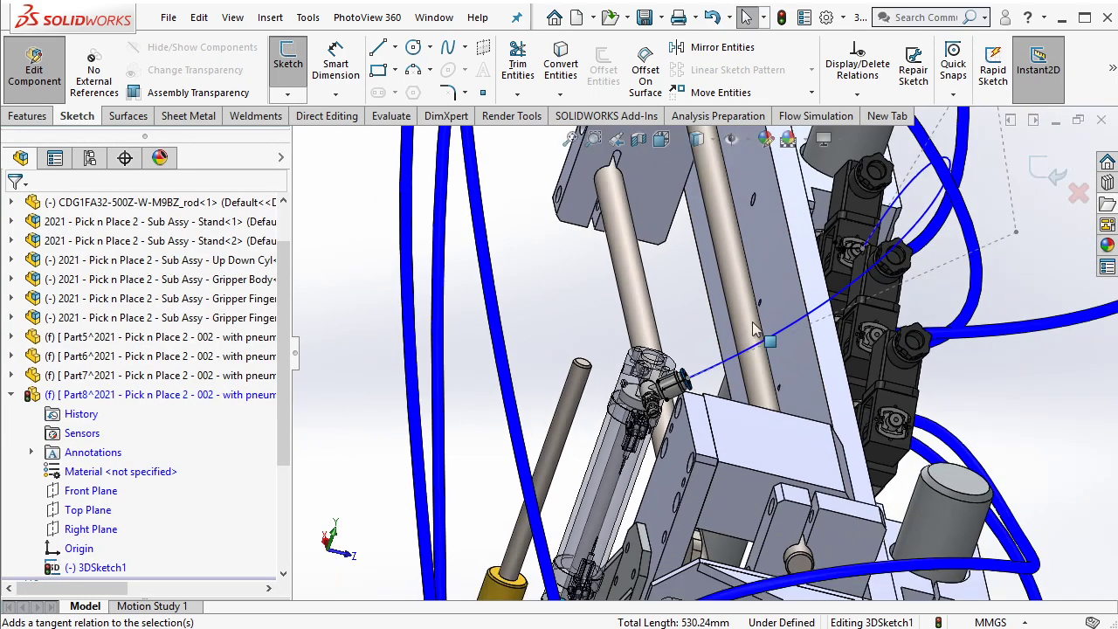
Make the spline tangent to the short line at the valve fitting
mouse_move(743, 320)
middle_mouse_down()
mouse_move(664, 366)
mouse_move(615, 325)
middle_mouse_up()
scroll(615, 325, "up", 5)
left_click(616, 325)
scroll(616, 325, "down", 5)
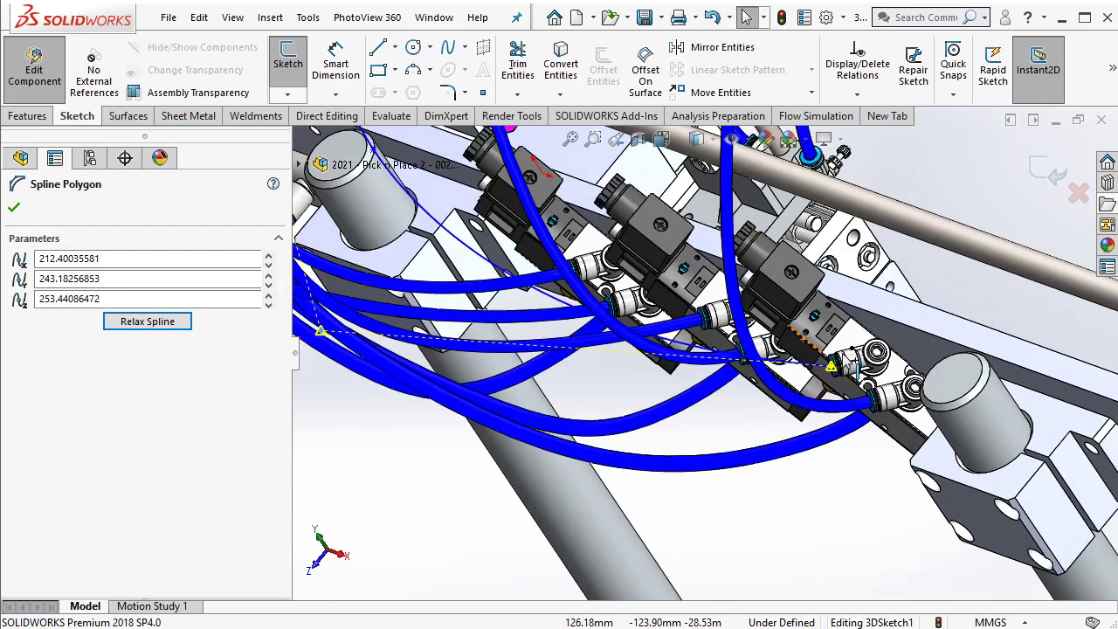
scroll(681, 349, "down", 5)
left_click(714, 356)
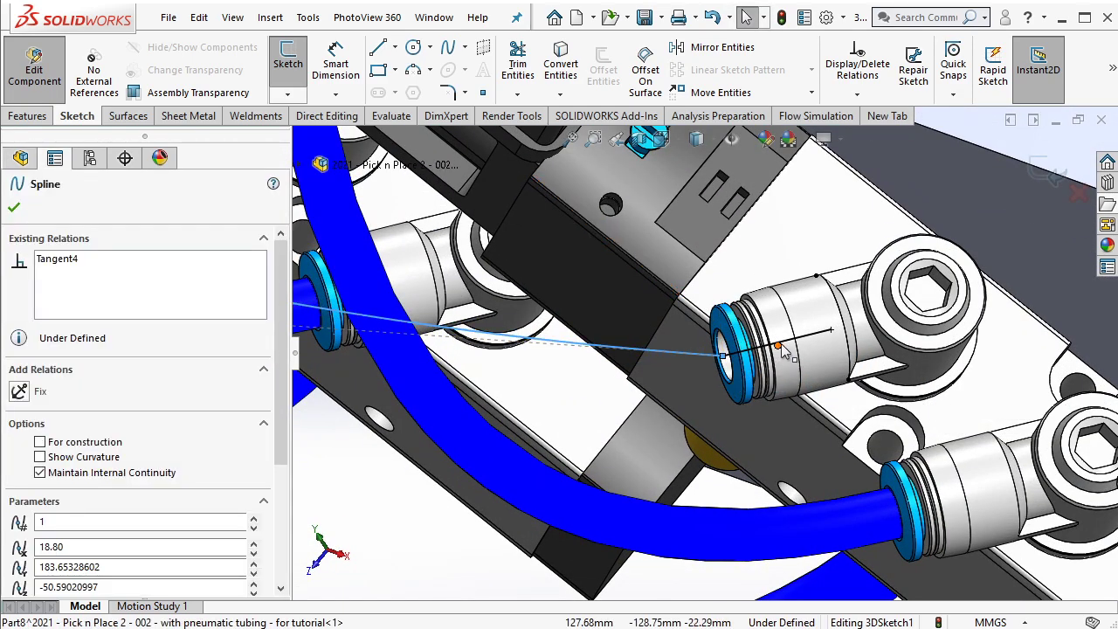
left_click(789, 345)
left_click(681, 352, "ctrl")
left_click(861, 269)
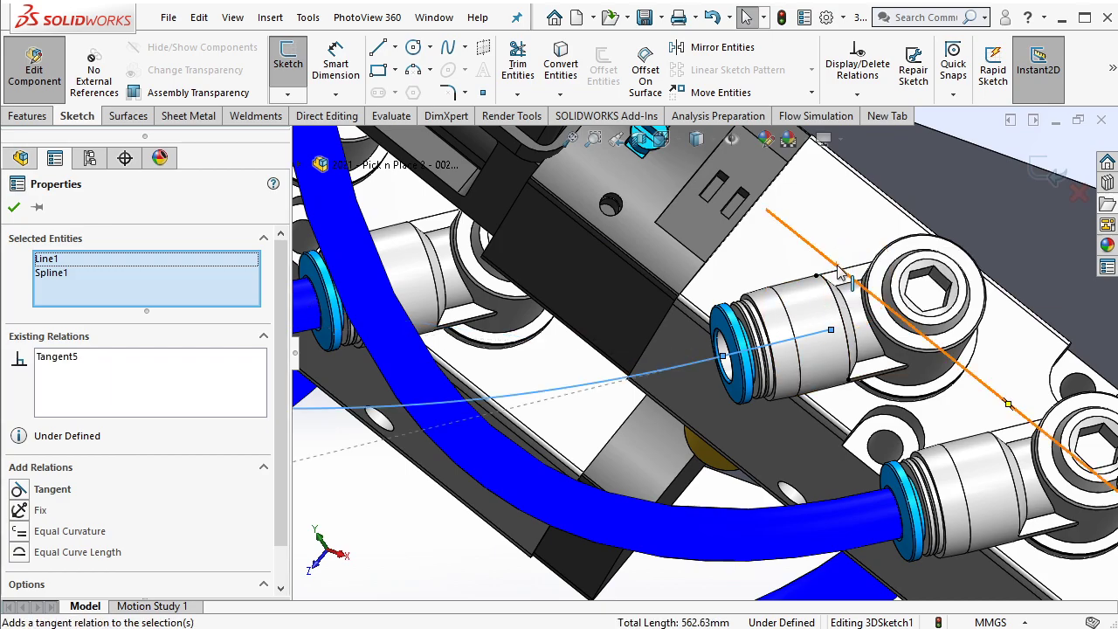
Drag the spline's peak higher so it arches over the machine like the other tubes
scroll(668, 327, "up", 5)
scroll(668, 325, "up", 5)
middle_click_drag(668, 325, 752, 196)
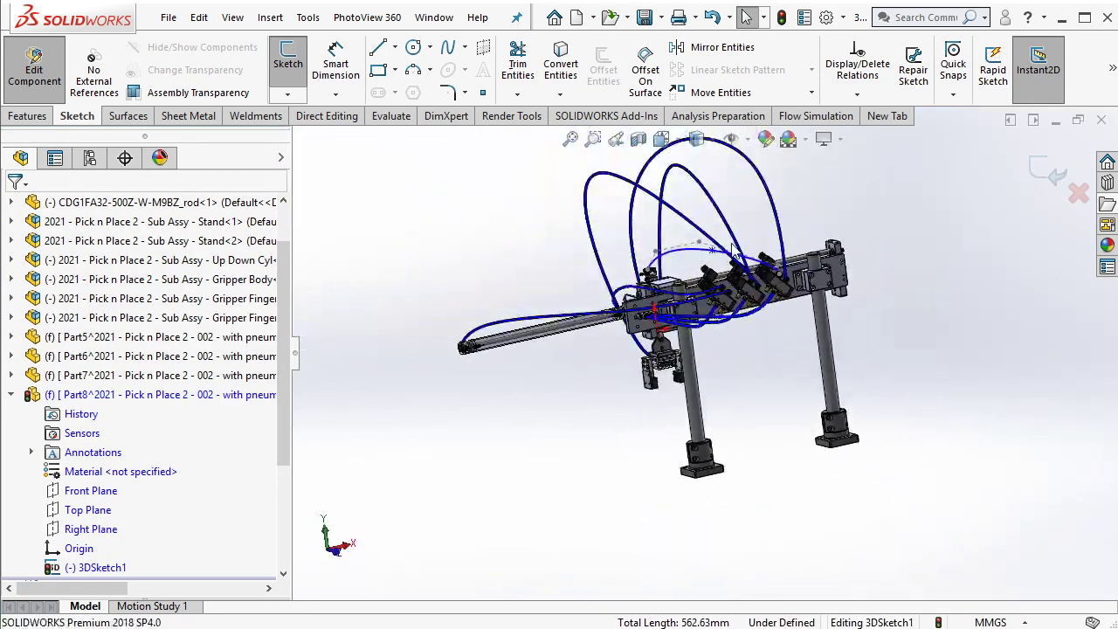
scroll(752, 190, "down", 3)
left_click_drag(696, 350, 732, 215)
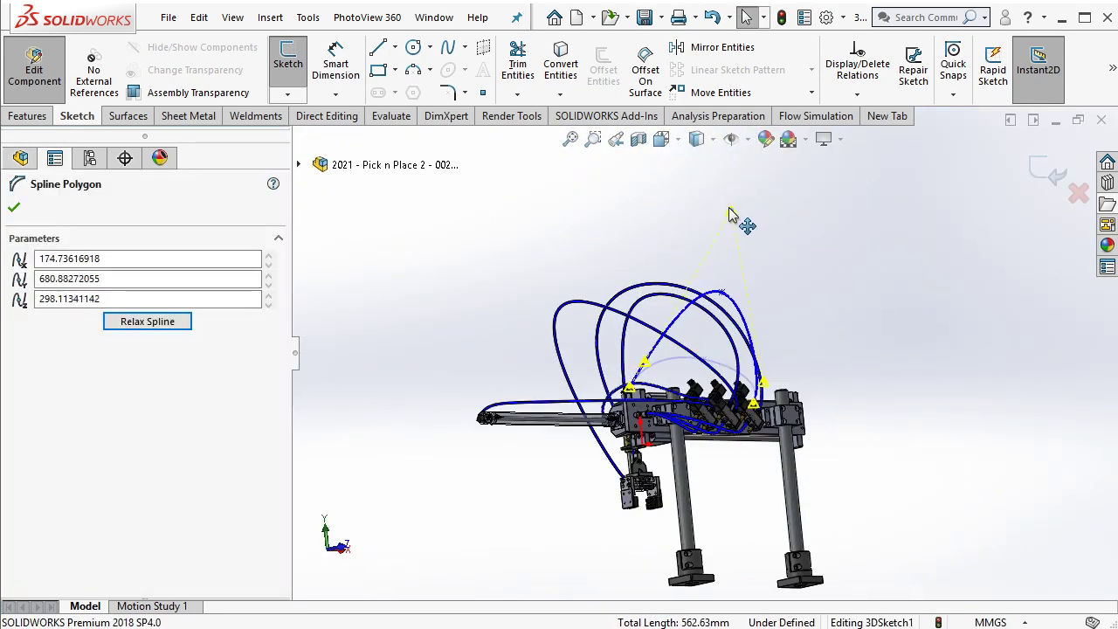
scroll(737, 307, "down", 3)
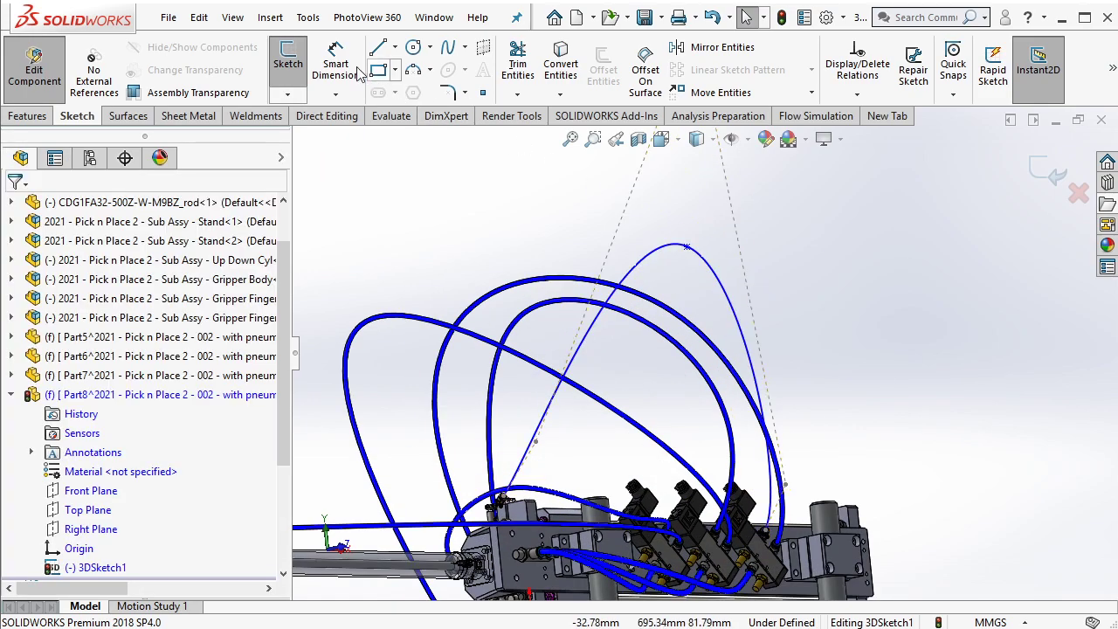
Dimension the new spline's length, changing 956.71 to 1300 mm
left_click(335, 63)
left_click(744, 325)
left_click(780, 296)
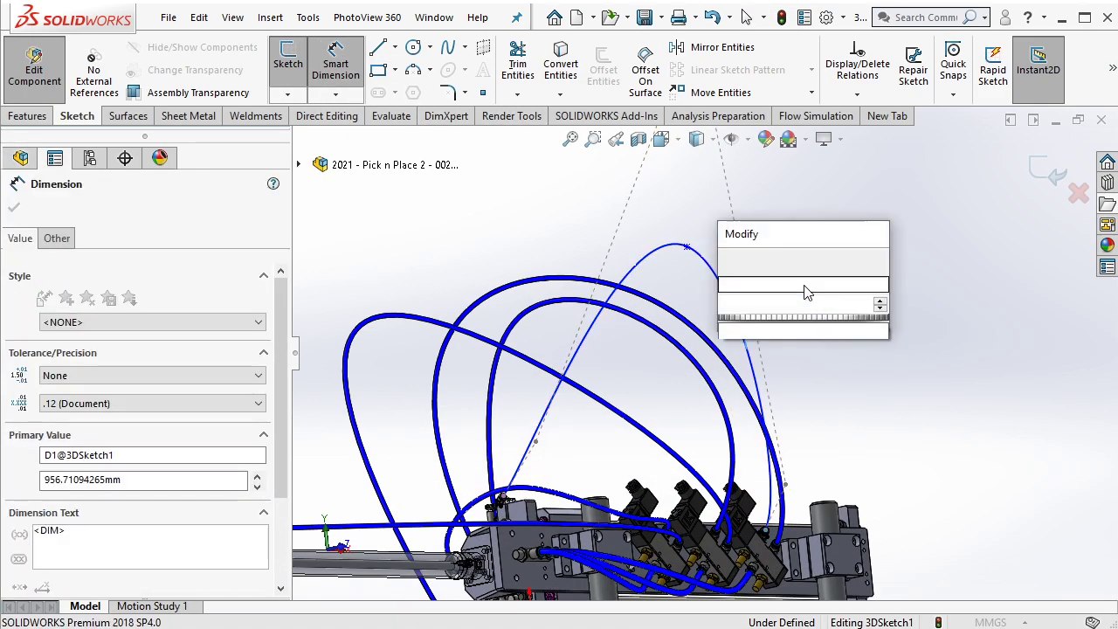
type("1300")
left_click(730, 265)
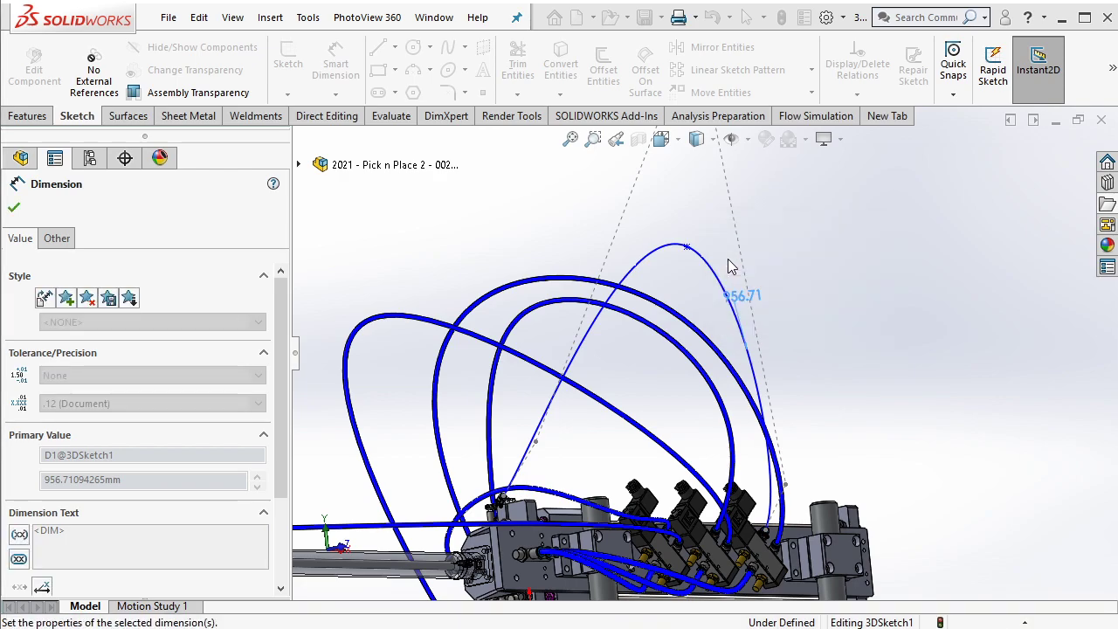
mouse_move(743, 288)
middle_mouse_down()
mouse_move(901, 372)
mouse_move(694, 276)
middle_mouse_up()
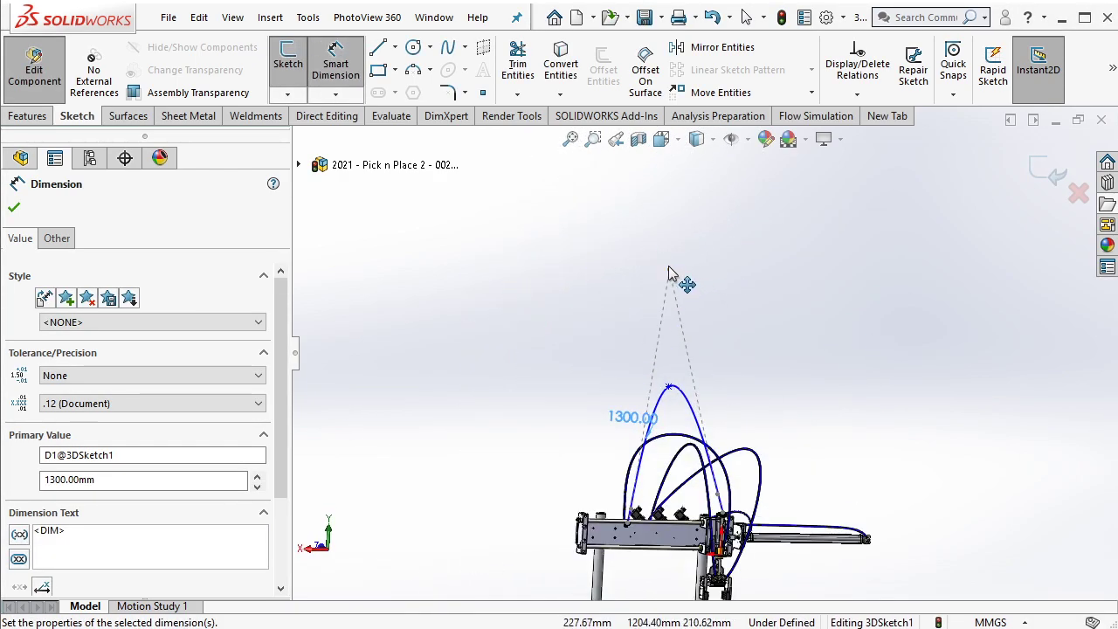
scroll(742, 378, "down", 2)
scroll(699, 314, "down", 2)
key("Escape")
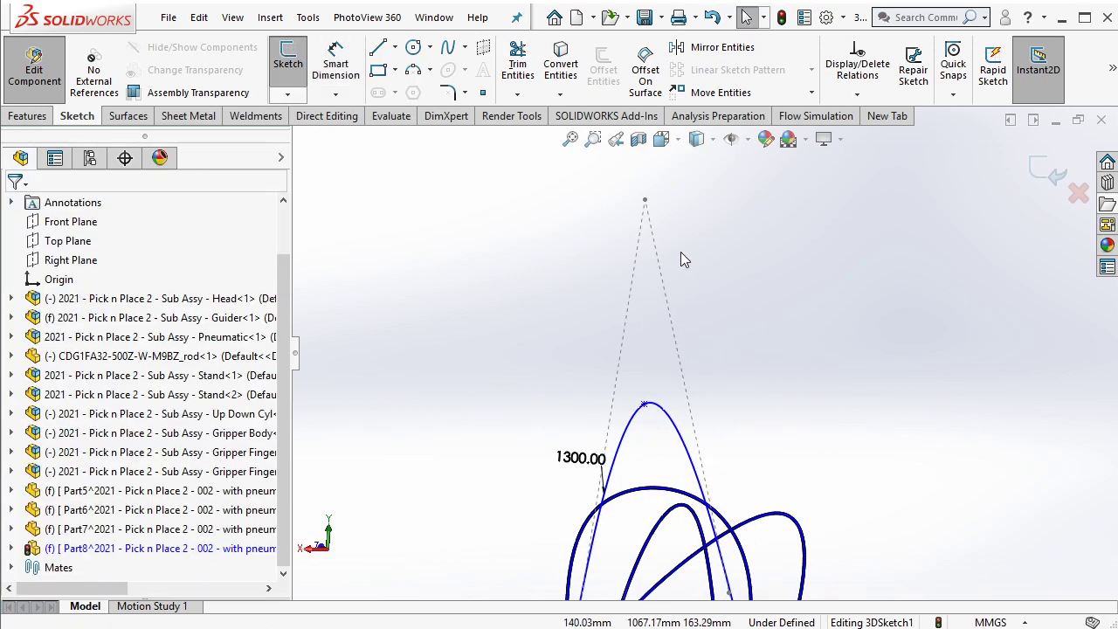
left_click_drag(645, 201, 687, 342)
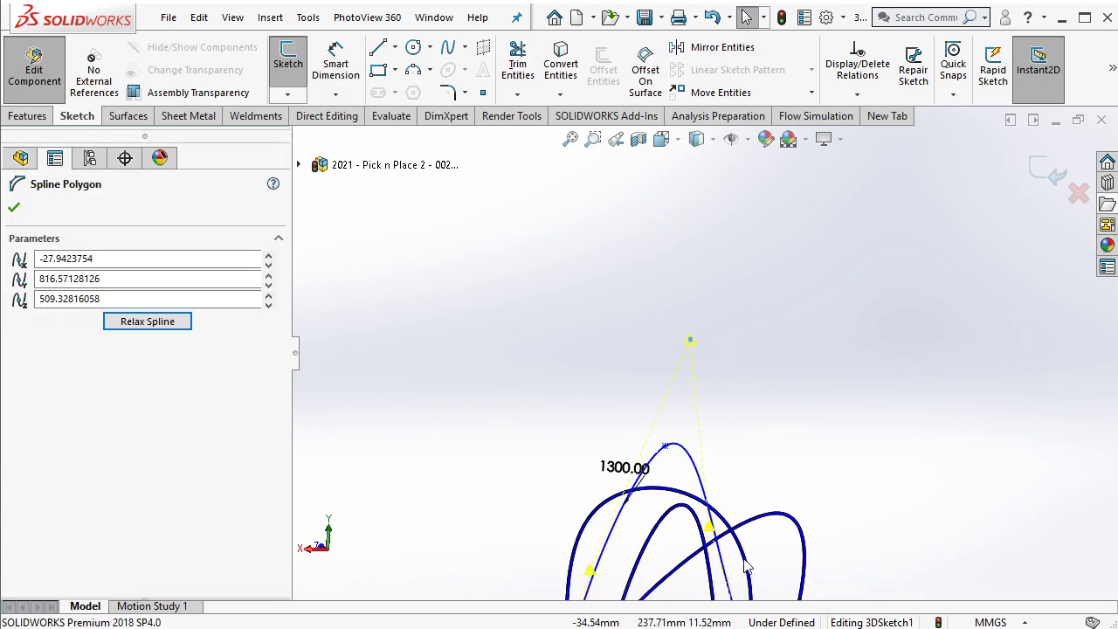
scroll(745, 566, "up", 3)
middle_click_drag(745, 566, 704, 138)
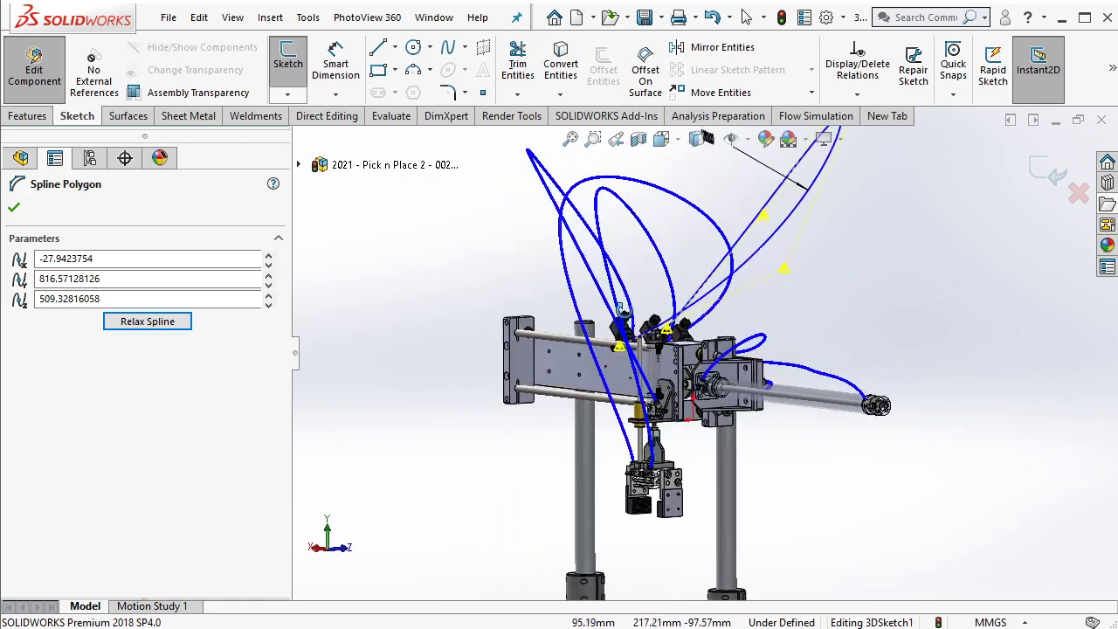
scroll(664, 345, "down", 2)
scroll(664, 346, "down", 3)
scroll(663, 346, "down", 3)
scroll(663, 346, "down", 2)
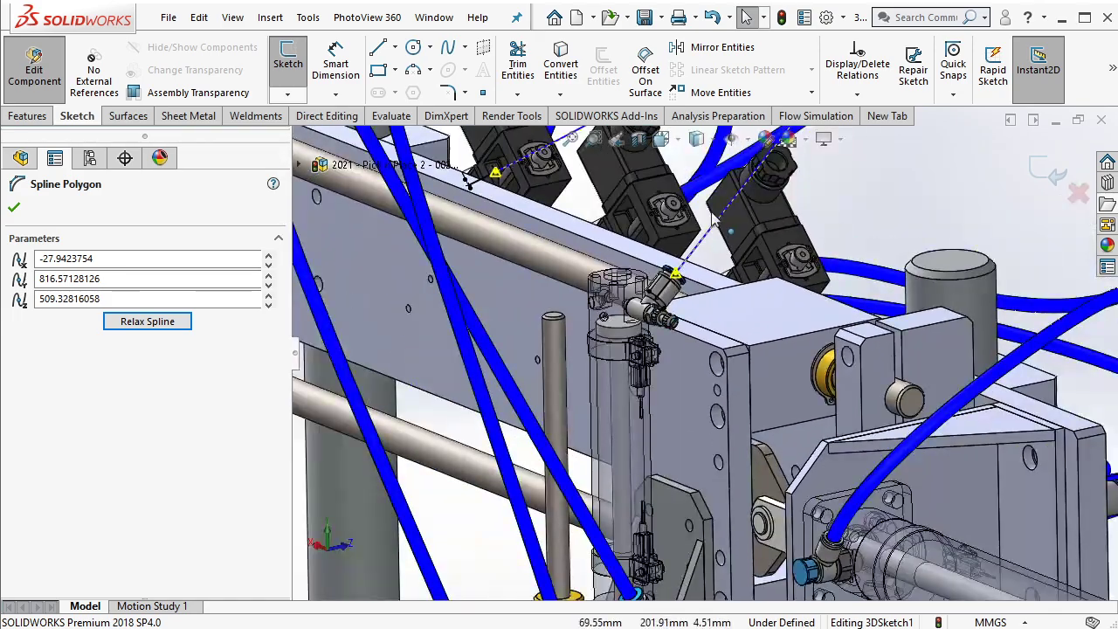
scroll(719, 198, "up", 5)
scroll(720, 198, "down", 3)
scroll(720, 198, "down", 1)
scroll(720, 199, "down", 2)
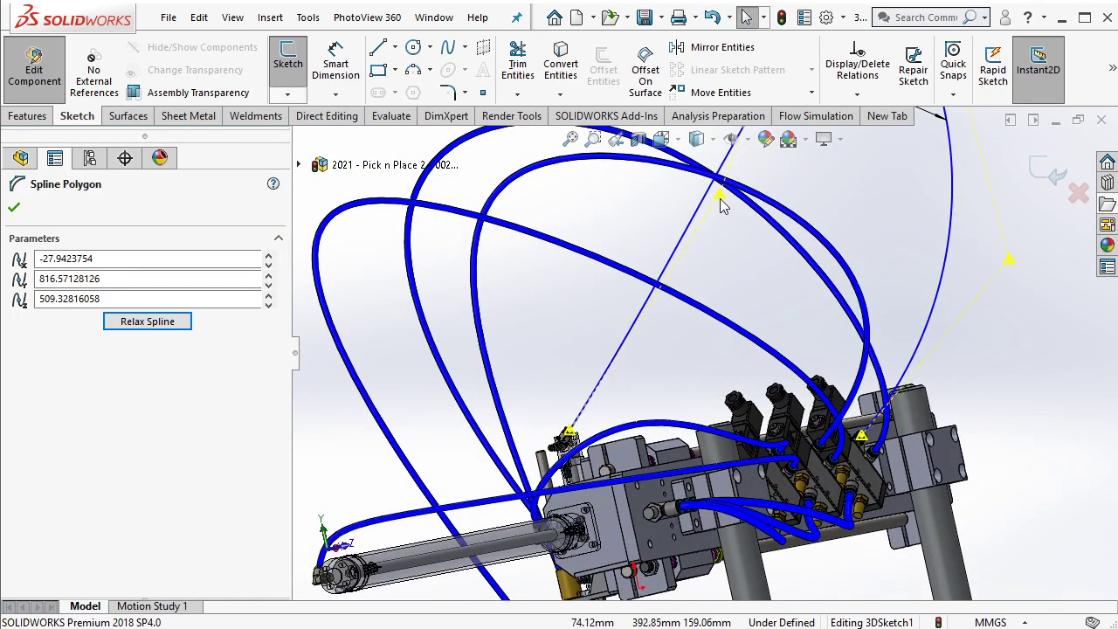
left_click_drag(719, 199, 583, 403)
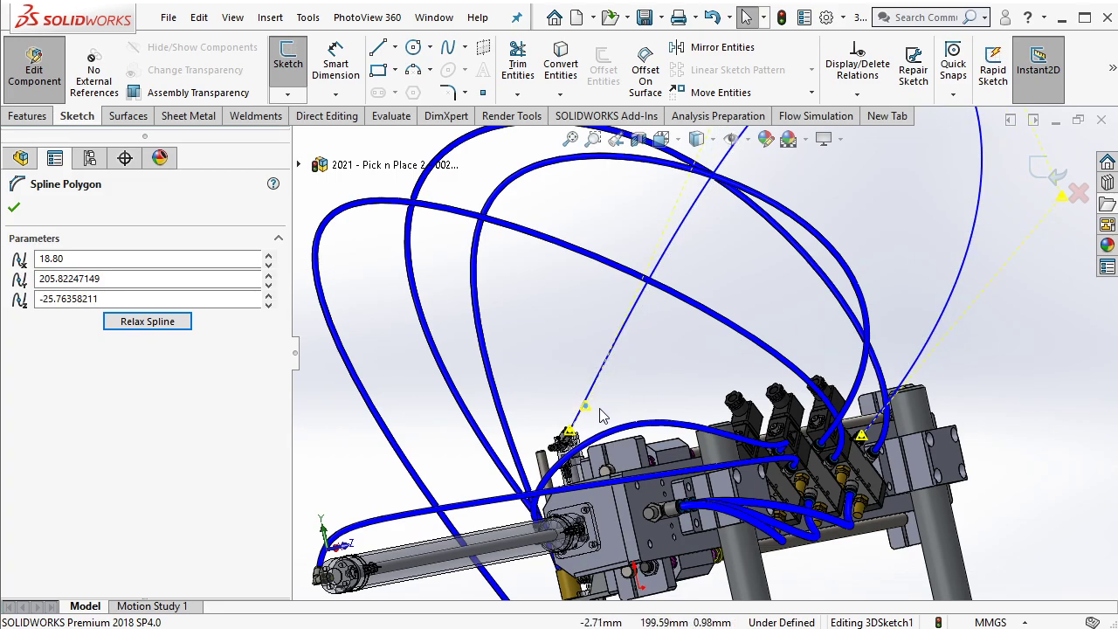
middle_click_drag(978, 414, 726, 456)
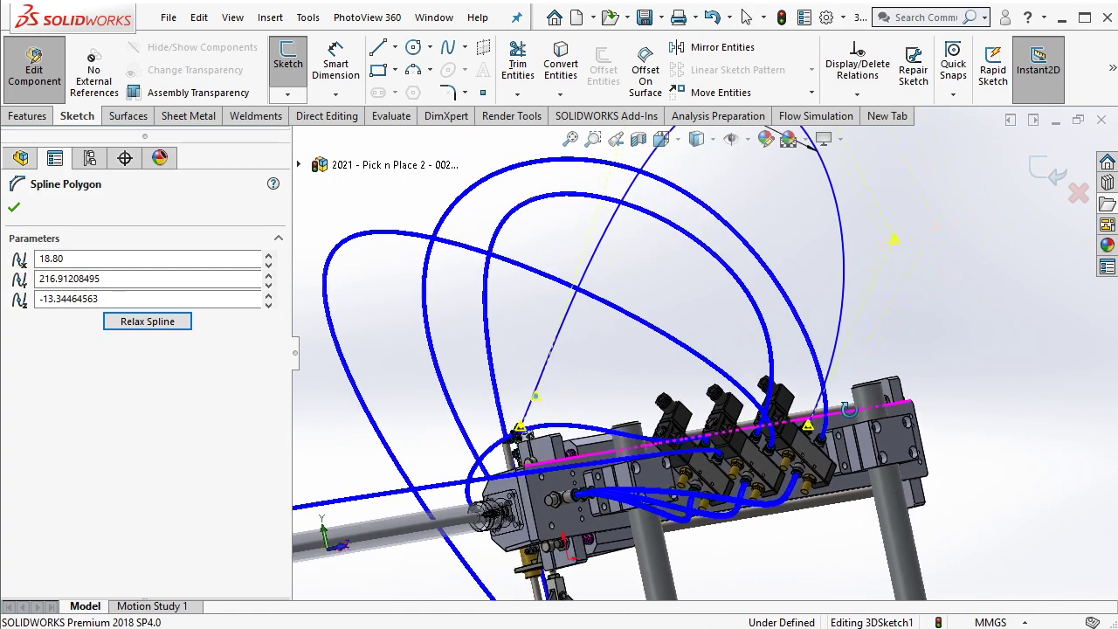
scroll(726, 456, "up", 3)
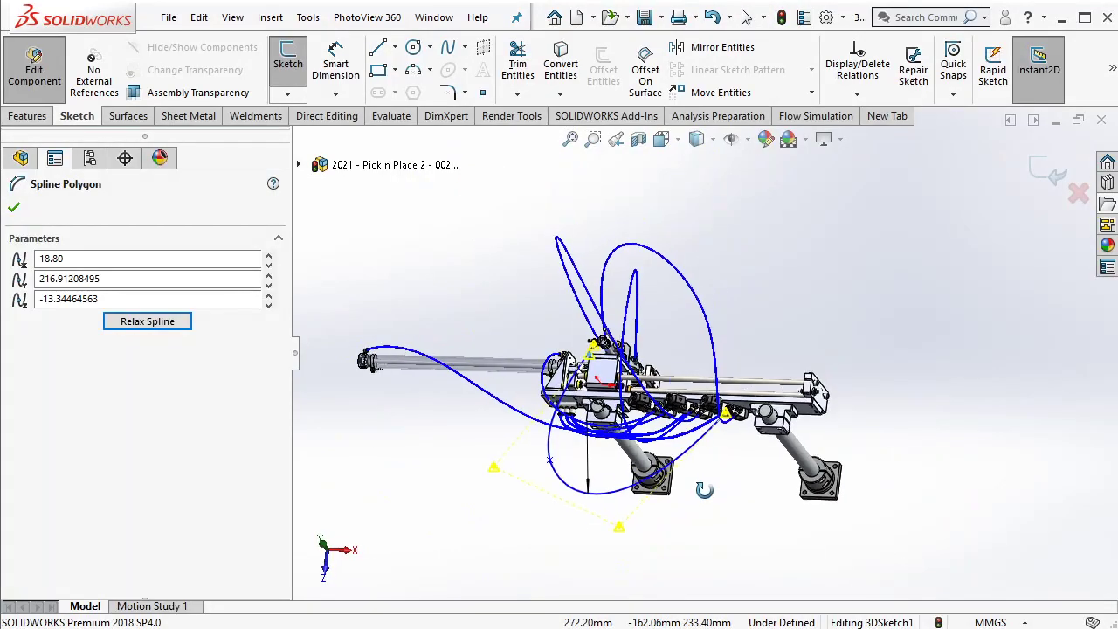
middle_click_drag(726, 456, 550, 514)
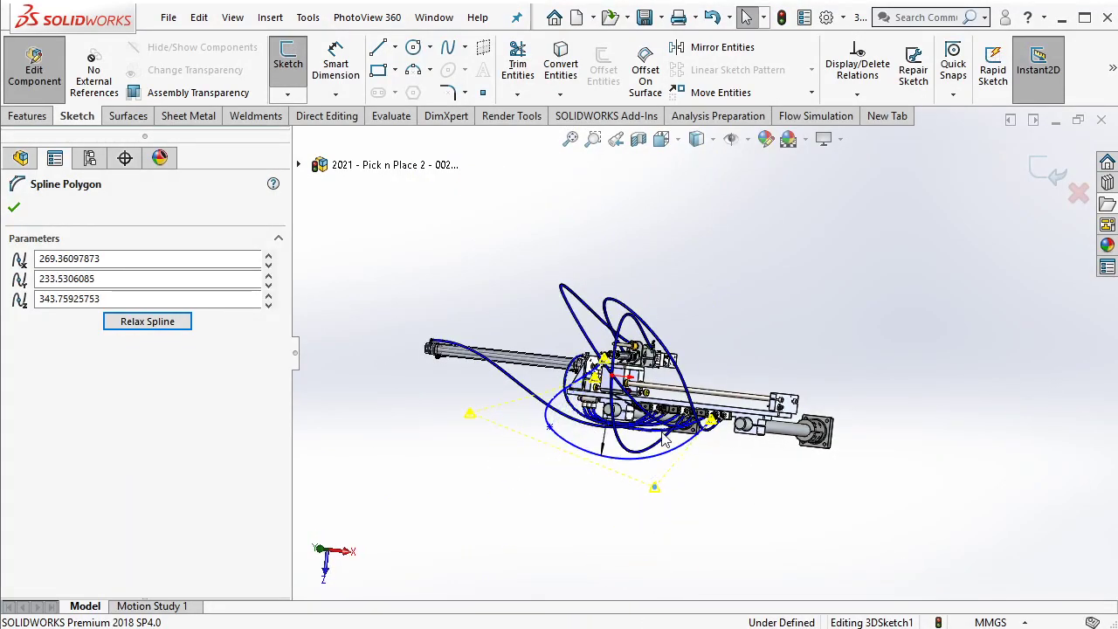
middle_click_drag(664, 441, 705, 269)
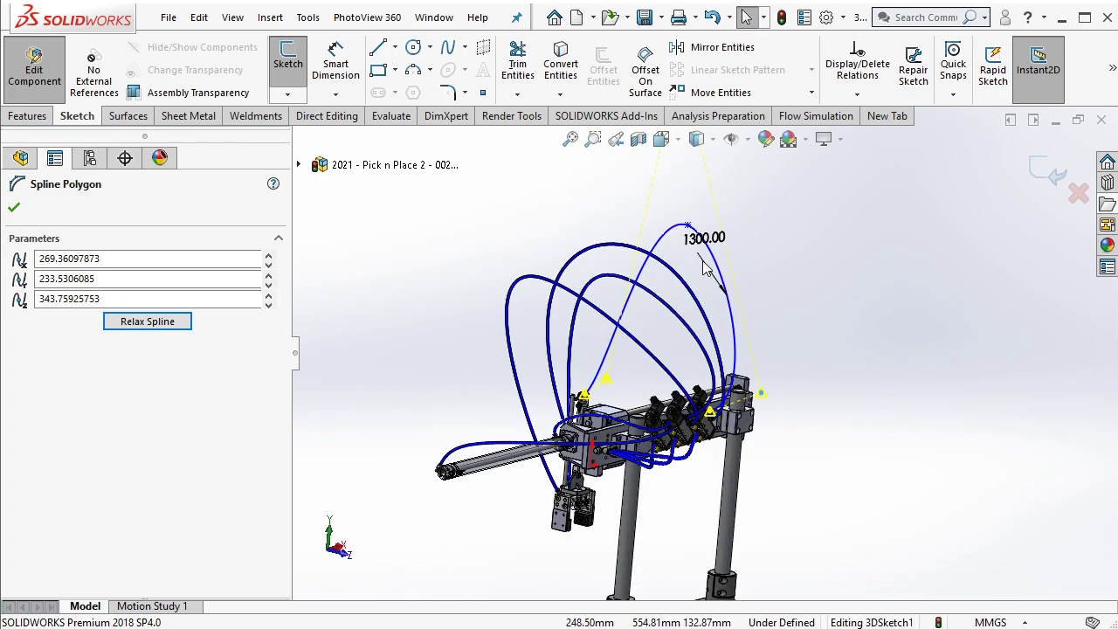
scroll(705, 269, "up", 3)
scroll(628, 453, "down", 3)
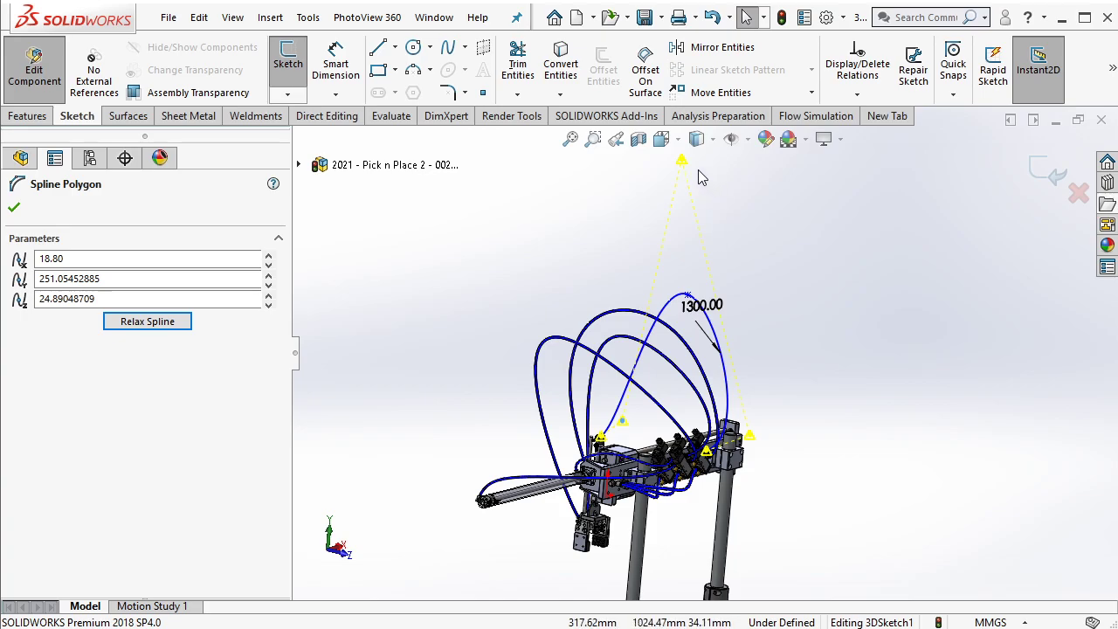
mouse_move(620, 177)
middle_mouse_down()
mouse_move(764, 471)
mouse_move(774, 269)
mouse_move(745, 258)
middle_mouse_up()
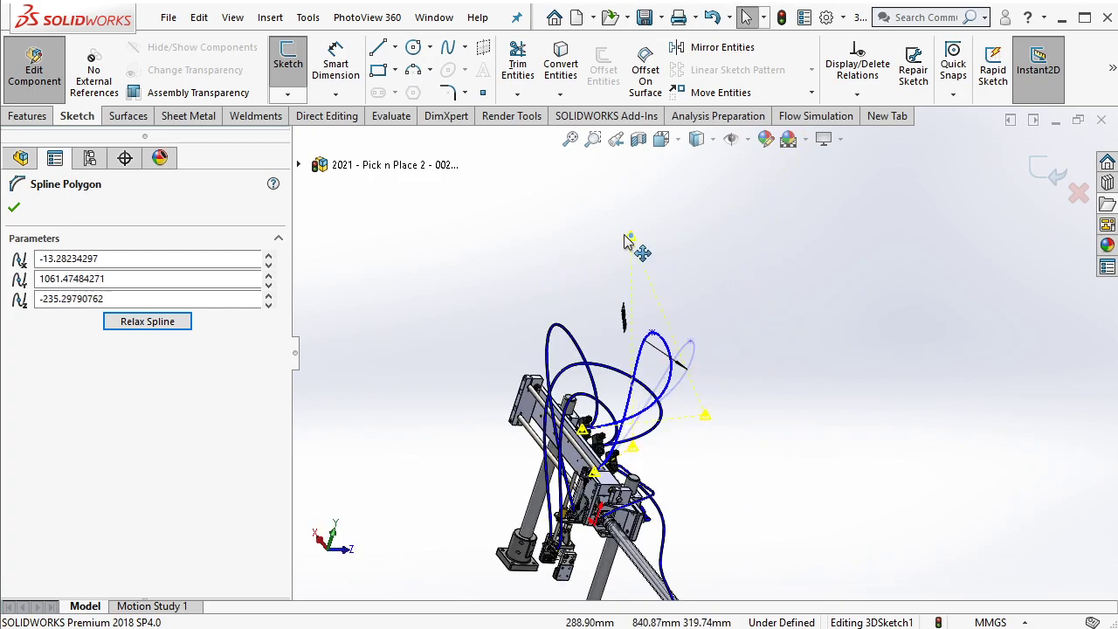
middle_click_drag(653, 422, 701, 416)
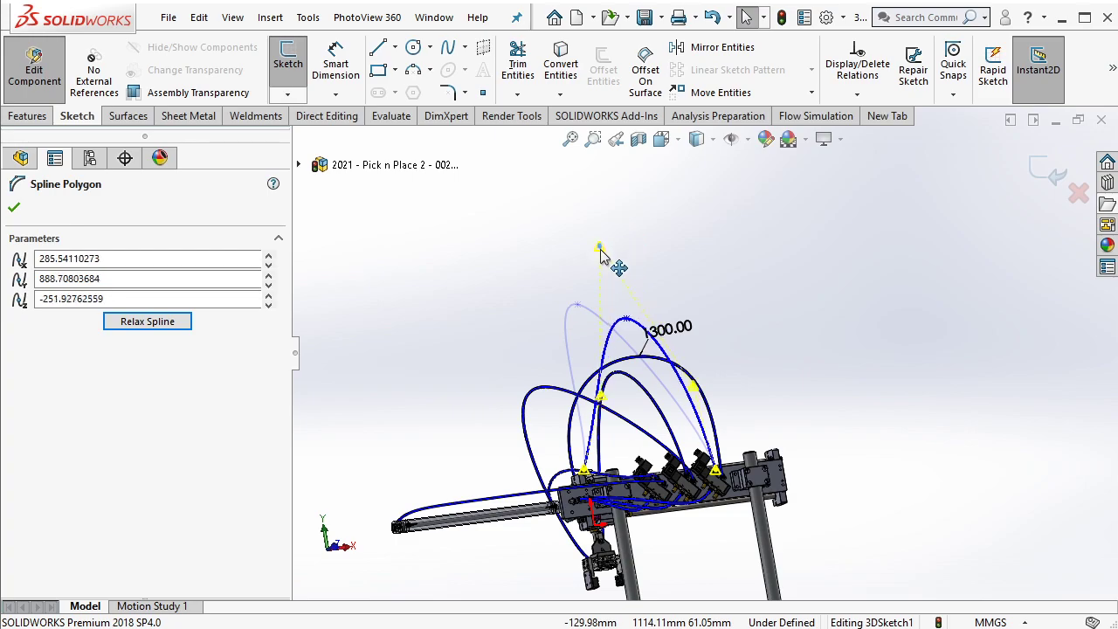
Change the other tubing spline's length dimension from 1100 to 1300 and close the 3D sketch
key("Escape")
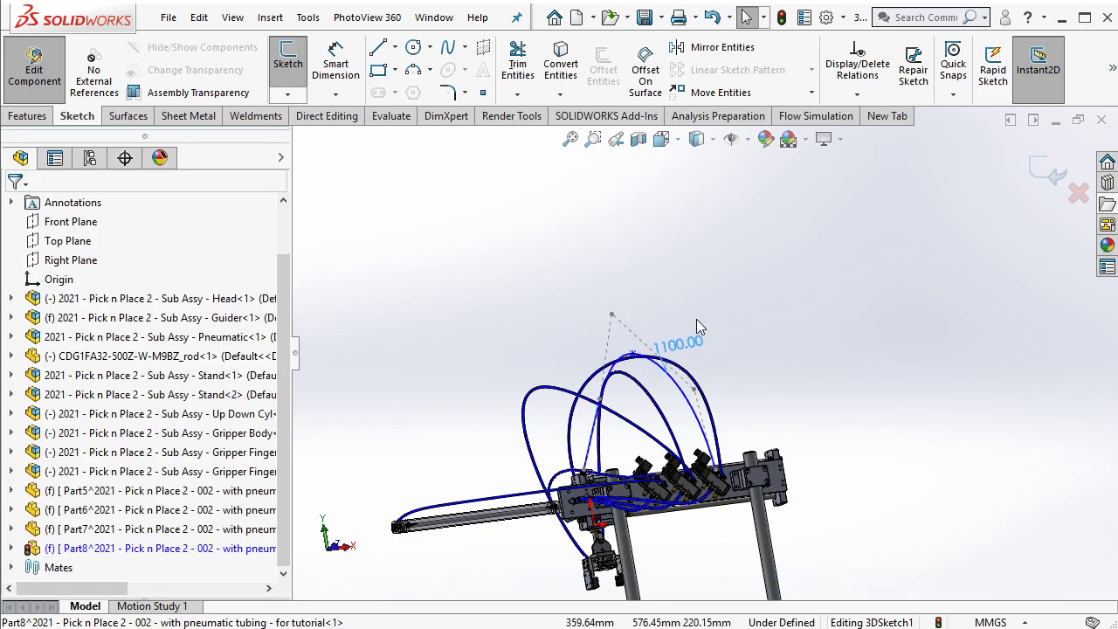
middle_click_drag(696, 319, 693, 269)
scroll(704, 335, "down", 5)
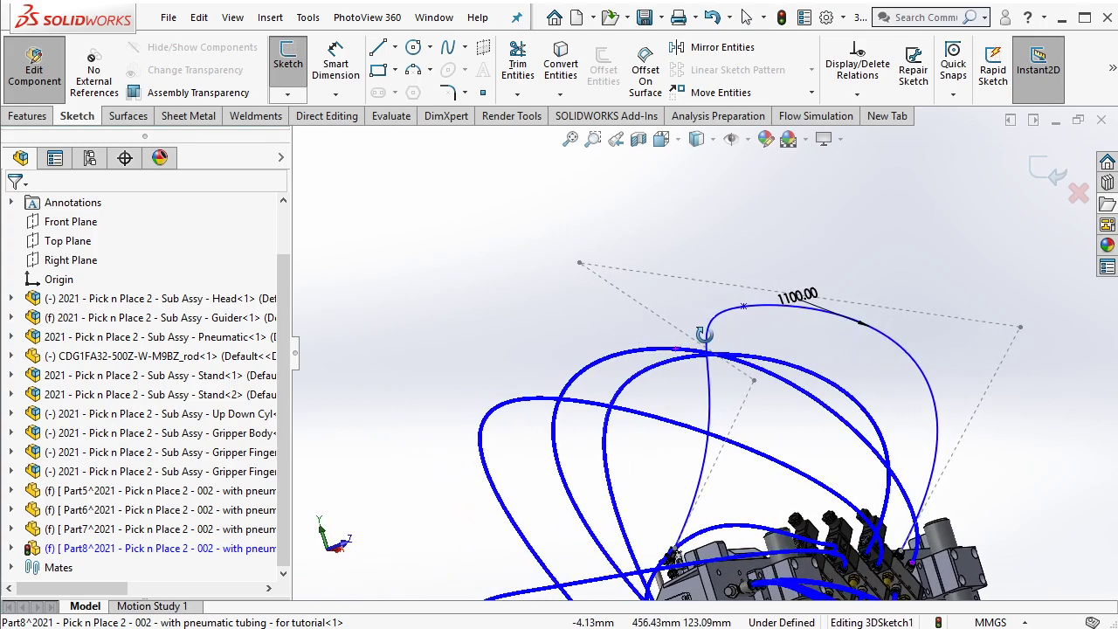
mouse_move(704, 334)
middle_mouse_down()
mouse_move(841, 352)
mouse_move(920, 392)
mouse_move(944, 331)
mouse_move(887, 398)
mouse_move(801, 464)
mouse_move(646, 299)
middle_mouse_up()
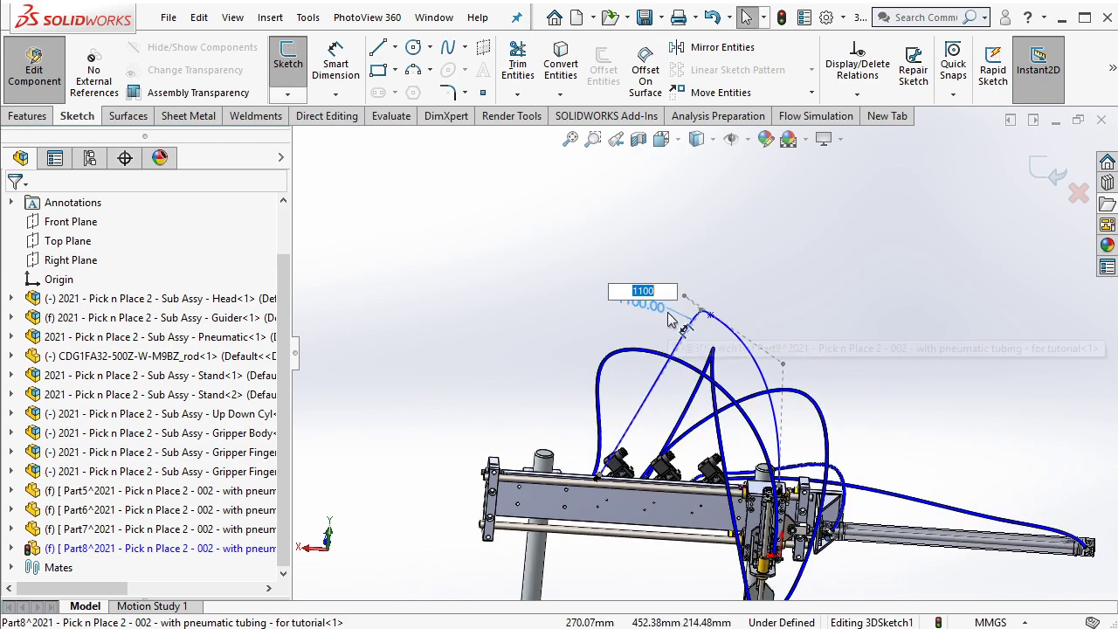
type("1")
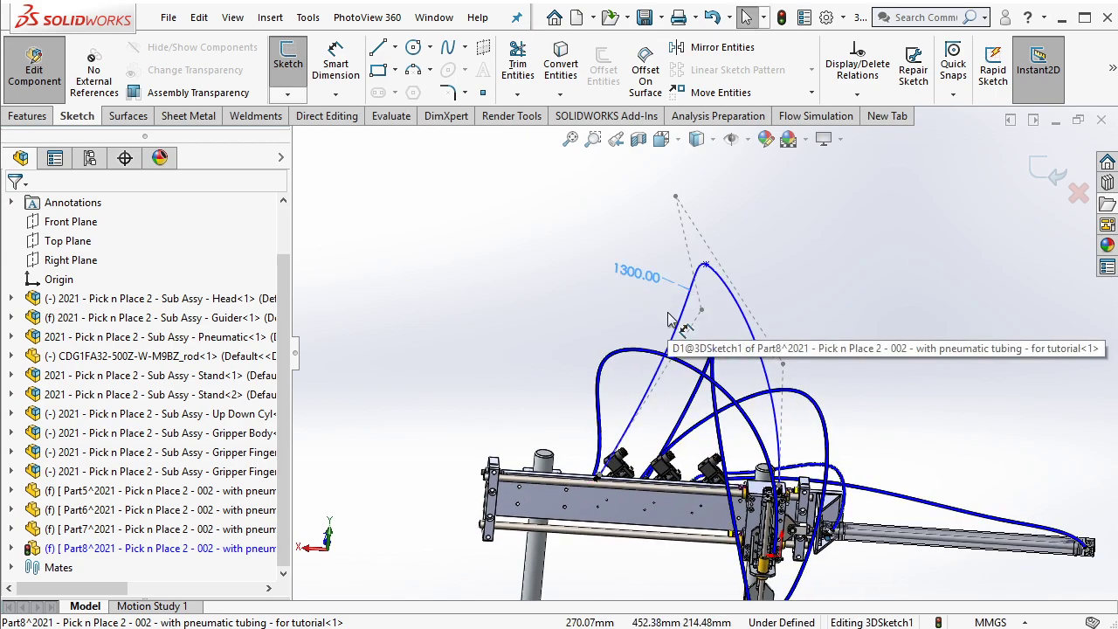
mouse_move(820, 245)
middle_mouse_down()
mouse_move(855, 437)
mouse_move(791, 466)
middle_mouse_up()
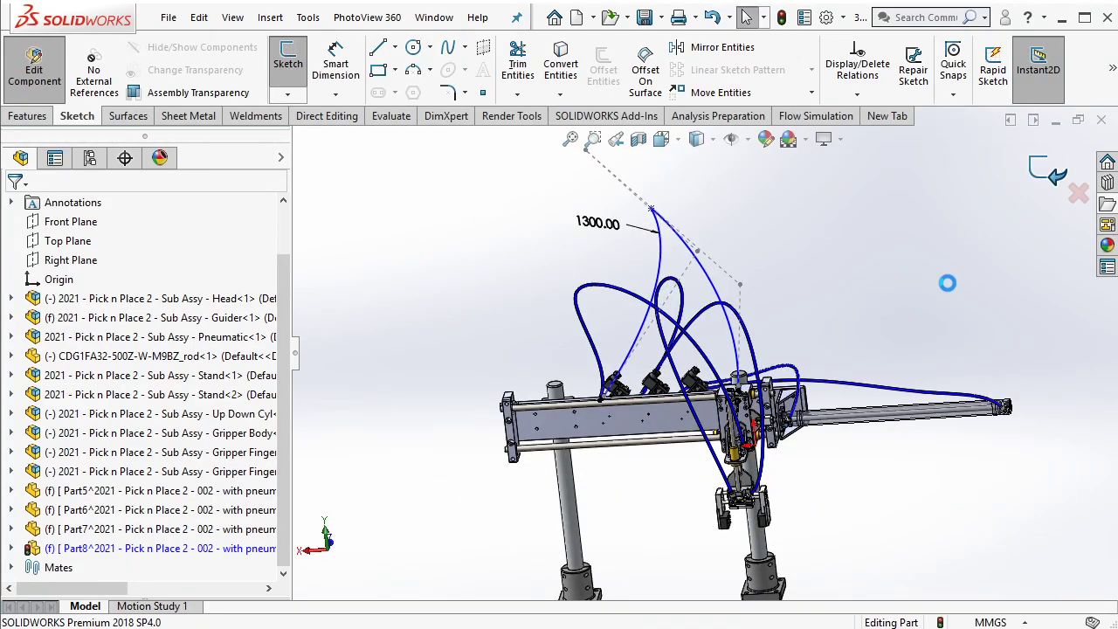
scroll(743, 384, "down", 3)
scroll(699, 332, "down", 3)
scroll(672, 284, "down", 3)
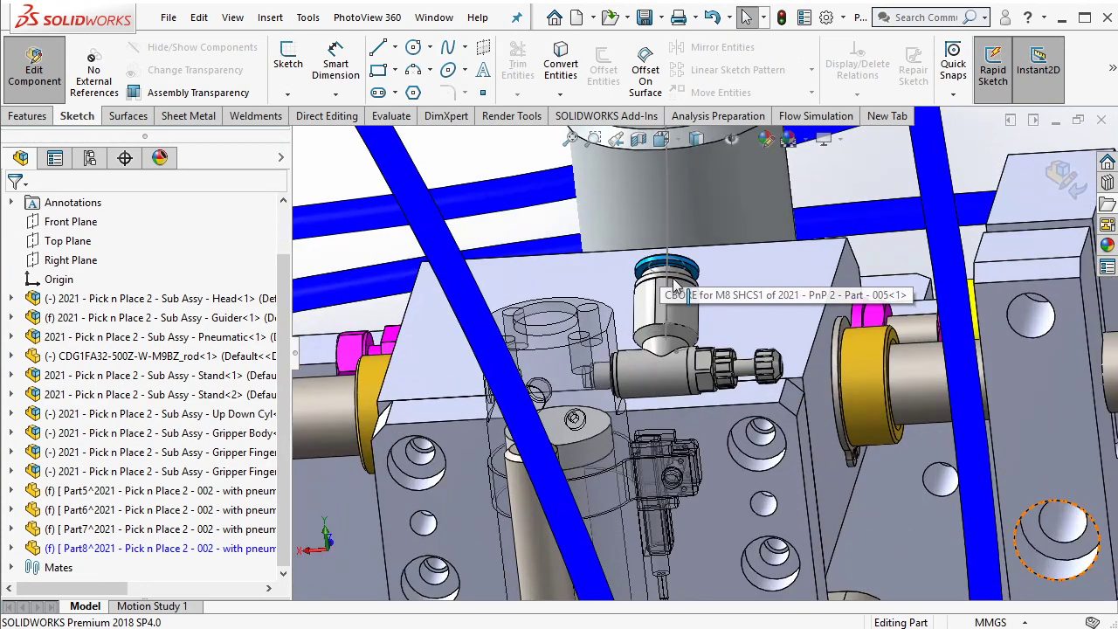
scroll(672, 284, "down", 2)
Create a reference plane on the tube path's end arc Arc7 at the fitting
left_click(27, 115)
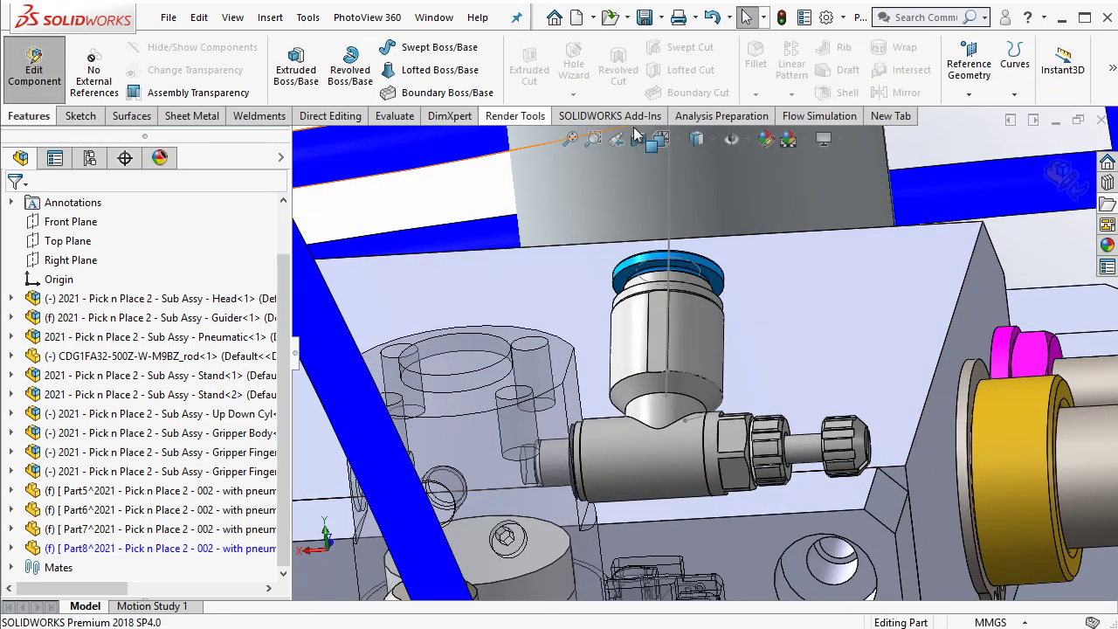
left_click(971, 93)
left_click(985, 117)
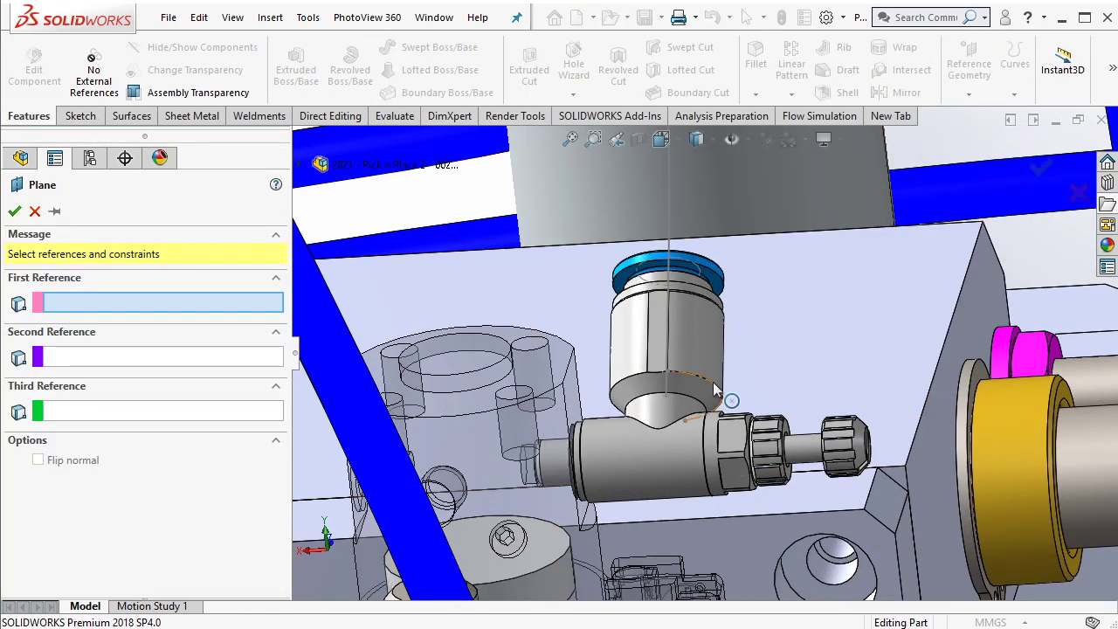
left_click(717, 391)
middle_click_drag(670, 404, 601, 478)
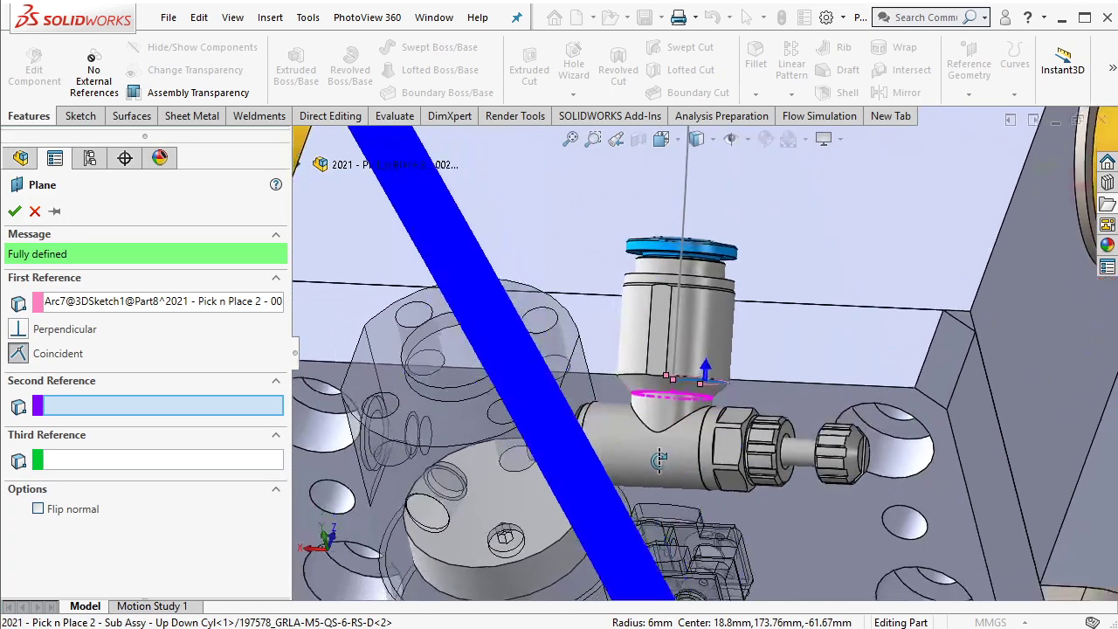
left_click(13, 212)
scroll(760, 384, "down", 5)
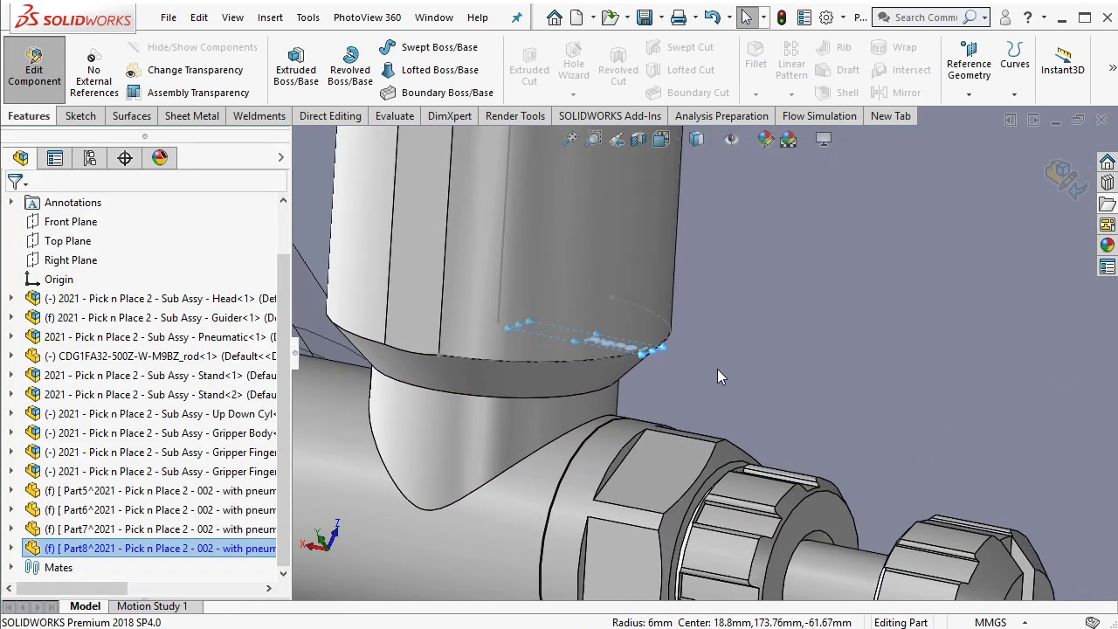
Sketch a 3.3 mm circle on the new plane at the tube's end
right_click(669, 349)
left_click(707, 105)
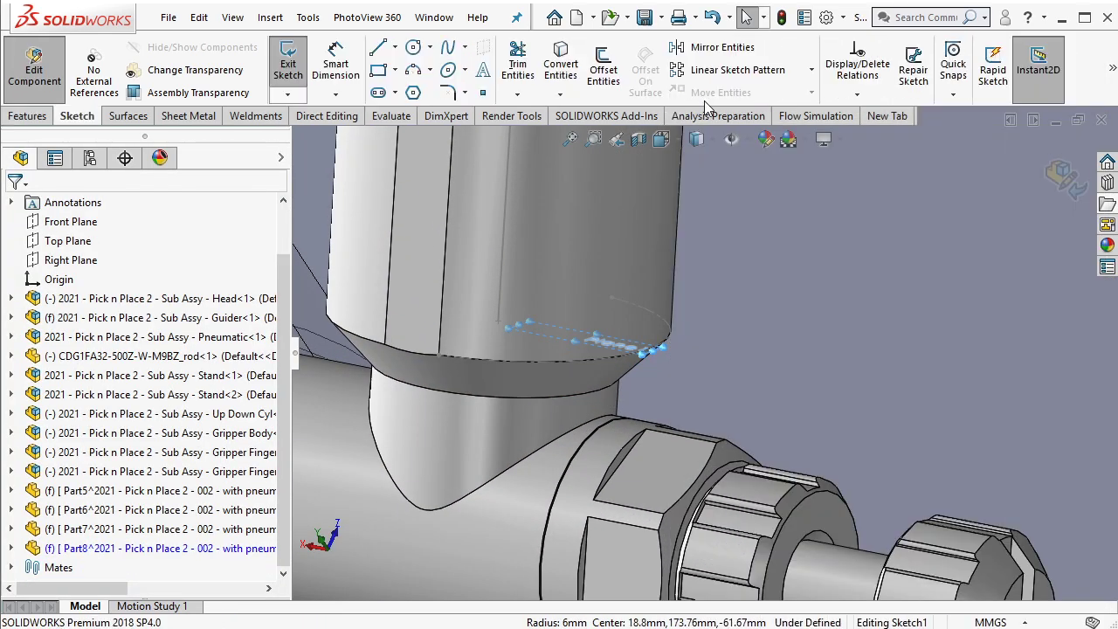
left_click(525, 301)
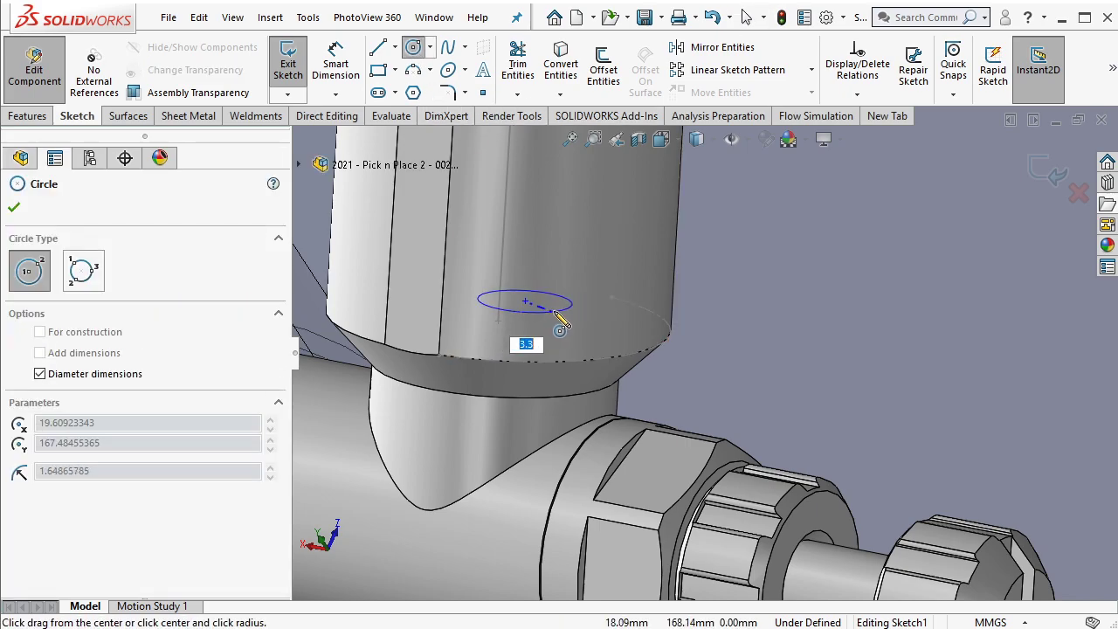
left_click(550, 308)
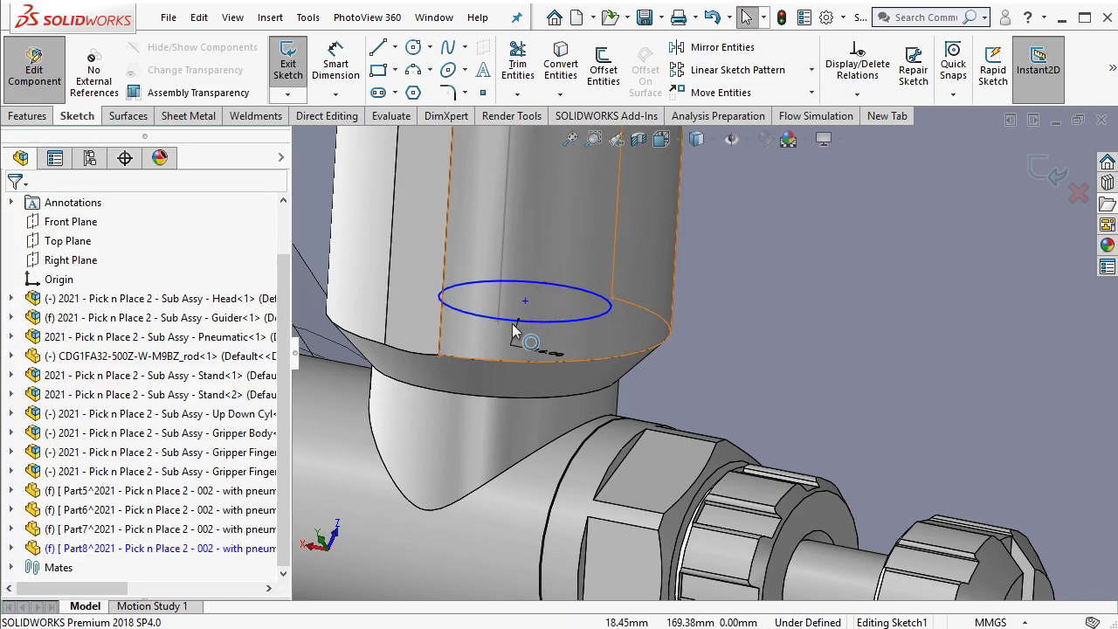
Make the circle's centre coincident with the spline's end point and exit the sketch
left_click(524, 301)
left_click(612, 262, "ctrl")
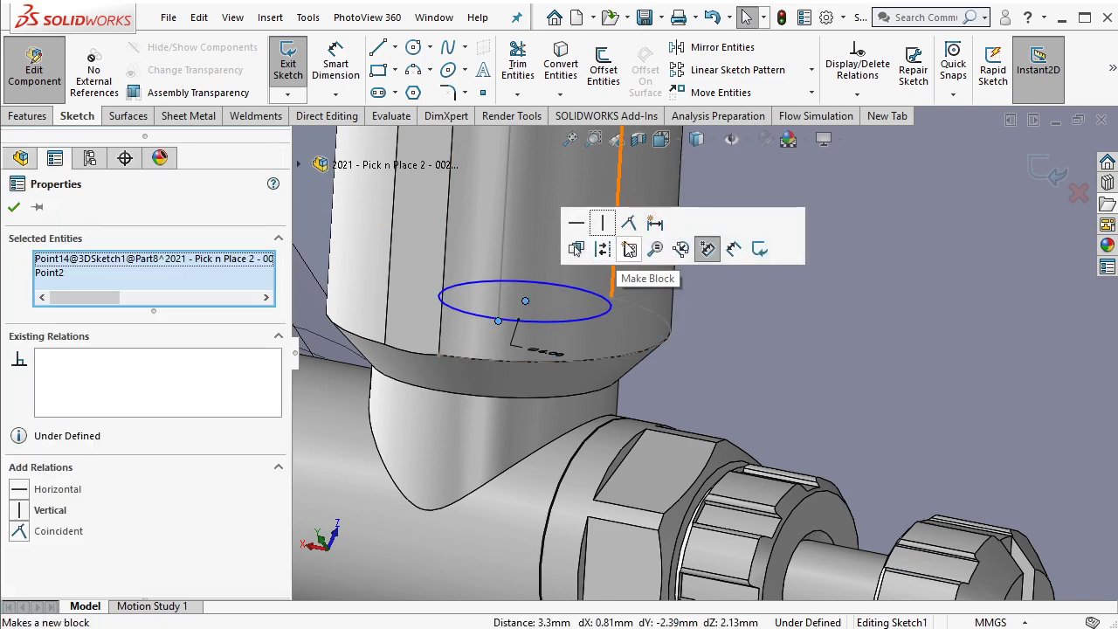
left_click(705, 247)
key("Escape")
left_click(287, 64)
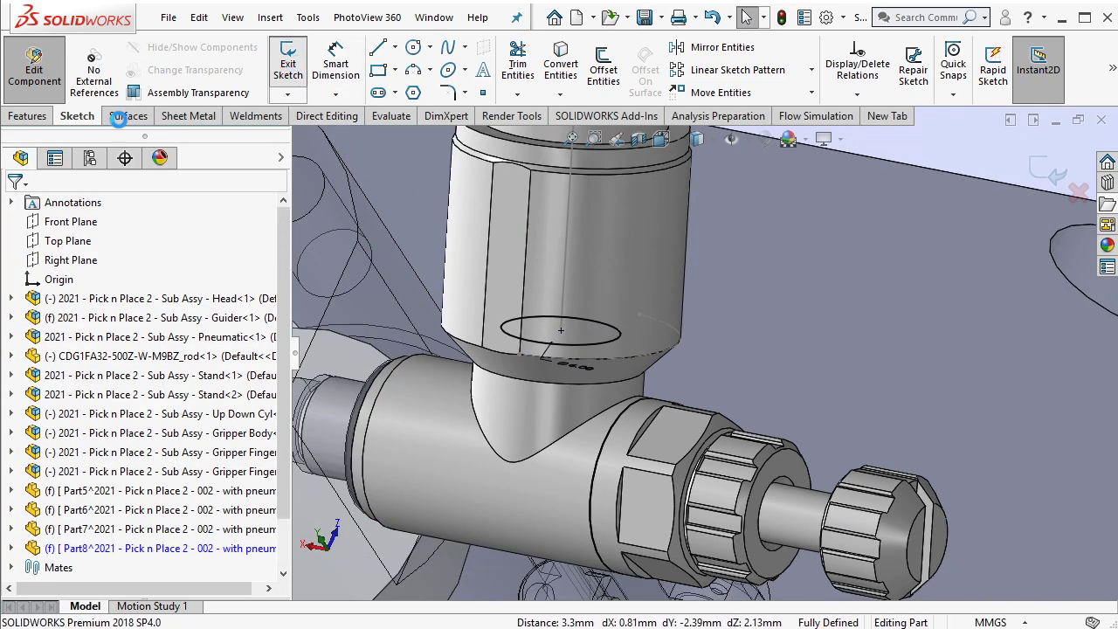
left_click(408, 49)
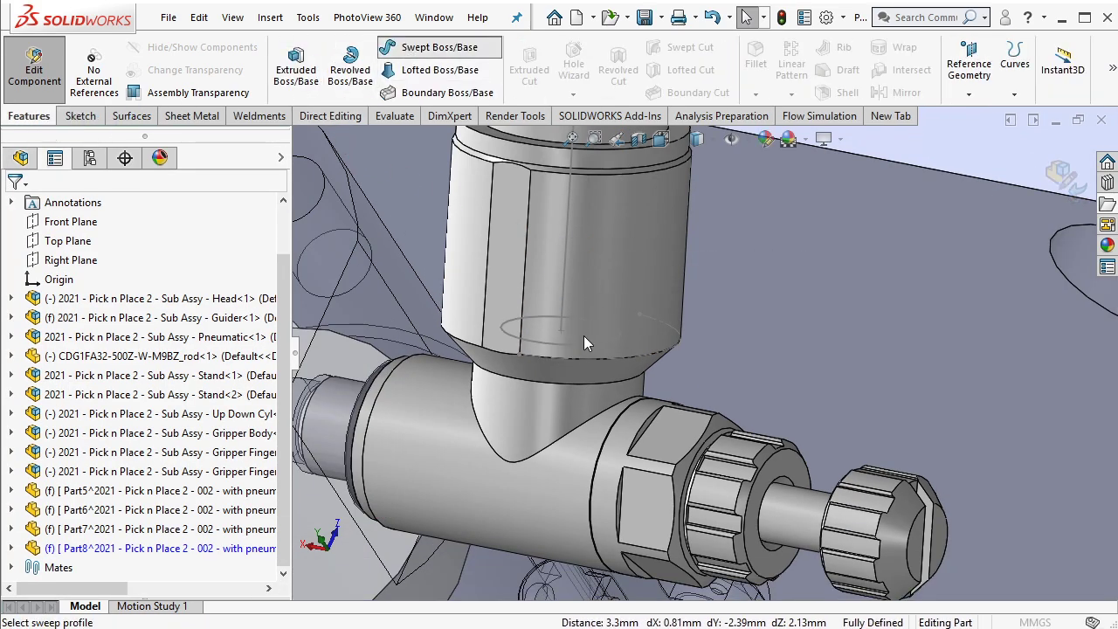
Sweep the circle along the tubing 3D sketch as a thin-wall 0.50 mm tube
left_click(531, 341)
left_click(563, 293)
scroll(569, 294, "up", 5)
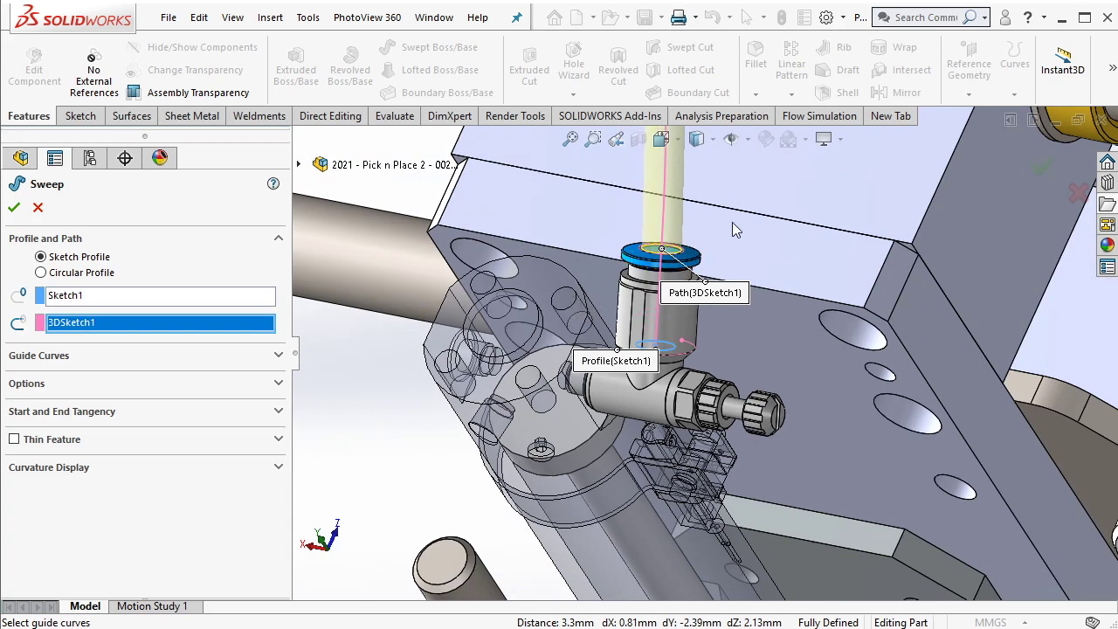
scroll(633, 374, "up", 3)
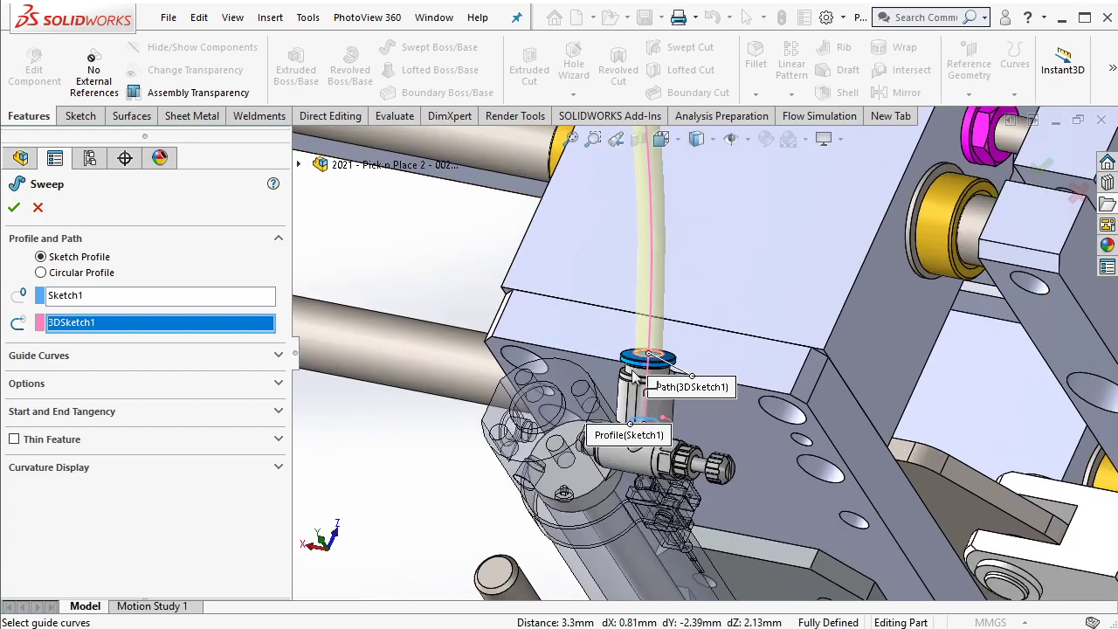
left_click(14, 439)
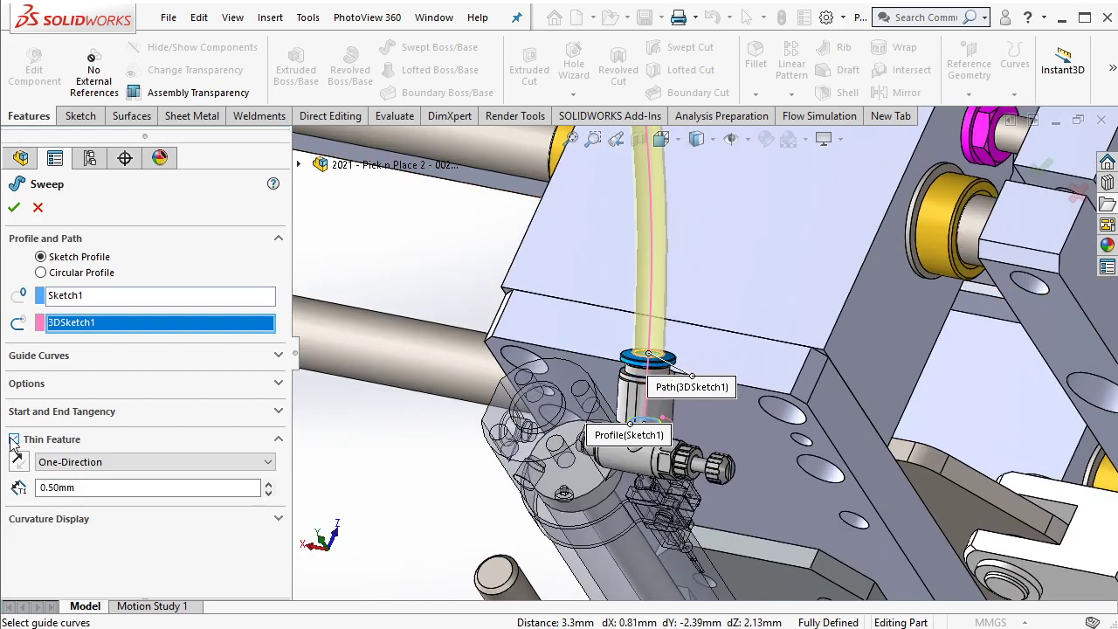
left_click(14, 208)
Select the horizontal swept tube and the vertical Sweep-Thin1 tube to inspect them
scroll(547, 206, "up", 3)
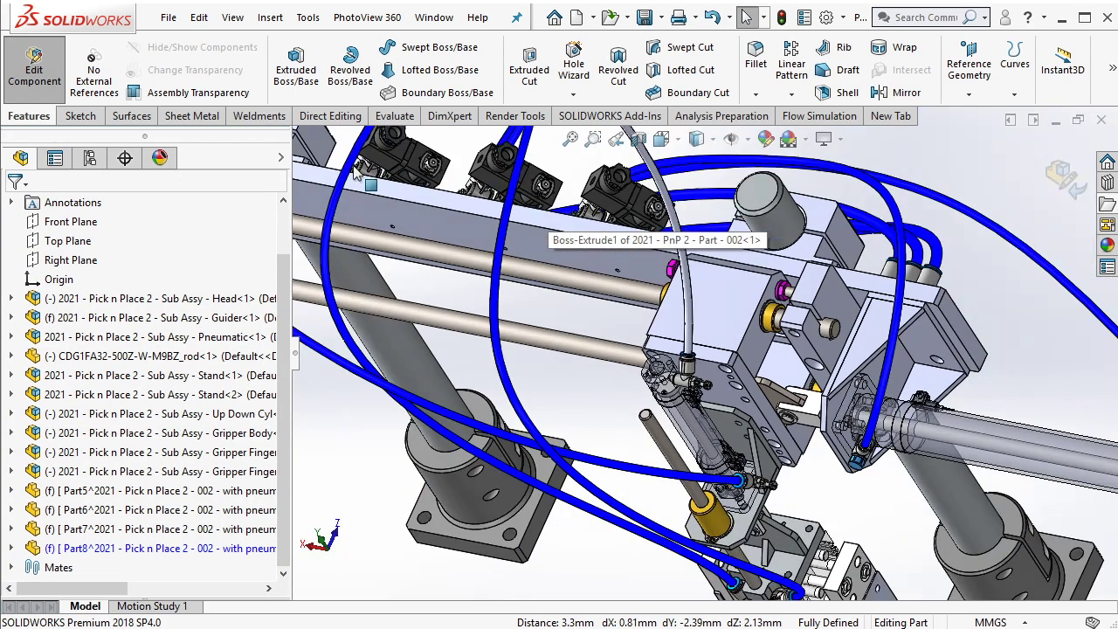
scroll(686, 223, "down", 2)
left_click(683, 218)
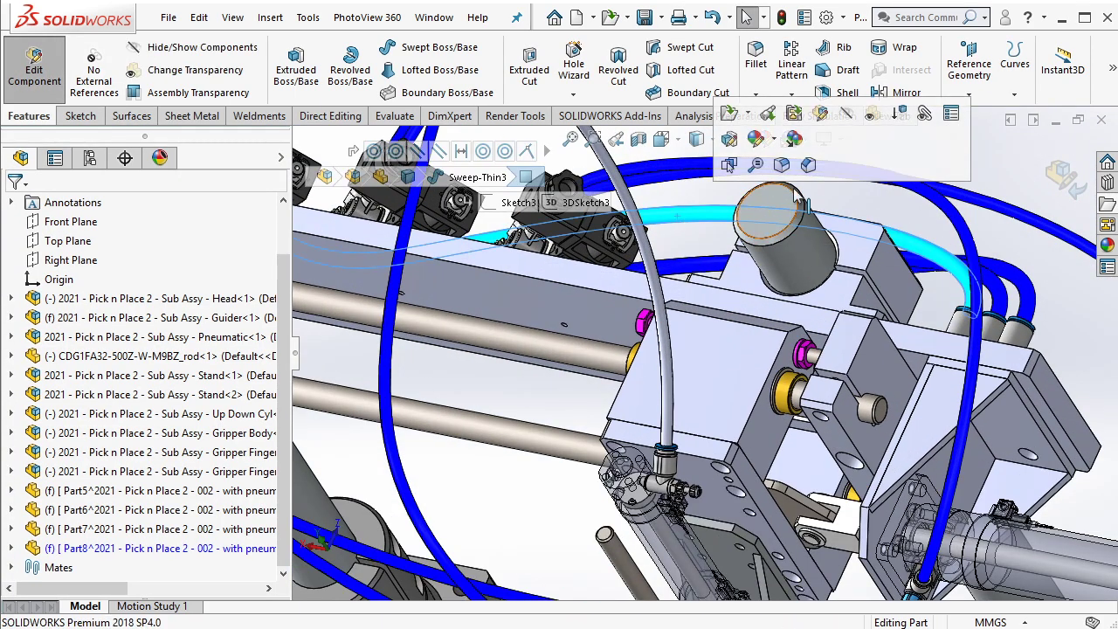
left_click(793, 165)
left_click(651, 219)
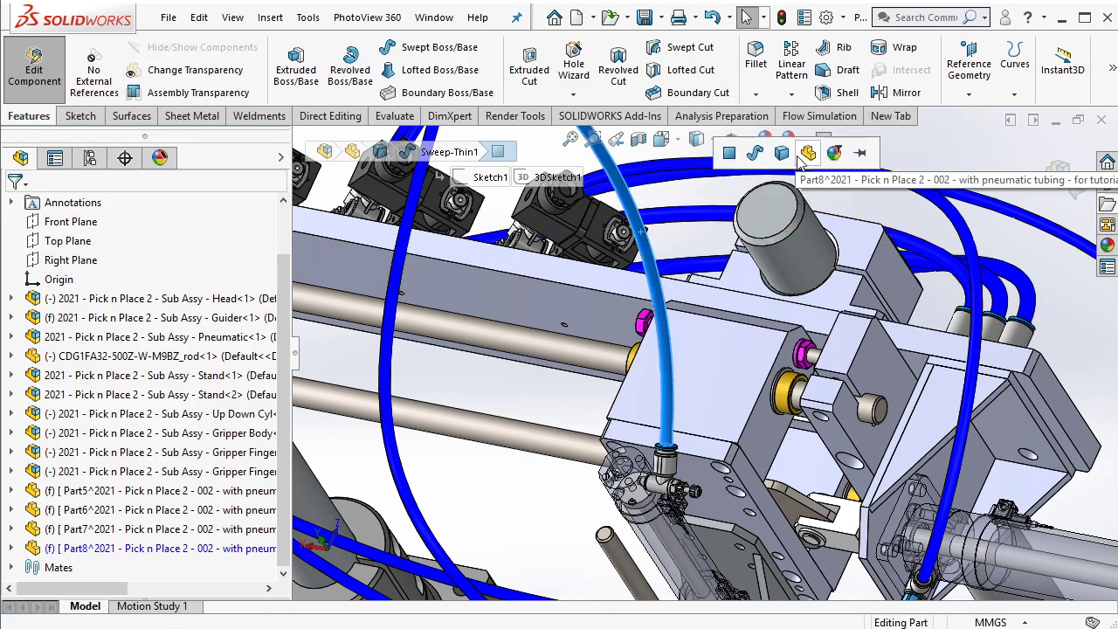
Return to the assembly level and expand the Mates folder to show Folder1
key("f")
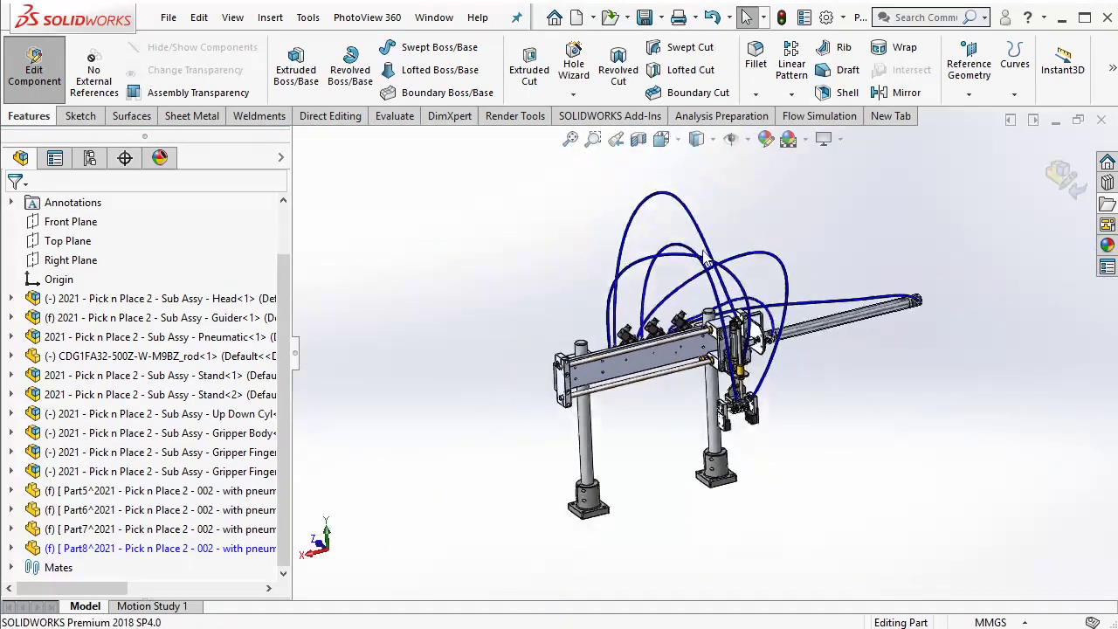
middle_click_drag(704, 253, 818, 395)
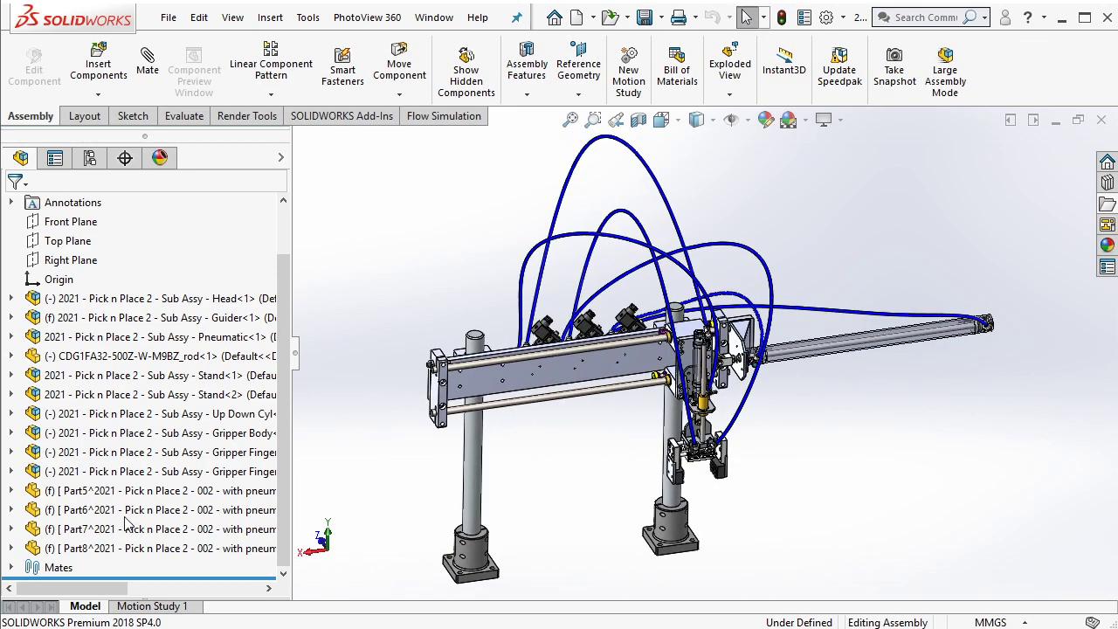
left_click(19, 568)
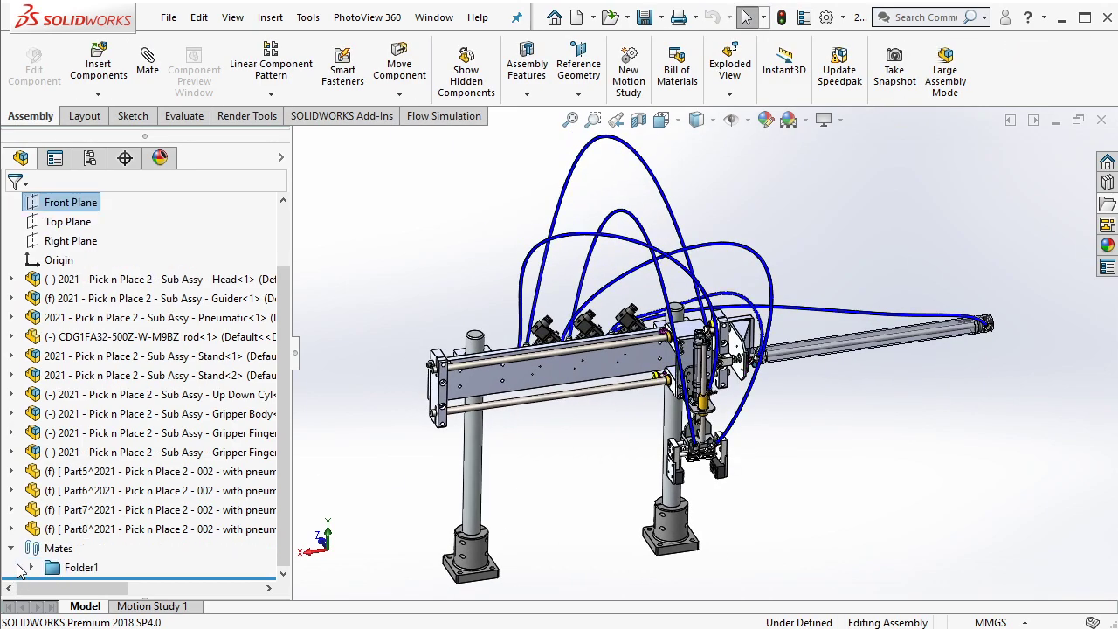
scroll(689, 462, "down", 2)
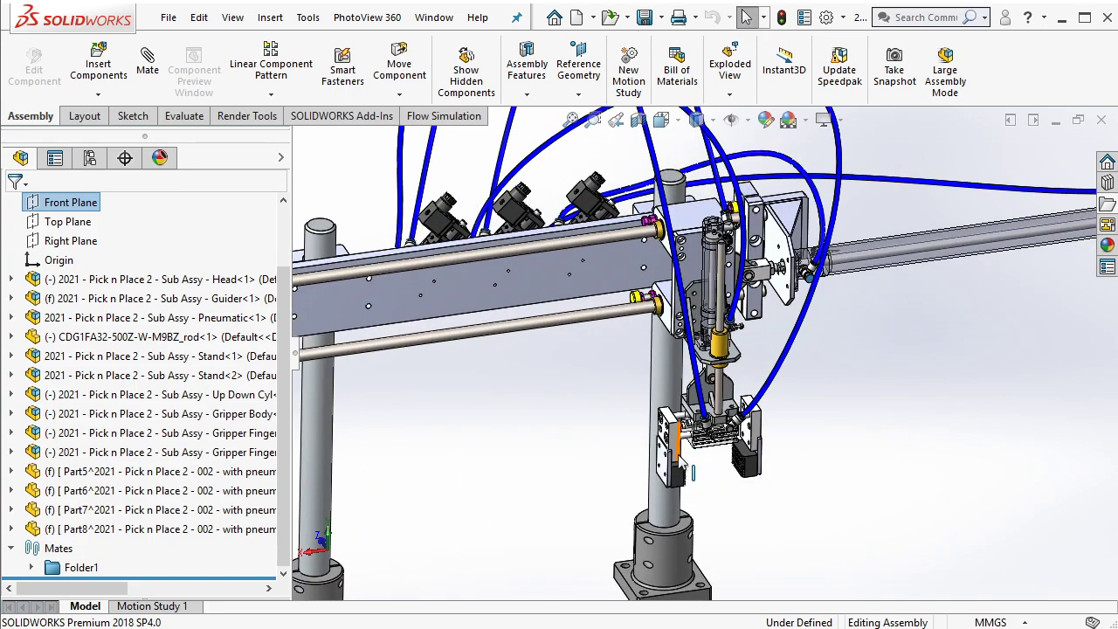
Slide the gripper carriage along the beam toward the left pillar
left_click_drag(681, 486, 548, 524)
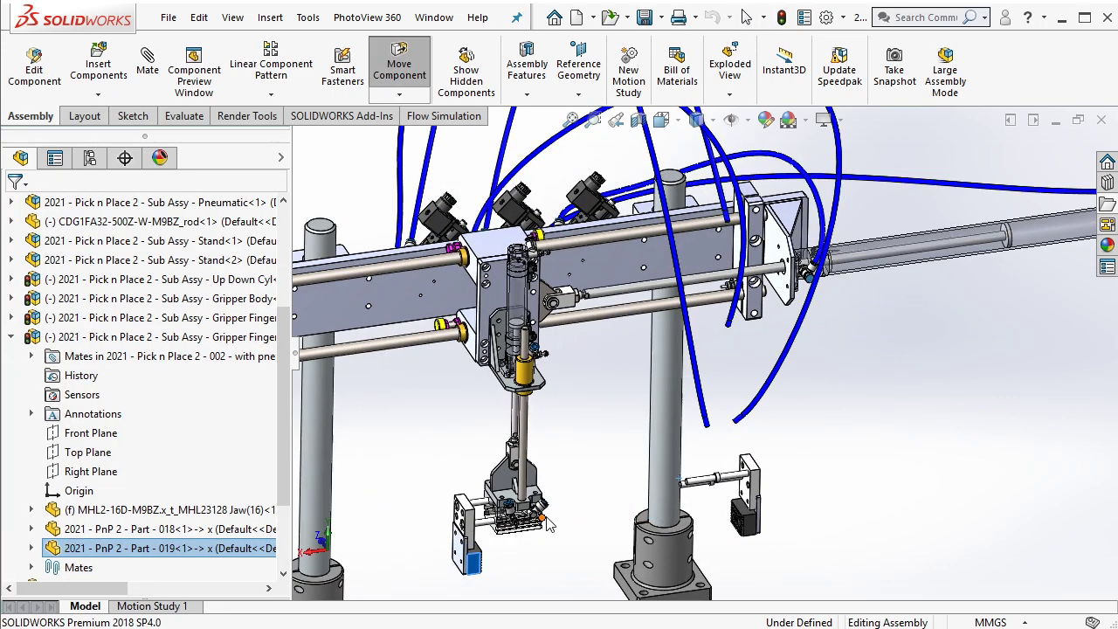
left_click_drag(528, 485, 625, 484)
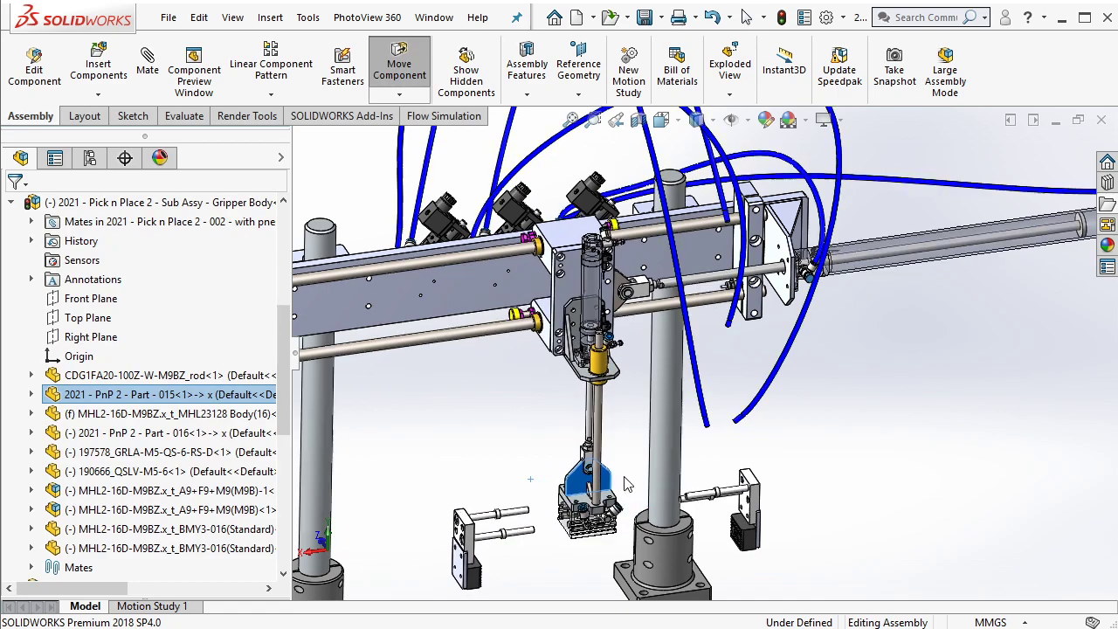
left_click(830, 347)
key("f")
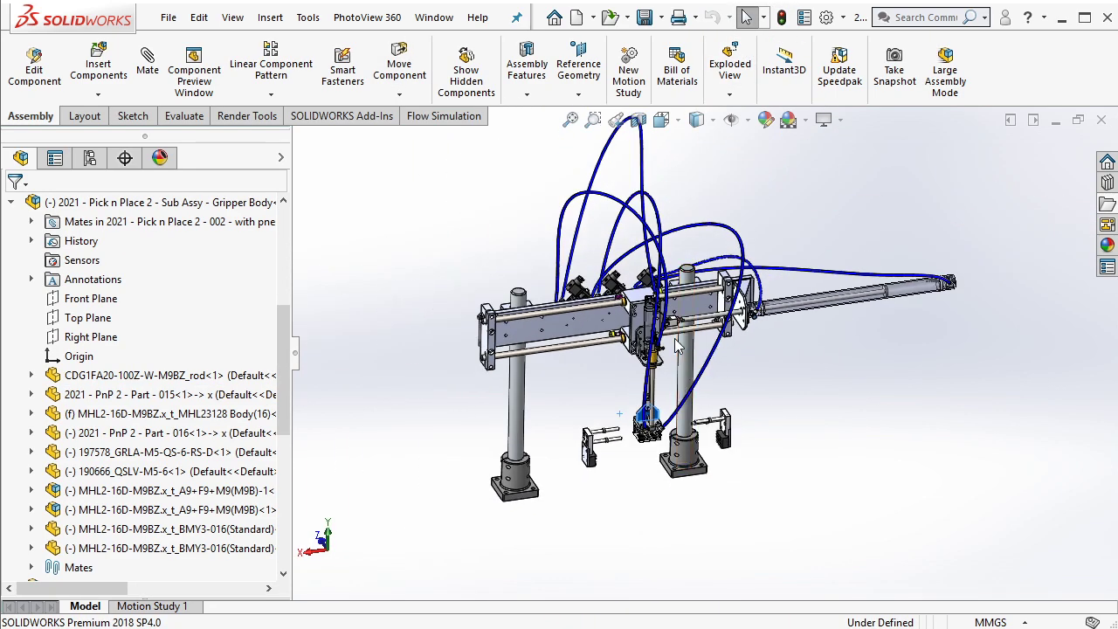
left_click_drag(640, 329, 535, 330)
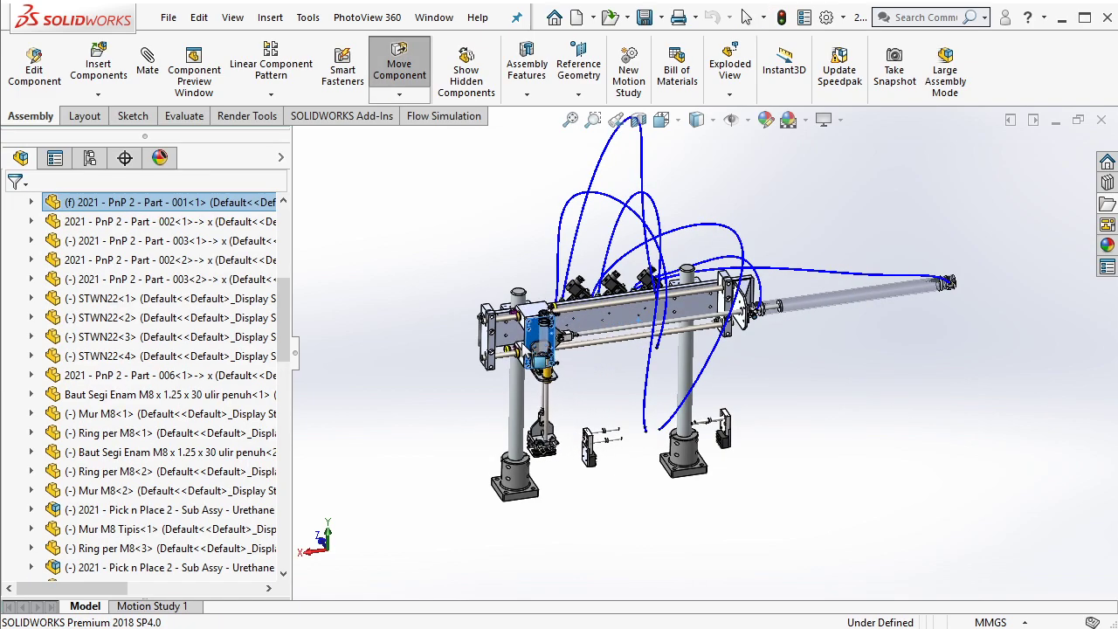
left_click(592, 469)
left_click_drag(592, 469, 485, 491)
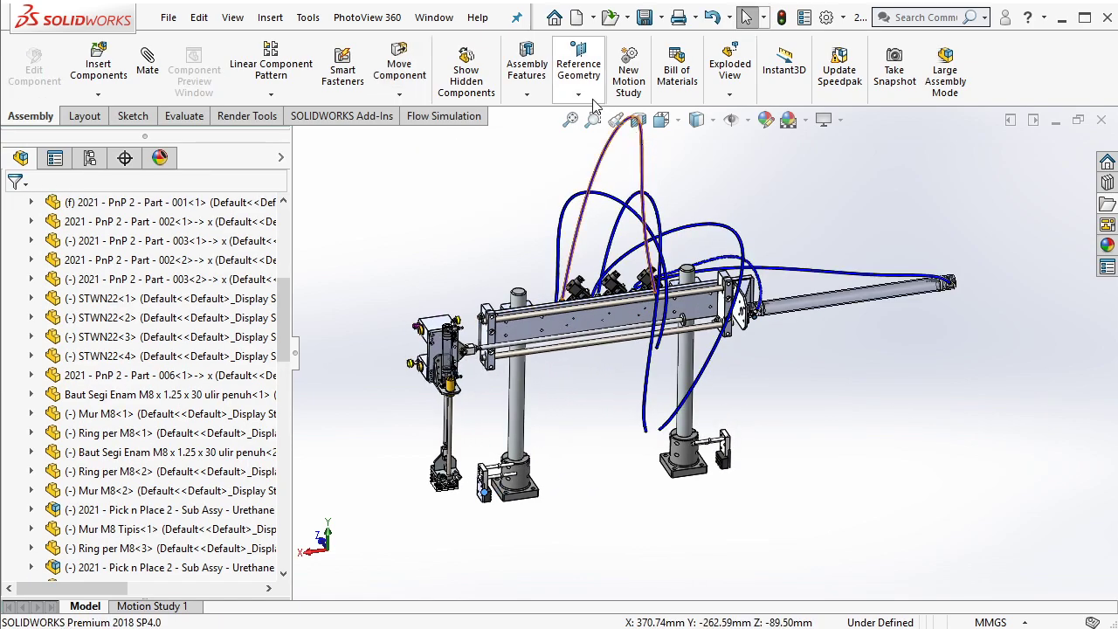
left_click_drag(445, 343, 599, 352)
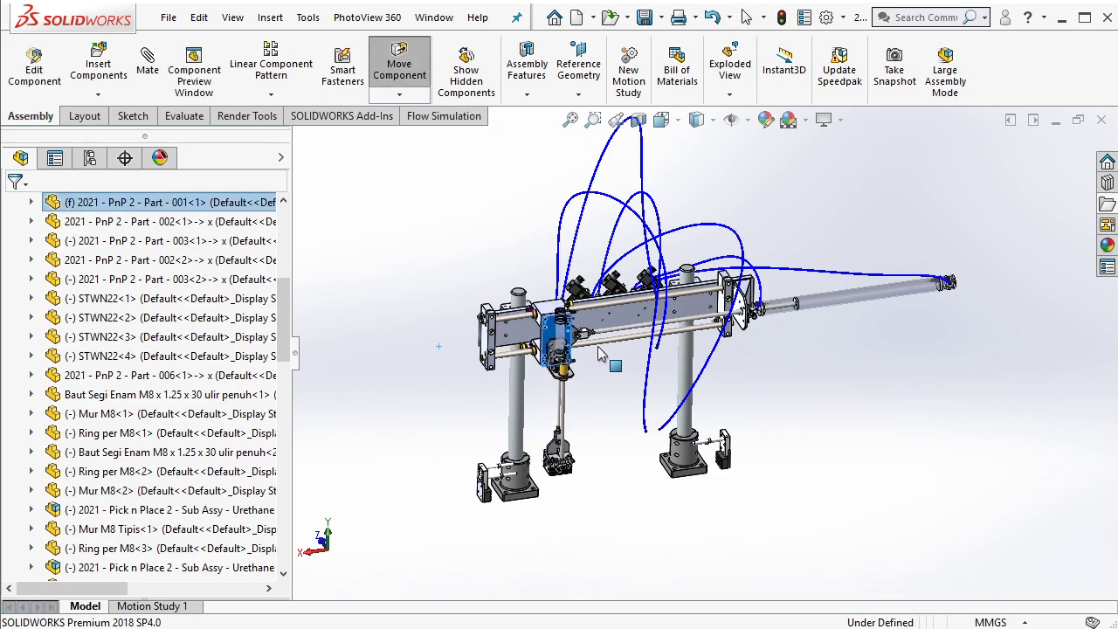
key("Escape")
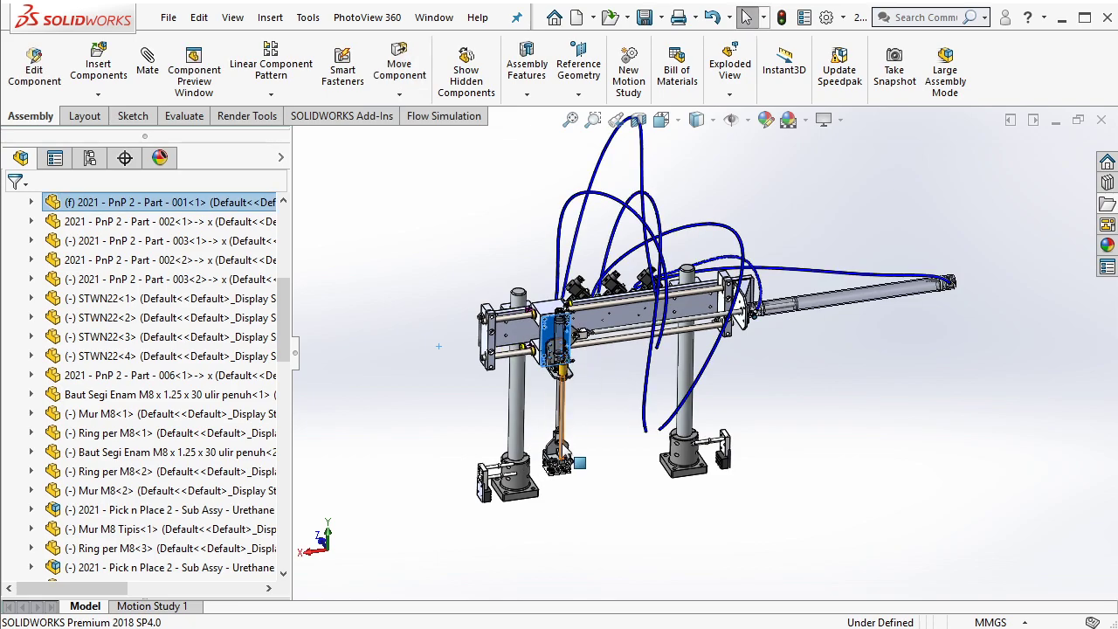
Rebuild the assembly so the hoses re-route to the moved gripper
left_click(560, 402)
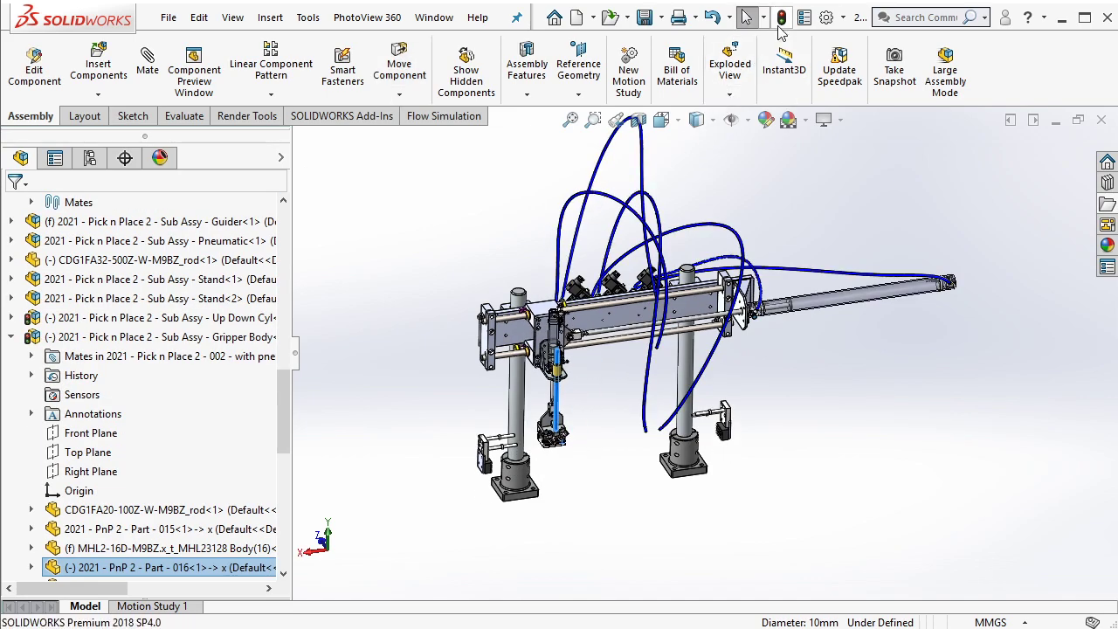
left_click(816, 220)
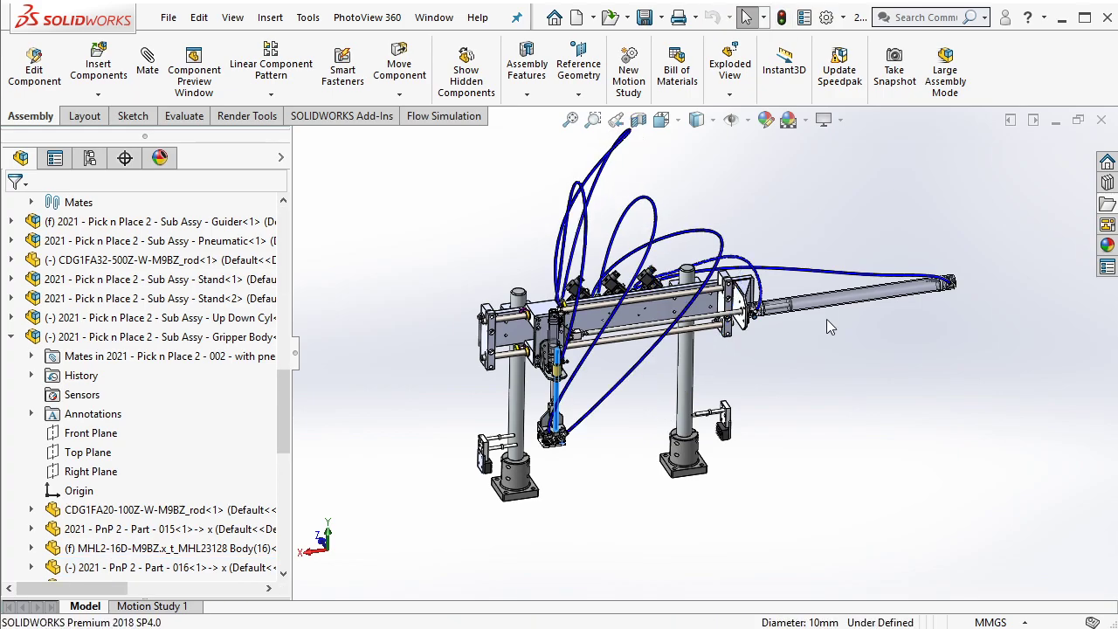
scroll(775, 326, "down", 2)
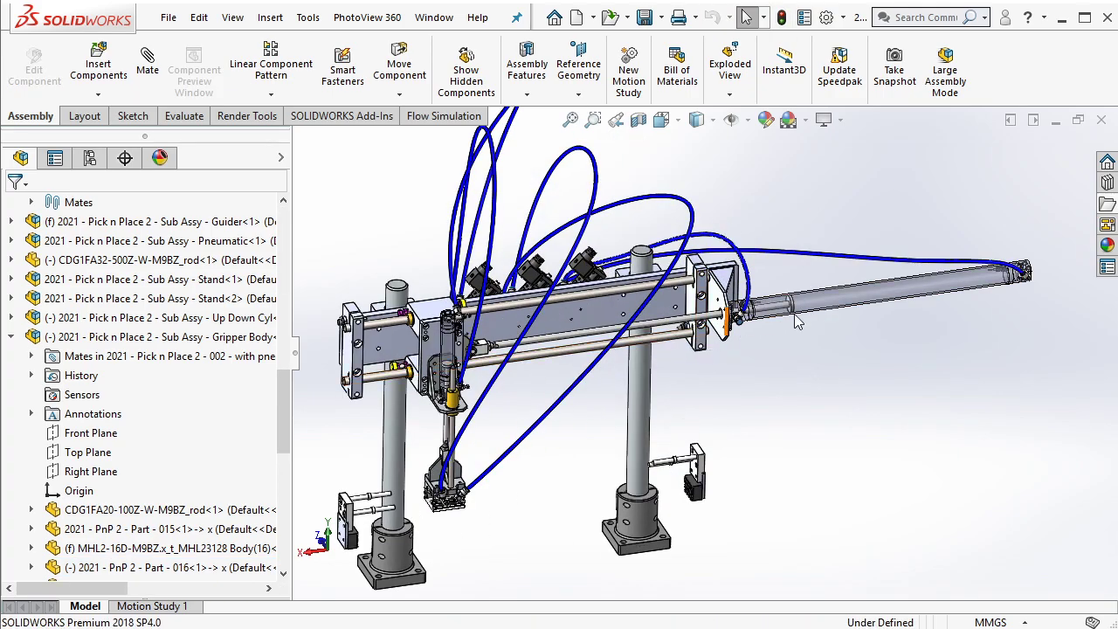
scroll(797, 323, "down", 3)
left_click(781, 313)
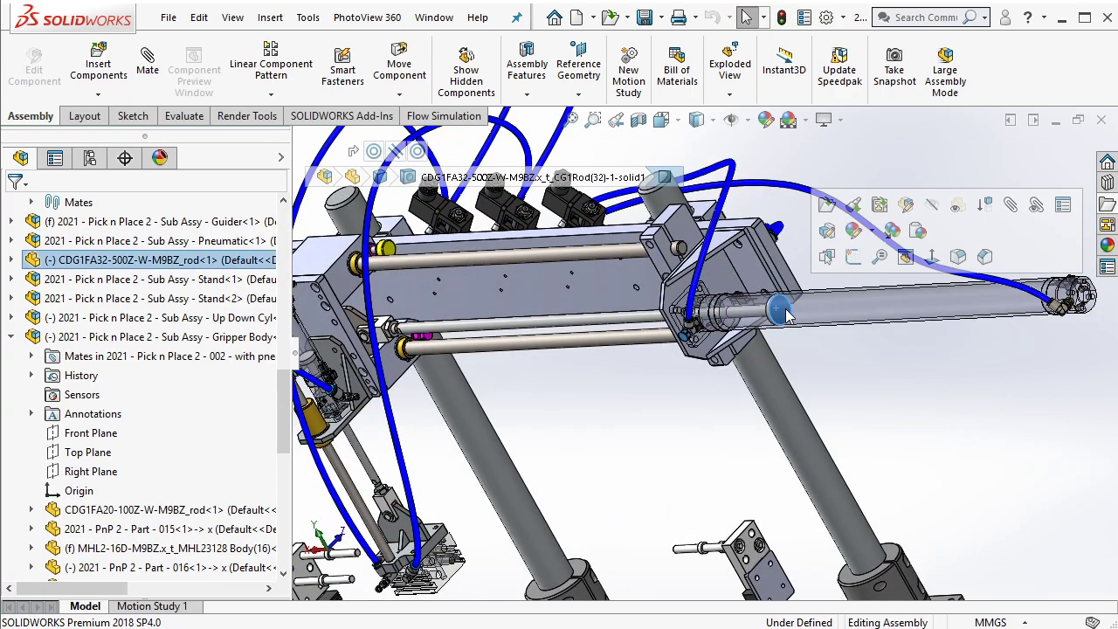
Create Coincident71 between the rod end face and a hidden face reached through Select Other
left_click(1010, 205)
scroll(943, 312, "down", 5)
scroll(943, 312, "down", 2)
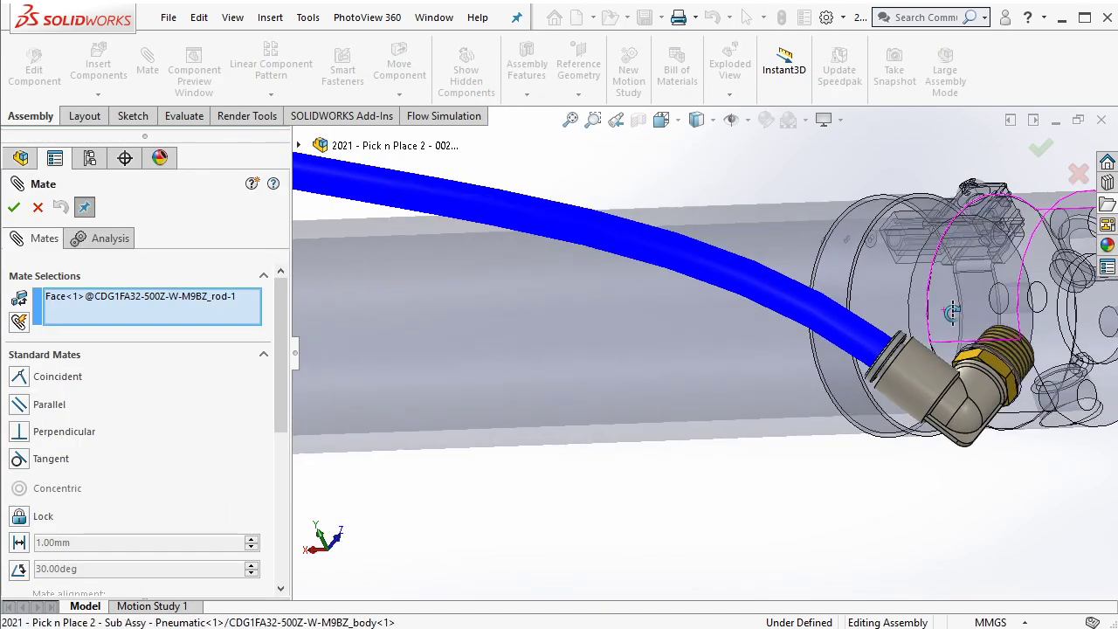
middle_click_drag(951, 311, 978, 272)
right_click(978, 272)
left_click(991, 300)
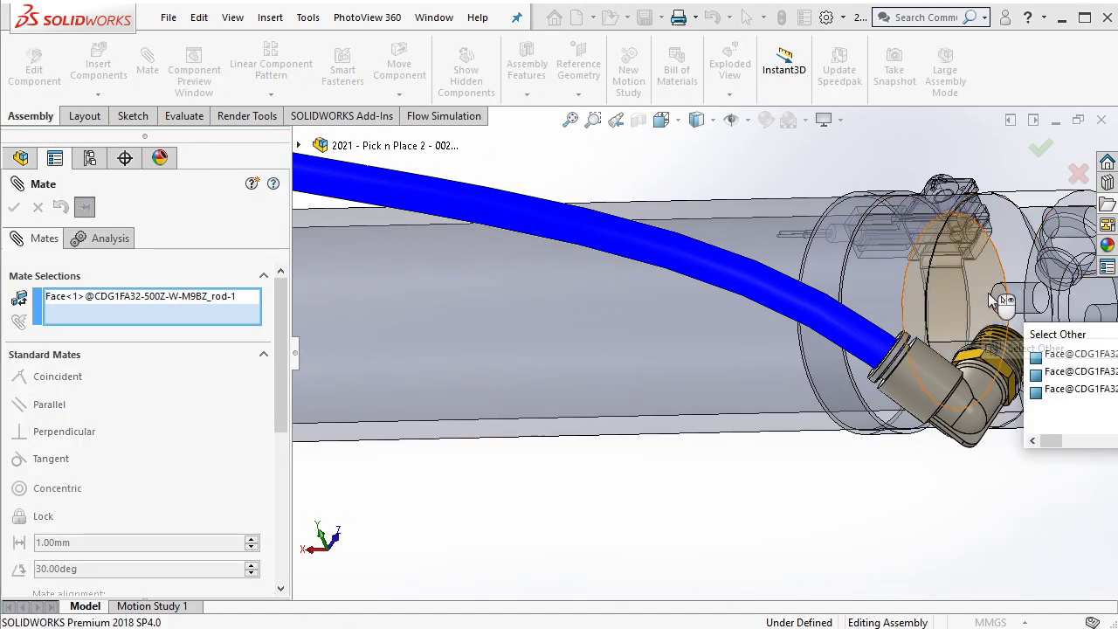
left_click(995, 300)
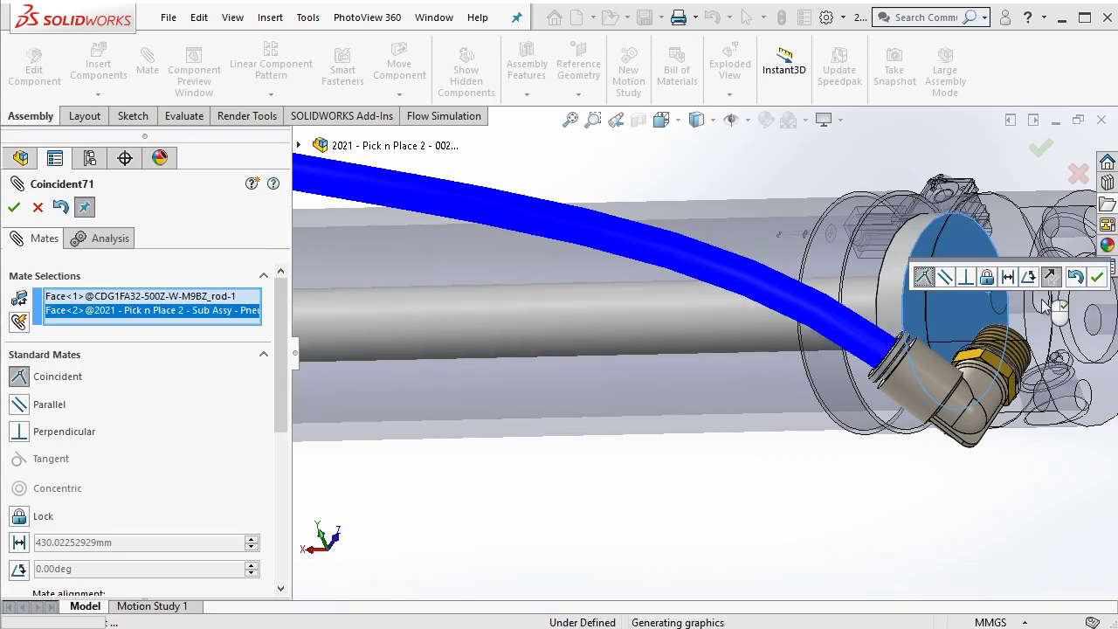
left_click(1097, 276)
Add a second coincident mate, choosing the hidden mating face through Select Other
scroll(711, 424, "up", 5)
scroll(711, 425, "up", 2)
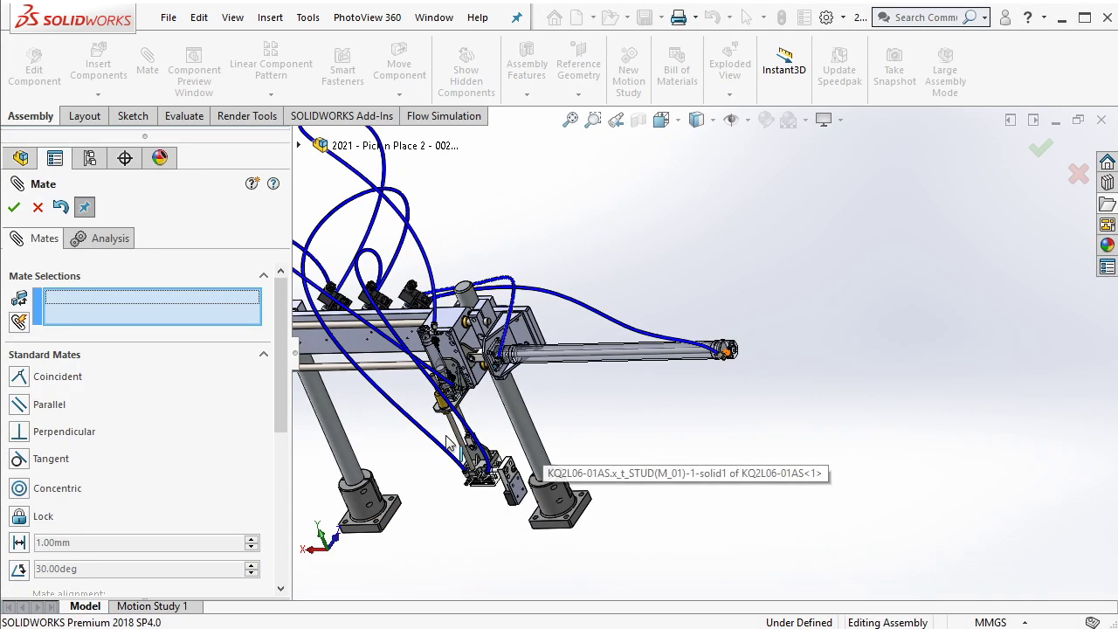
scroll(448, 441, "down", 3)
scroll(514, 351, "down", 2)
left_click(481, 281)
scroll(478, 272, "down", 2)
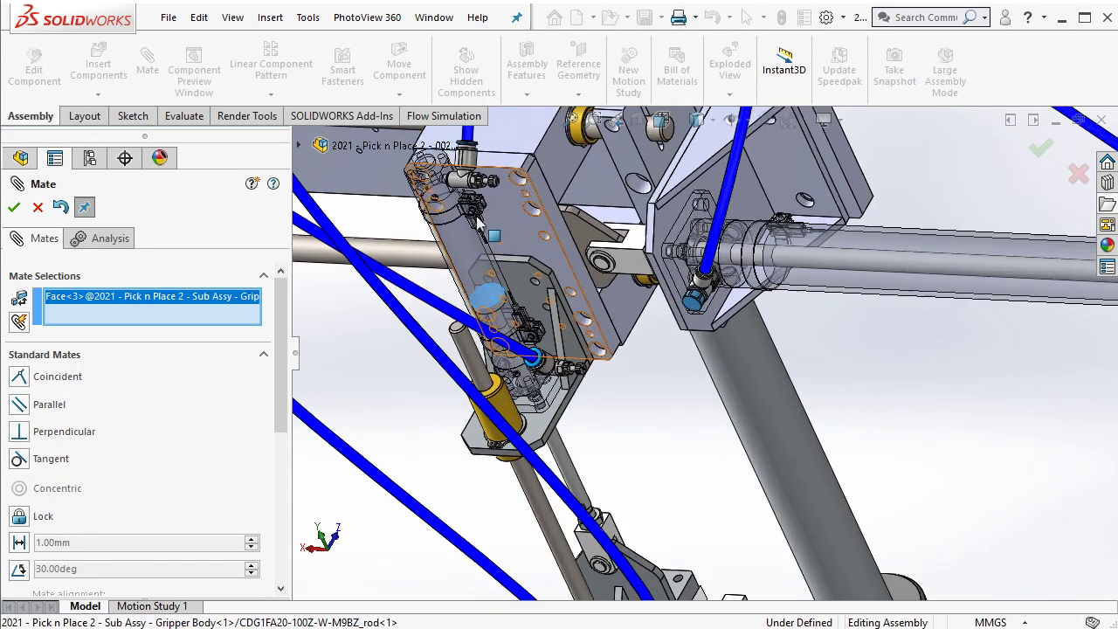
scroll(476, 262, "down", 3)
scroll(474, 258, "down", 3)
scroll(472, 254, "down", 2)
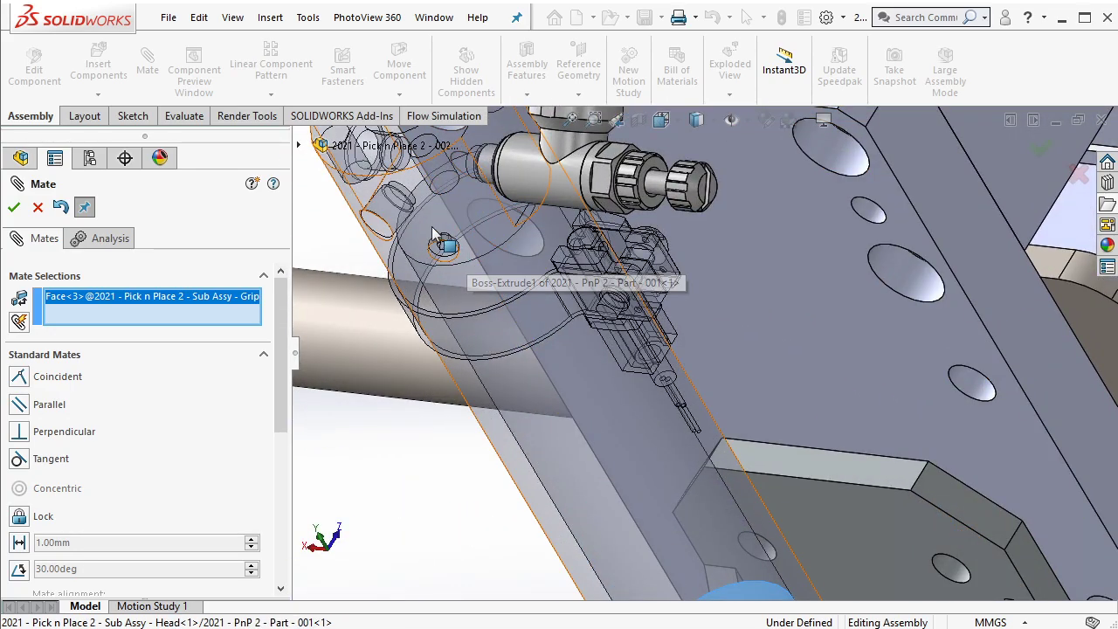
right_click(434, 231)
left_click(489, 298)
left_click(434, 231)
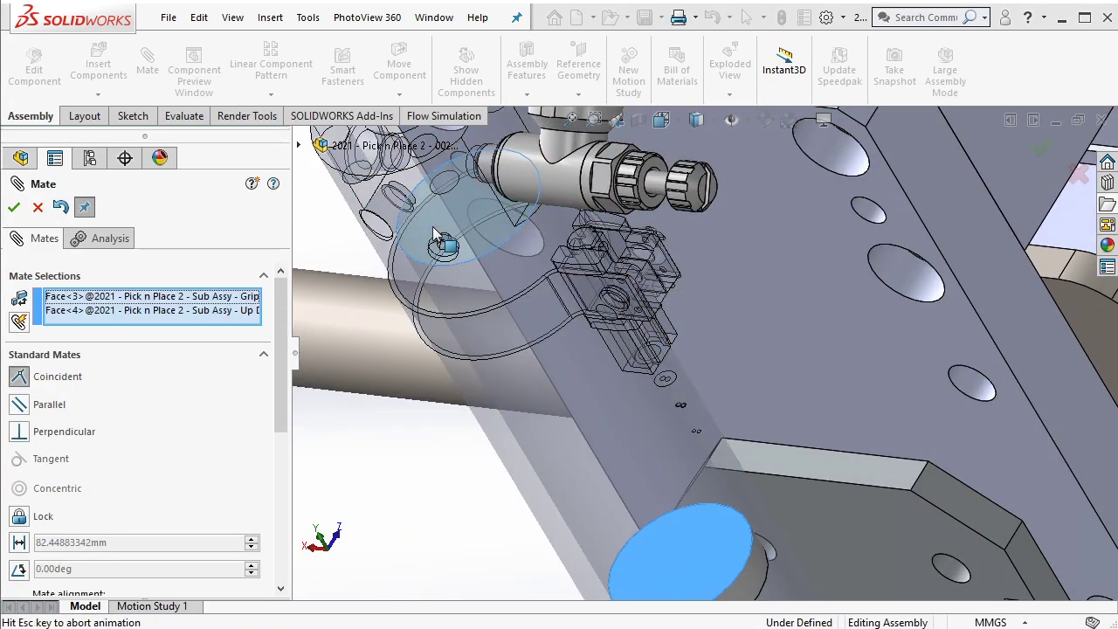
left_click(427, 212)
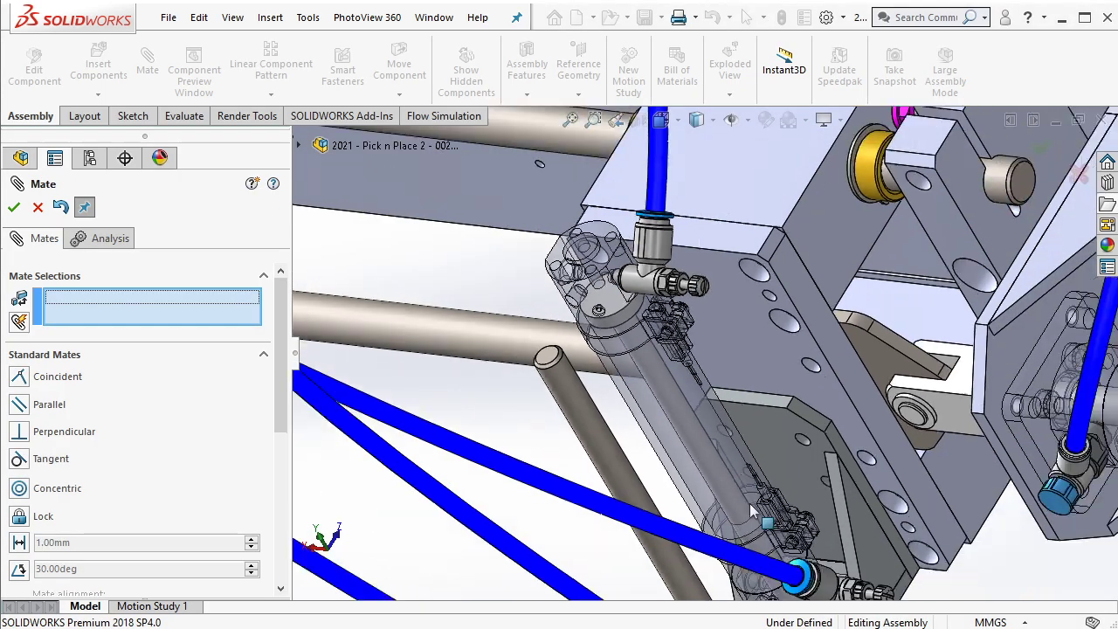
Make the left finger's jaw face coincident with the hidden face behind it
scroll(614, 363, "down", 3)
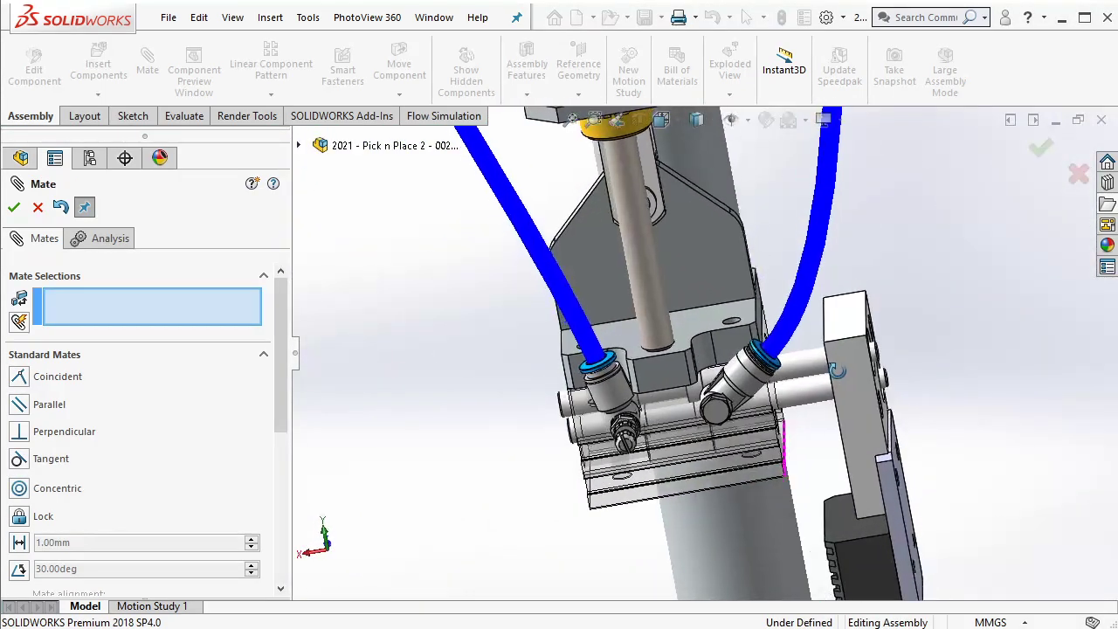
scroll(614, 363, "down", 3)
scroll(614, 362, "down", 3)
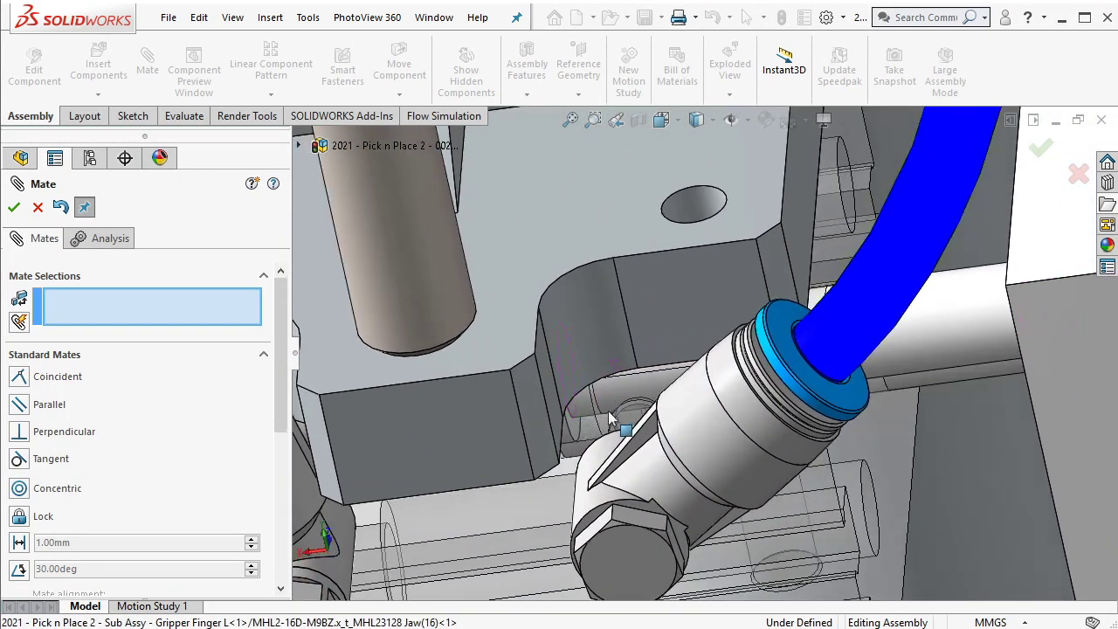
left_click(575, 428)
scroll(576, 428, "down", 2)
scroll(611, 406, "down", 2)
right_click(611, 403)
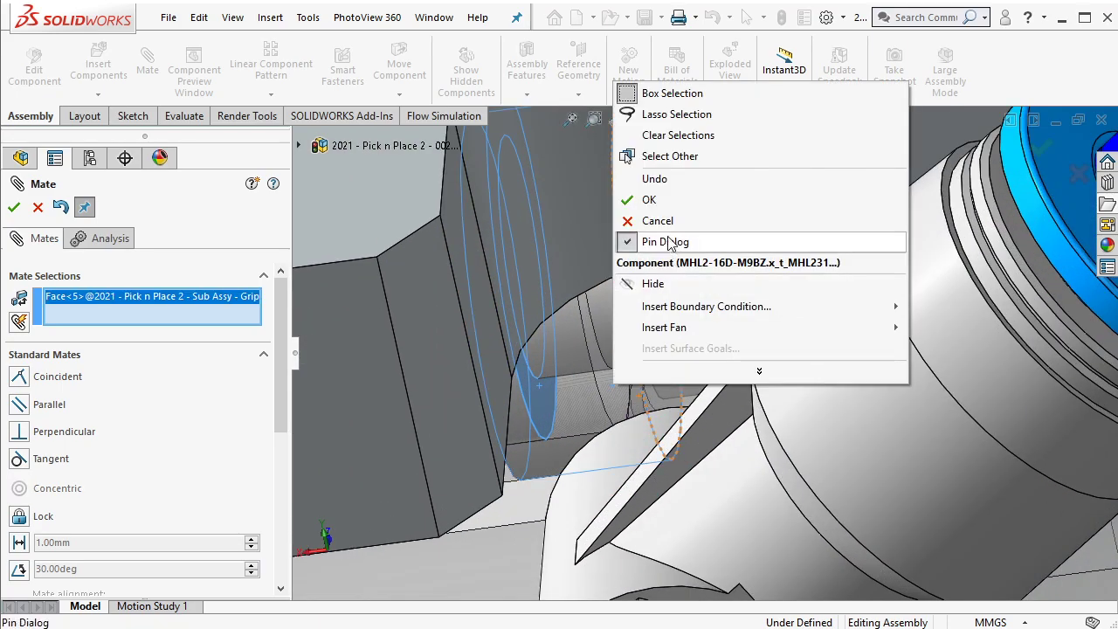
left_click(659, 156)
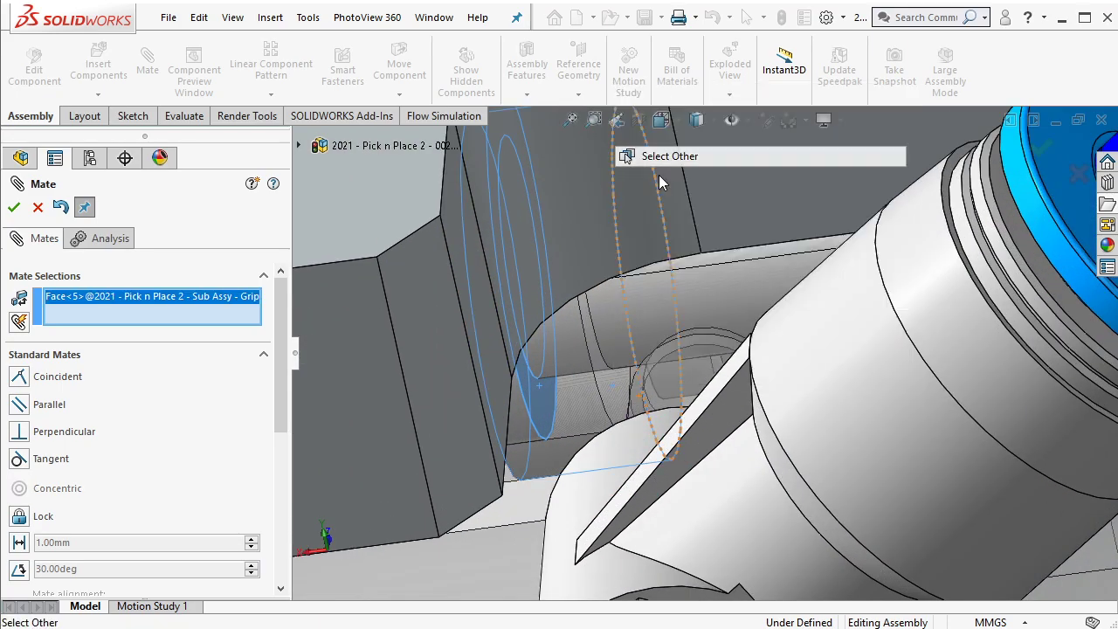
left_click(623, 400)
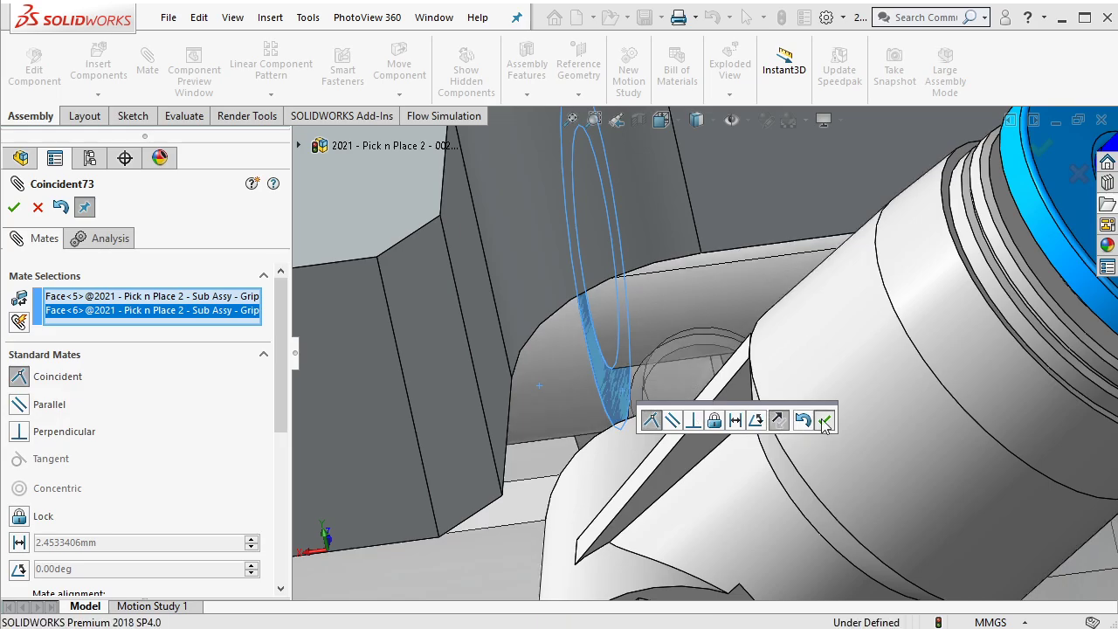
left_click(824, 422)
Make the right finger's cylindrical jaw face coincident with its hidden face, then close the Mate panel
scroll(542, 463, "up", 3)
scroll(532, 462, "up", 3)
scroll(474, 429, "up", 2)
scroll(462, 419, "up", 2)
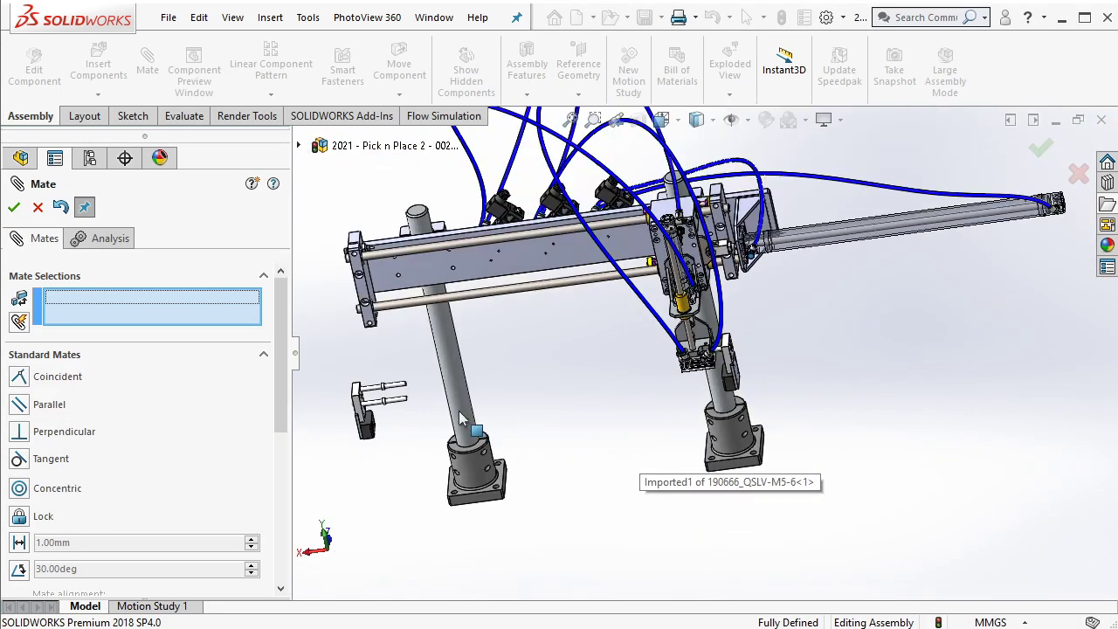
scroll(462, 419, "down", 3)
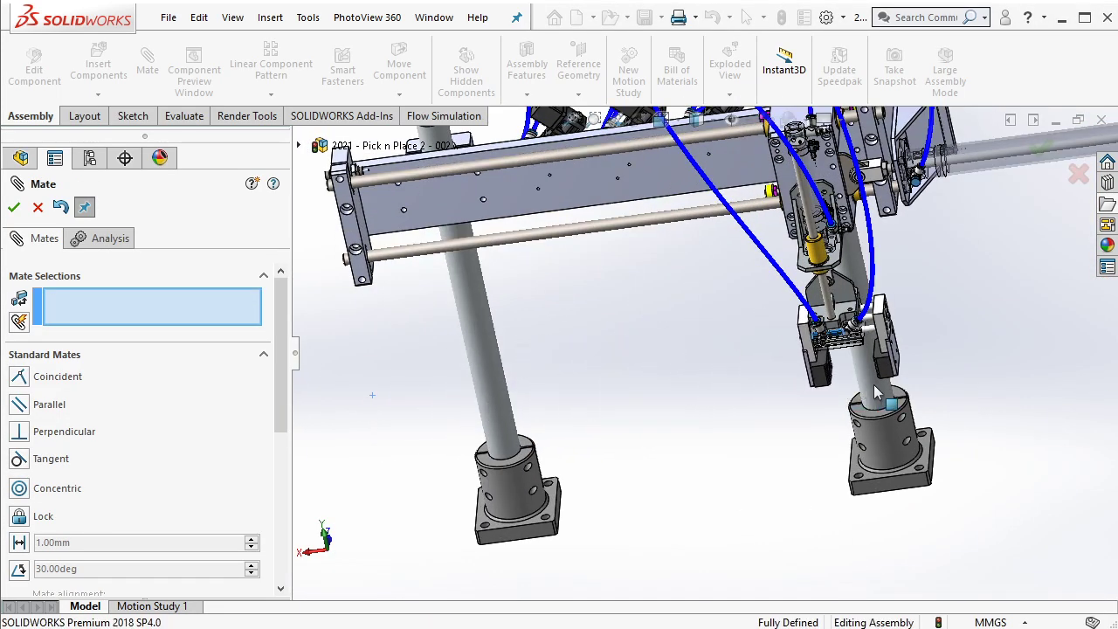
scroll(867, 393, "down", 3)
scroll(786, 341, "down", 3)
scroll(725, 310, "down", 2)
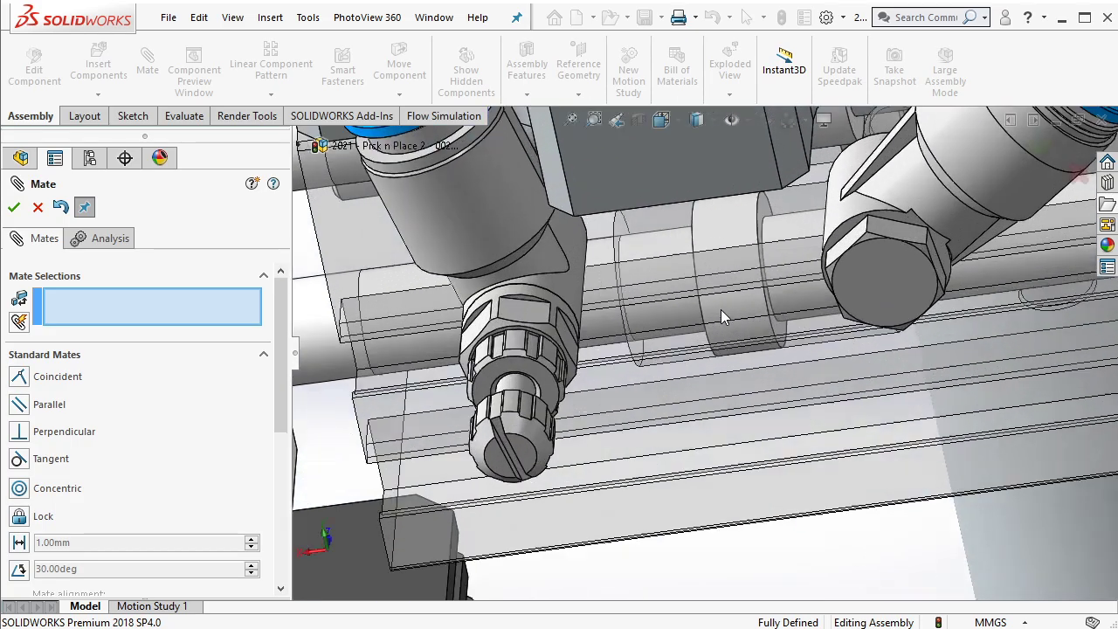
scroll(751, 303, "down", 2)
scroll(751, 303, "down", 2)
scroll(699, 349, "down", 2)
left_click(676, 365)
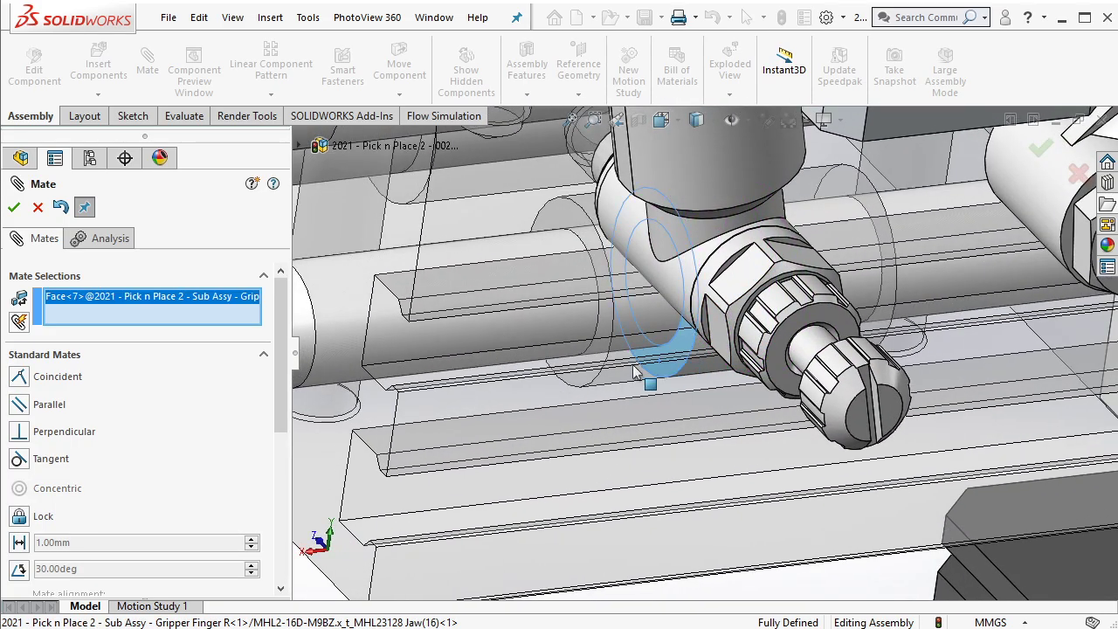
scroll(576, 360, "down", 2)
right_click(559, 356)
left_click(600, 82)
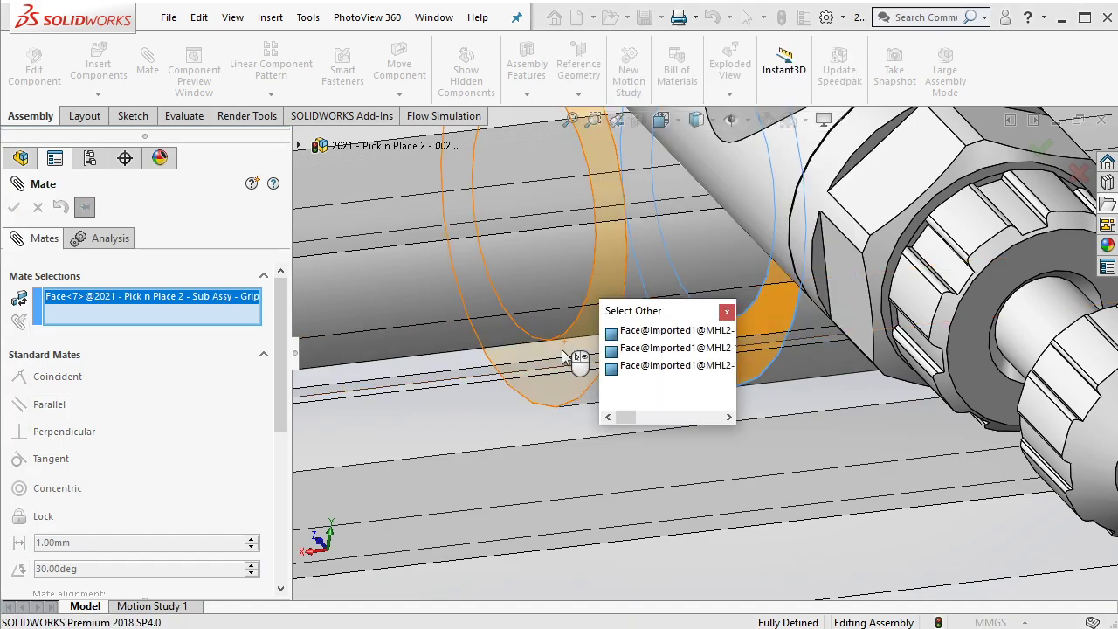
left_click(563, 355)
left_click(623, 324)
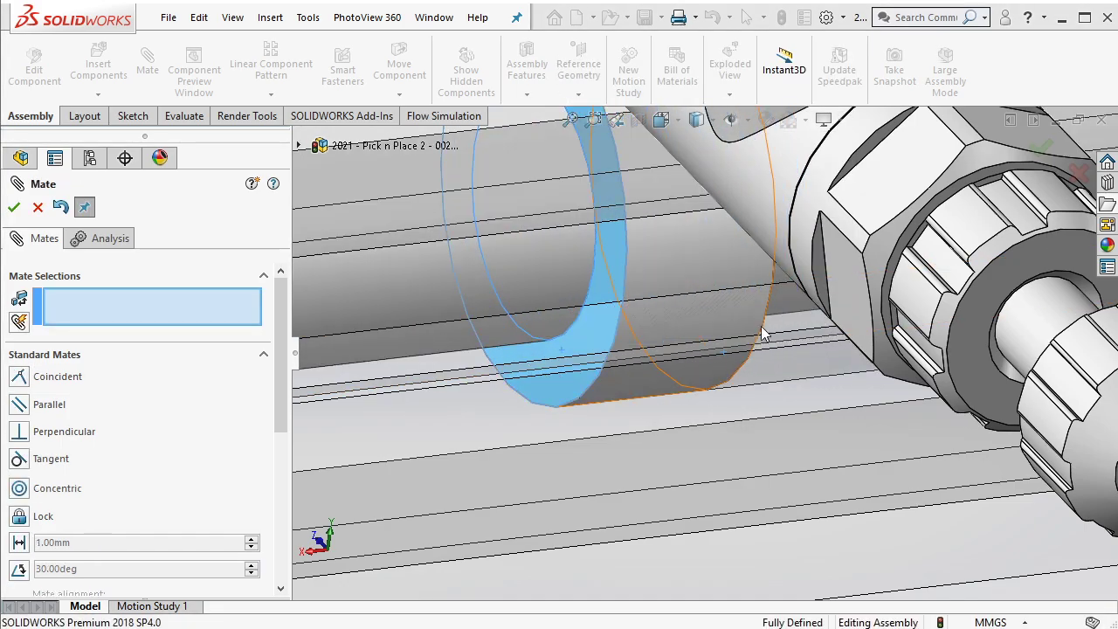
left_click(37, 208)
key("f")
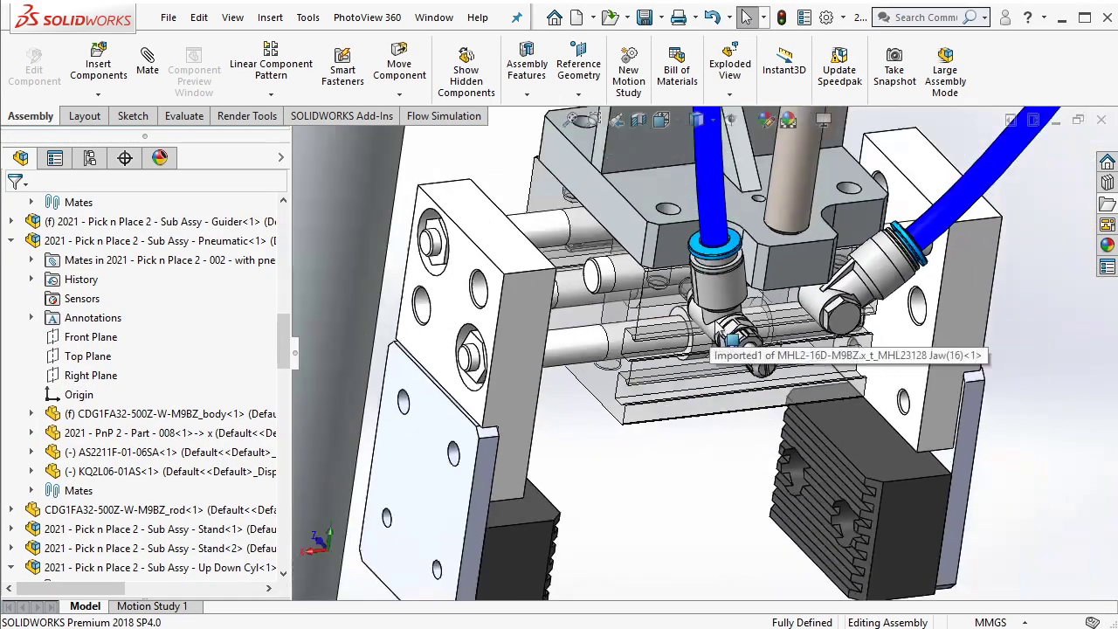
Group mates Coincident71 through Coincident74 into a new mate folder named 'Initial Pos'
scroll(281, 500, "down", 10)
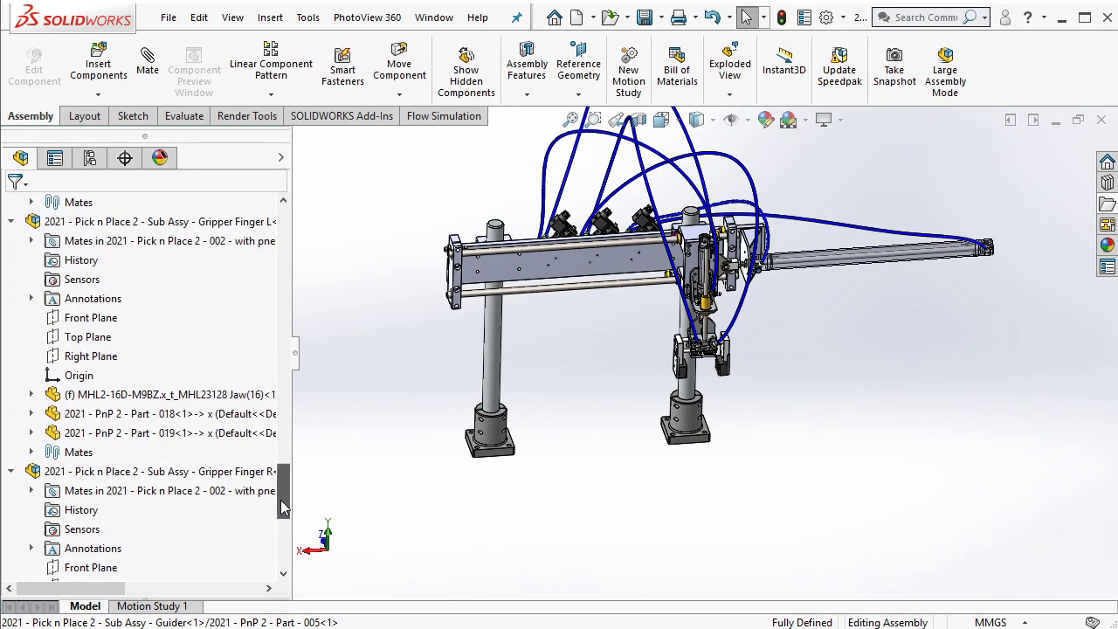
scroll(268, 548, "down", 3)
left_click(217, 515)
left_click(217, 568, "shift")
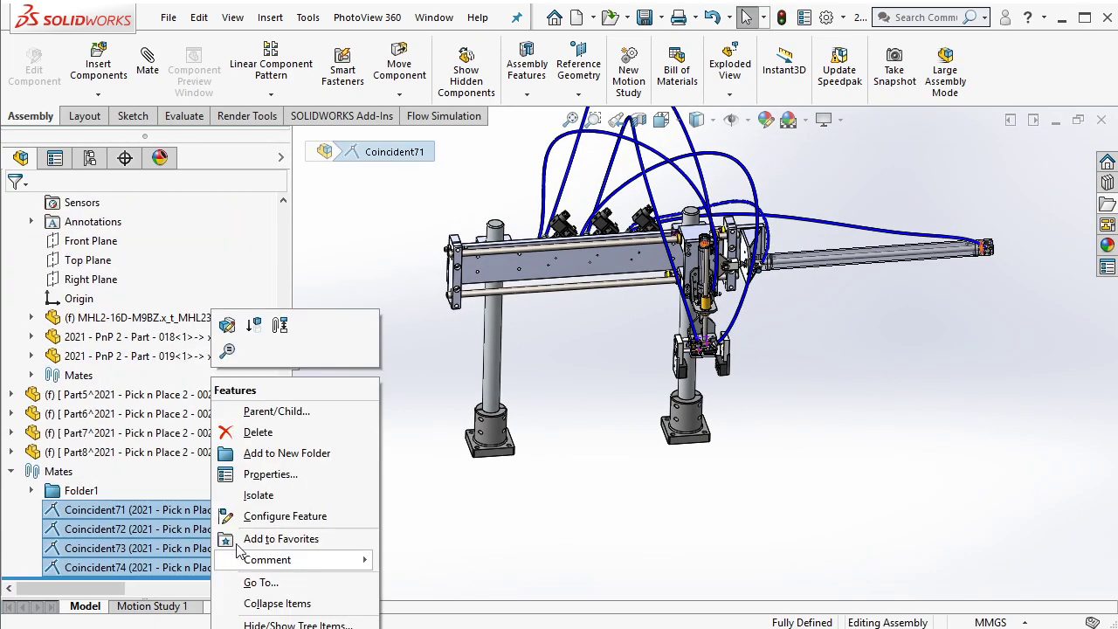
right_click(216, 568)
key("Escape")
type("Initial Pos")
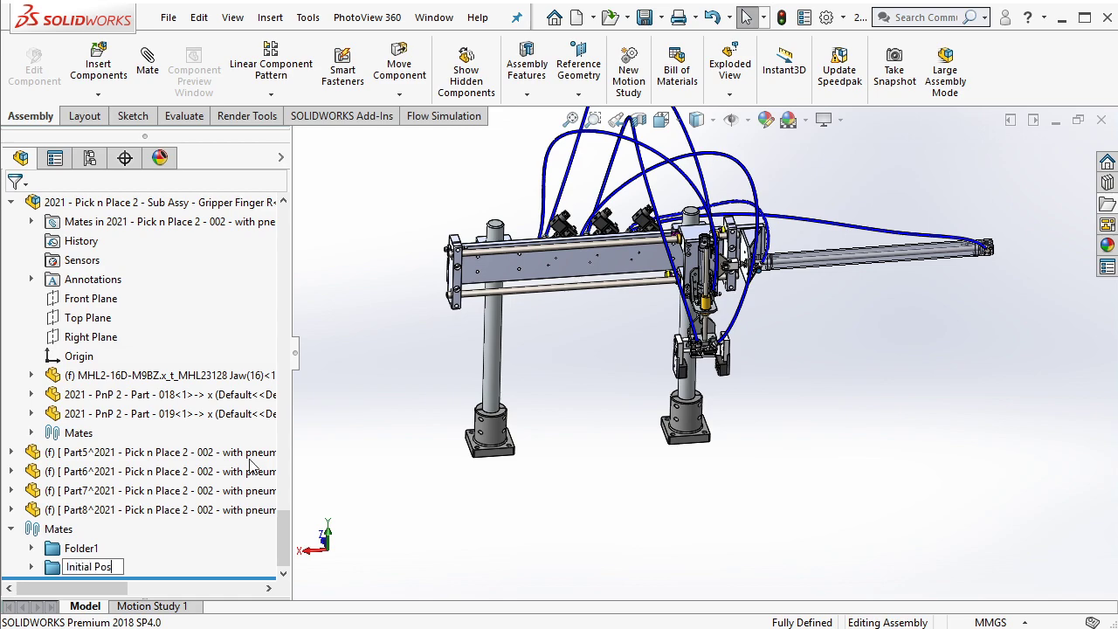
key("Return")
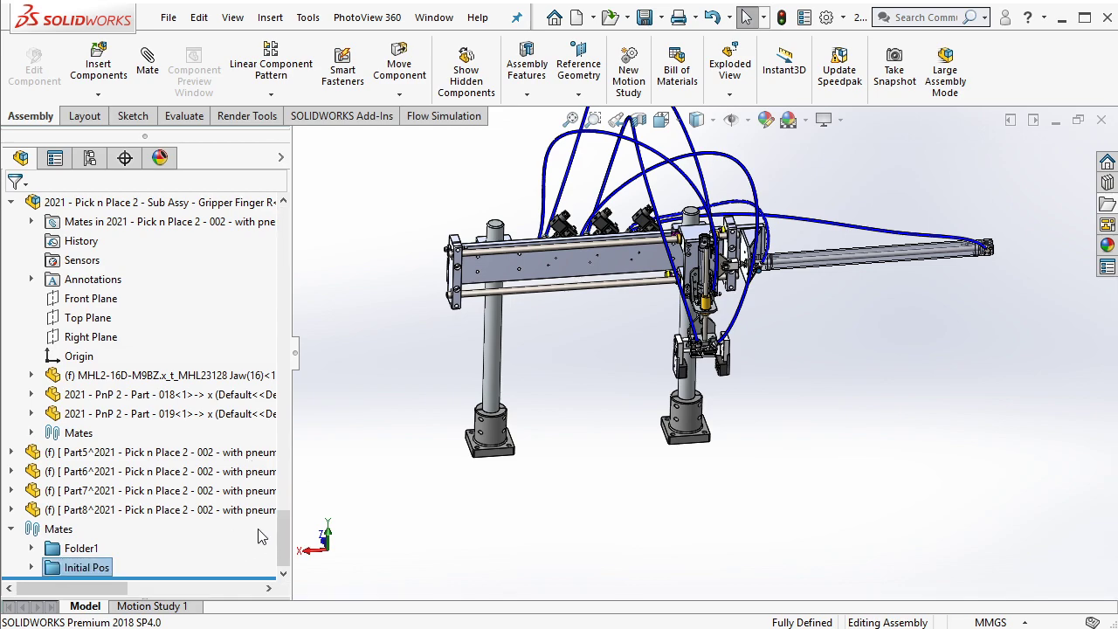
Suppress the 'Initial Pos' mate folder
scroll(756, 297, "down", 5)
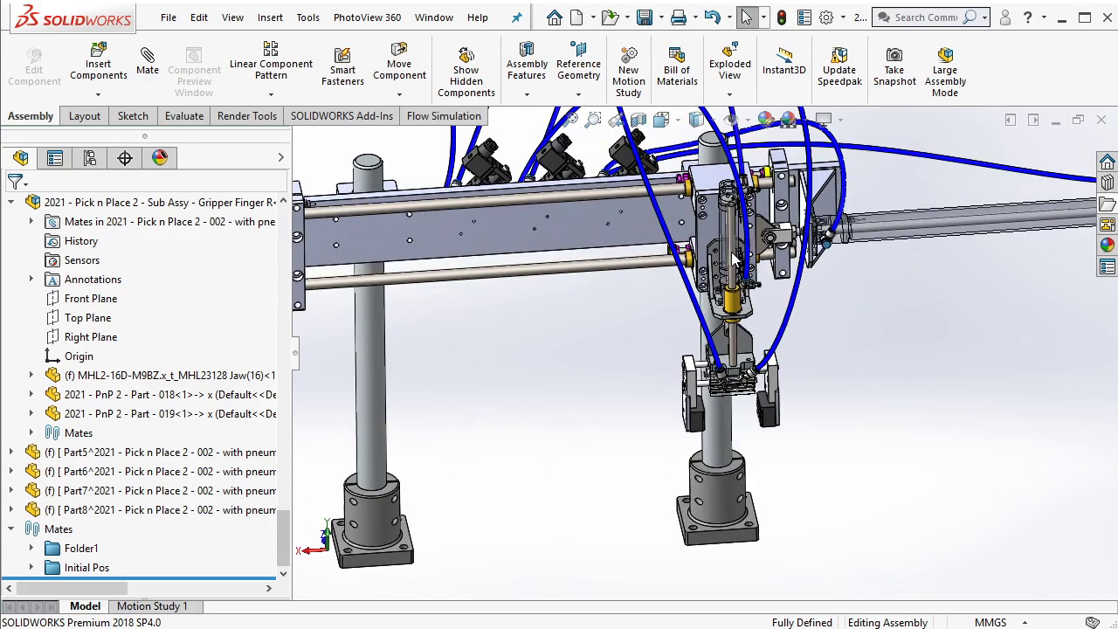
left_click(77, 576)
left_click(98, 523)
scroll(753, 234, "down", 3)
scroll(752, 234, "down", 3)
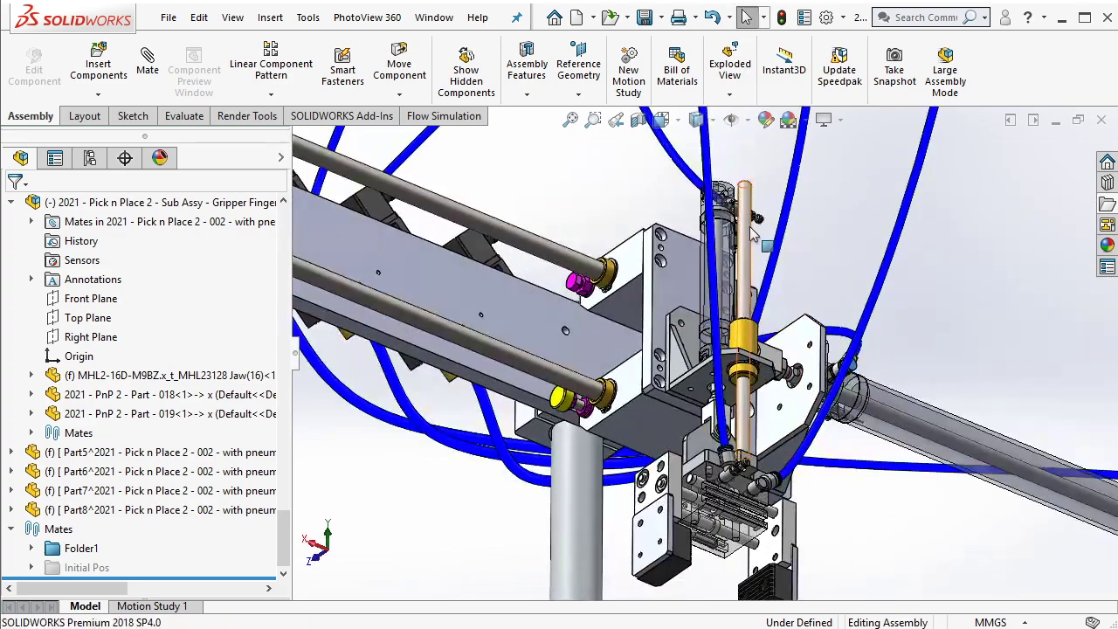
scroll(753, 234, "down", 3)
left_click(703, 253)
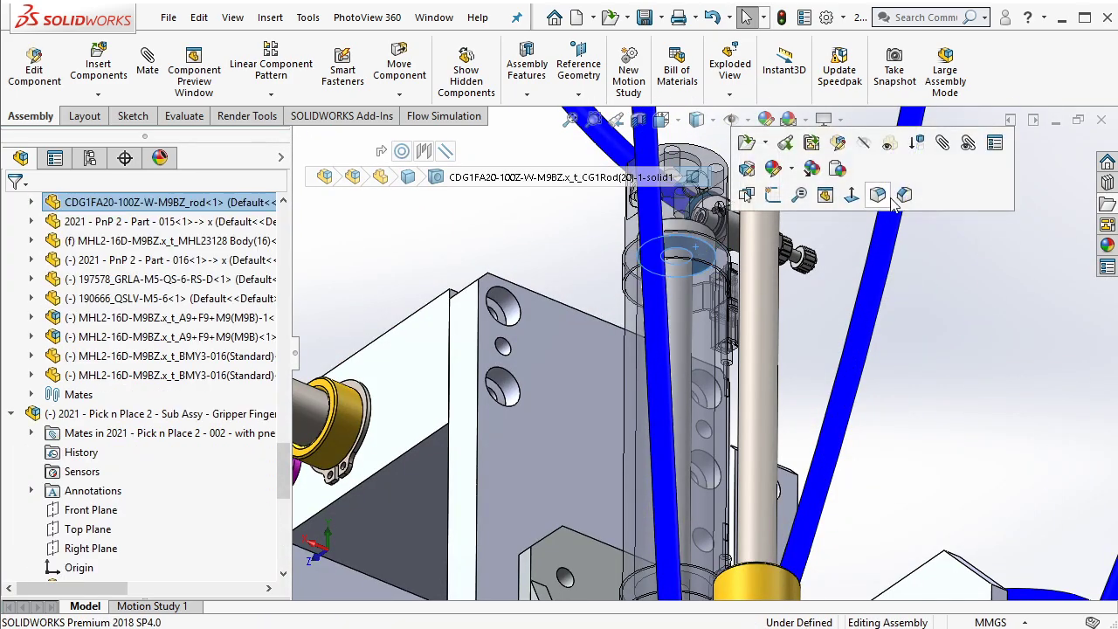
Mate the up-down cylinder rod's end coincident to the hidden gripper body face, creating Coincident75
left_click(942, 146)
middle_click_drag(716, 349, 671, 484)
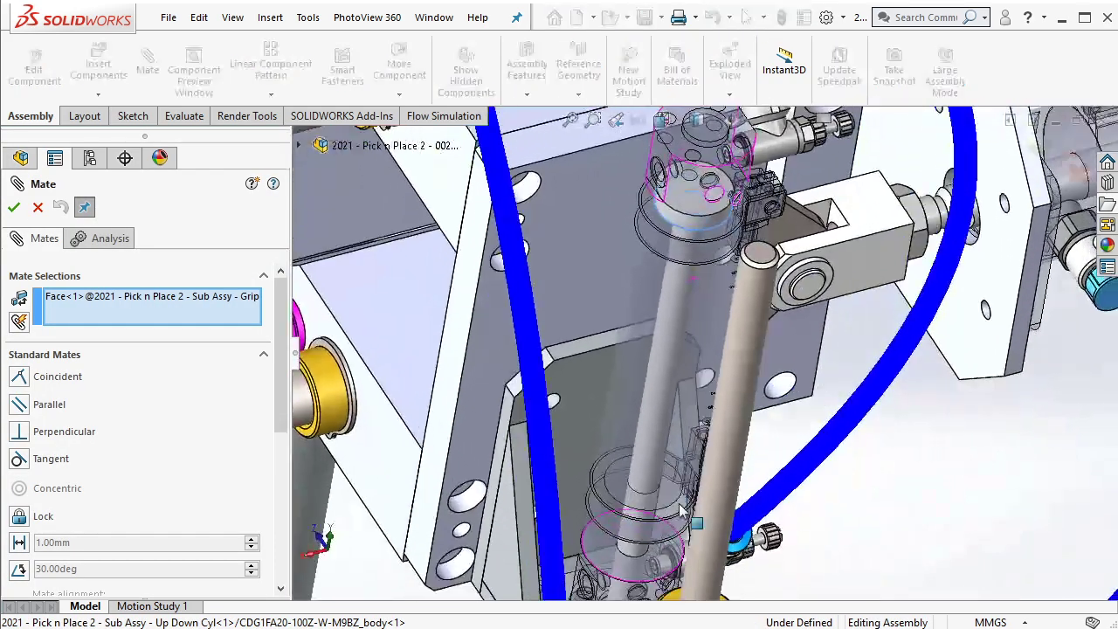
scroll(672, 484, "down", 2)
middle_click_drag(656, 433, 679, 470)
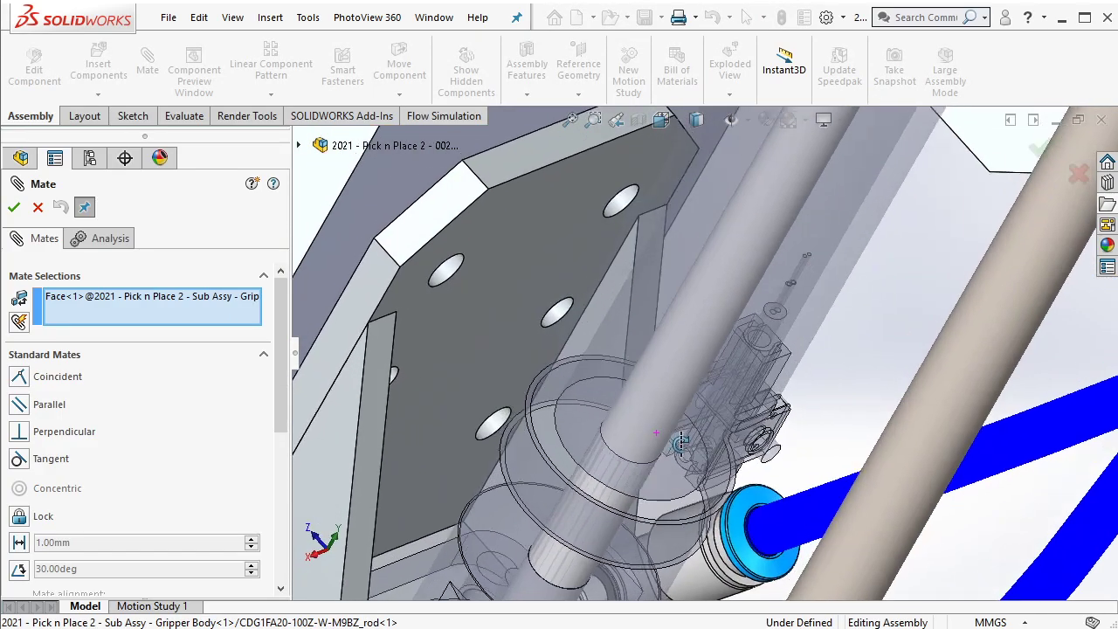
scroll(678, 470, "down", 2)
right_click(669, 468)
left_click(725, 257)
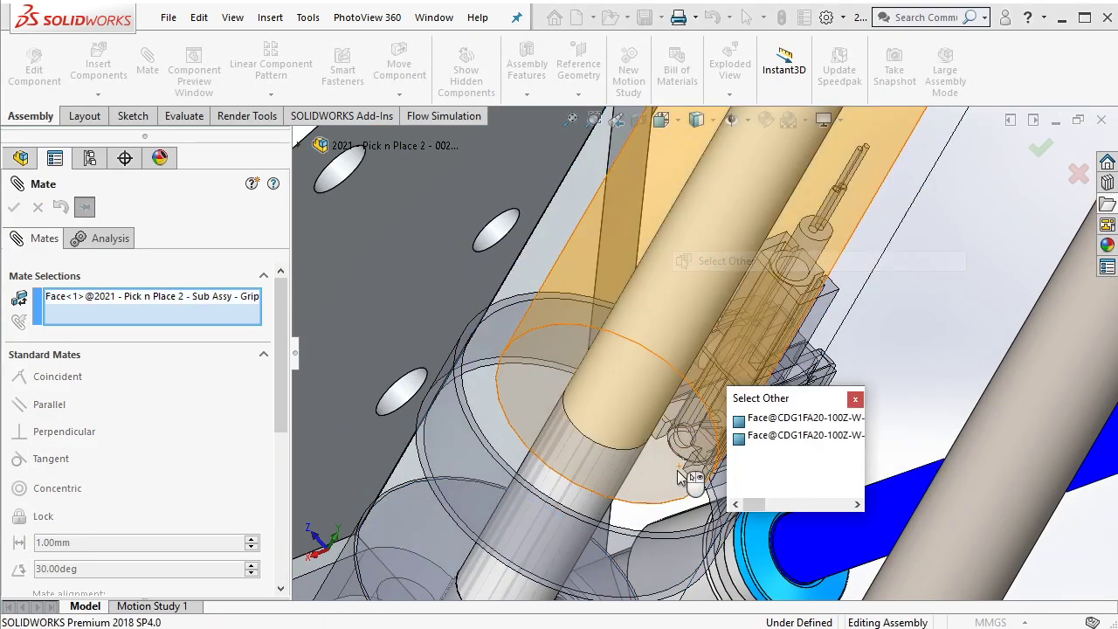
right_click(671, 468)
left_click(671, 469)
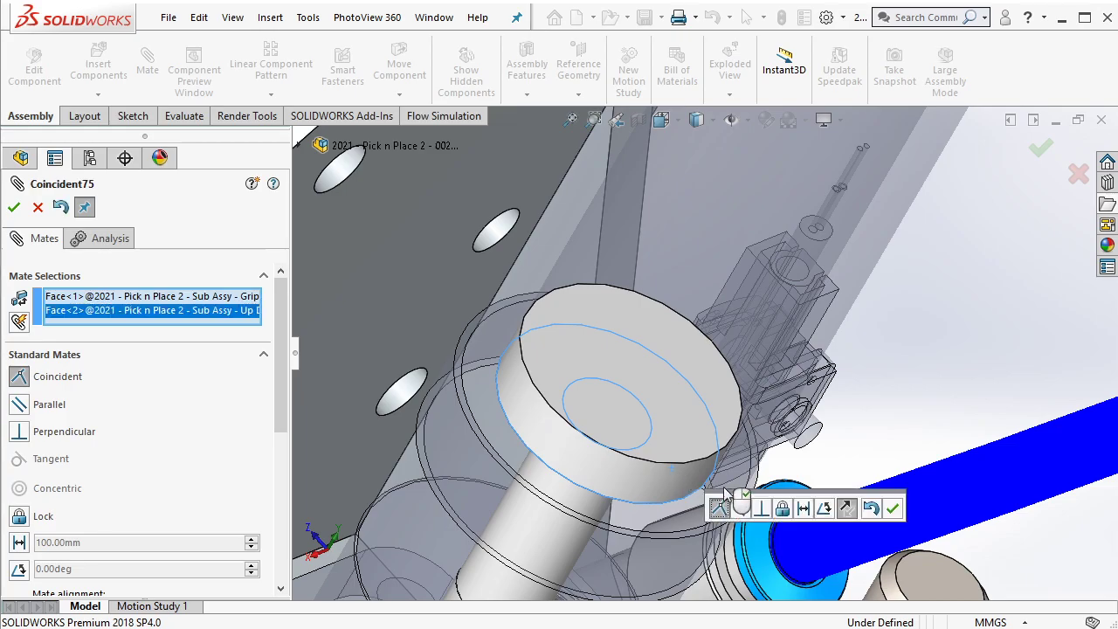
left_click(889, 510)
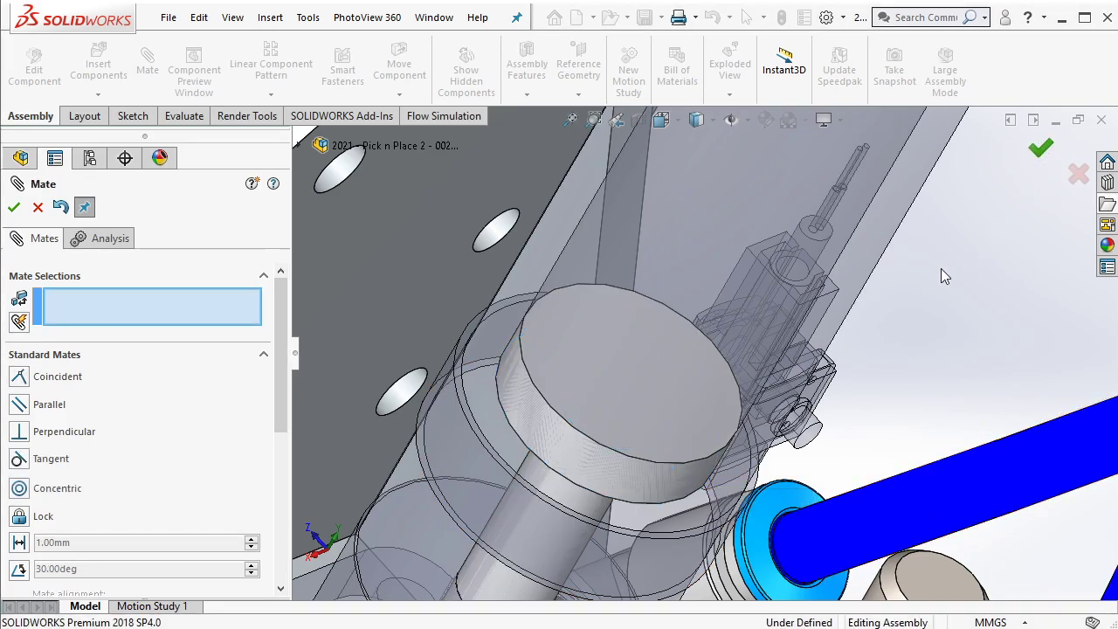
left_click(1040, 147)
scroll(857, 210, "up", 5)
Make the rod's end face coincident with a hidden gripper face, creating Coincident76
middle_click_drag(986, 256, 810, 294)
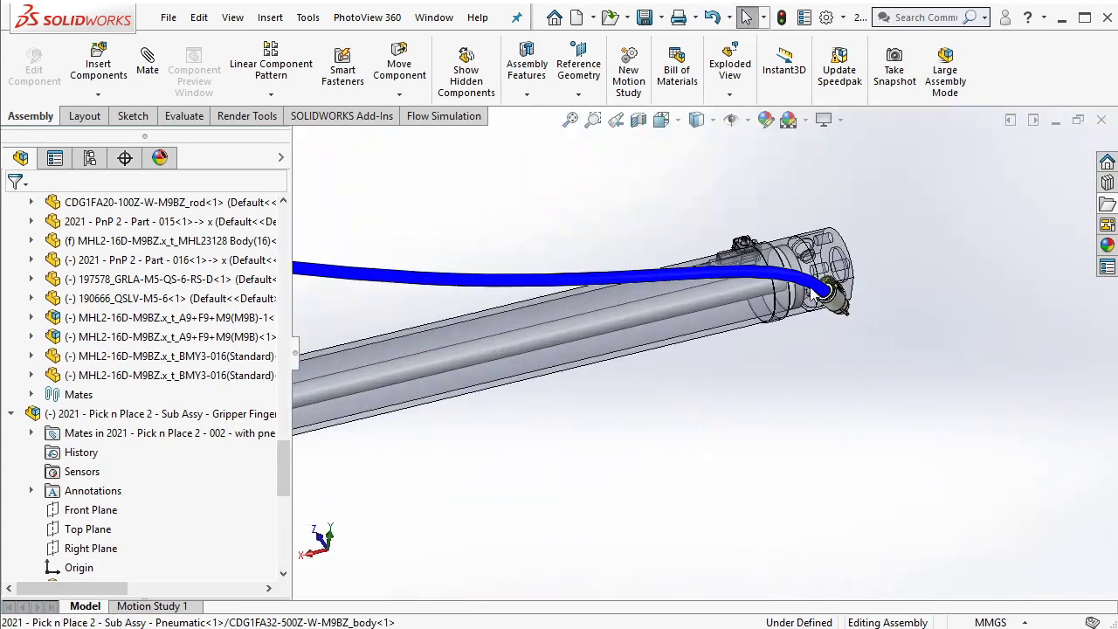
scroll(821, 295, "up", 3)
left_click(635, 331)
middle_click_drag(635, 331, 701, 334)
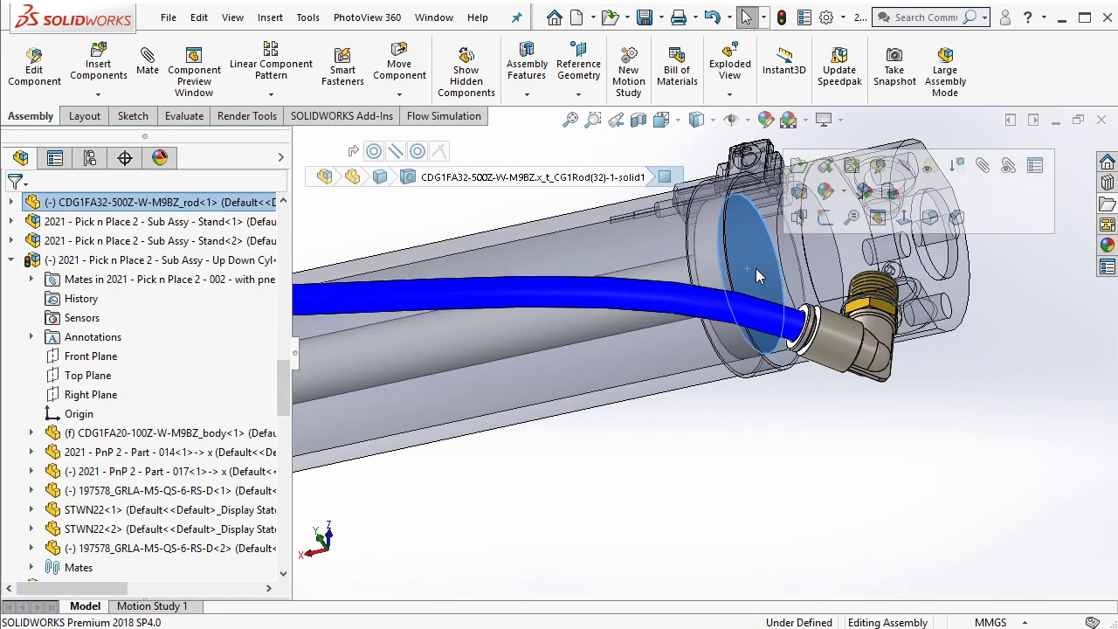
left_click(983, 166)
scroll(833, 253, "up", 2)
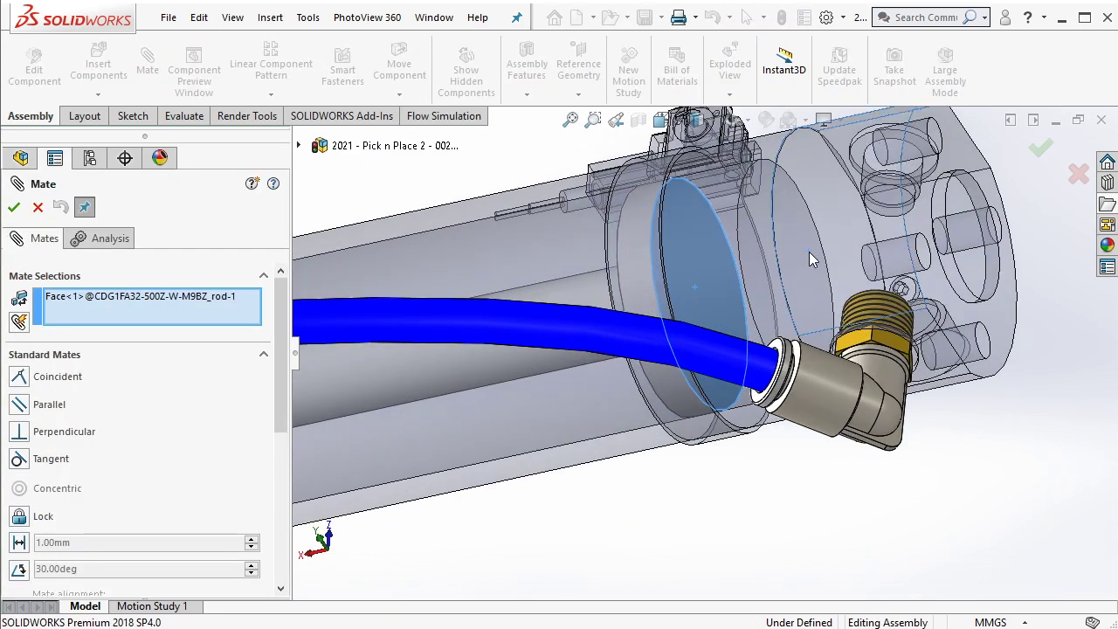
right_click(812, 259)
left_click(830, 324)
left_click(812, 274)
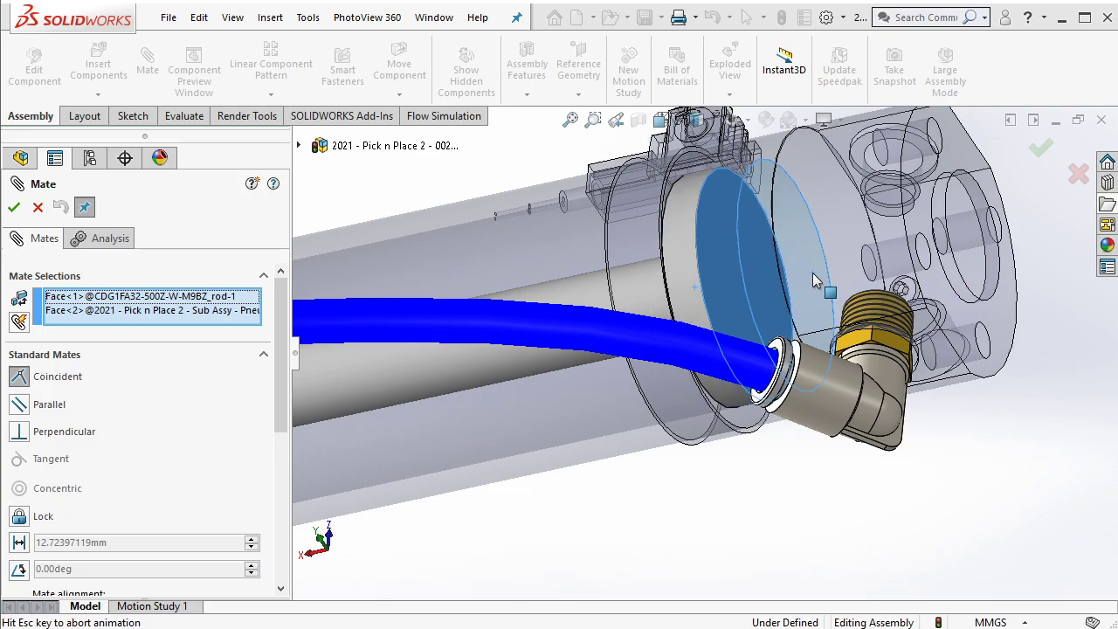
left_click(1088, 265)
Make a gripper rod face coincident with the hidden face behind it, creating Coincident77
scroll(943, 339, "down", 2)
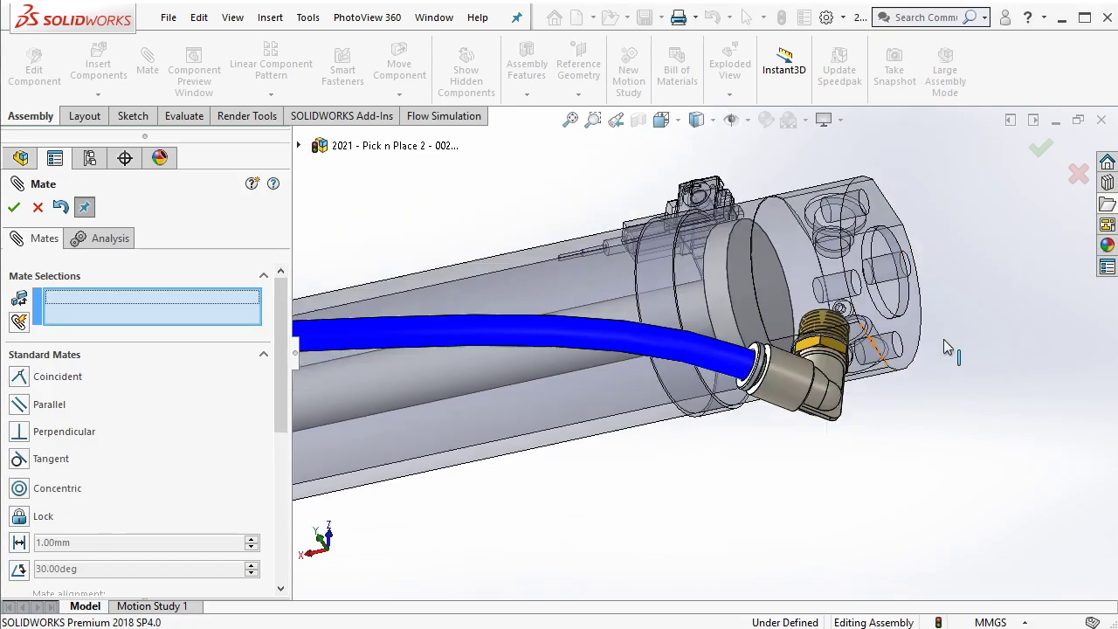
scroll(544, 464, "down", 3)
scroll(546, 404, "up", 6)
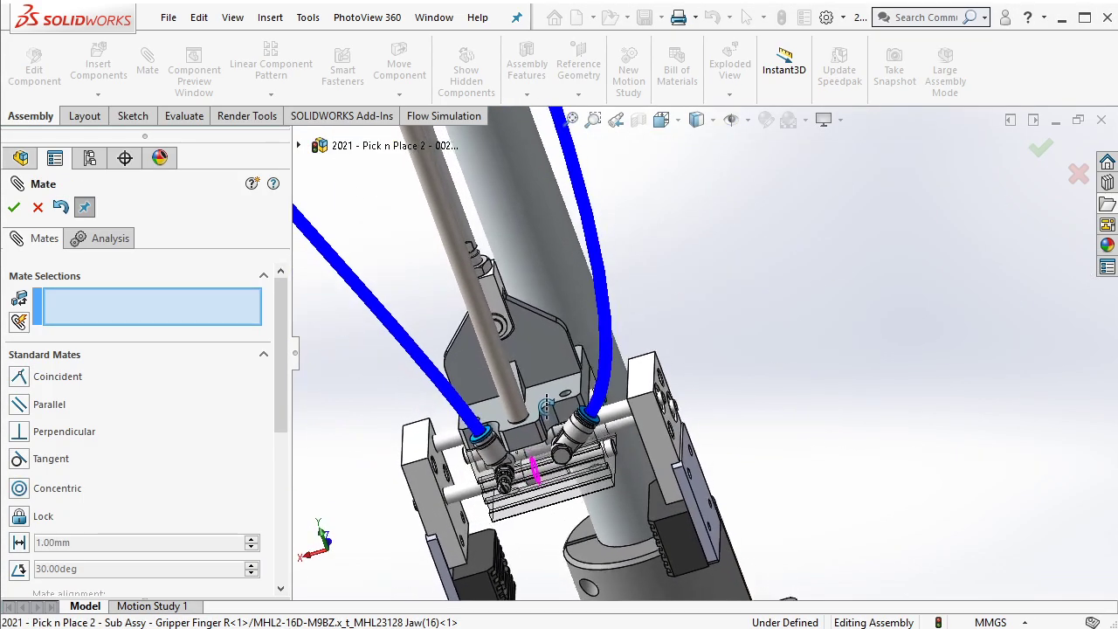
middle_click_drag(545, 404, 616, 428)
scroll(621, 430, "up", 3)
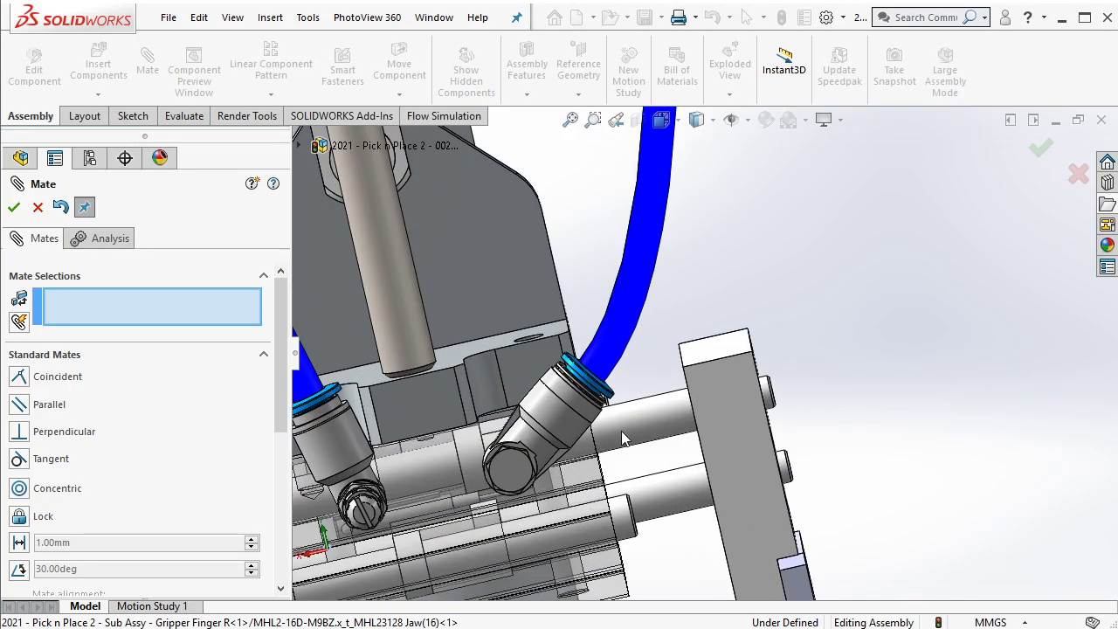
scroll(439, 581, "up", 1)
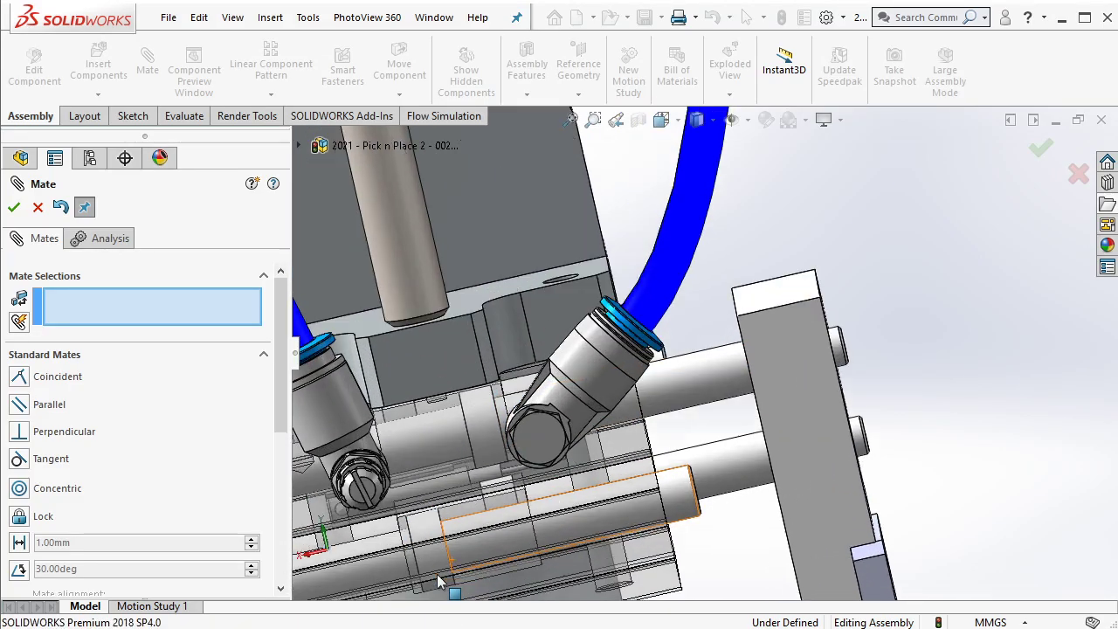
scroll(439, 581, "up", 2)
scroll(445, 559, "up", 2)
left_click(459, 520)
scroll(472, 498, "up", 2)
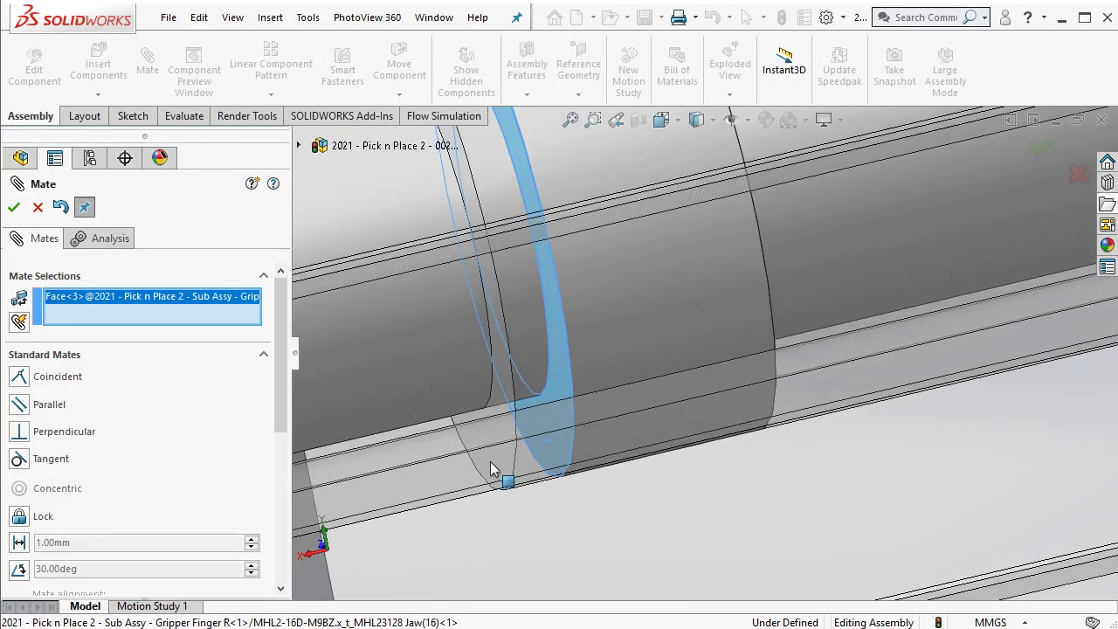
right_click(492, 469)
left_click(602, 230)
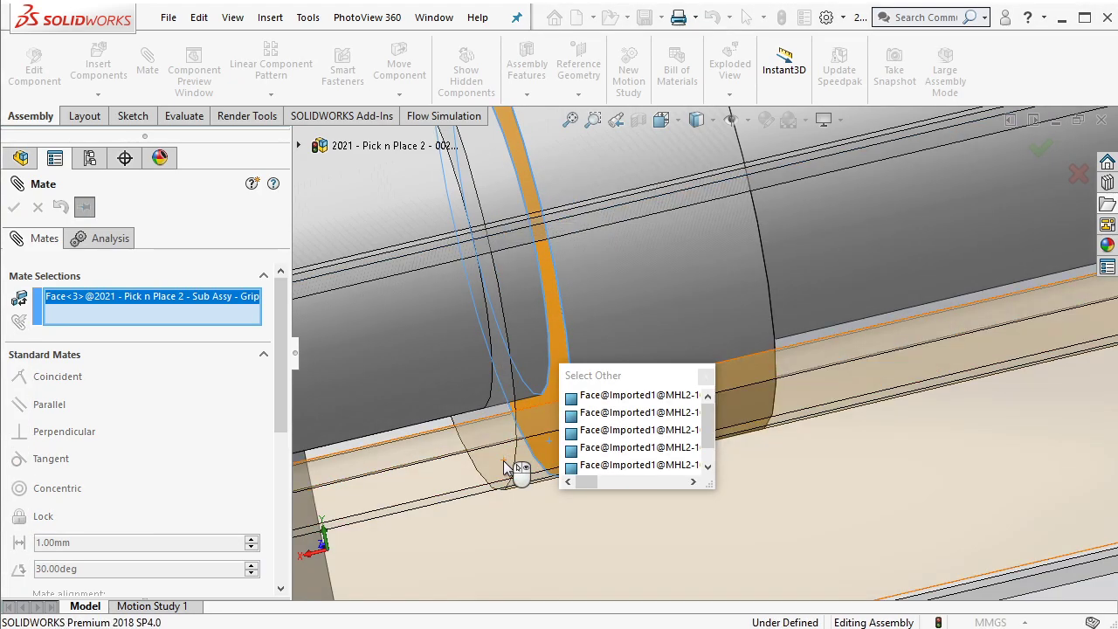
right_click(503, 460)
left_click(505, 463)
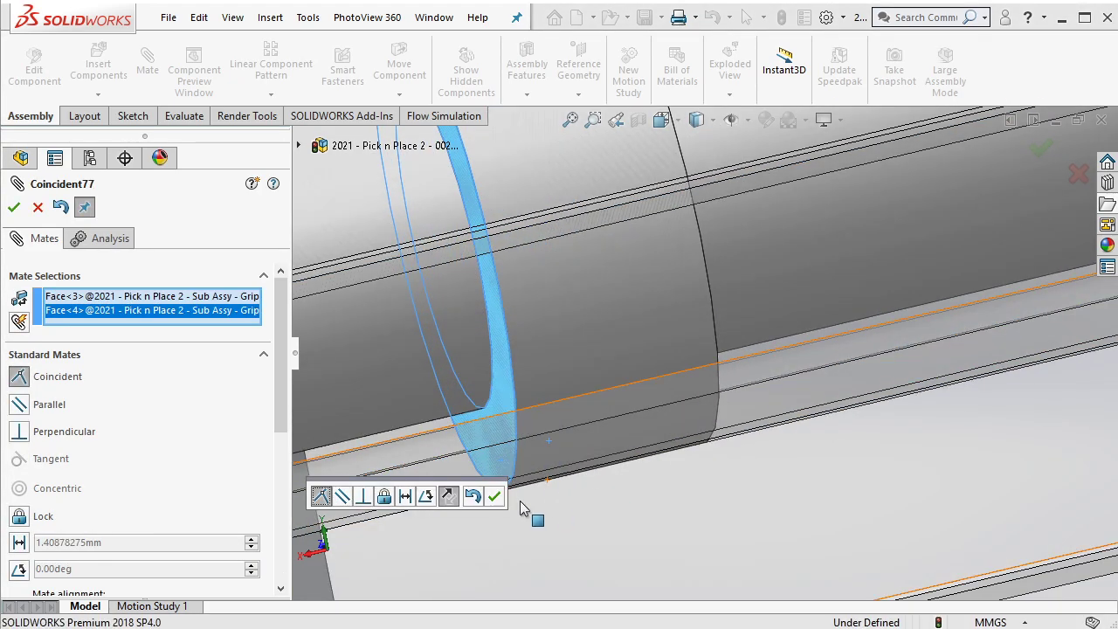
left_click(495, 496)
Make the cylinder end face coincident with its hidden matching face, creating Coincident78, and finish mating
scroll(542, 419, "down", 3)
scroll(698, 306, "down", 2)
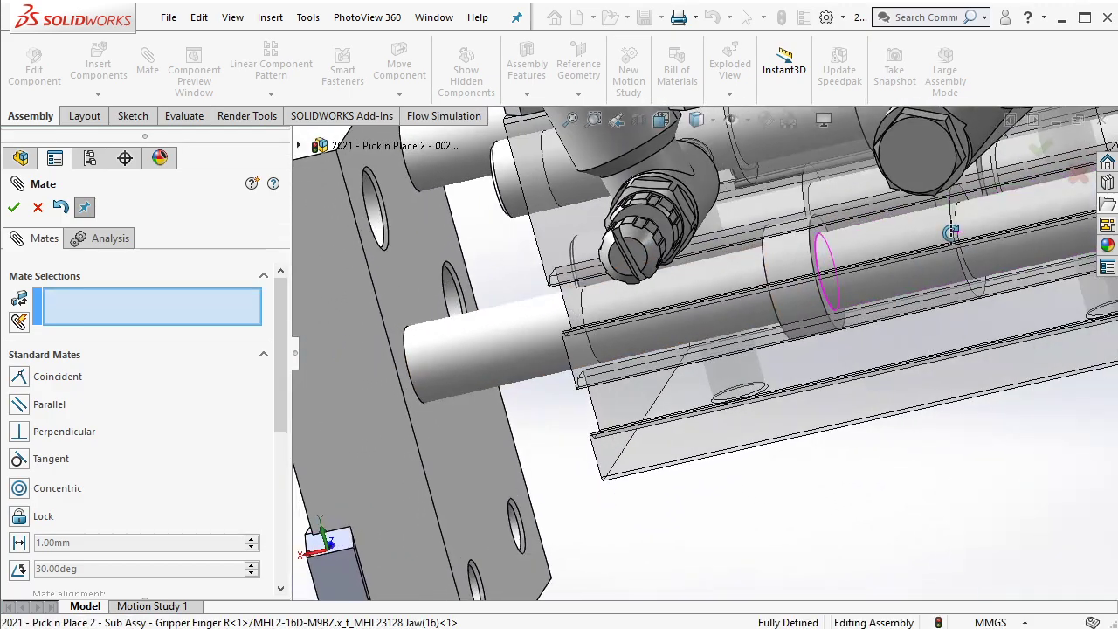
scroll(951, 232, "up", 2)
scroll(864, 218, "up", 4)
left_click(734, 226)
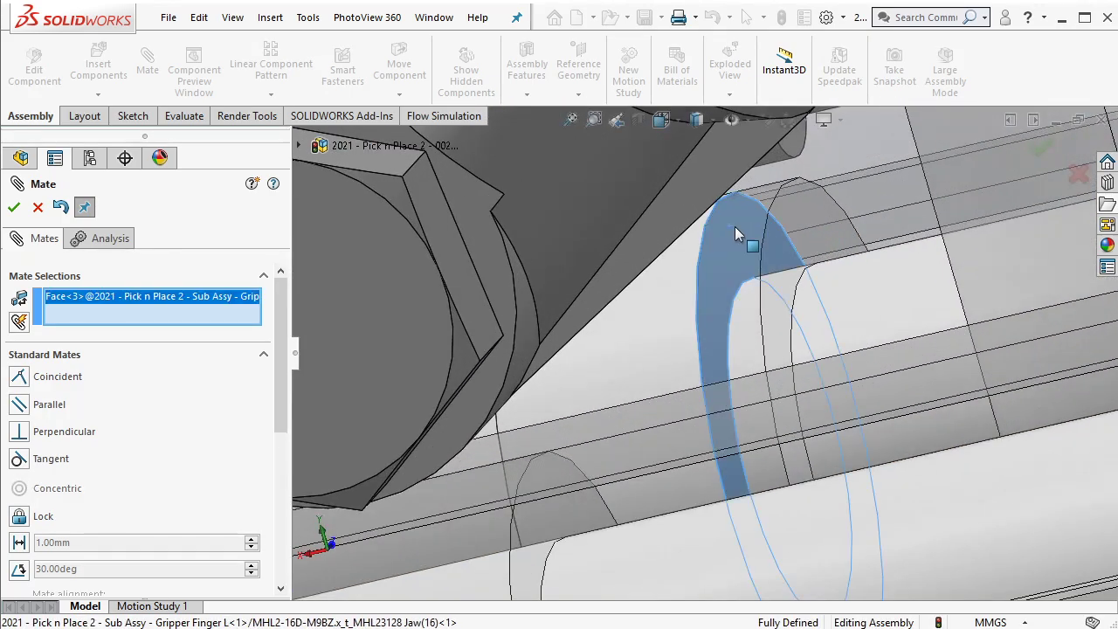
right_click(800, 209)
left_click(836, 284)
left_click(810, 209)
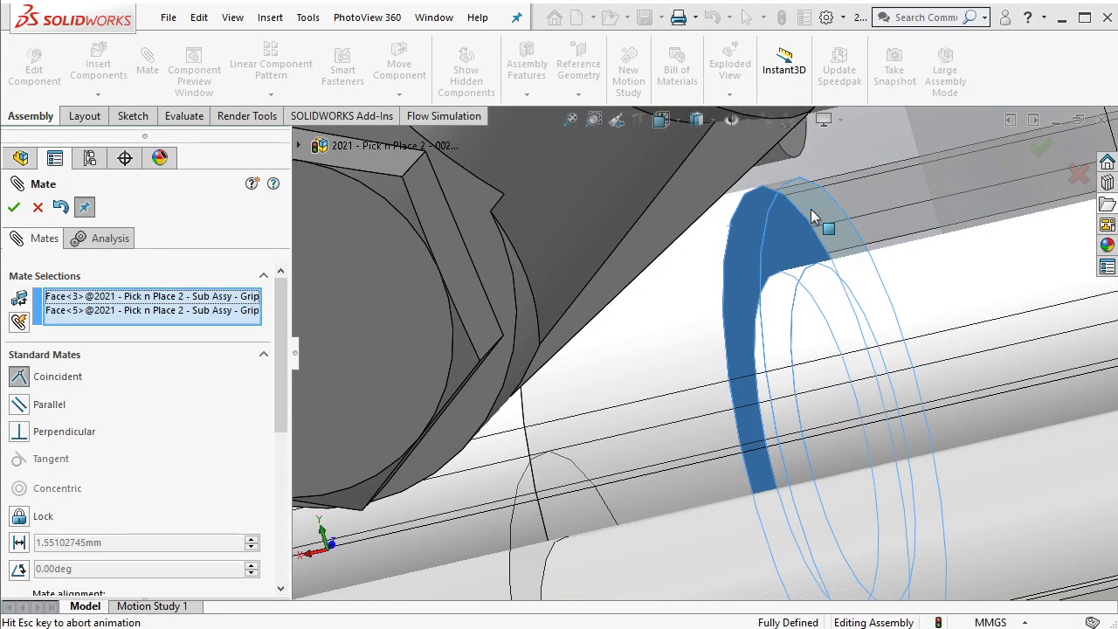
left_click(1043, 189)
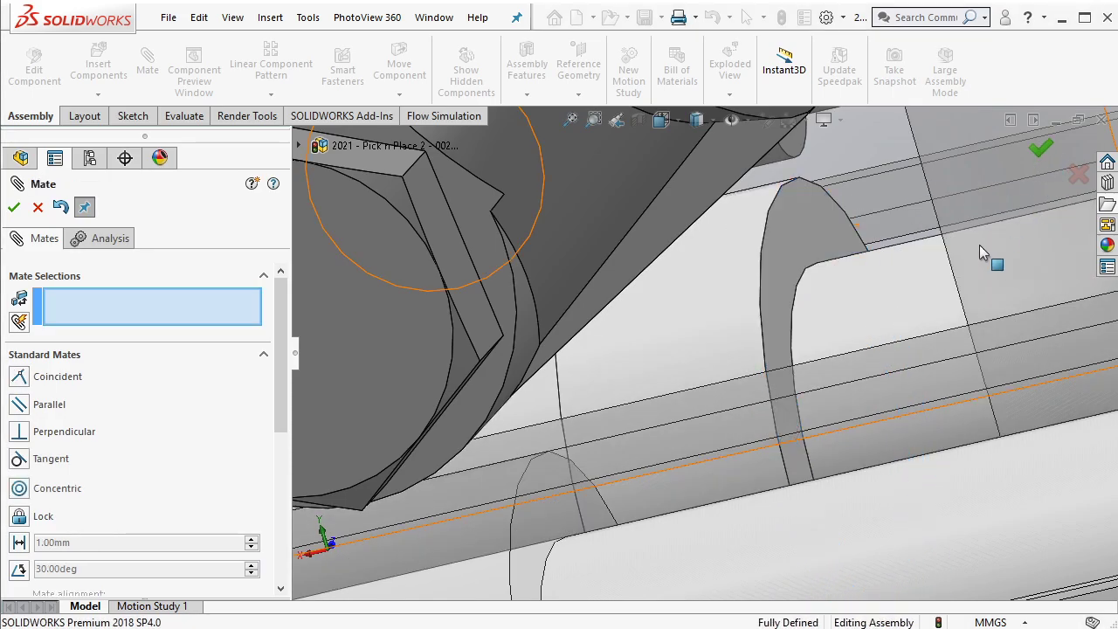
key("Escape")
Drag the left and right gripper fingers to confirm they no longer move
scroll(931, 325, "down", 5)
scroll(854, 378, "down", 4)
scroll(829, 402, "down", 3)
scroll(802, 420, "down", 2)
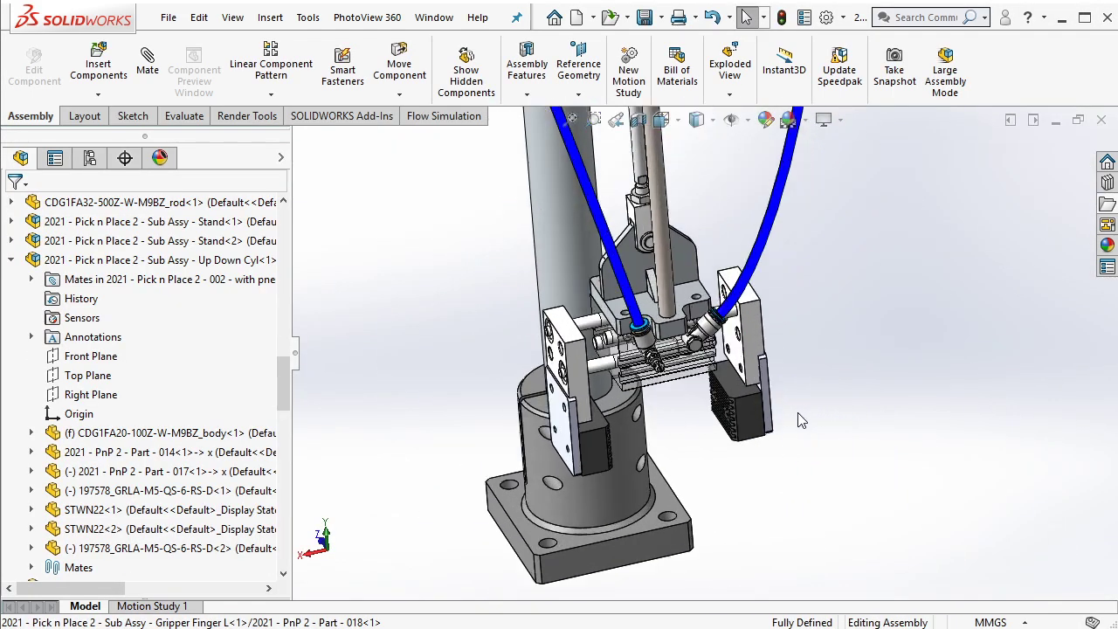
scroll(802, 420, "down", 5)
left_click(707, 401)
left_click(425, 476)
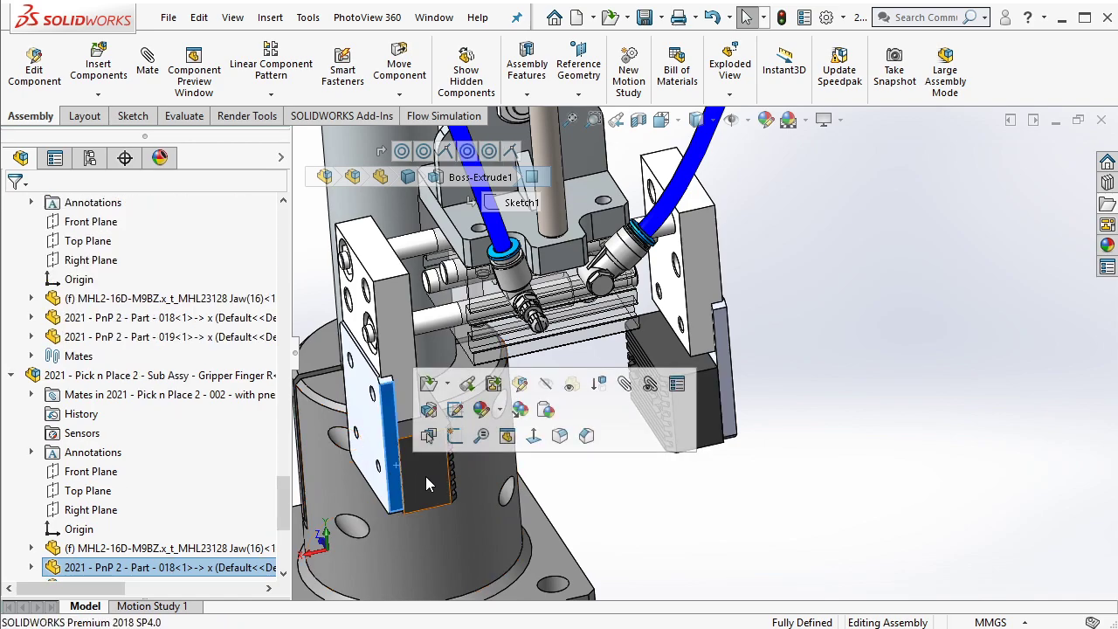
left_click_drag(425, 484, 420, 497)
scroll(690, 366, "up", 4)
scroll(743, 288, "up", 3)
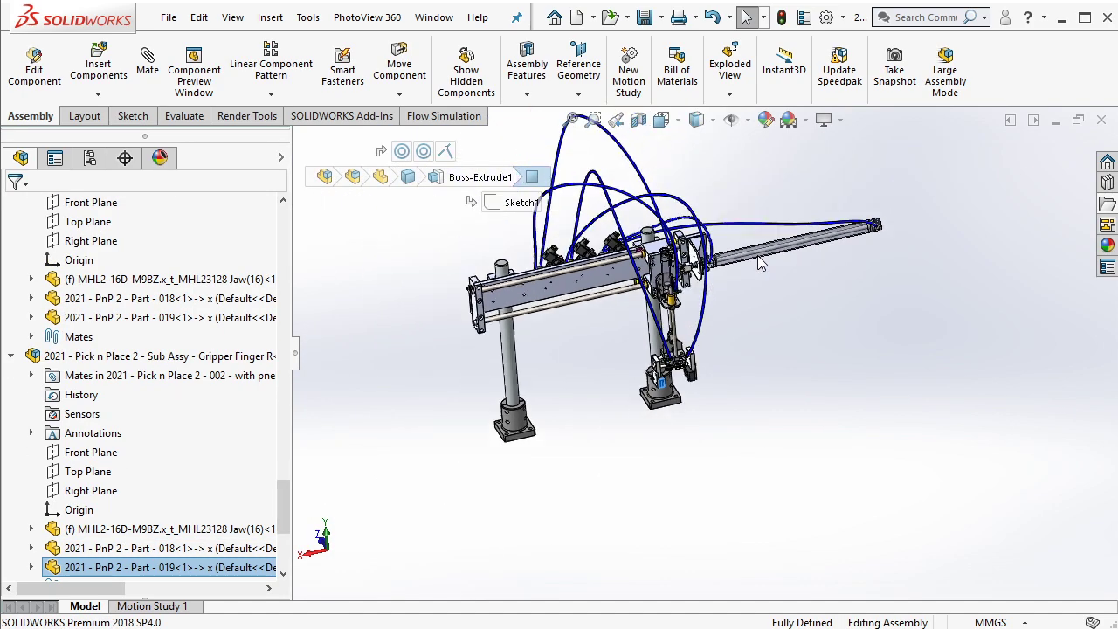
scroll(760, 263, "up", 1)
left_click(358, 394)
Select mates Coincident75 through Coincident78 in the tree and open their context menu
left_click_drag(287, 482, 294, 519)
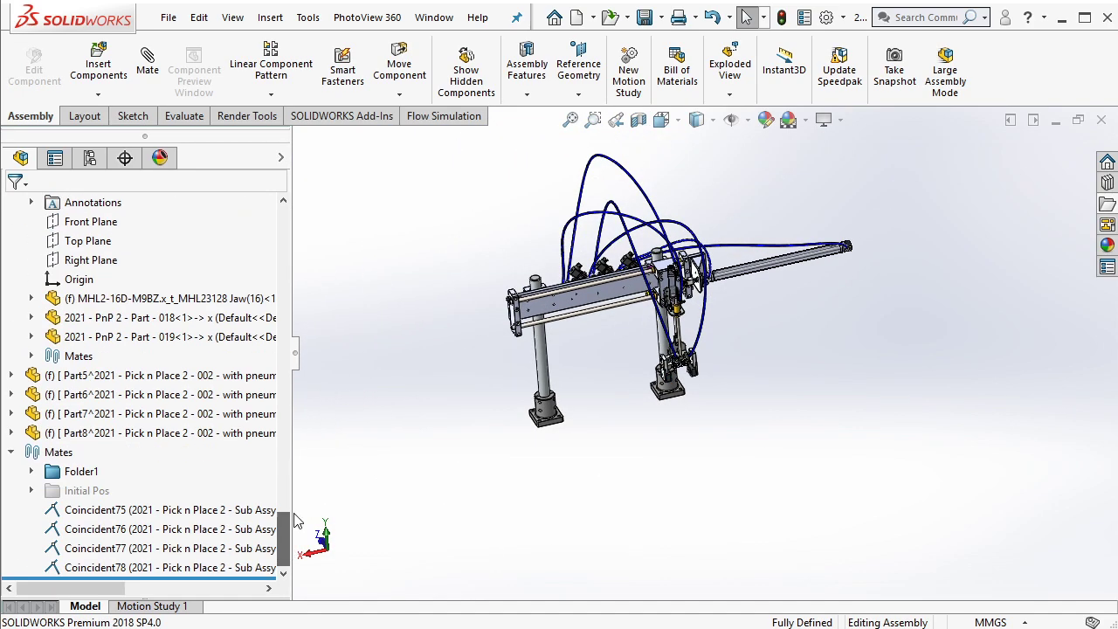
left_click(190, 510)
left_click(163, 567, "shift")
right_click(163, 568)
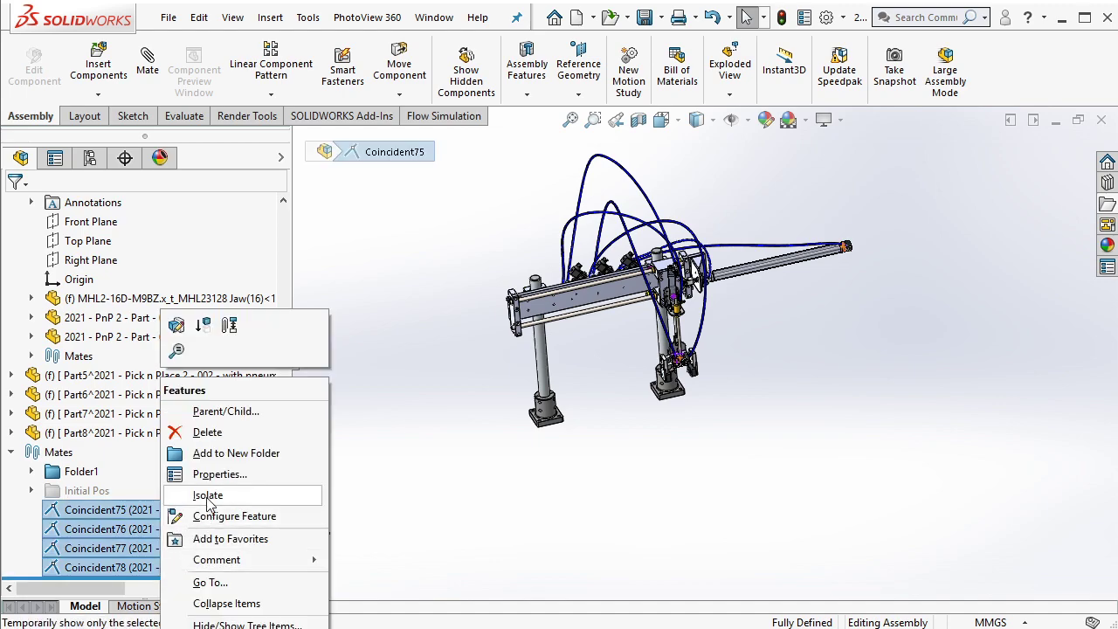
Group Coincident75–78 into a new mate folder named Pos 1
left_click(218, 453)
type("Pos 1")
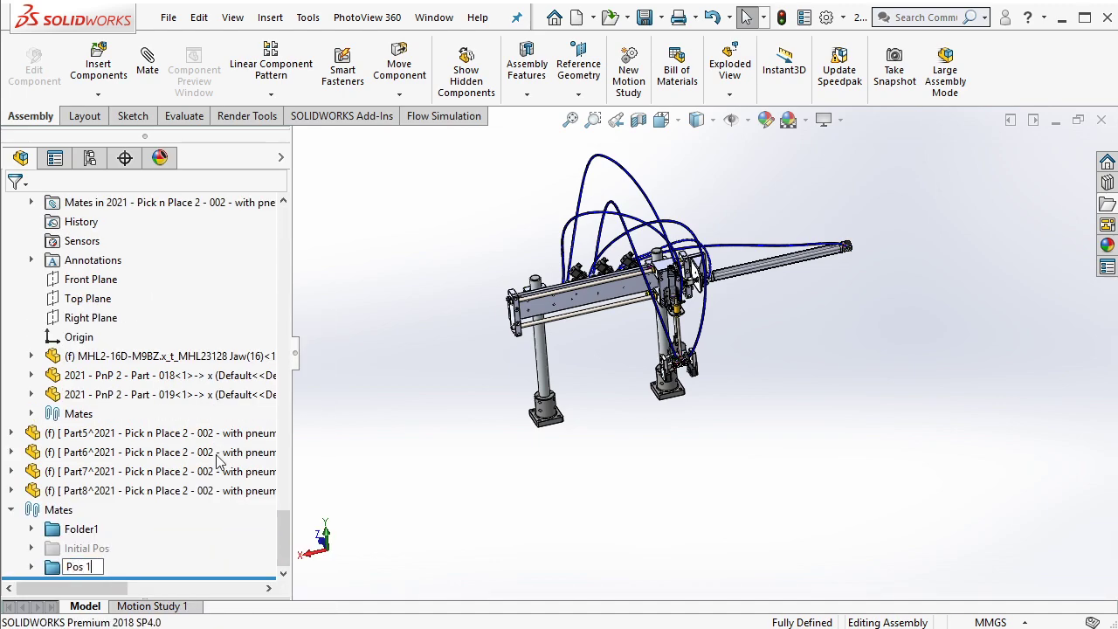
key("Return")
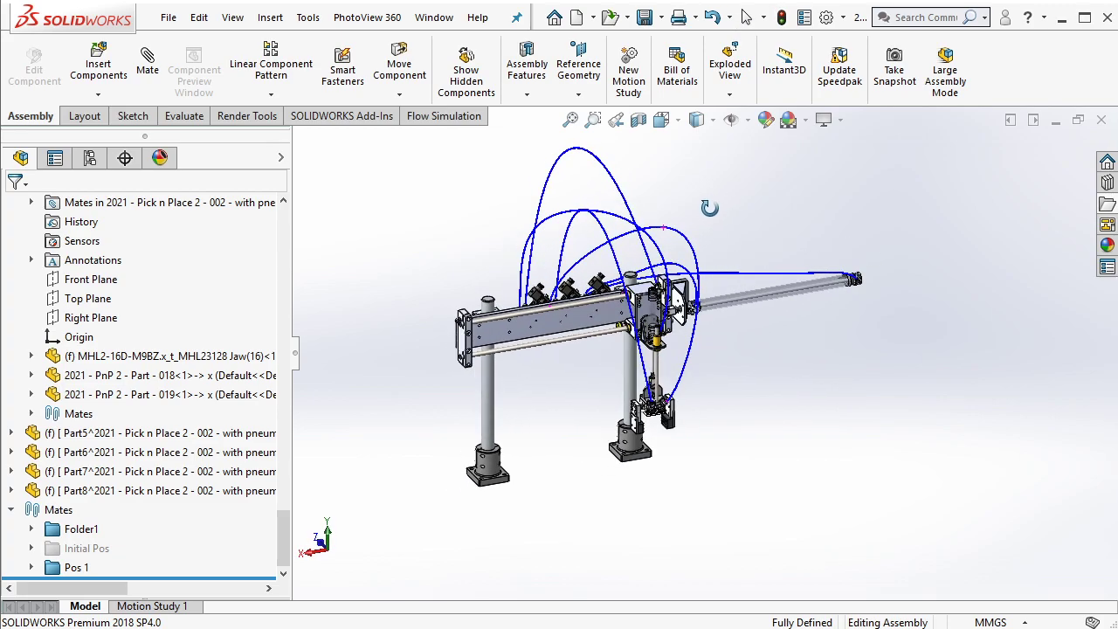
scroll(696, 243, "up", 2)
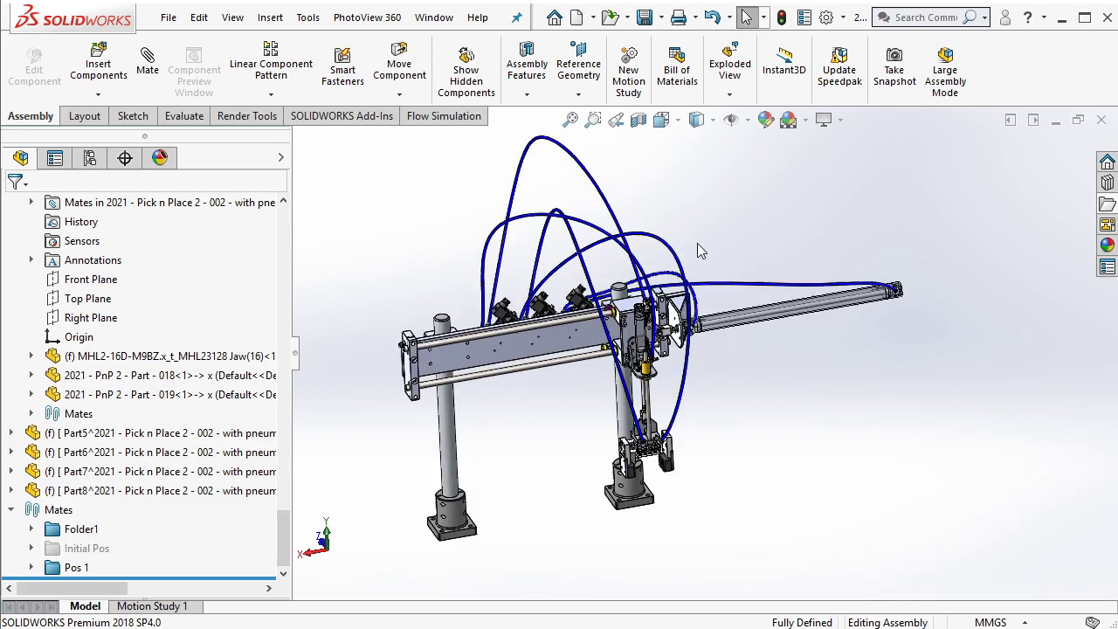
left_click(73, 568)
Toggle Pos 1 and Initial Pos between suppressed and unsuppressed, leaving both suppressed
left_click(83, 517)
left_click(88, 549)
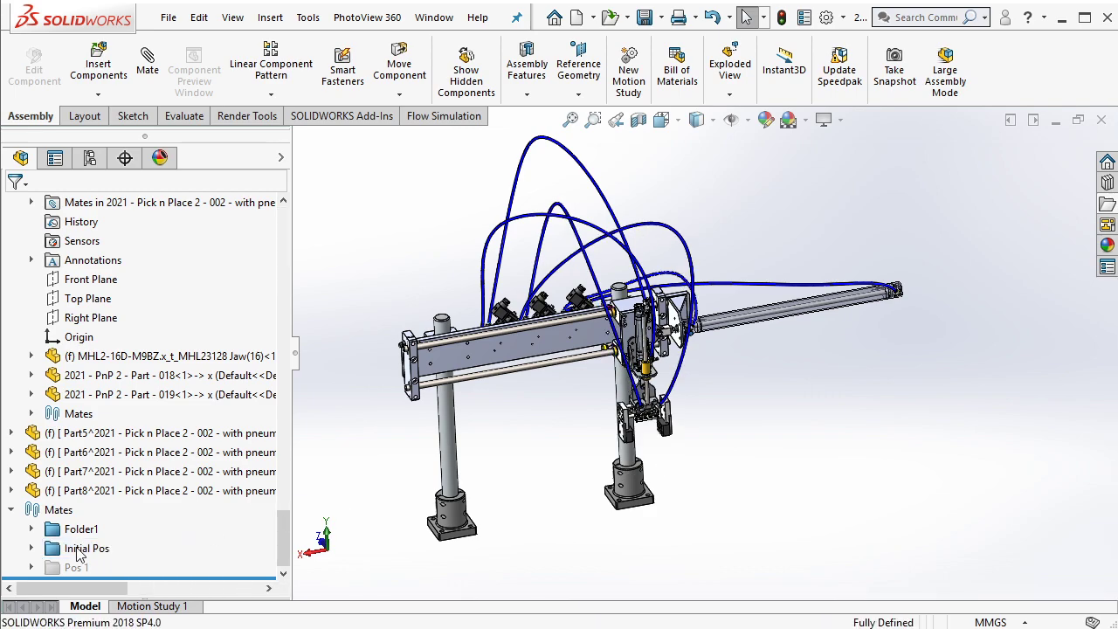
left_click(83, 549)
left_click(95, 502)
left_click(75, 568)
left_click(110, 514)
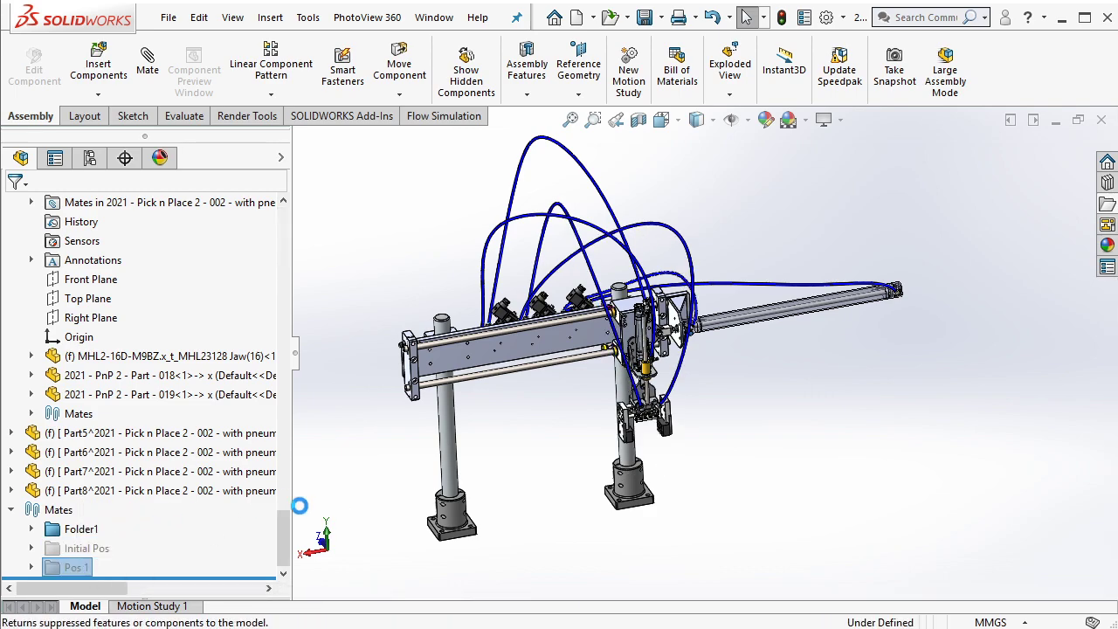
left_click(77, 567)
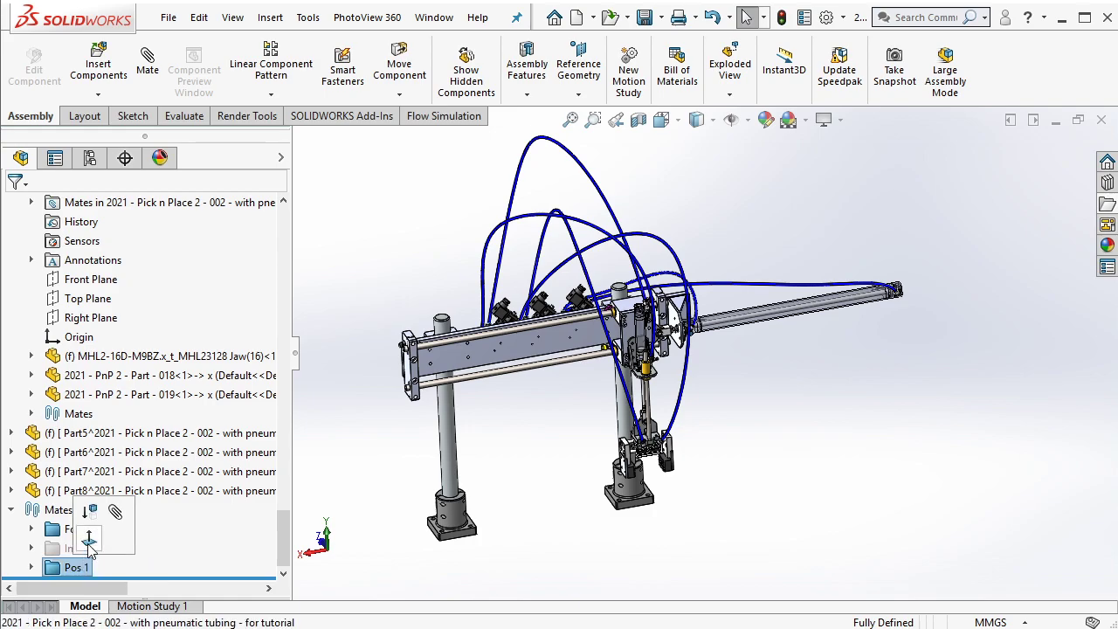
left_click(111, 529)
left_click(87, 548)
left_click(113, 503)
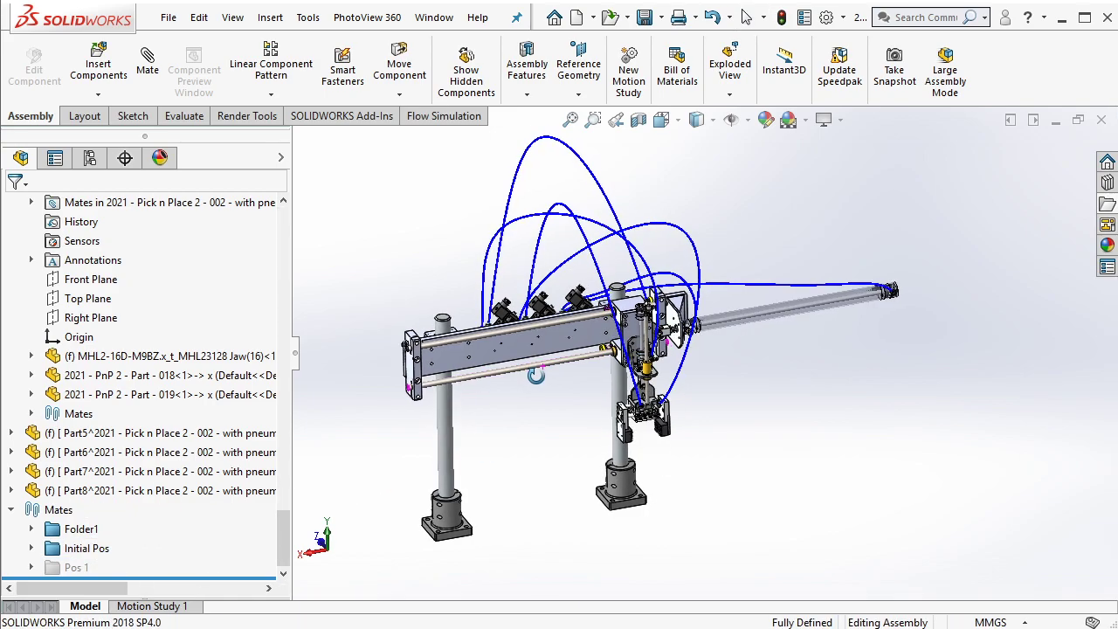
left_click(87, 548)
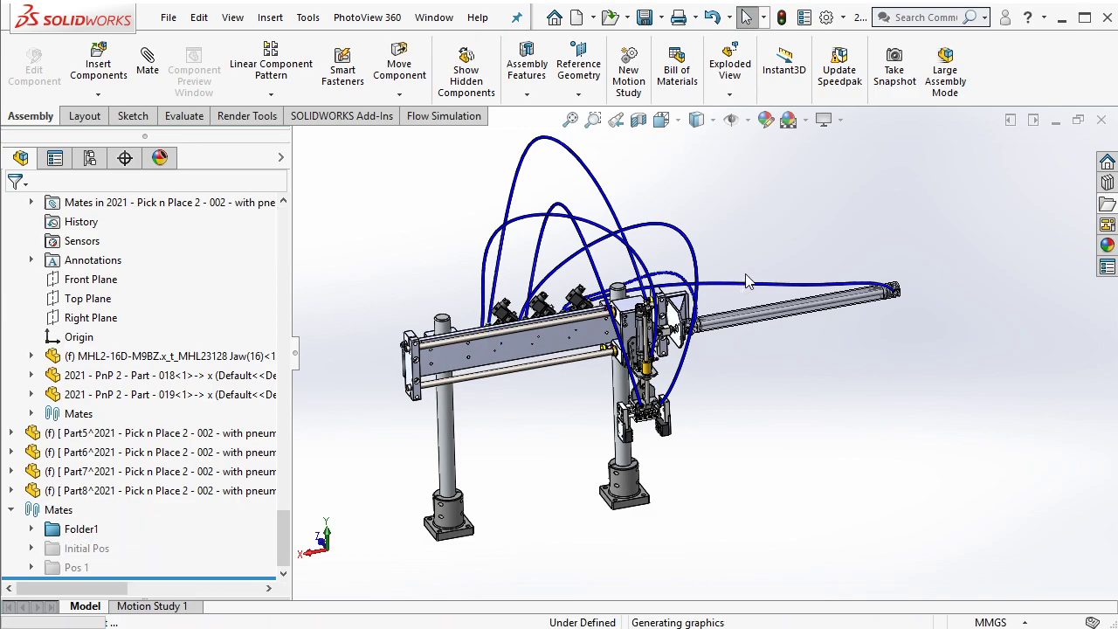
Create a new motion study and rename it 'test 1'
left_click(629, 70)
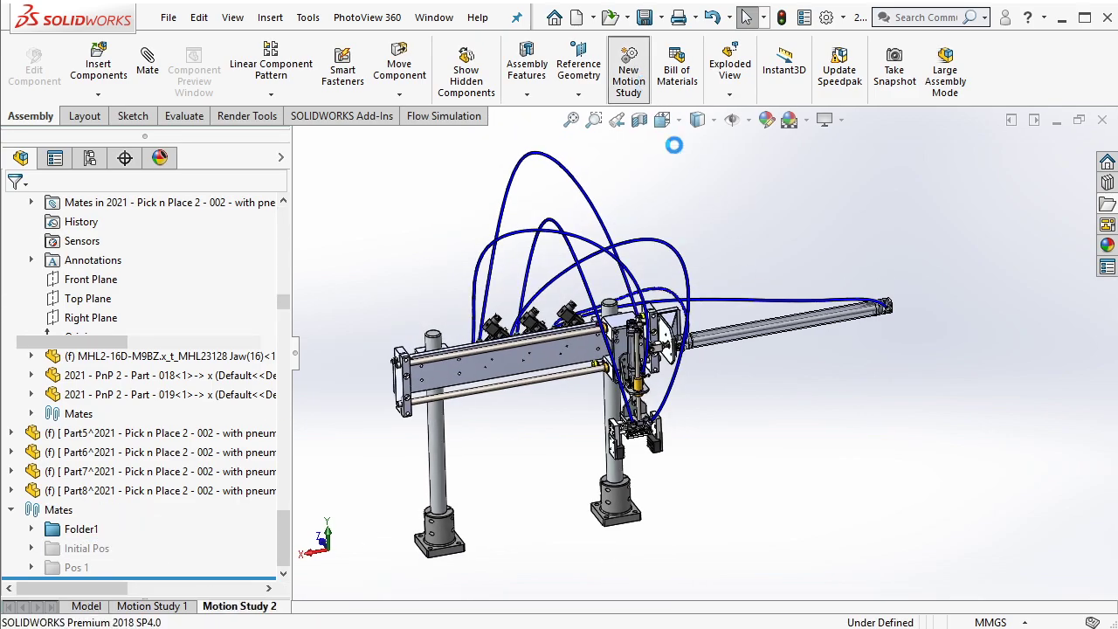
right_click(271, 611)
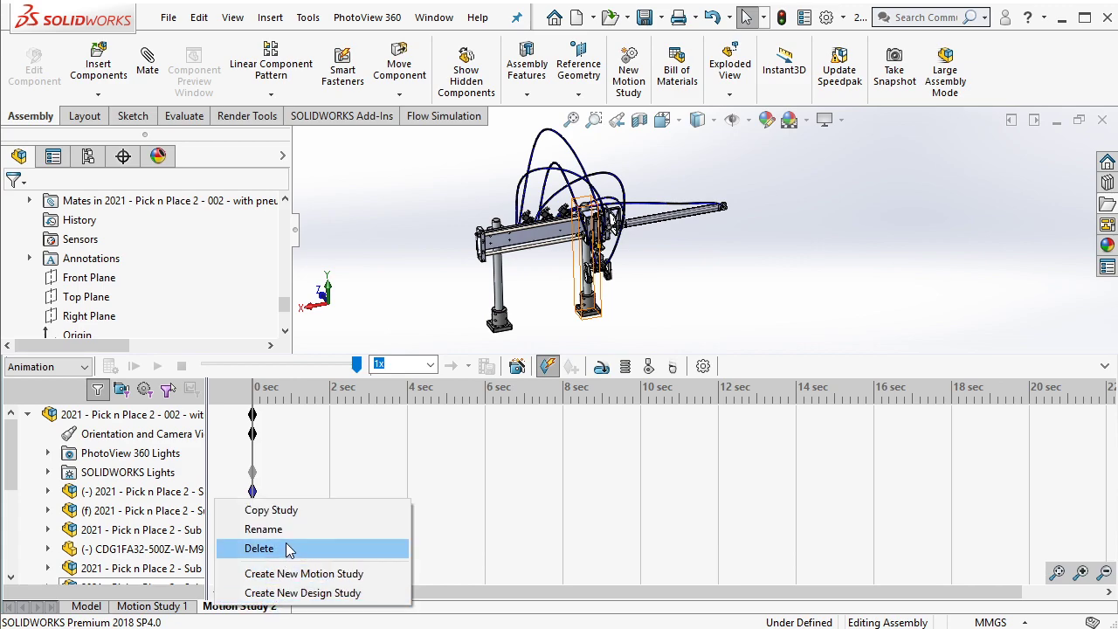
left_click(287, 530)
type("test 1")
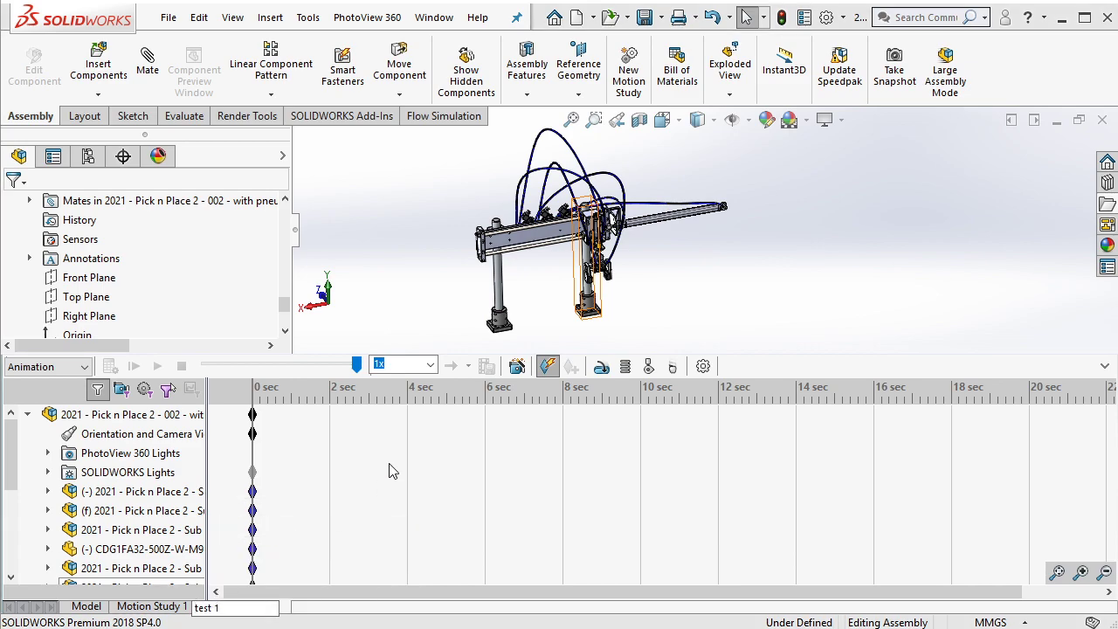
left_click(391, 471)
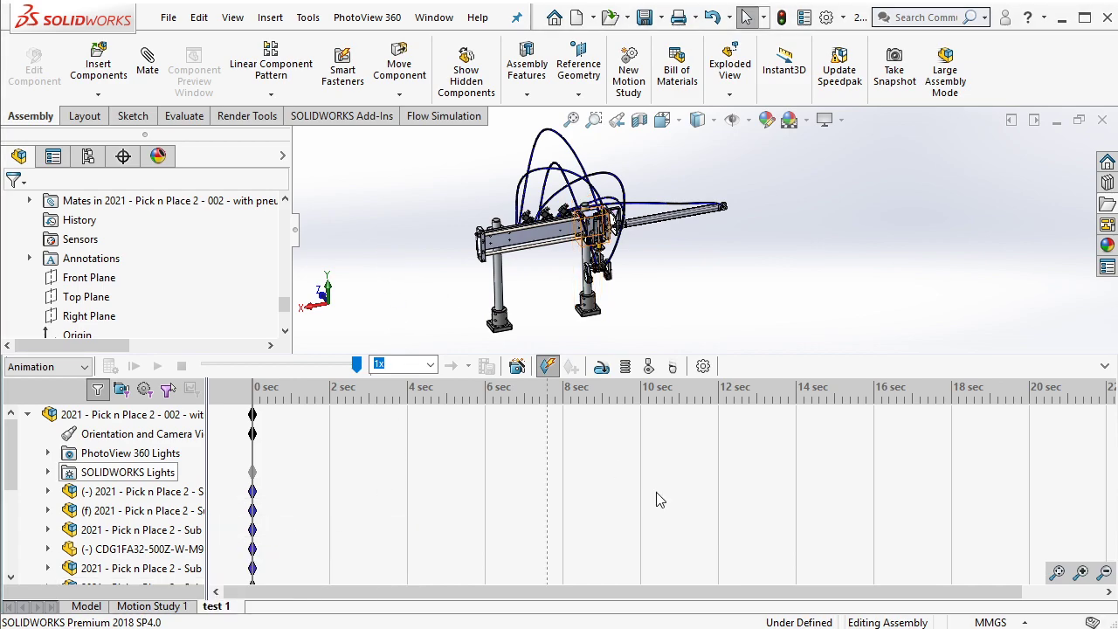
Zoom the timeline, keep the Animation study type, and set the study end to 1.5 sec
left_click(1081, 572)
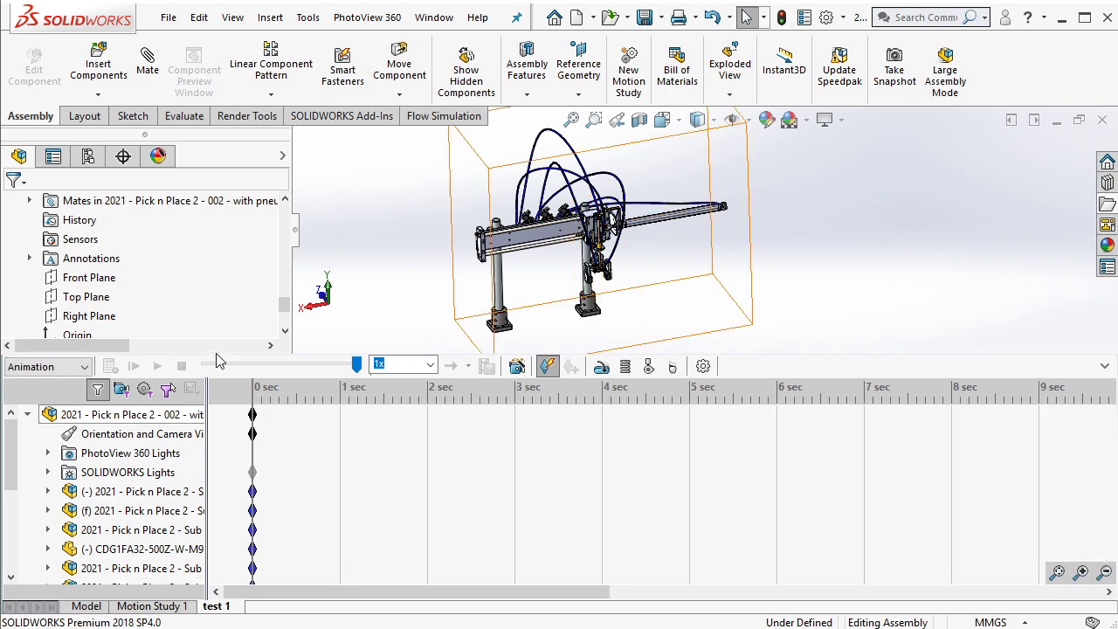
left_click_drag(208, 353, 209, 387)
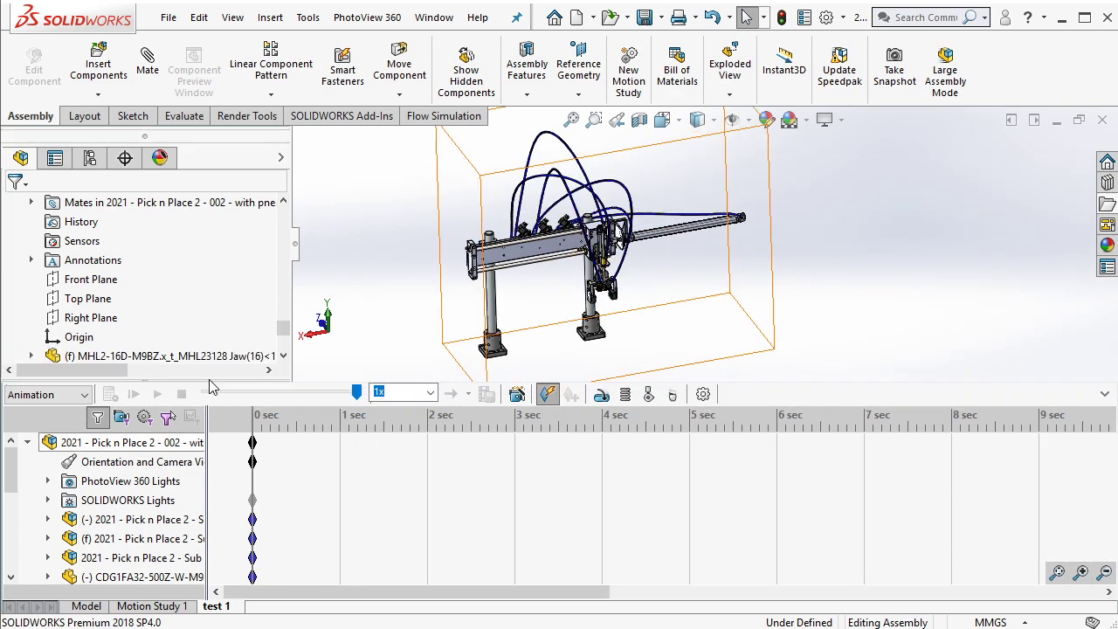
left_click(60, 394)
left_click(47, 416)
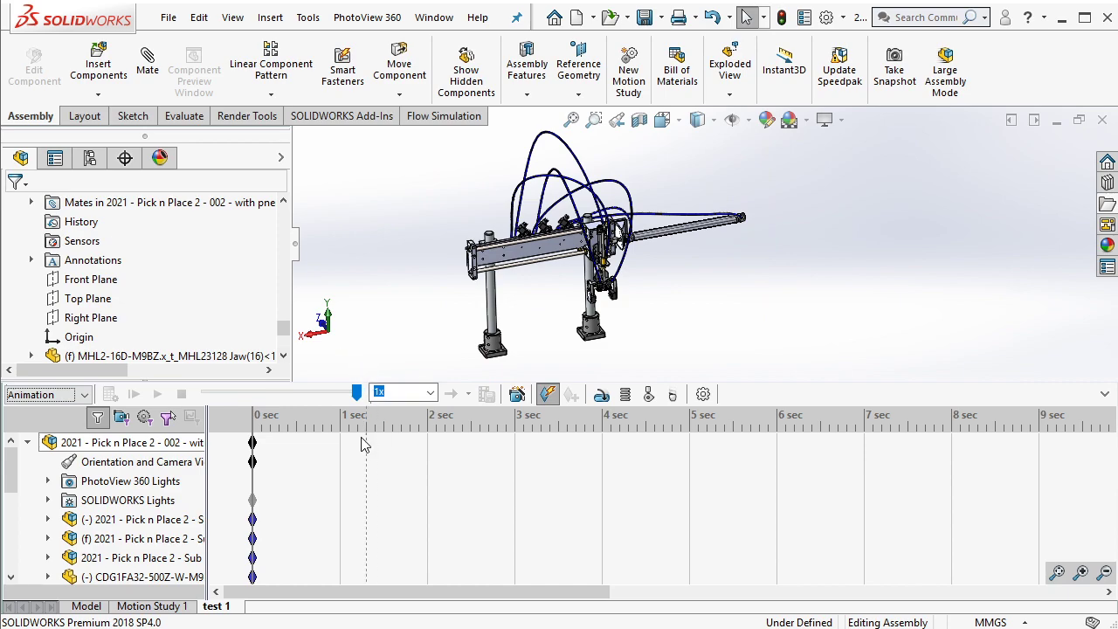
left_click(254, 443)
left_click_drag(387, 463, 385, 463)
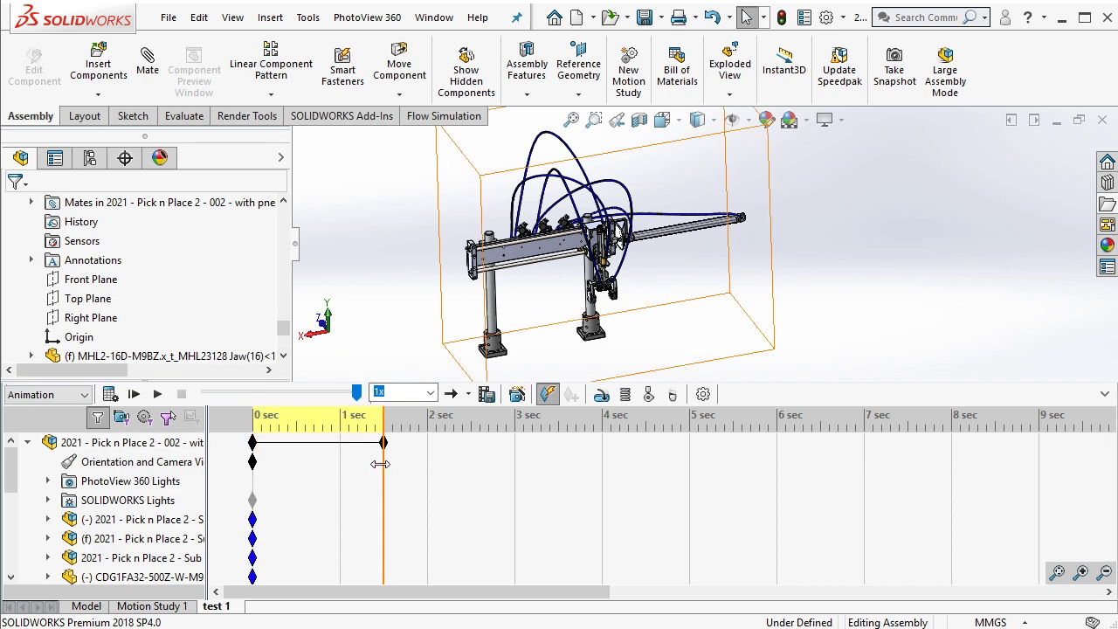
scroll(217, 570, "down", 5)
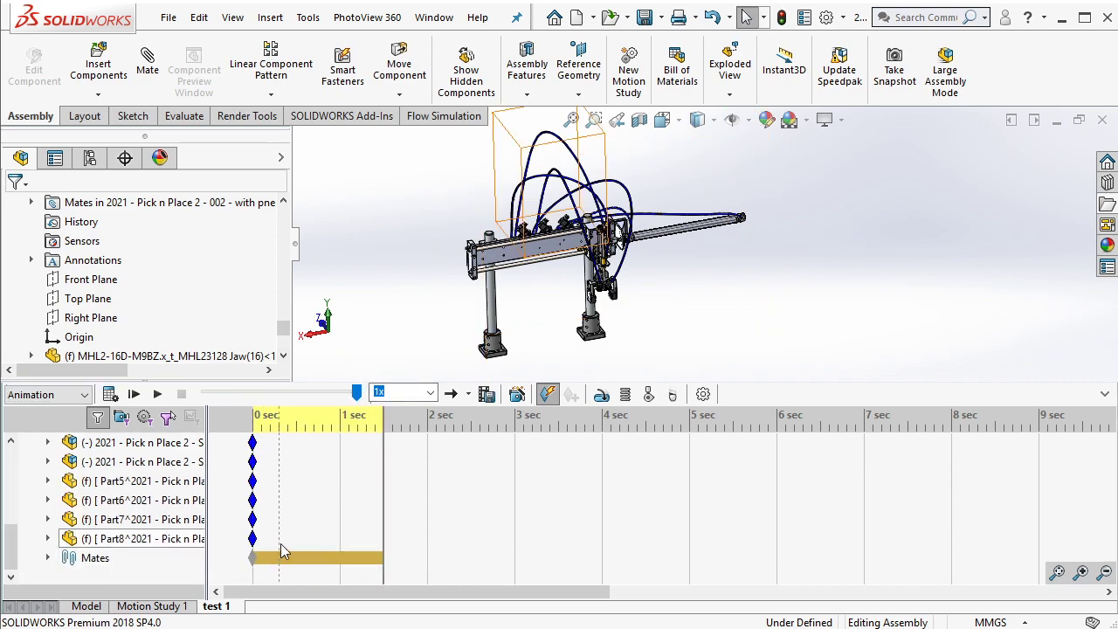
scroll(282, 552, "up", 5)
Copy the 0 sec component keyframes and paste them at 1.5 sec
left_click_drag(280, 559, 234, 509)
right_click(252, 519)
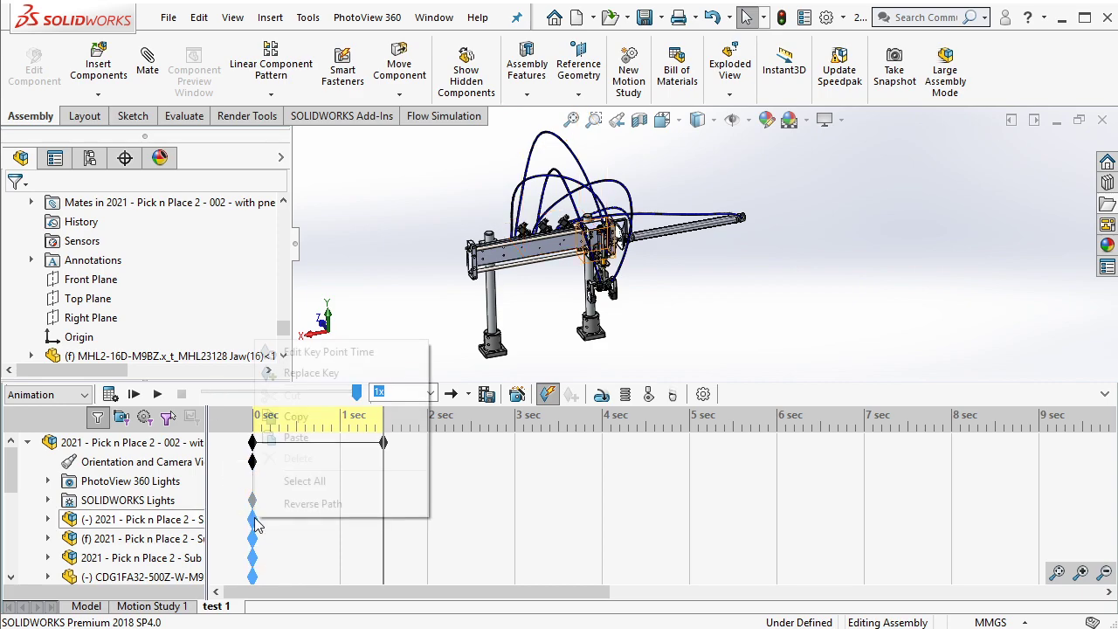
left_click(288, 417)
right_click(386, 489)
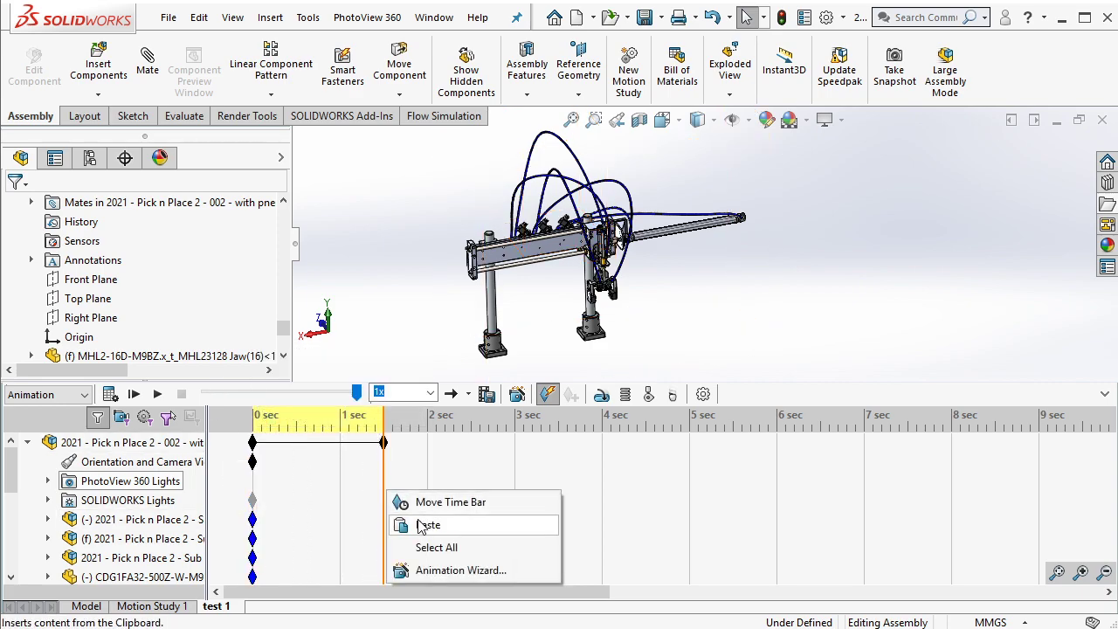
left_click(411, 525)
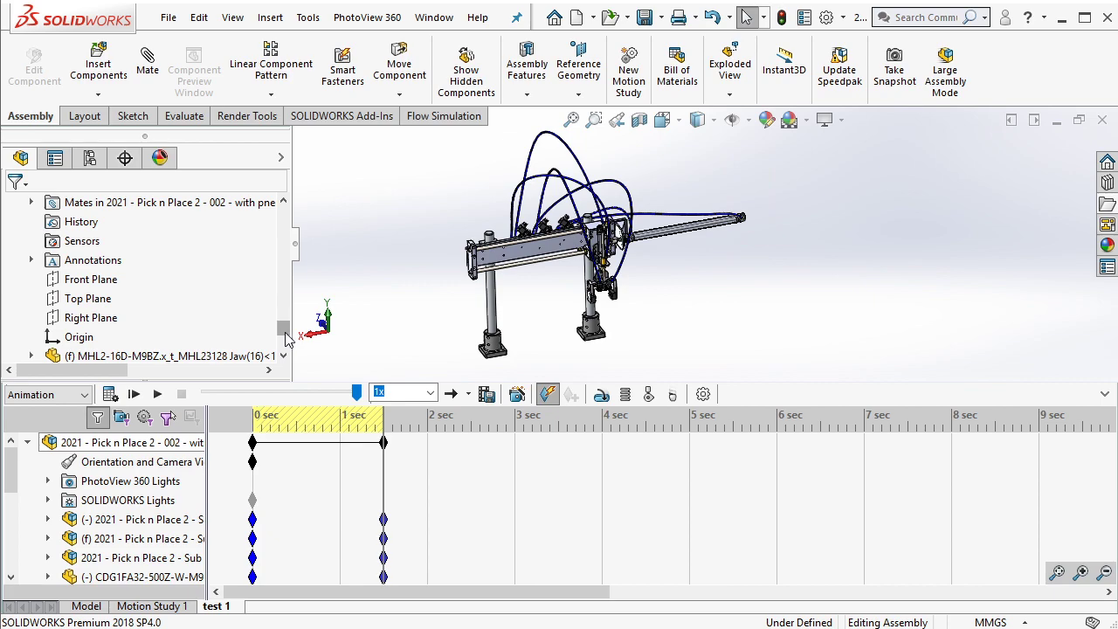
left_click_drag(283, 330, 288, 358)
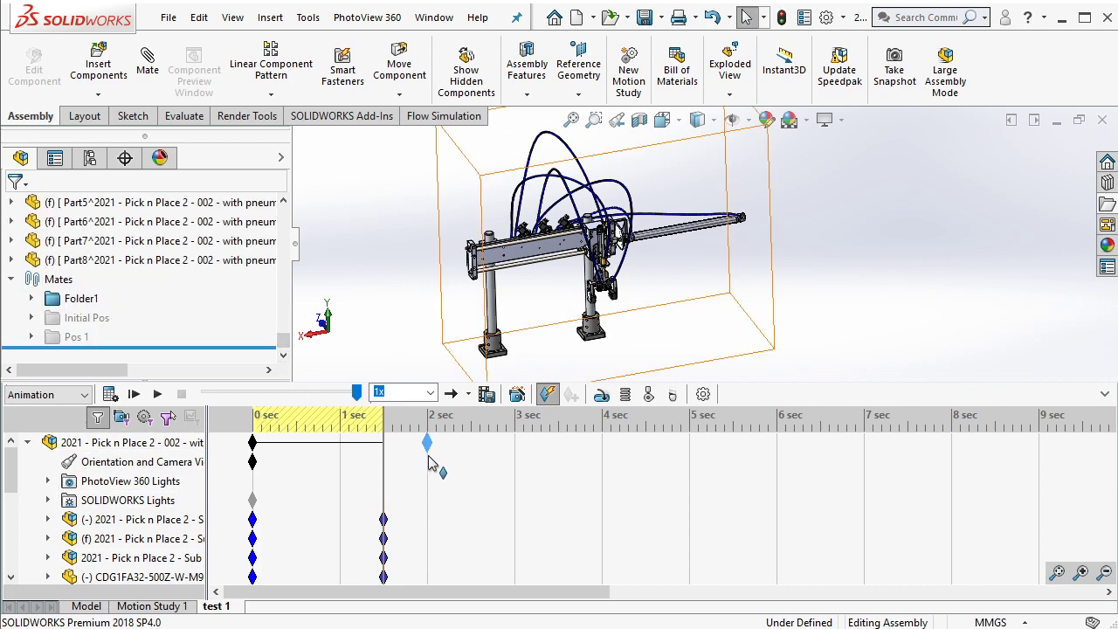
Rename Pos 1 to 'Pos 1 - vertical cylinder move down (0.5s)' and unsuppress it
left_click(86, 343)
type("- vertical cylinder move down (0.5s)")
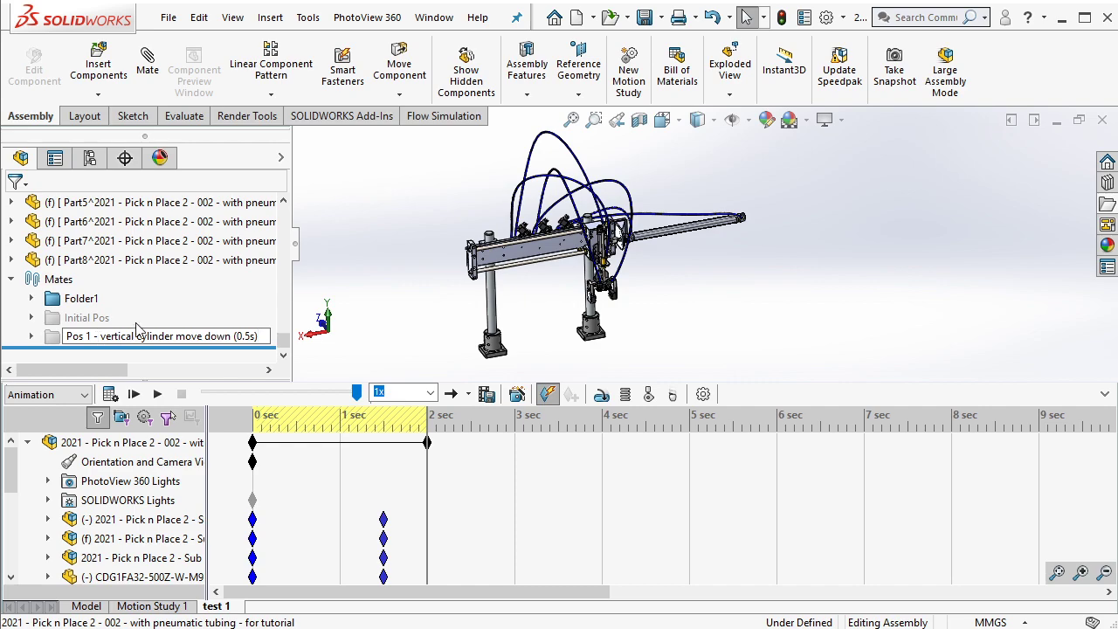
key("Return")
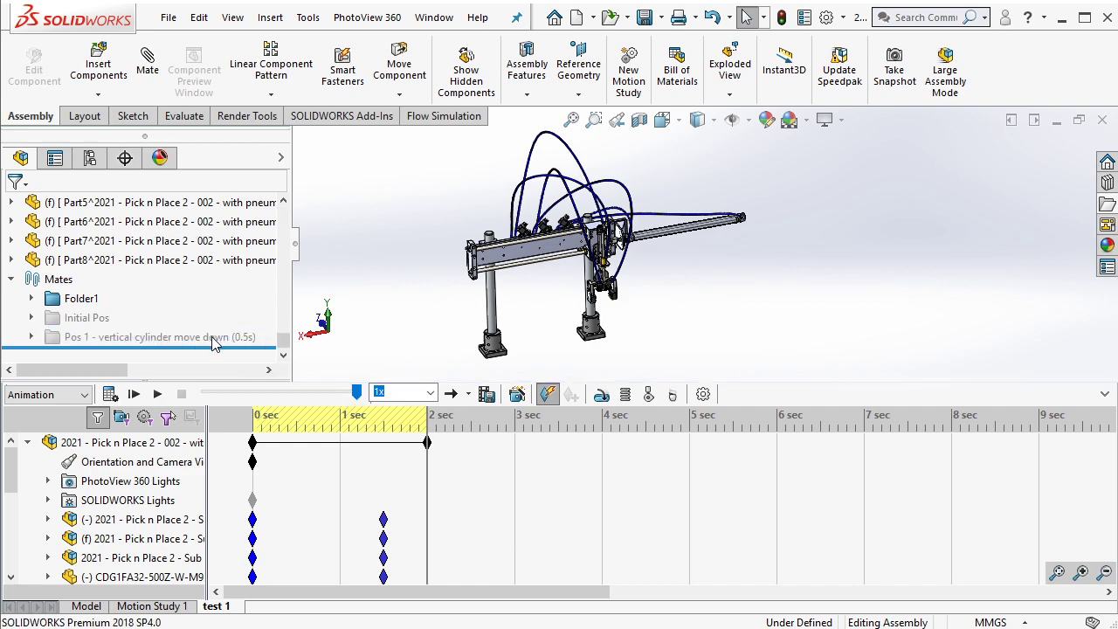
left_click(212, 341)
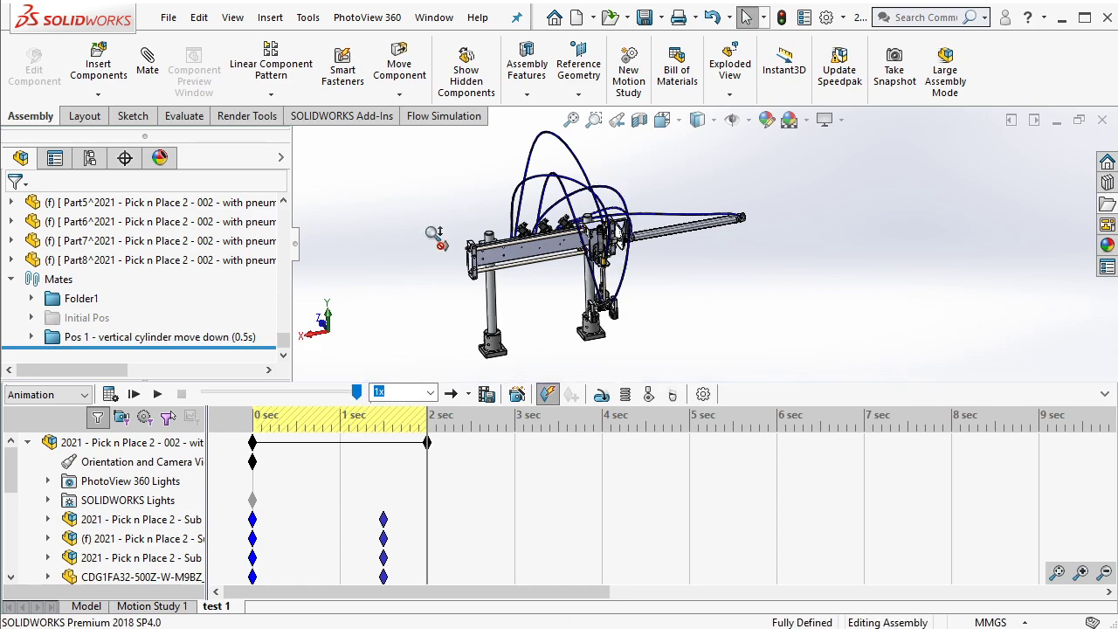
Add keyframes for all assembly components at 2 sec and calculate the animation
scroll(434, 234, "up", 2)
left_click_drag(499, 137, 820, 335)
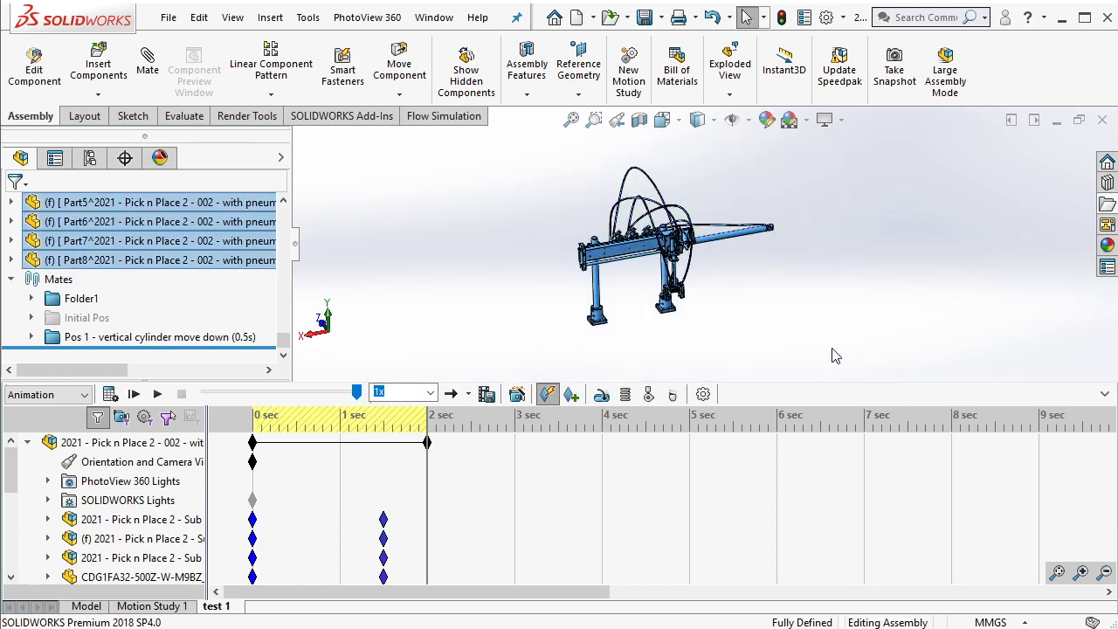
left_click(572, 395)
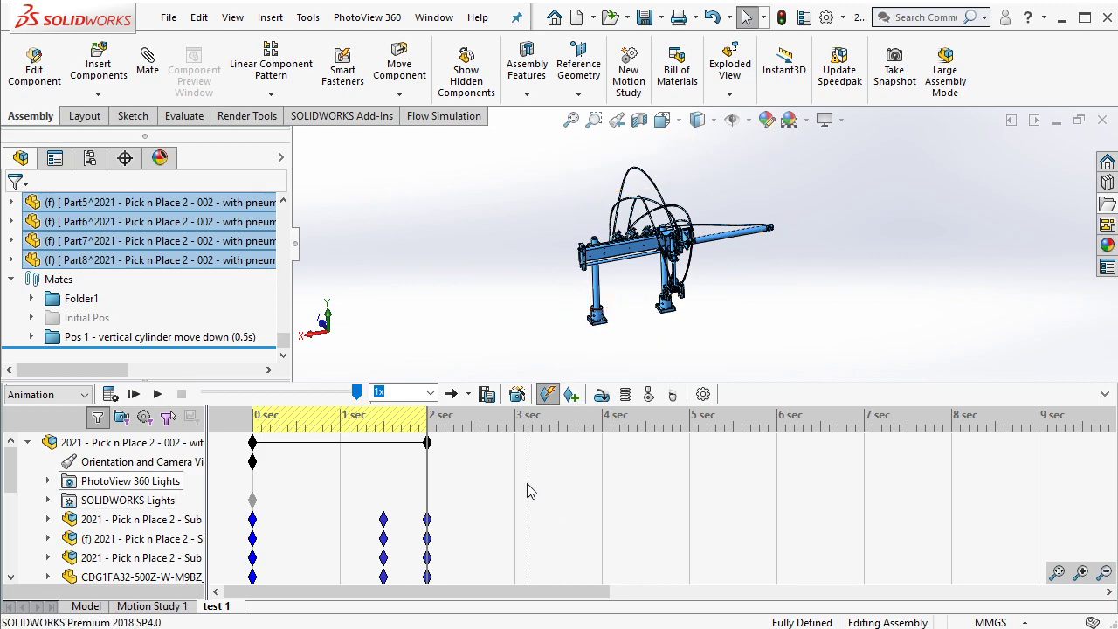
left_click(246, 341)
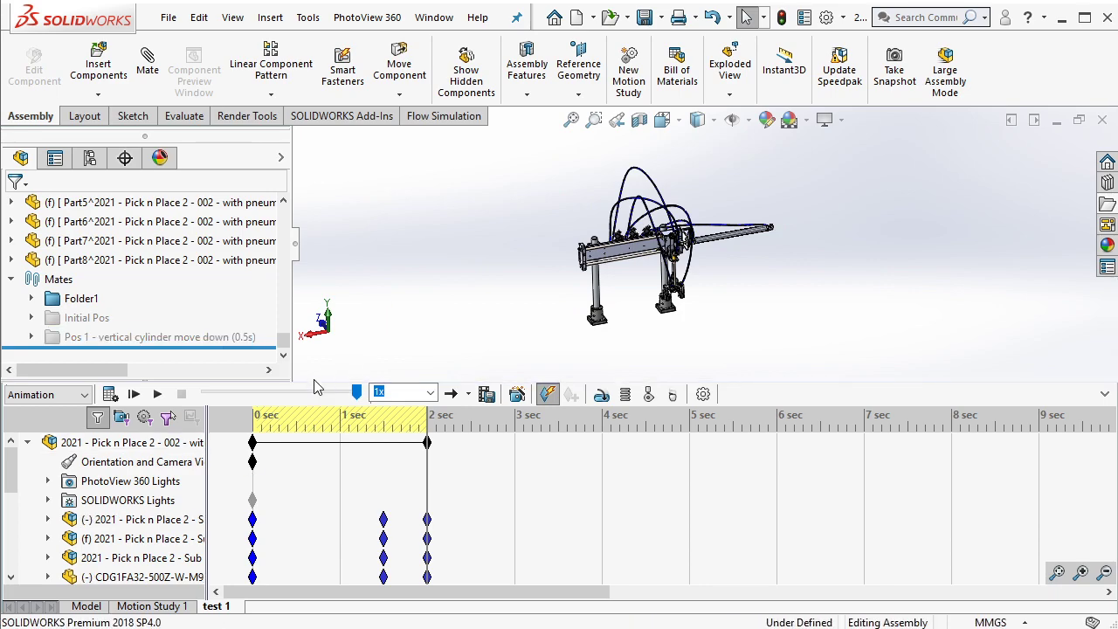
left_click(110, 394)
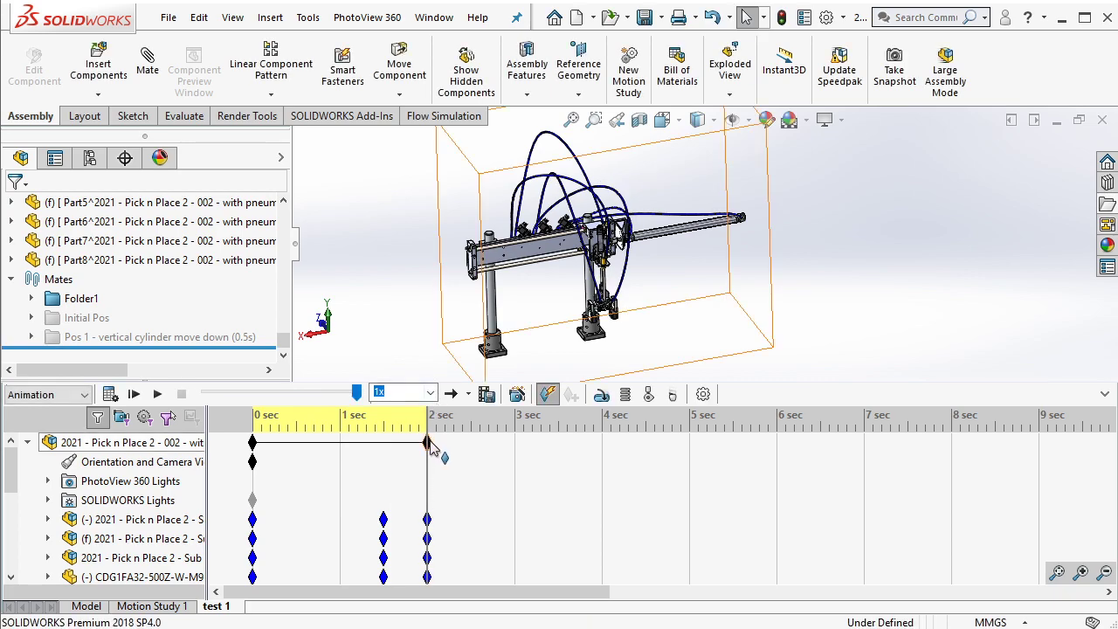
Copy the 2 sec keyframes to about 2.2 sec and extend the study end to about 2.7 sec
left_click_drag(461, 511, 414, 494)
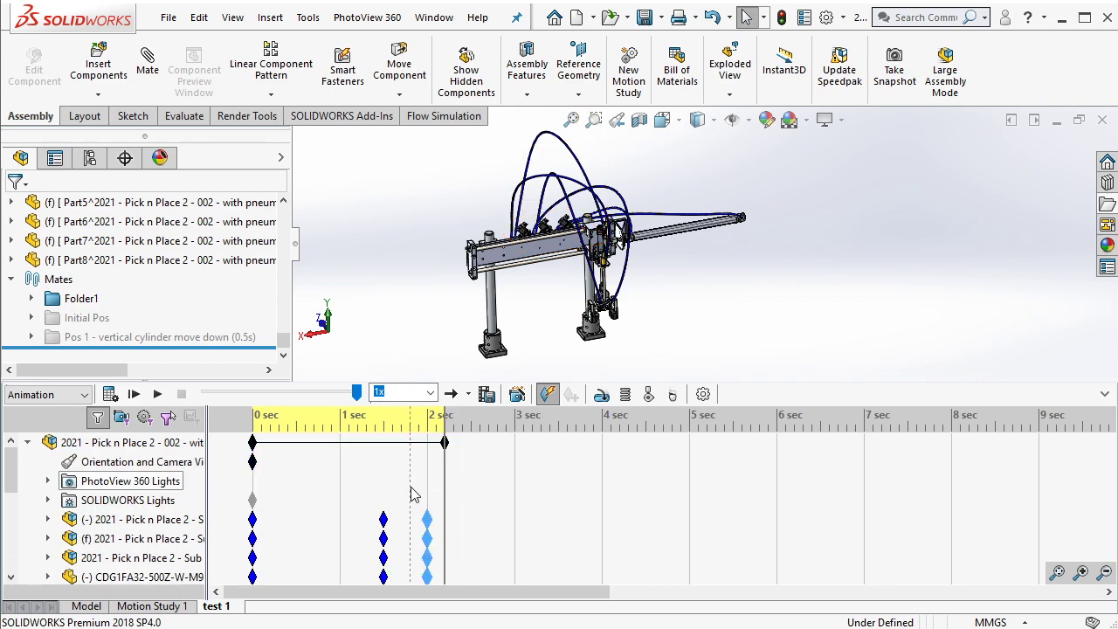
right_click(427, 519)
left_click(455, 366)
right_click(445, 480)
left_click(467, 518)
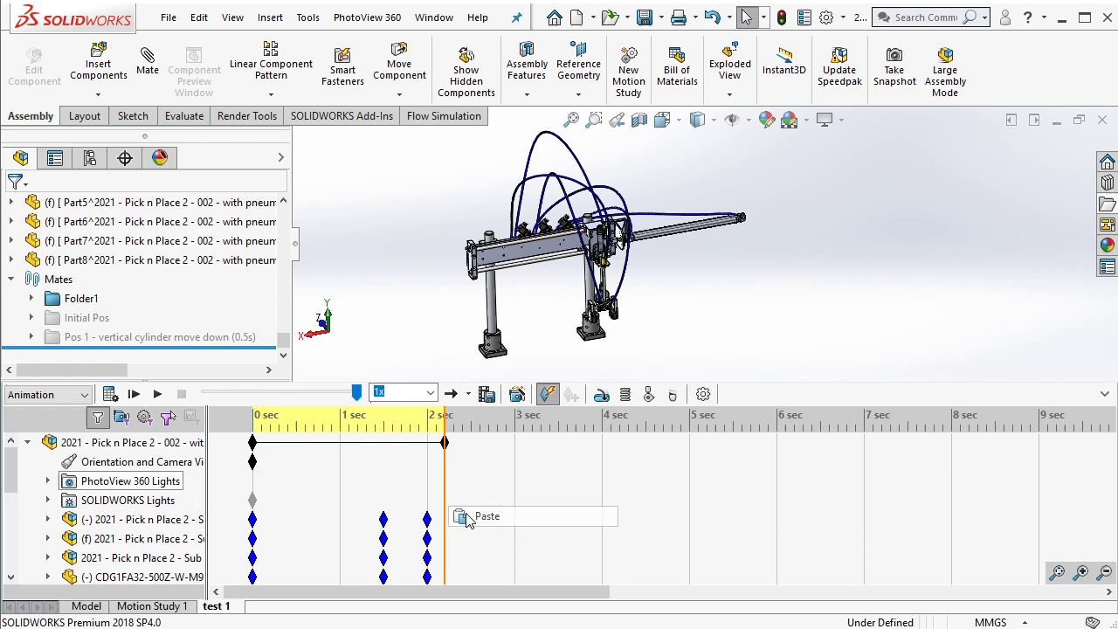
left_click(444, 443)
left_click_drag(445, 443, 469, 461)
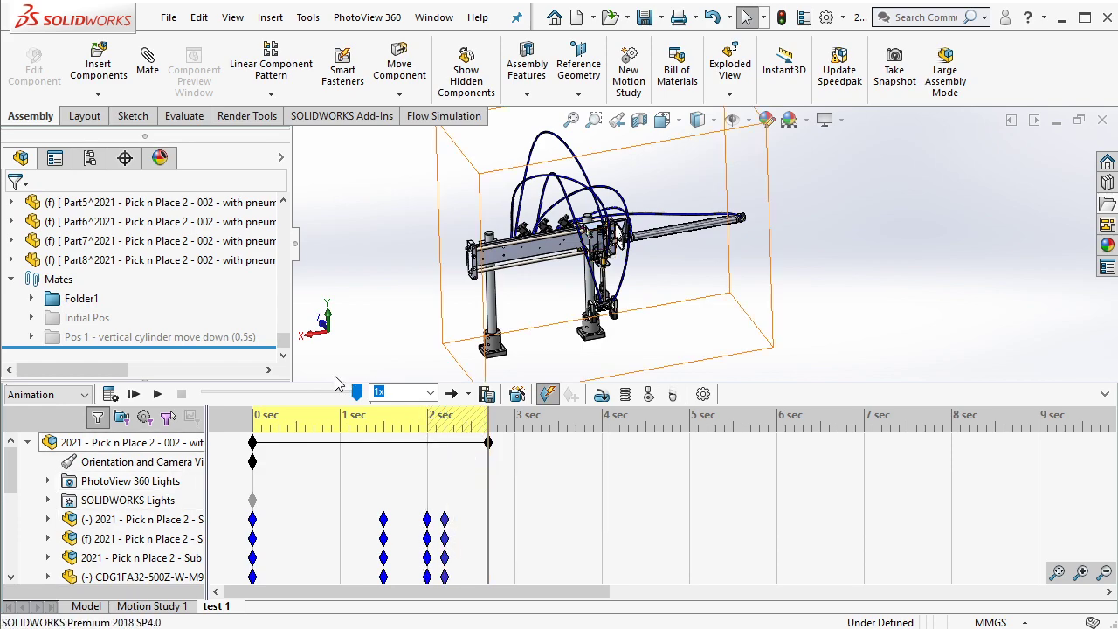
Unsuppress Initial Pos and select all assembly components
left_click(87, 318)
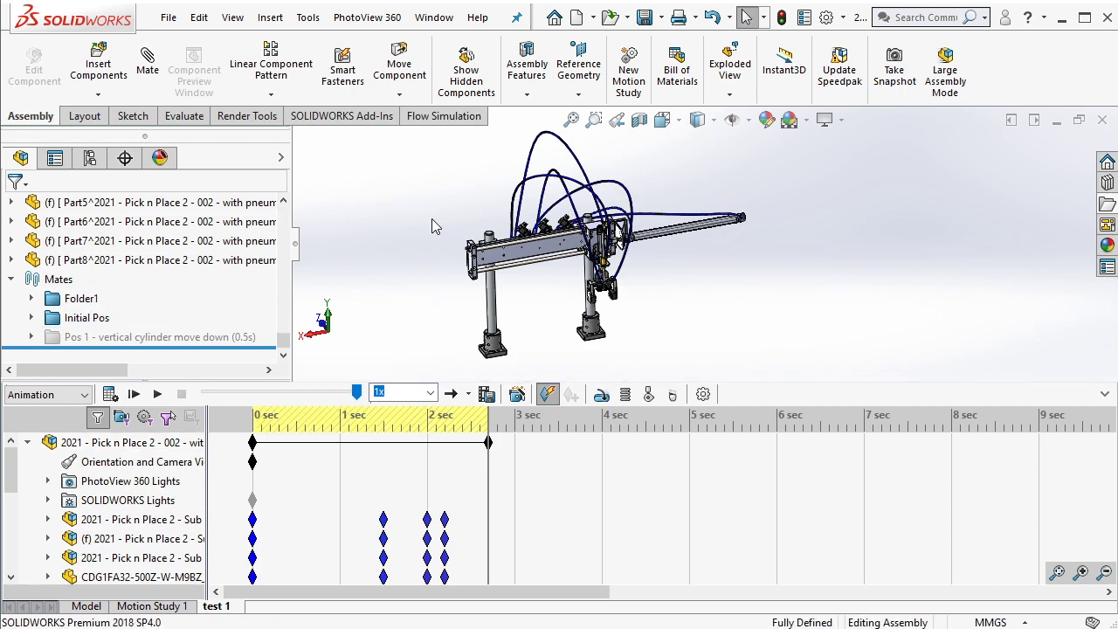
left_click_drag(503, 146, 881, 366)
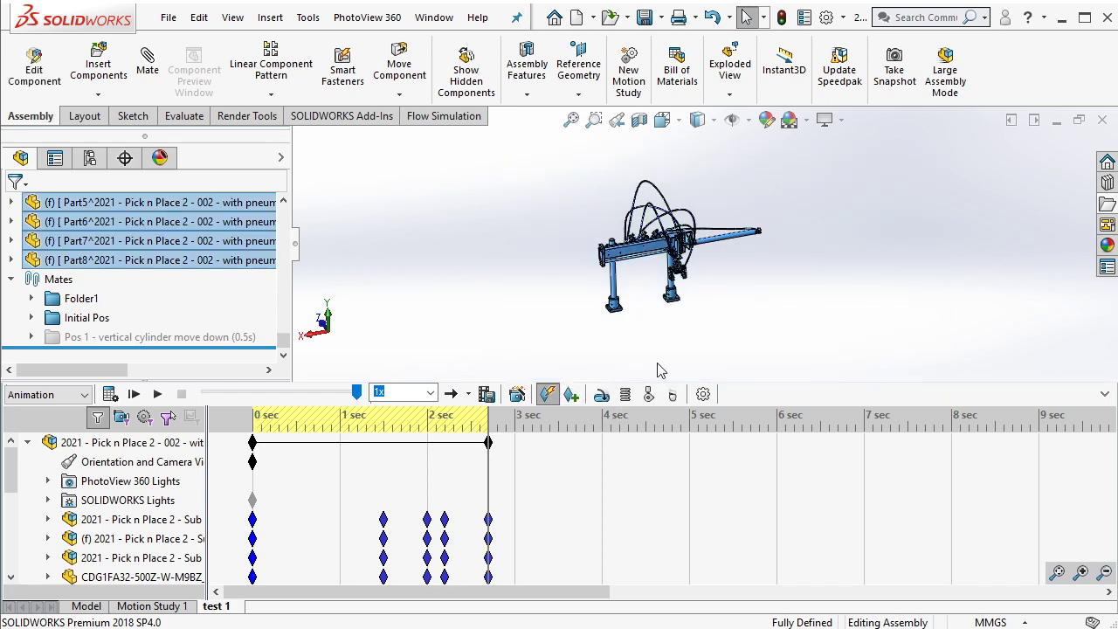
left_click(92, 320)
left_click(124, 273)
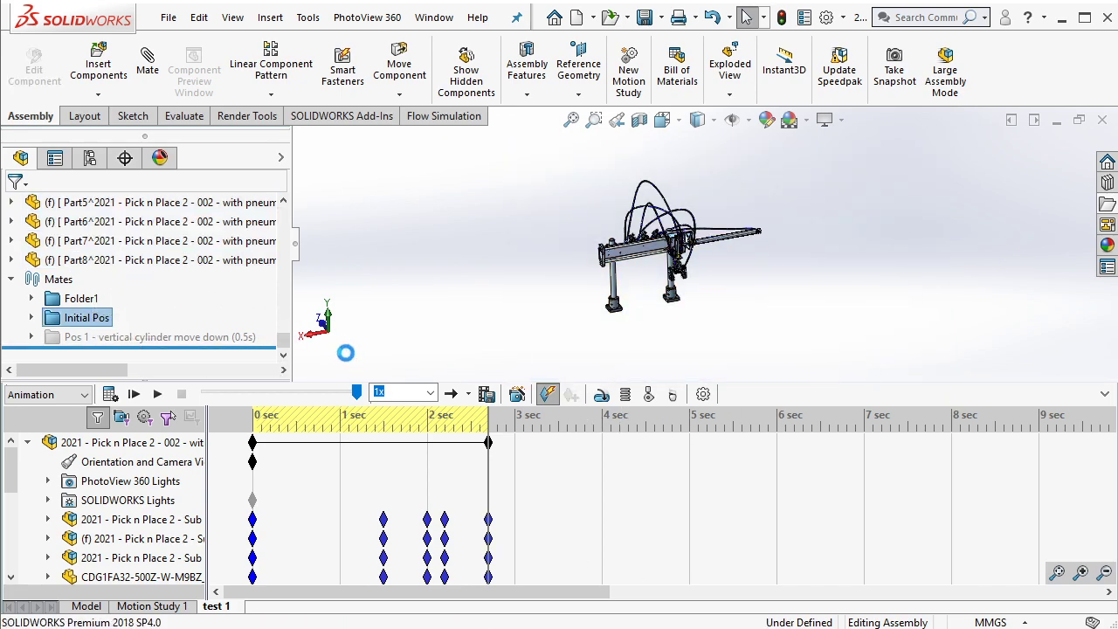
Suppress Initial Pos, replay the test 1 animation, and move the Notepad note over the model
left_click(134, 393)
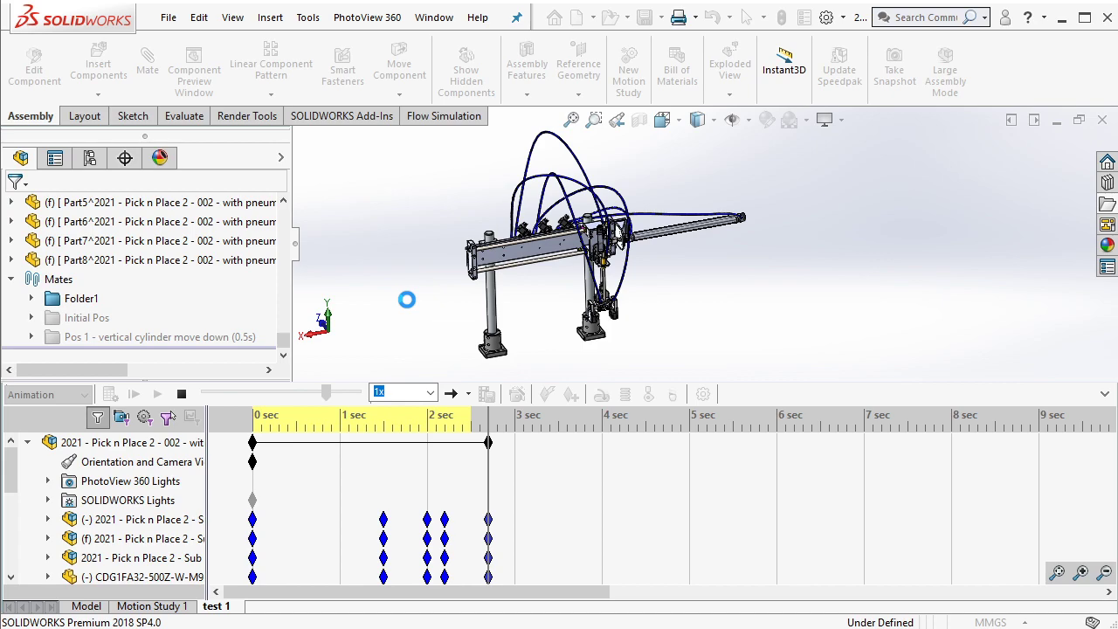
left_click(157, 394)
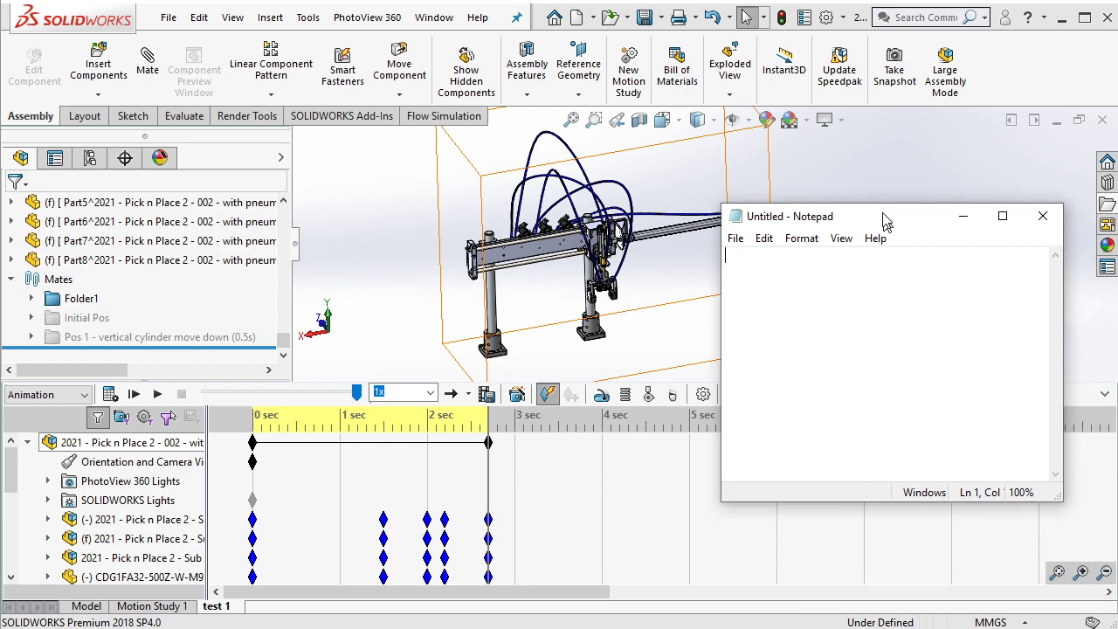
left_click_drag(888, 351, 813, 153)
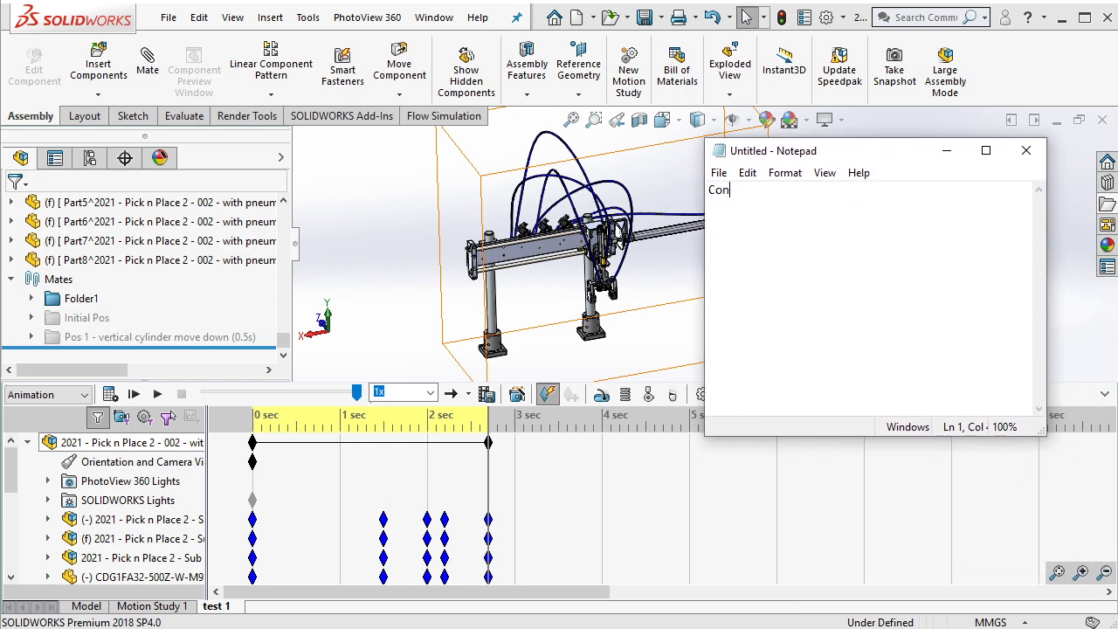